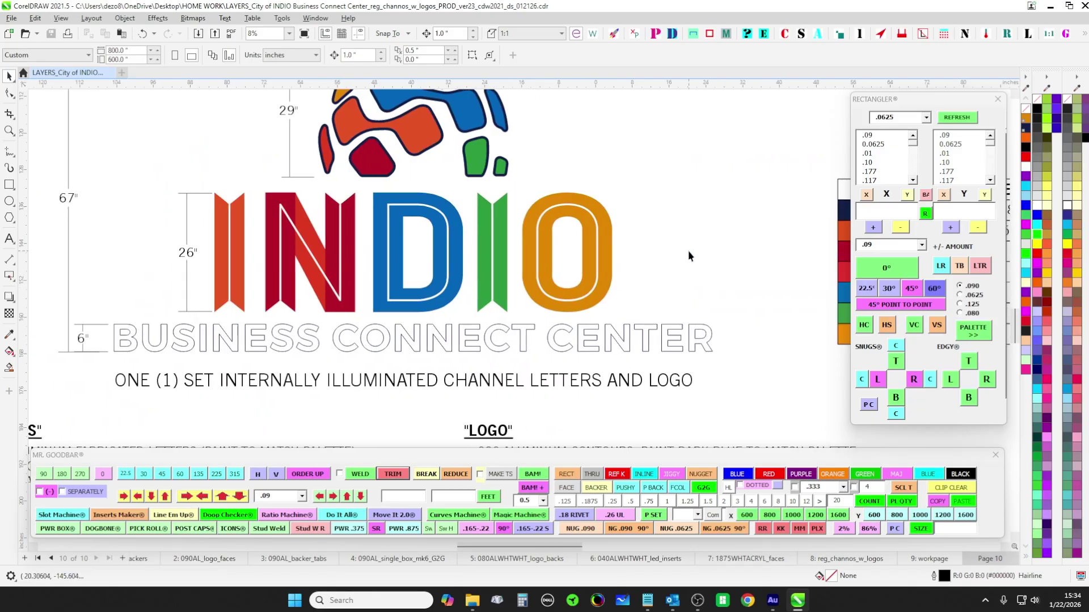
- Examine the INDIO channel letters in the sign layout, selecting the group to read its size
{"action": "scroll", "coordinate": [669, 244], "scroll_direction": "down", "scroll_amount": 2}
{"action": "scroll", "coordinate": [655, 238], "scroll_direction": "up", "scroll_amount": 1}
{"action": "left_click_drag", "start_coordinate": [653, 221], "coordinate": [668, 239]}
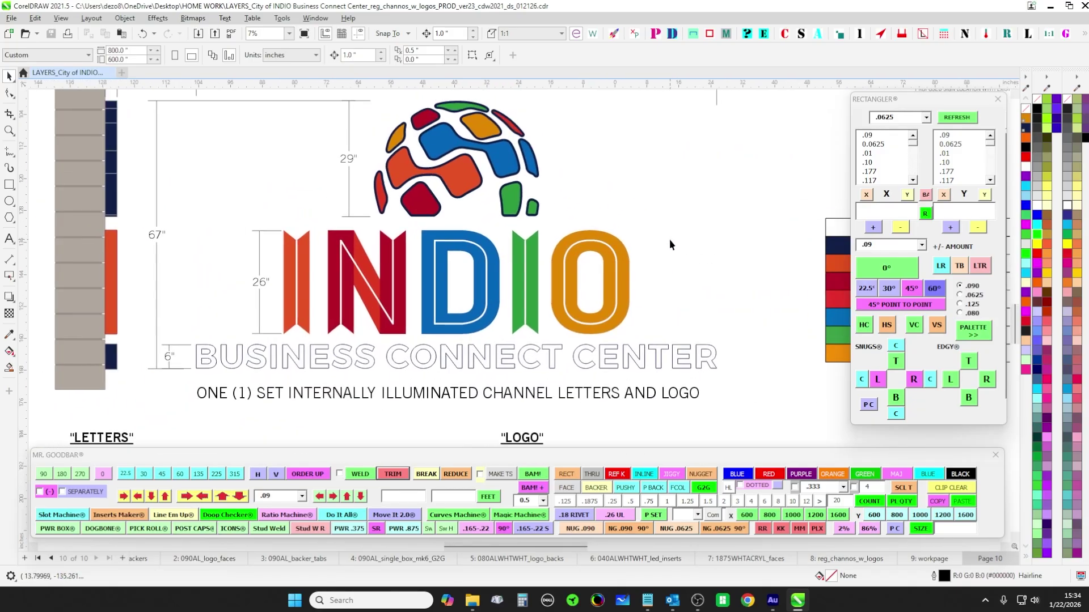
{"action": "scroll", "coordinate": [669, 239], "scroll_direction": "down", "scroll_amount": 1}
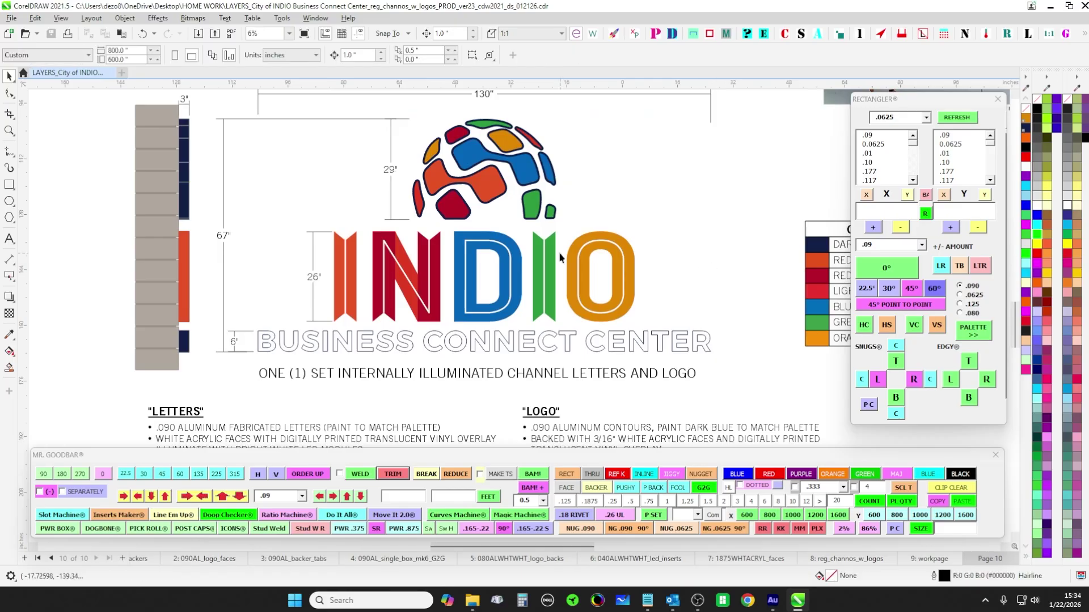
{"action": "scroll", "coordinate": [693, 221], "scroll_direction": "up", "scroll_amount": 1}
{"action": "left_click_drag", "start_coordinate": [693, 221], "coordinate": [278, 347]}
{"action": "scroll", "coordinate": [385, 294], "scroll_direction": "up", "scroll_amount": 1}
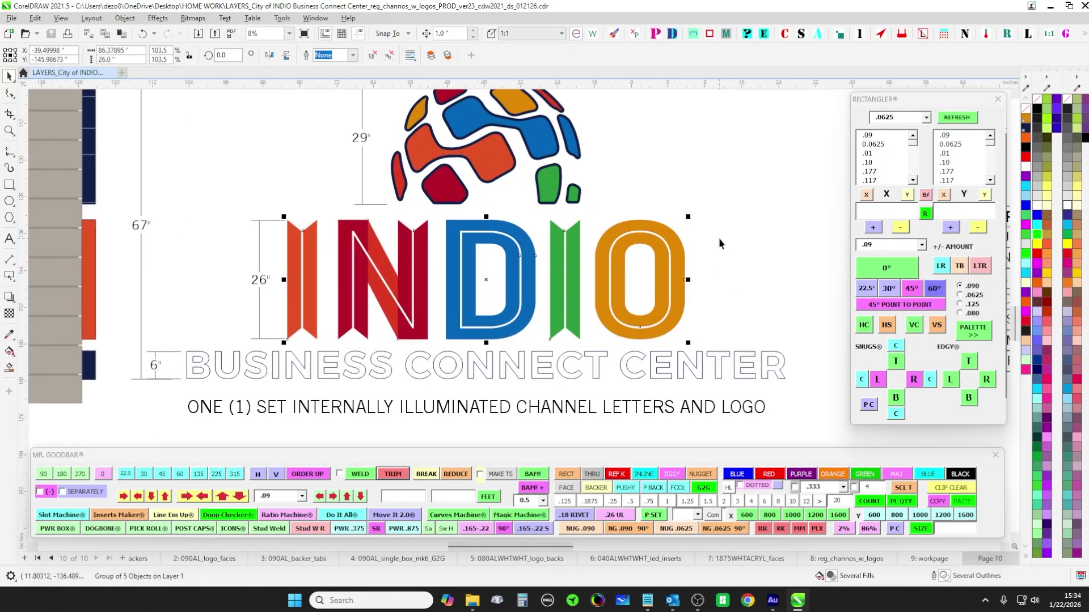
{"action": "left_click", "coordinate": [338, 169]}
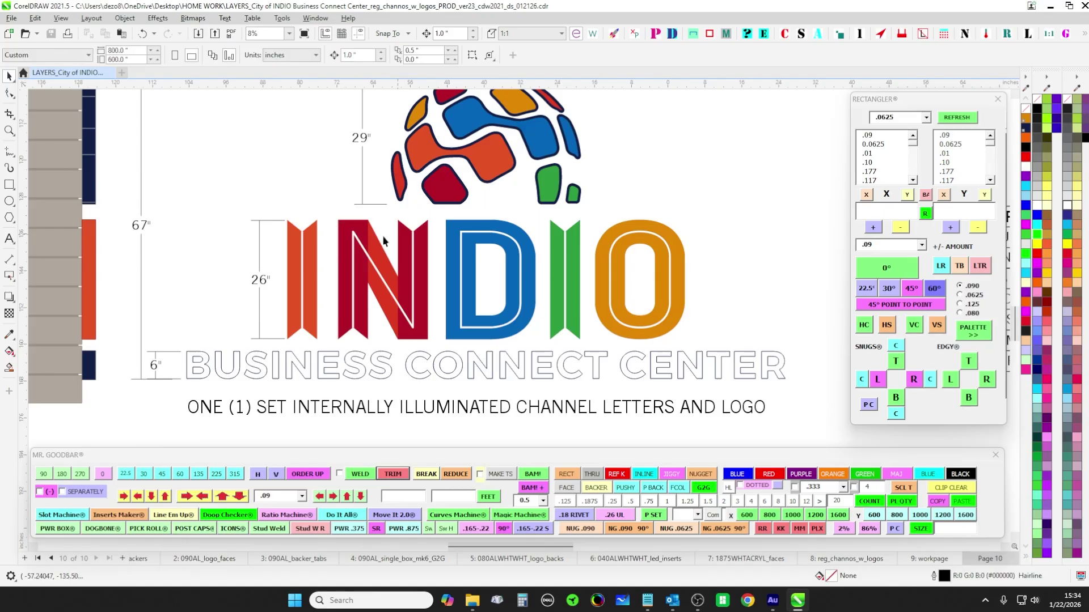
- Inspect the BUSINESS CONNECT CENTER lettering below INDIO, selecting the outline curve to read its dimensions
{"action": "left_click_drag", "start_coordinate": [239, 275], "coordinate": [262, 212]}
{"action": "scroll", "coordinate": [226, 268], "scroll_direction": "up", "scroll_amount": 1}
{"action": "left_click_drag", "start_coordinate": [227, 268], "coordinate": [205, 264]}
{"action": "scroll", "coordinate": [134, 243], "scroll_direction": "down", "scroll_amount": 2}
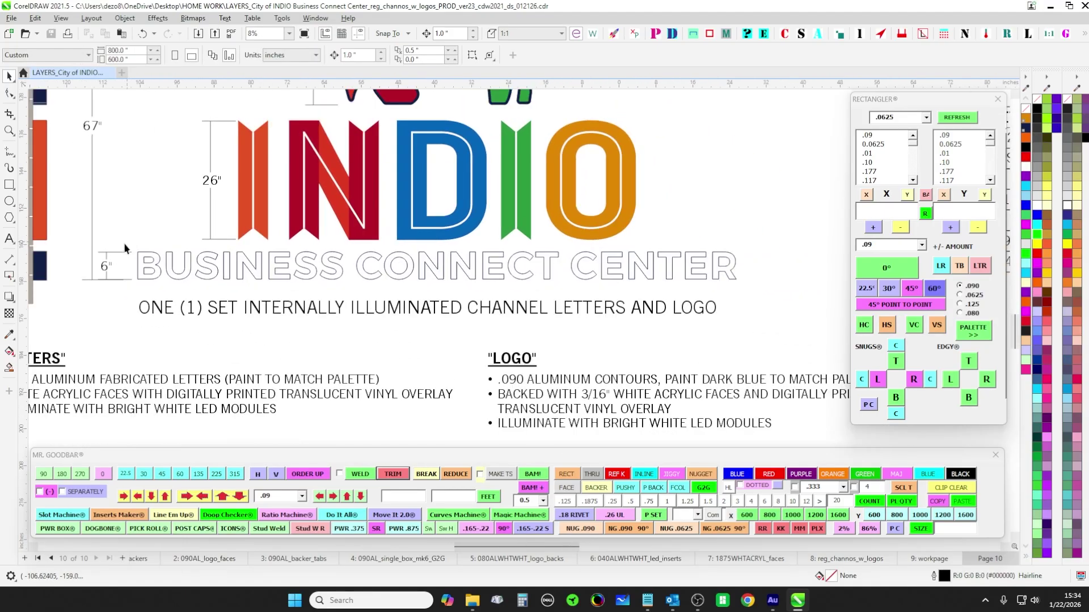
{"action": "left_click_drag", "start_coordinate": [493, 330], "coordinate": [787, 299]}
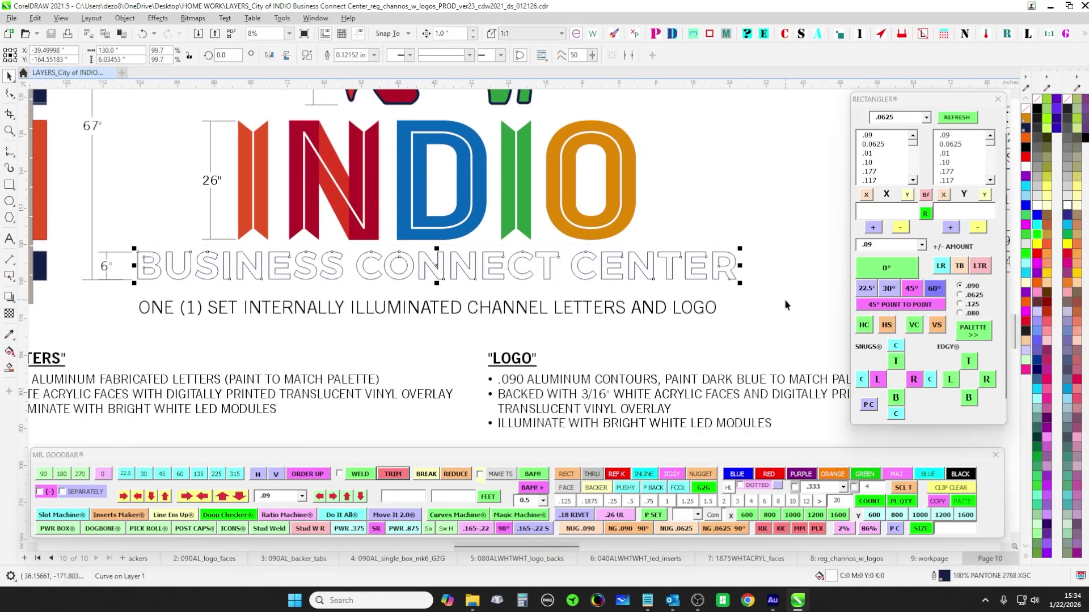
{"action": "left_click", "coordinate": [135, 232]}
{"action": "scroll", "coordinate": [138, 229], "scroll_direction": "up", "scroll_amount": 1}
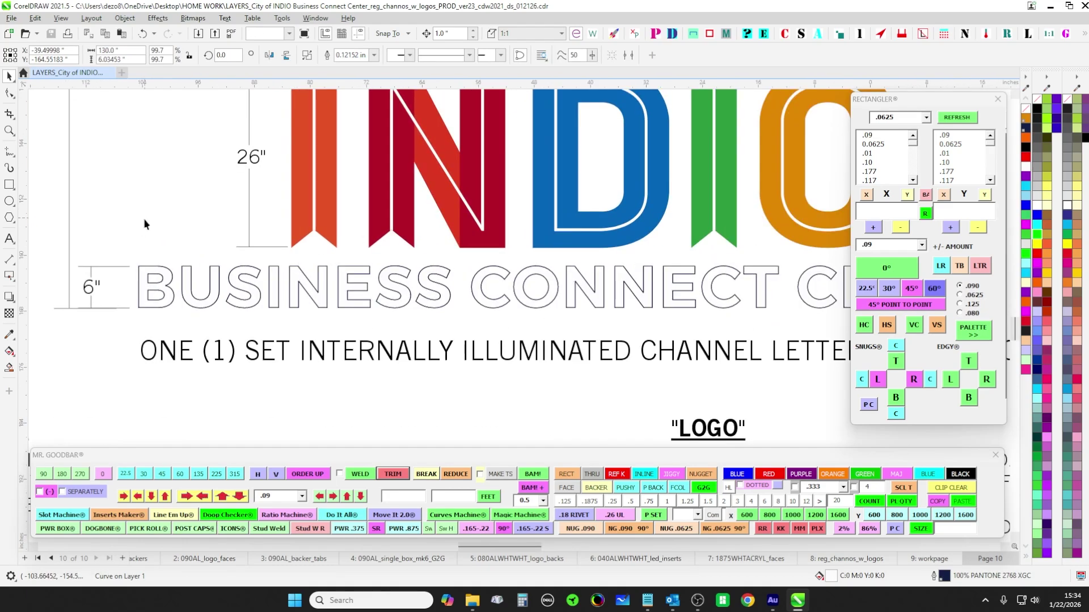
{"action": "scroll", "coordinate": [145, 224], "scroll_direction": "down", "scroll_amount": 1}
{"action": "left_click_drag", "start_coordinate": [148, 220], "coordinate": [194, 297]}
{"action": "scroll", "coordinate": [261, 227], "scroll_direction": "down", "scroll_amount": 3}
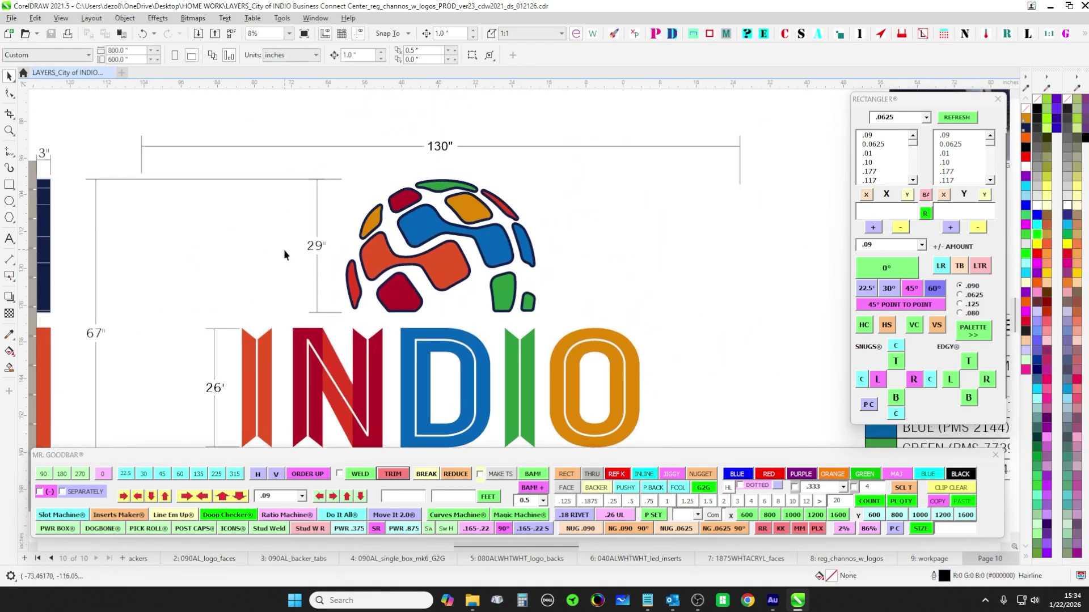
- Examine the globe logo above the INDIO letters, selecting its group to read its size against the overall layout
{"action": "scroll", "coordinate": [327, 221], "scroll_direction": "up", "scroll_amount": 3}
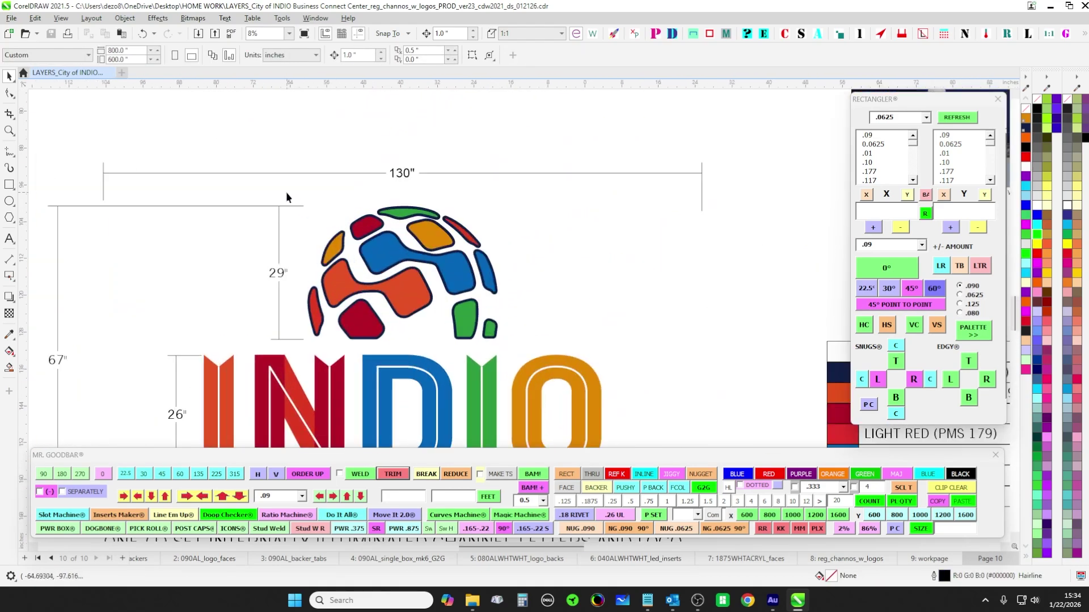
{"action": "left_click_drag", "start_coordinate": [575, 350], "coordinate": [576, 352]}
{"action": "left_click_drag", "start_coordinate": [571, 304], "coordinate": [611, 311]}
{"action": "left_click", "coordinate": [584, 288]}
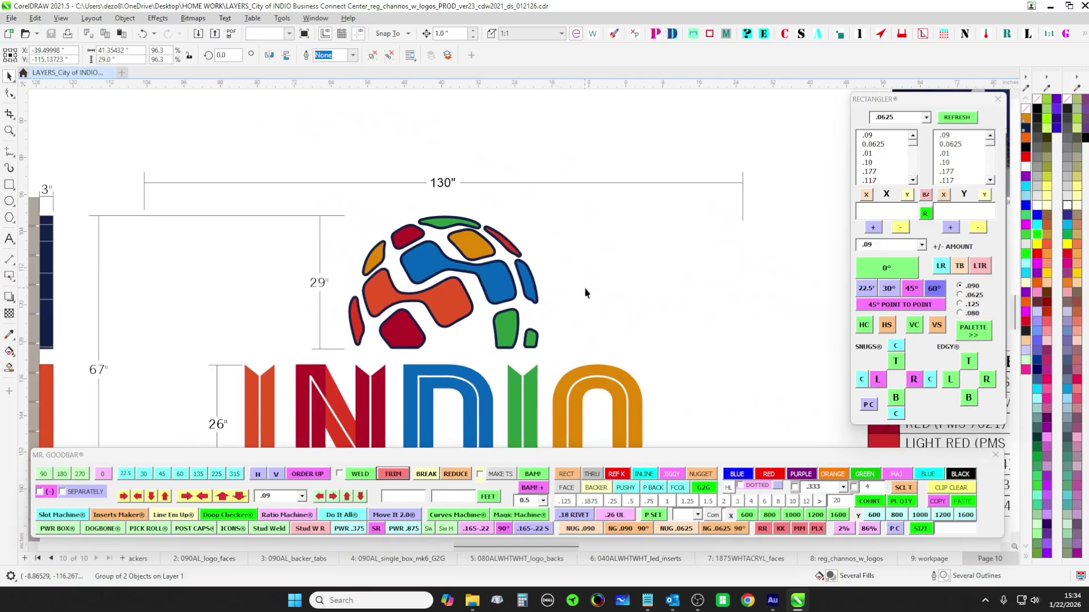
{"action": "scroll", "coordinate": [420, 283], "scroll_direction": "up", "scroll_amount": 3}
{"action": "scroll", "coordinate": [457, 278], "scroll_direction": "down", "scroll_amount": 3}
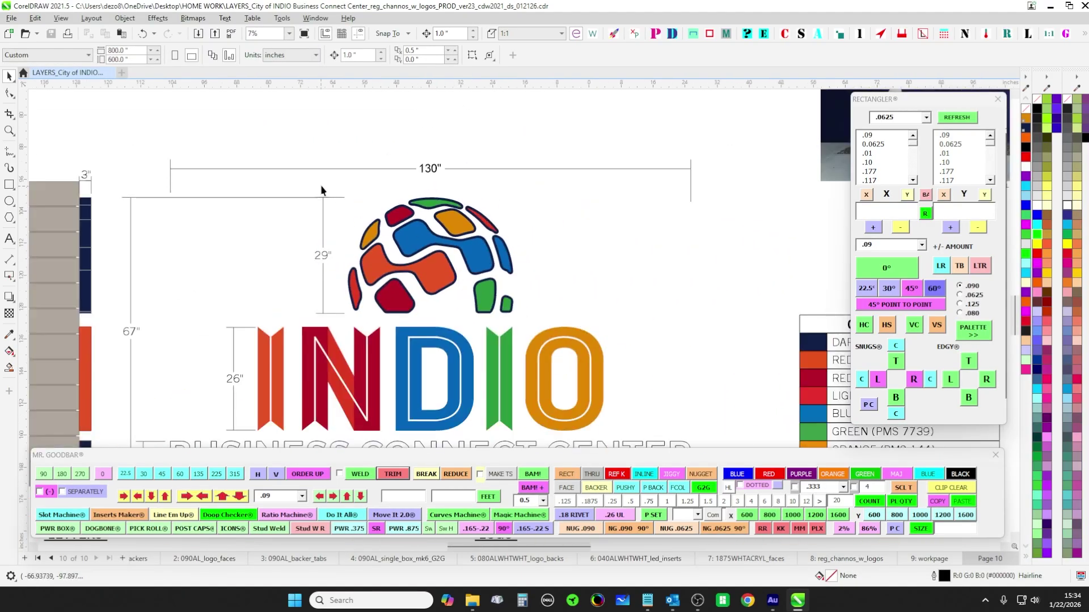
{"action": "left_click_drag", "start_coordinate": [321, 186], "coordinate": [598, 323]}
{"action": "scroll", "coordinate": [520, 227], "scroll_direction": "up", "scroll_amount": 1}
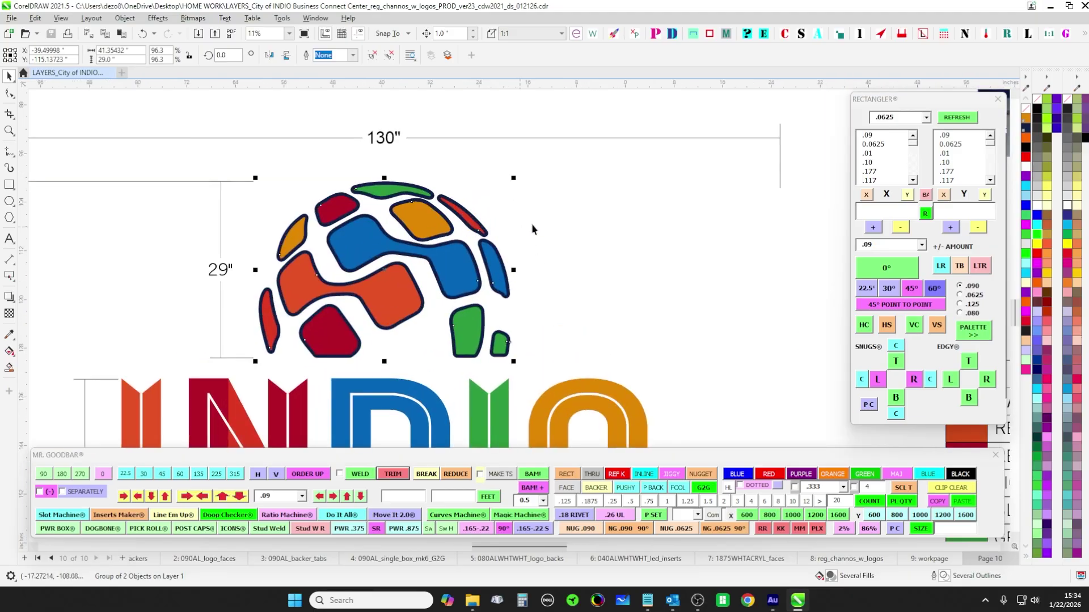
{"action": "scroll", "coordinate": [532, 229], "scroll_direction": "down", "scroll_amount": 3}
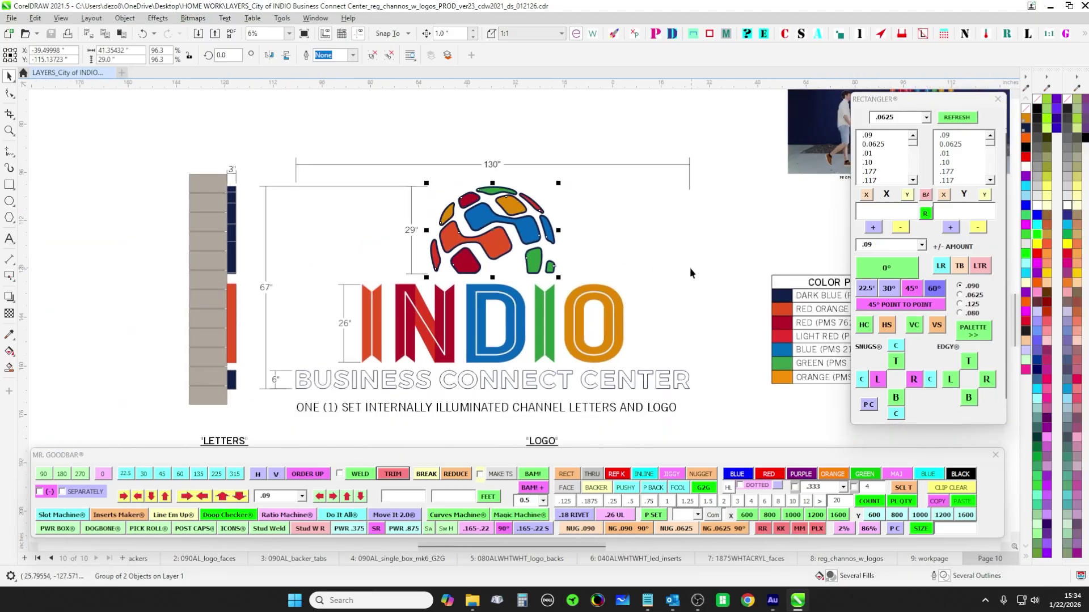
{"action": "left_click_drag", "start_coordinate": [691, 272], "coordinate": [651, 256]}
{"action": "scroll", "coordinate": [648, 320], "scroll_direction": "down", "scroll_amount": 1}
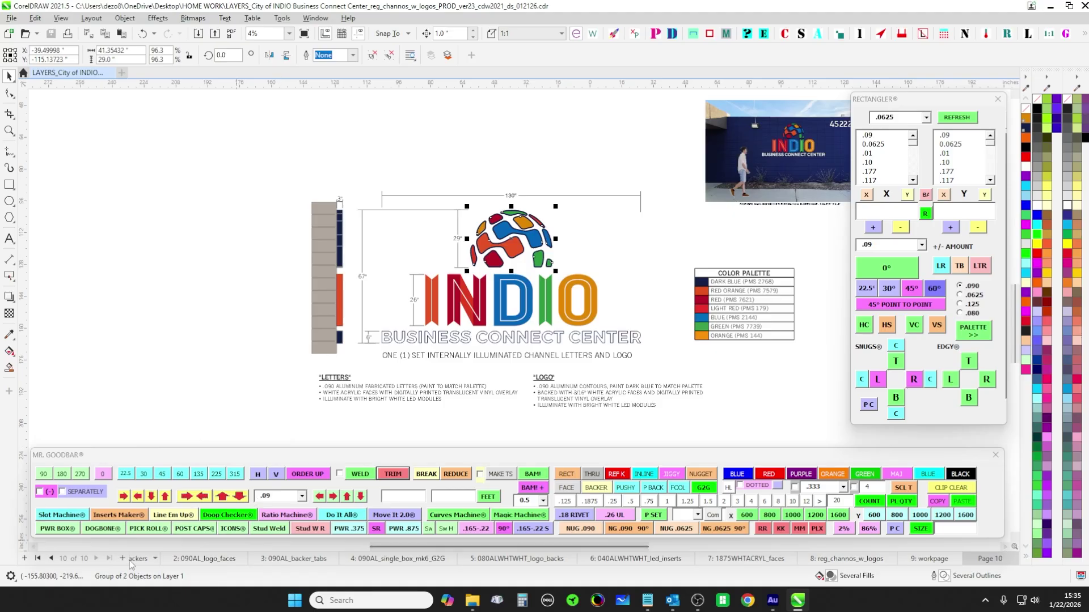
- Open the first page, 090AL_letter_backers, and examine the backer parts for the INDIO and BUSINESS CONNECT CENTER letters
{"action": "left_click", "coordinate": [39, 559]}
{"action": "scroll", "coordinate": [403, 255], "scroll_direction": "up", "scroll_amount": 3}
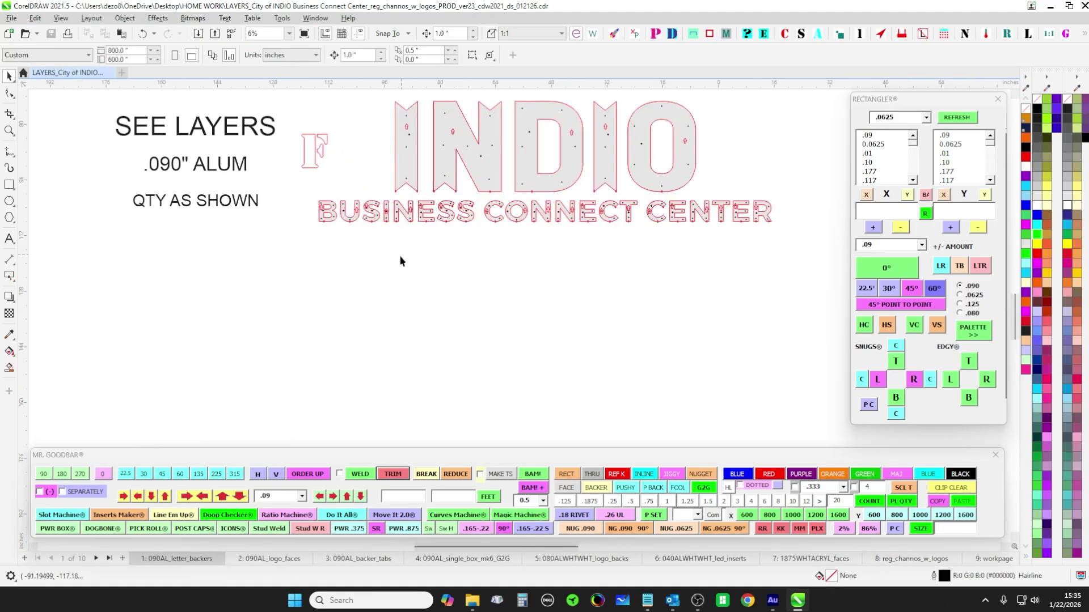
{"action": "scroll", "coordinate": [519, 139], "scroll_direction": "up", "scroll_amount": 1}
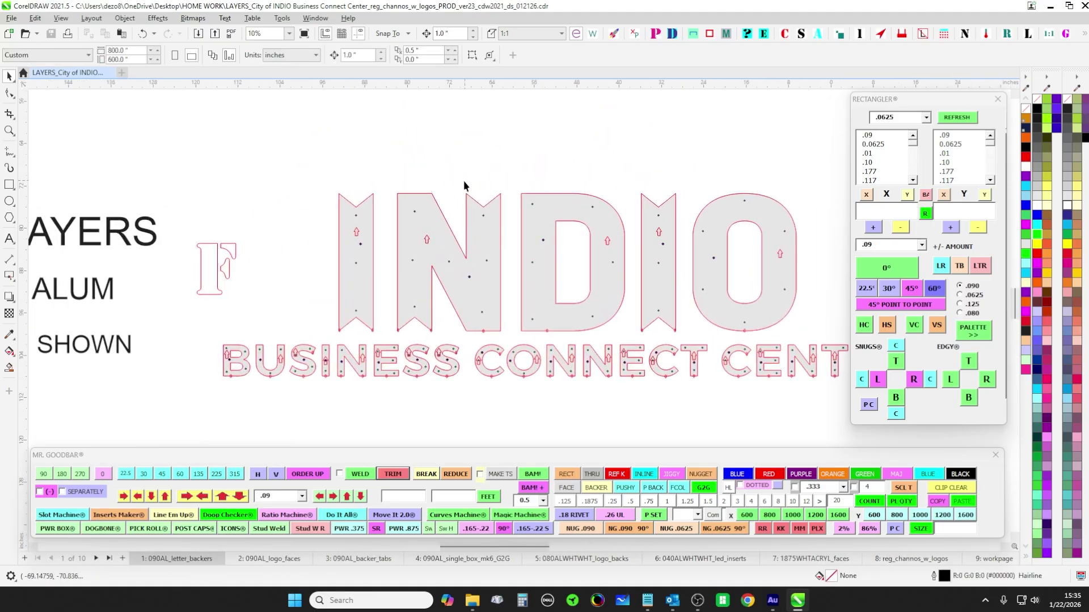
{"action": "scroll", "coordinate": [474, 379], "scroll_direction": "down", "scroll_amount": 1}
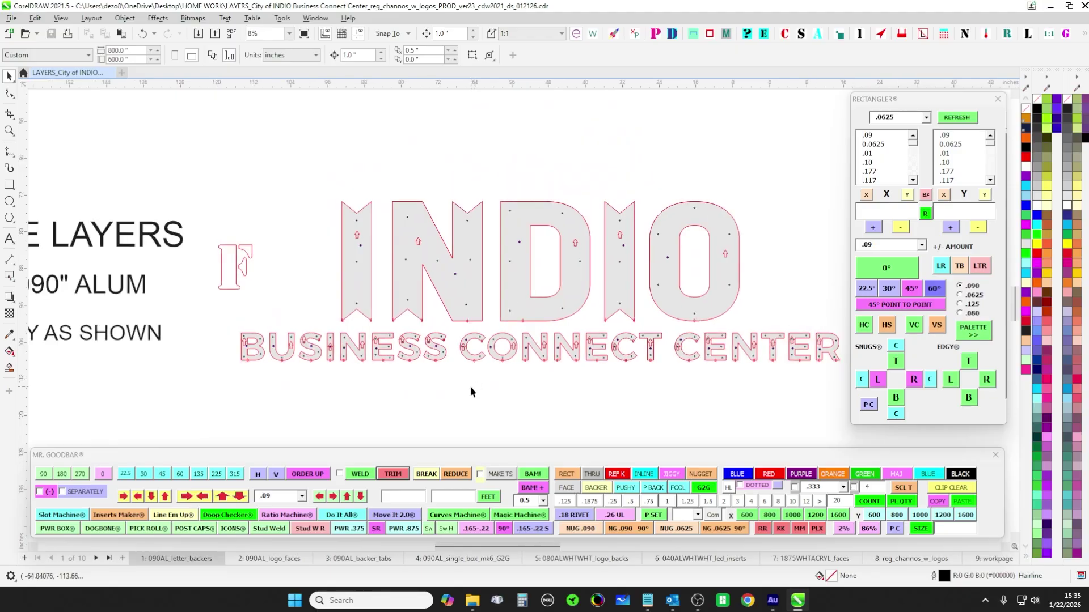
{"action": "left_click_drag", "start_coordinate": [775, 242], "coordinate": [730, 244]}
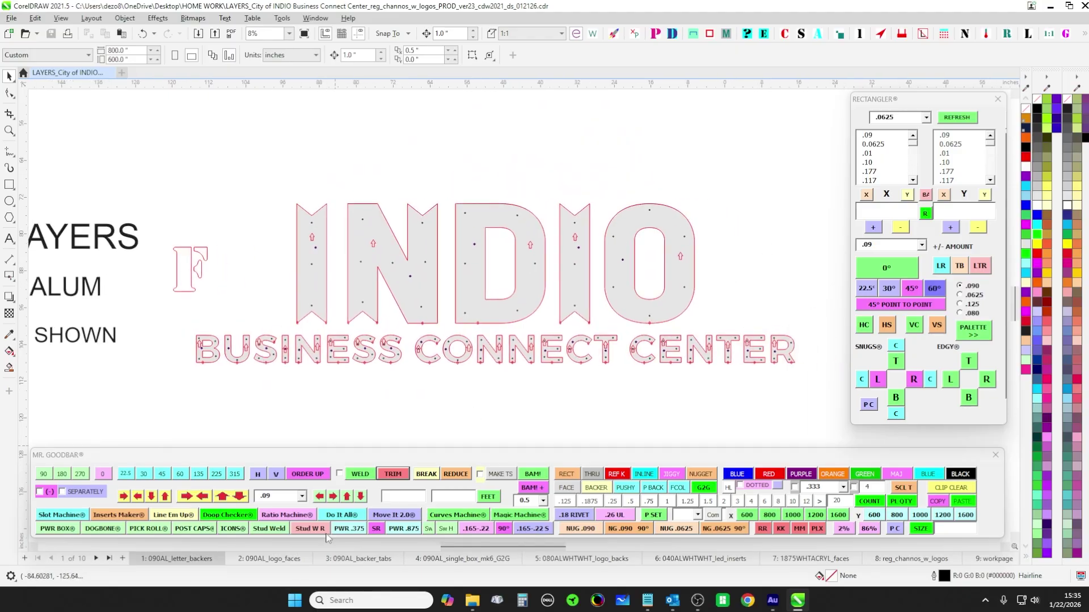
- Open the 090AL_logo_faces page and inspect the globe's face contours up close
{"action": "left_click", "coordinate": [272, 559]}
{"action": "scroll", "coordinate": [466, 185], "scroll_direction": "up", "scroll_amount": 2}
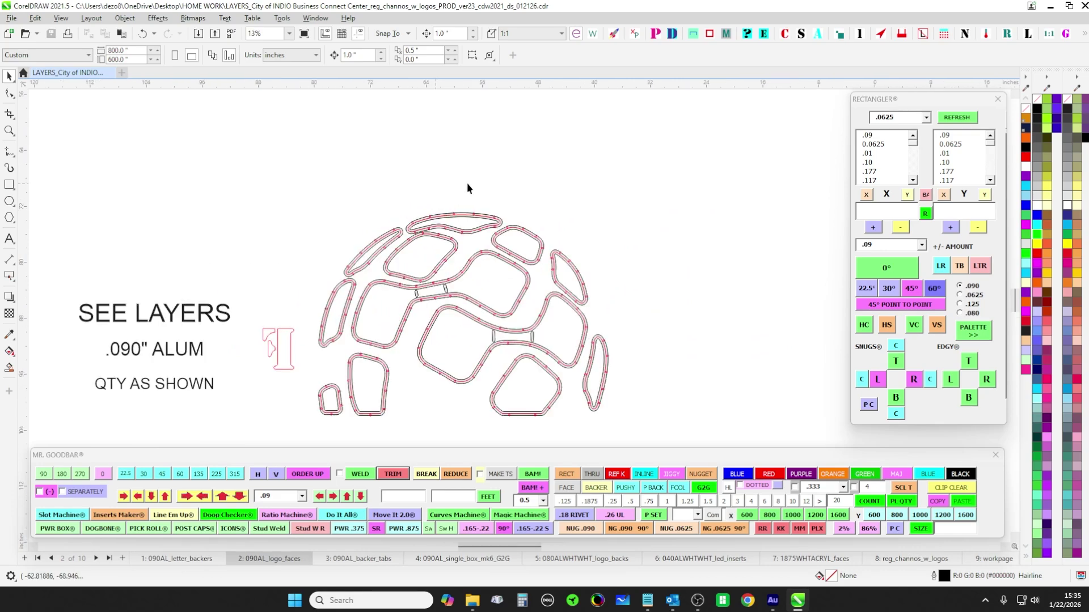
{"action": "scroll", "coordinate": [460, 235], "scroll_direction": "up", "scroll_amount": 4}
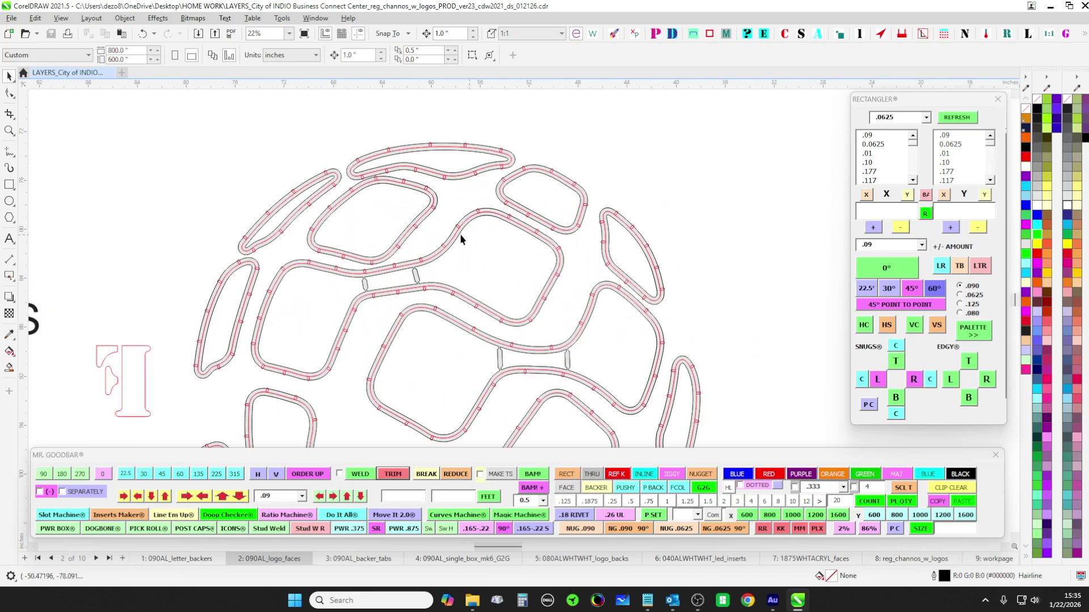
{"action": "scroll", "coordinate": [505, 266], "scroll_direction": "down", "scroll_amount": 3}
{"action": "scroll", "coordinate": [504, 266], "scroll_direction": "down", "scroll_amount": 1}
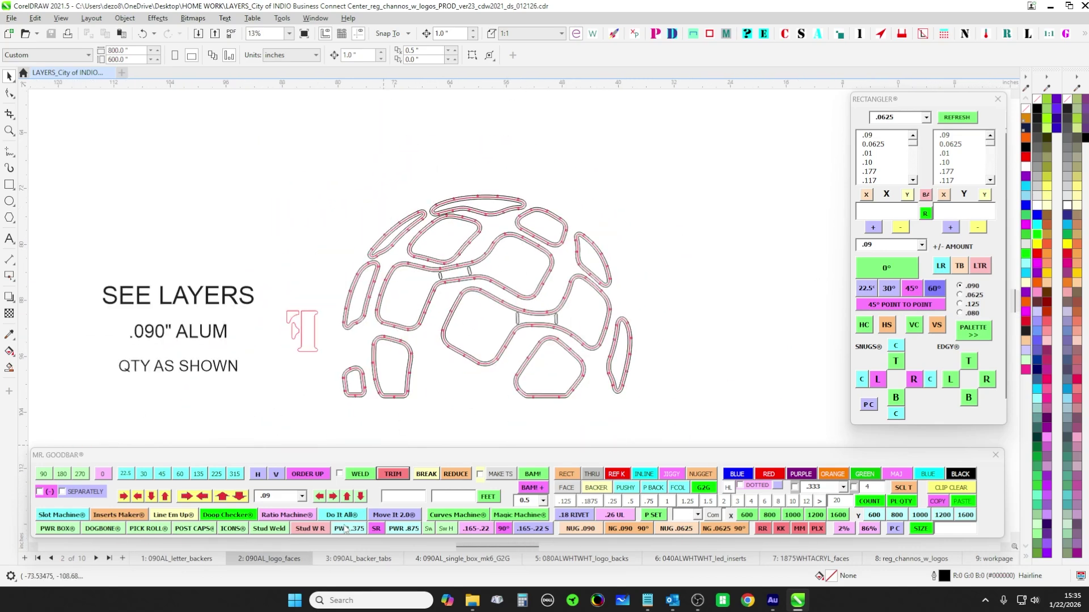
- Review the clamp tabs on the 090AL_backer_tabs page and the box parts on the 090AL_single_box_mk6_G2G page
{"action": "left_click", "coordinate": [359, 558]}
{"action": "scroll", "coordinate": [389, 260], "scroll_direction": "up", "scroll_amount": 2}
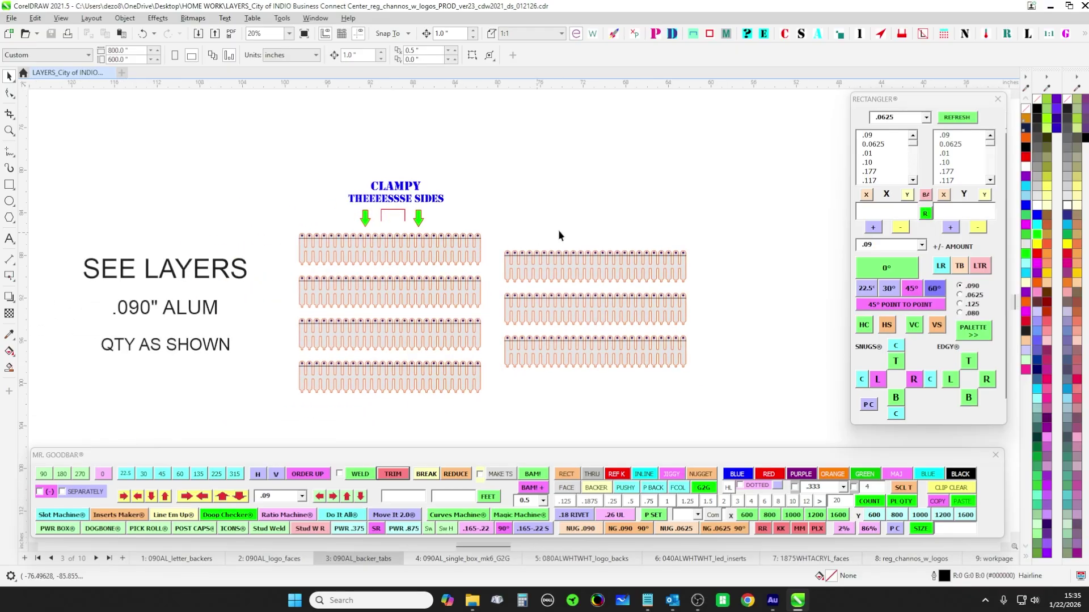
{"action": "left_click", "coordinate": [469, 559]}
{"action": "scroll", "coordinate": [340, 316], "scroll_direction": "down", "scroll_amount": 1}
{"action": "scroll", "coordinate": [329, 352], "scroll_direction": "down", "scroll_amount": 1}
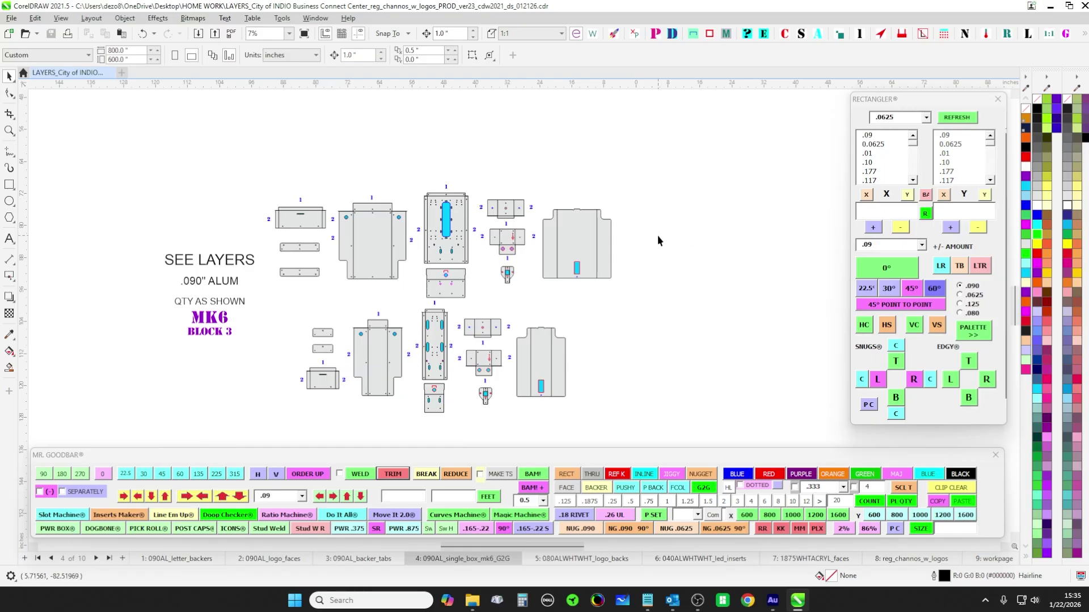
{"action": "left_click_drag", "start_coordinate": [661, 379], "coordinate": [688, 308]}
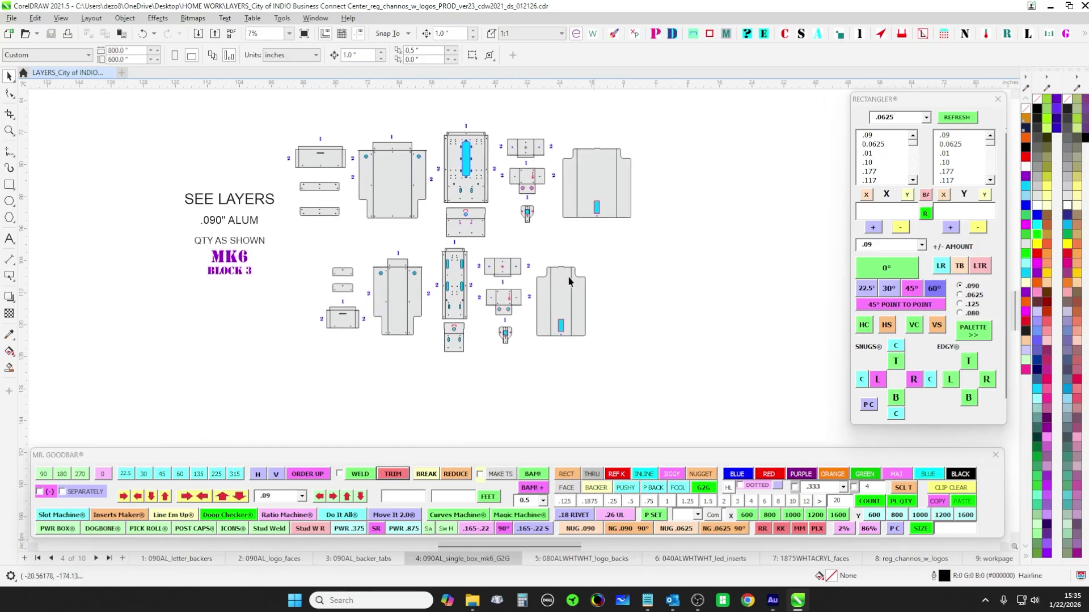
{"action": "left_click_drag", "start_coordinate": [653, 355], "coordinate": [623, 333]}
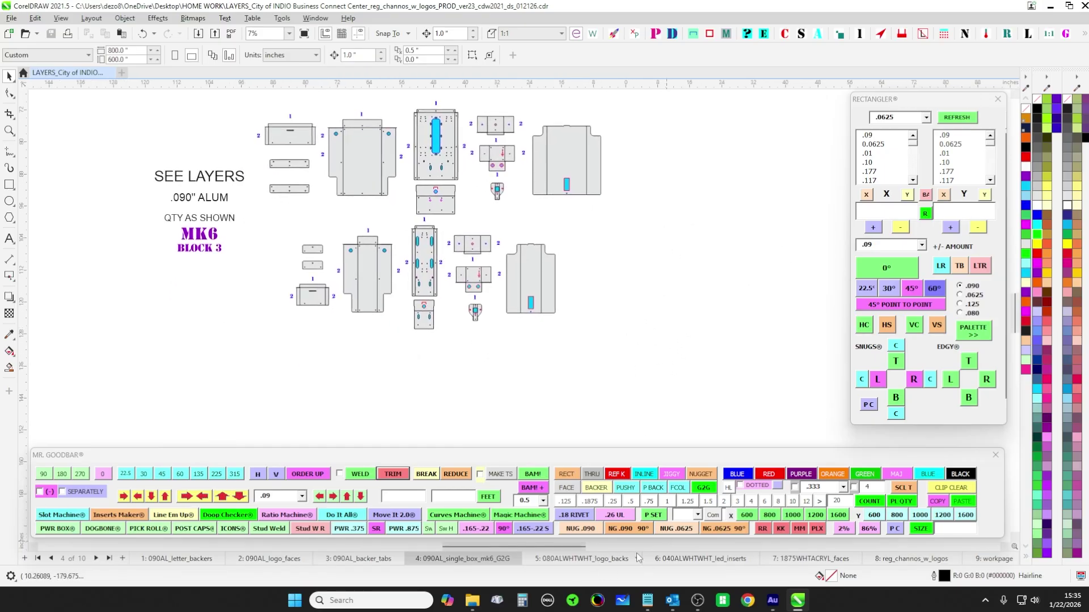
{"action": "left_click_drag", "start_coordinate": [609, 380], "coordinate": [625, 391]}
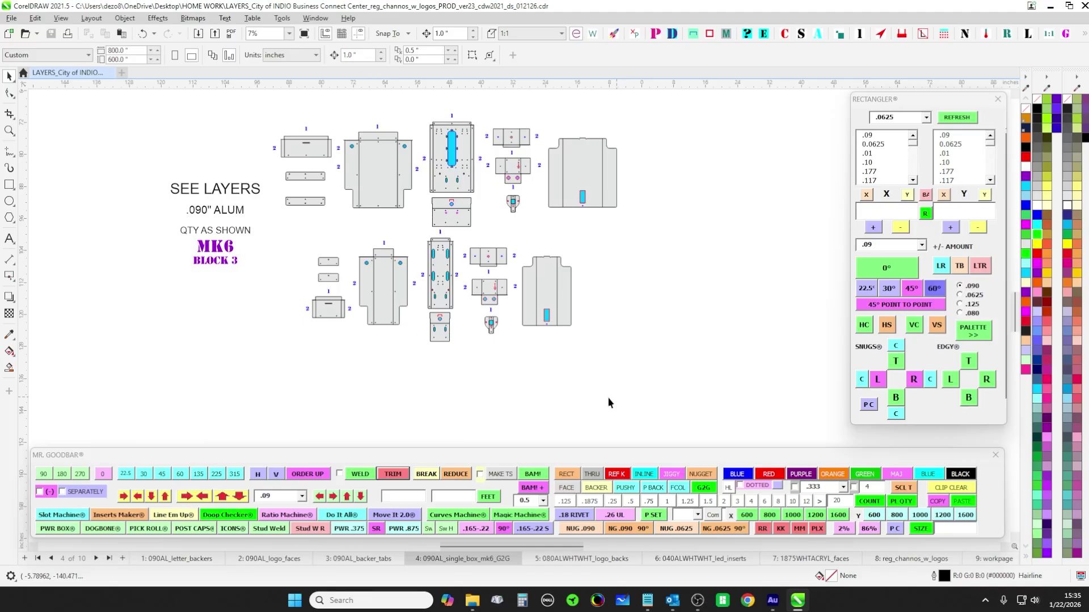
- Open the 080ALWHTWHT_logo_backs page and examine its material note and the numbered globe back pieces
{"action": "left_click", "coordinate": [590, 558]}
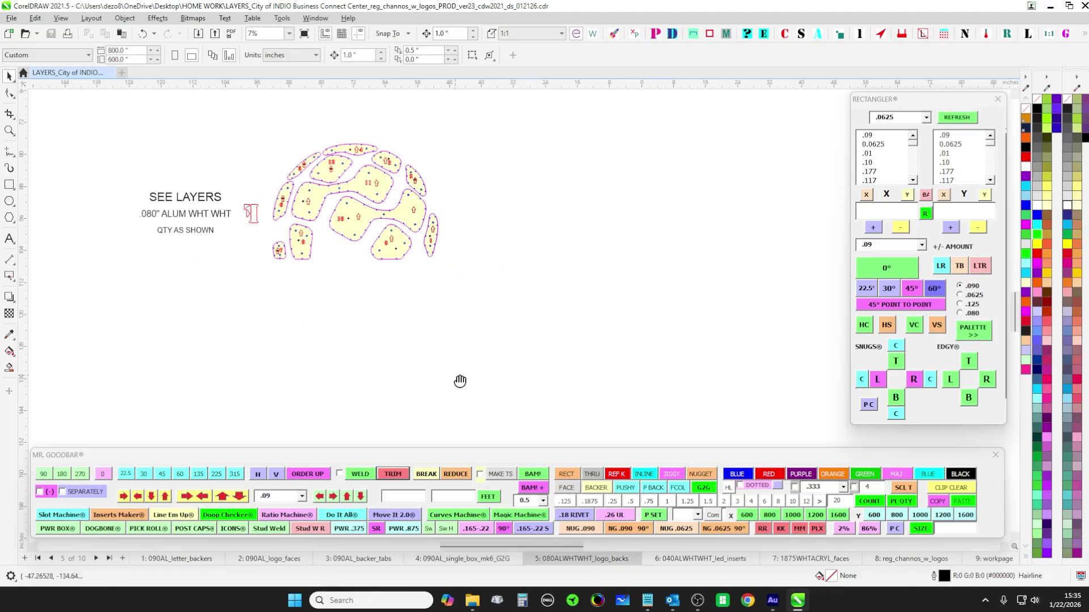
{"action": "scroll", "coordinate": [358, 190], "scroll_direction": "up", "scroll_amount": 1}
{"action": "scroll", "coordinate": [264, 202], "scroll_direction": "up", "scroll_amount": 1}
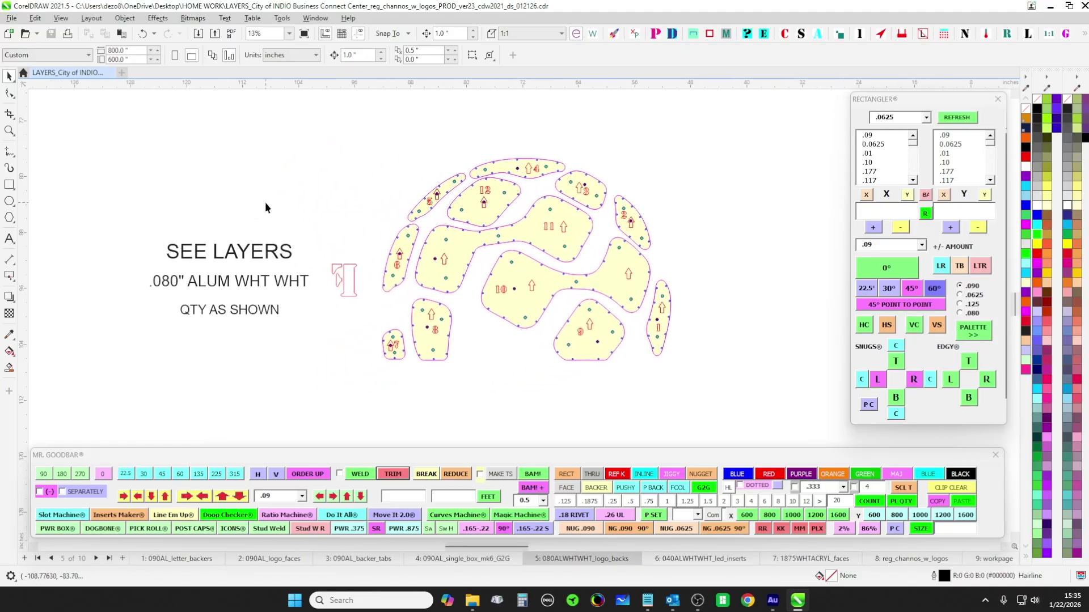
{"action": "scroll", "coordinate": [190, 295], "scroll_direction": "up", "scroll_amount": 2}
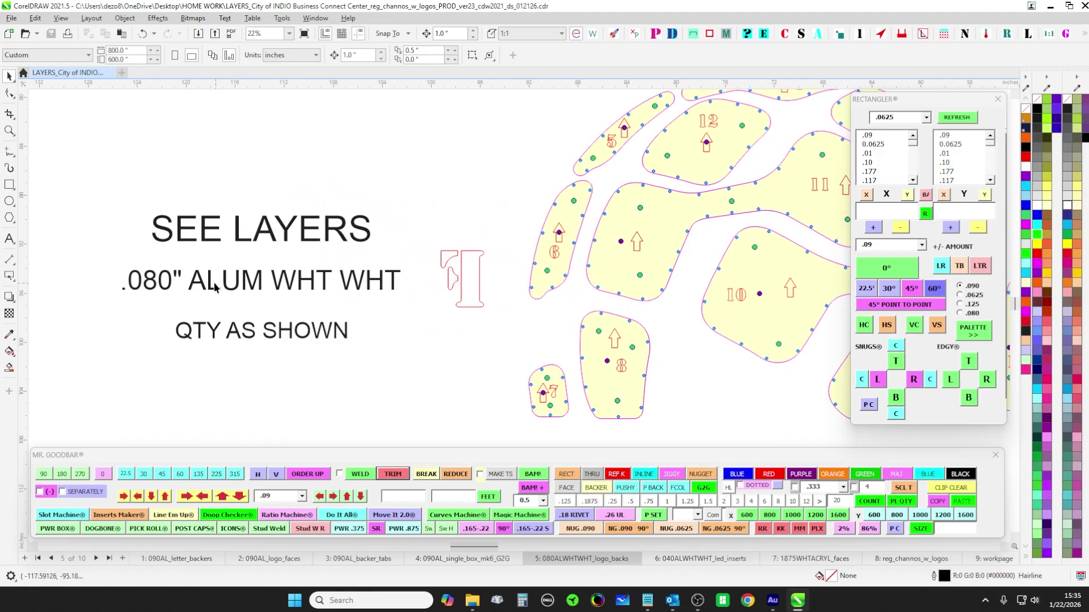
{"action": "scroll", "coordinate": [216, 288], "scroll_direction": "down", "scroll_amount": 2}
{"action": "scroll", "coordinate": [492, 223], "scroll_direction": "up", "scroll_amount": 2}
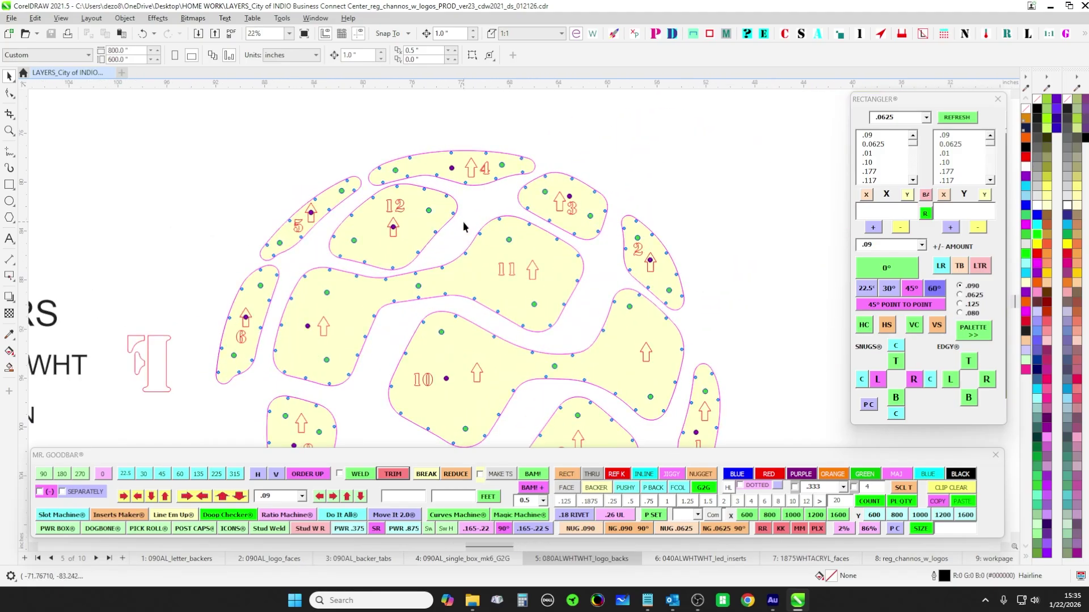
{"action": "scroll", "coordinate": [475, 218], "scroll_direction": "down", "scroll_amount": 2}
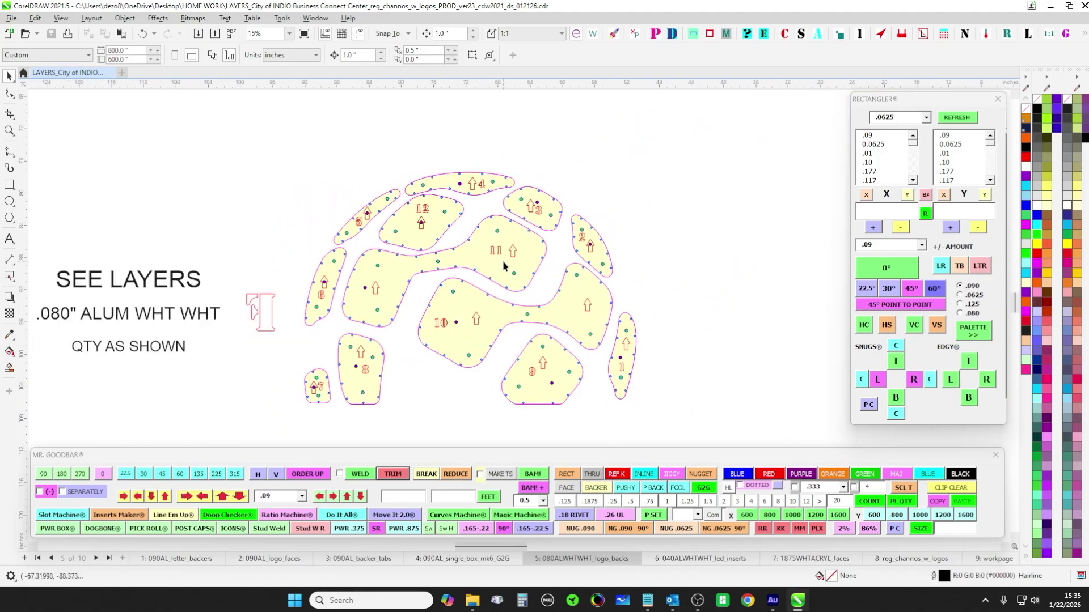
{"action": "scroll", "coordinate": [514, 250], "scroll_direction": "up", "scroll_amount": 2}
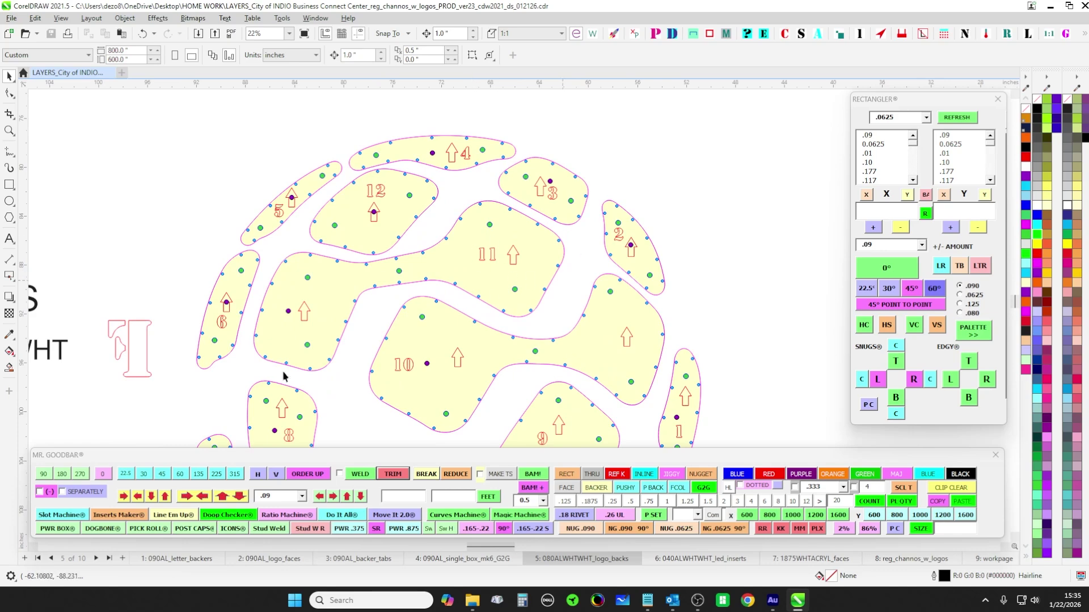
{"action": "scroll", "coordinate": [505, 284], "scroll_direction": "down", "scroll_amount": 3}
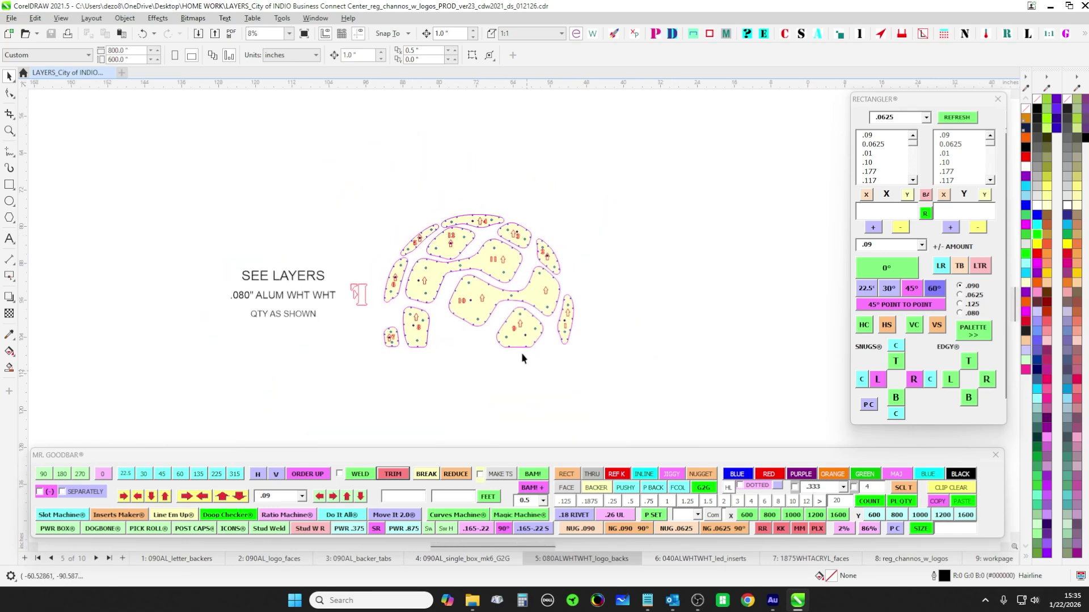
- Open the 040ALWHTWHT_led_inserts page, select all BUSINESS CONNECT CENTER insert letters and examine their tabs and holes
{"action": "left_click", "coordinate": [671, 558]}
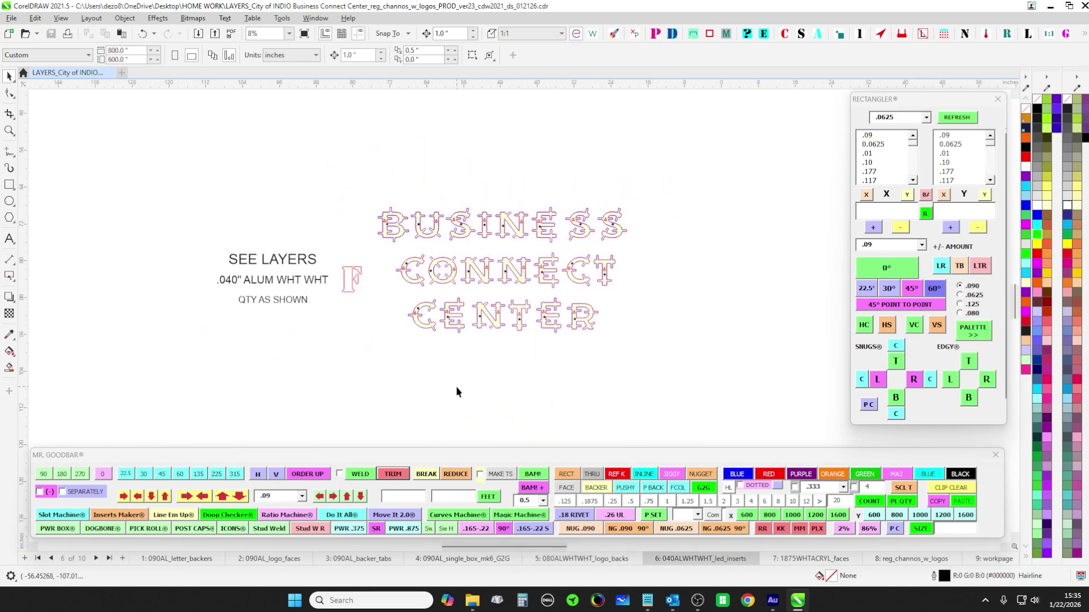
{"action": "scroll", "coordinate": [379, 182], "scroll_direction": "up", "scroll_amount": 1}
{"action": "scroll", "coordinate": [379, 183], "scroll_direction": "up", "scroll_amount": 1}
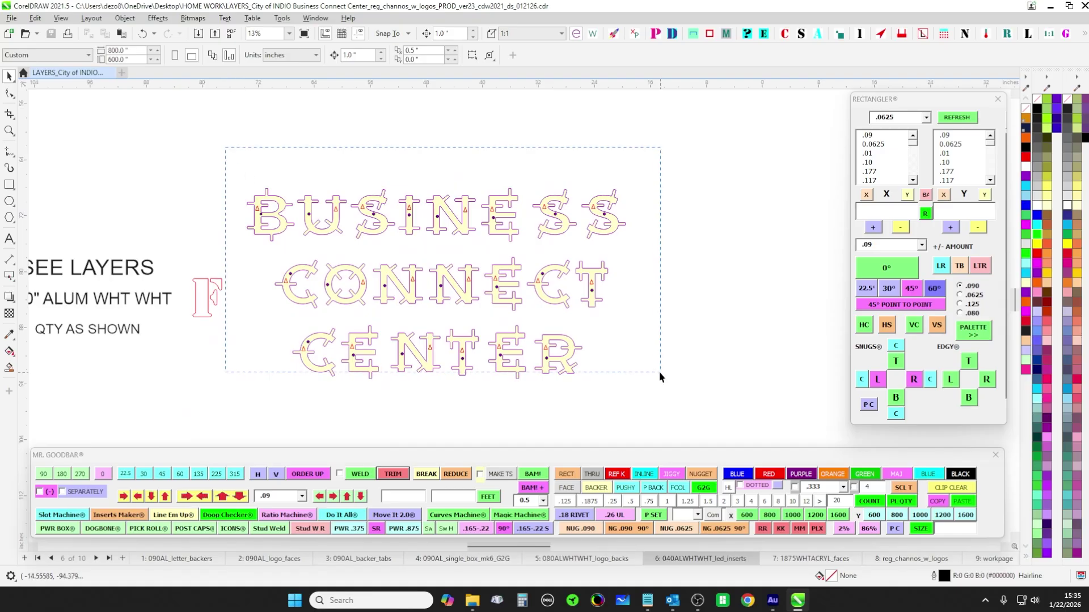
{"action": "left_click_drag", "start_coordinate": [659, 371], "coordinate": [675, 398]}
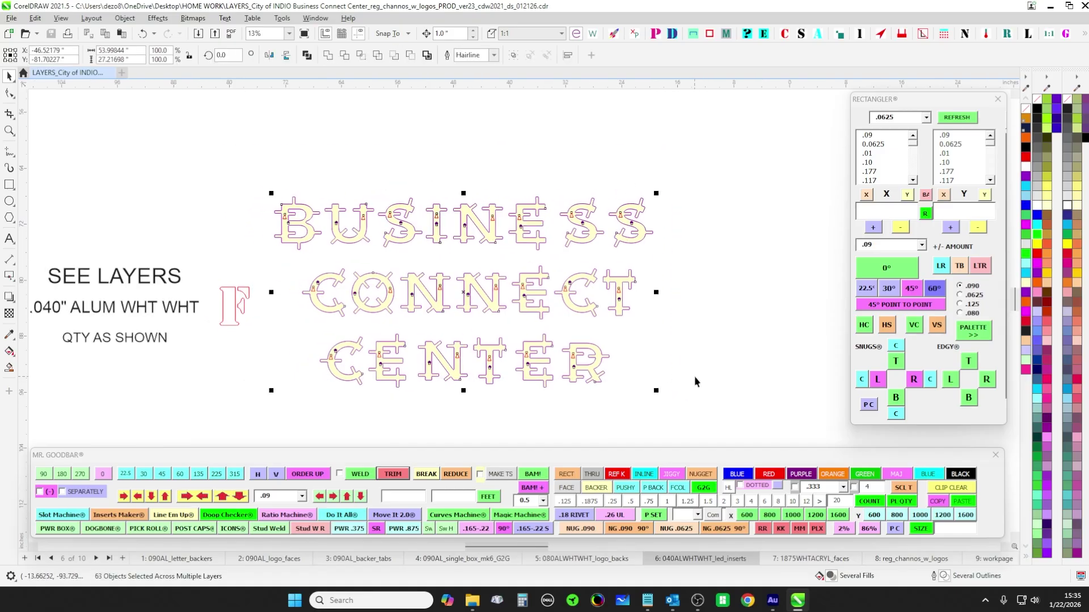
{"action": "left_click_drag", "start_coordinate": [682, 354], "coordinate": [718, 338]}
{"action": "scroll", "coordinate": [704, 349], "scroll_direction": "up", "scroll_amount": 2}
{"action": "scroll", "coordinate": [719, 338], "scroll_direction": "down", "scroll_amount": 1}
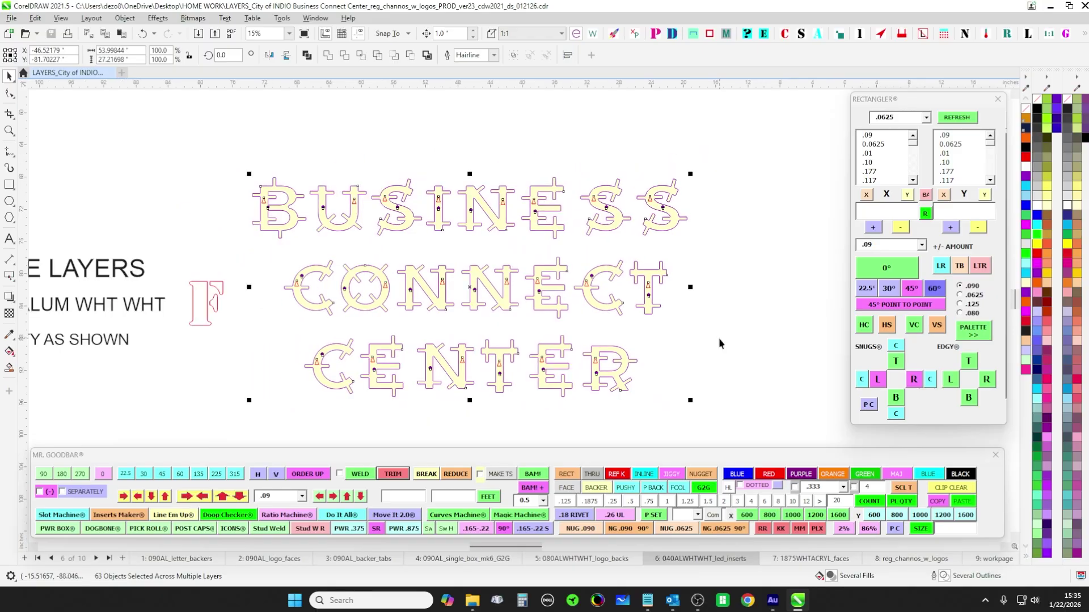
{"action": "scroll", "coordinate": [558, 278], "scroll_direction": "down", "scroll_amount": 1}
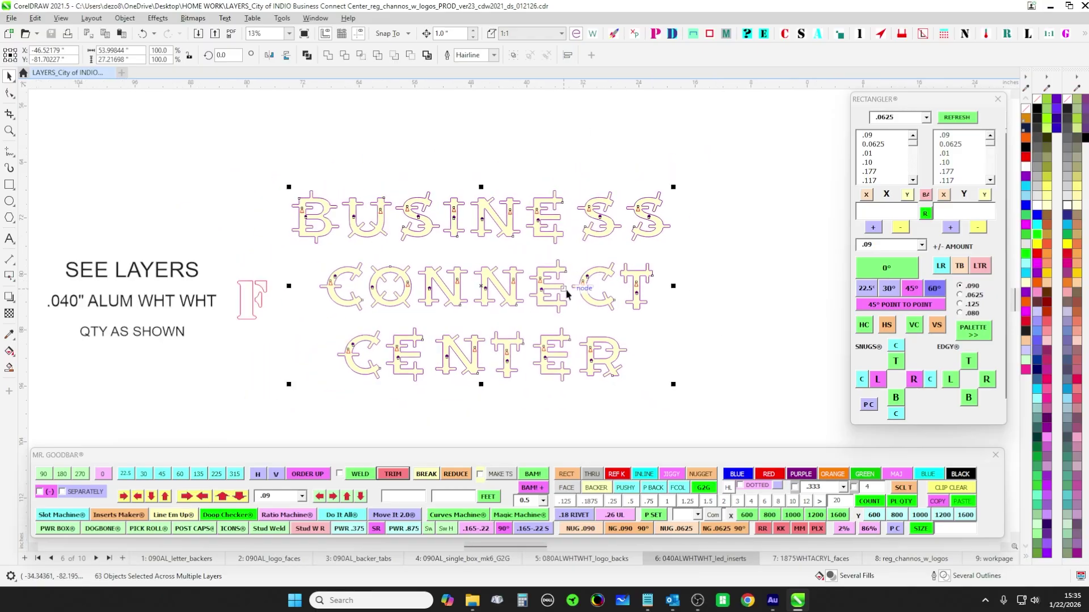
{"action": "scroll", "coordinate": [570, 291], "scroll_direction": "up", "scroll_amount": 3}
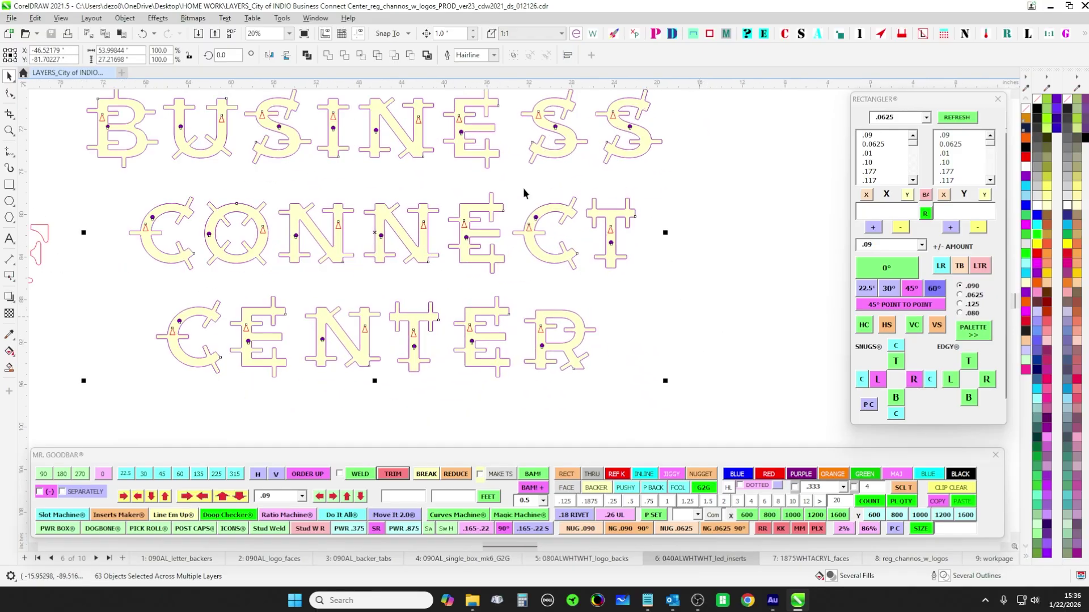
{"action": "scroll", "coordinate": [667, 335], "scroll_direction": "down", "scroll_amount": 2}
- Open the 1875WHTACRYL_faces page, review the mirrored globe and INDIO faces, and select the BUSINESS CONNECT CENTER row
{"action": "left_click", "coordinate": [808, 560]}
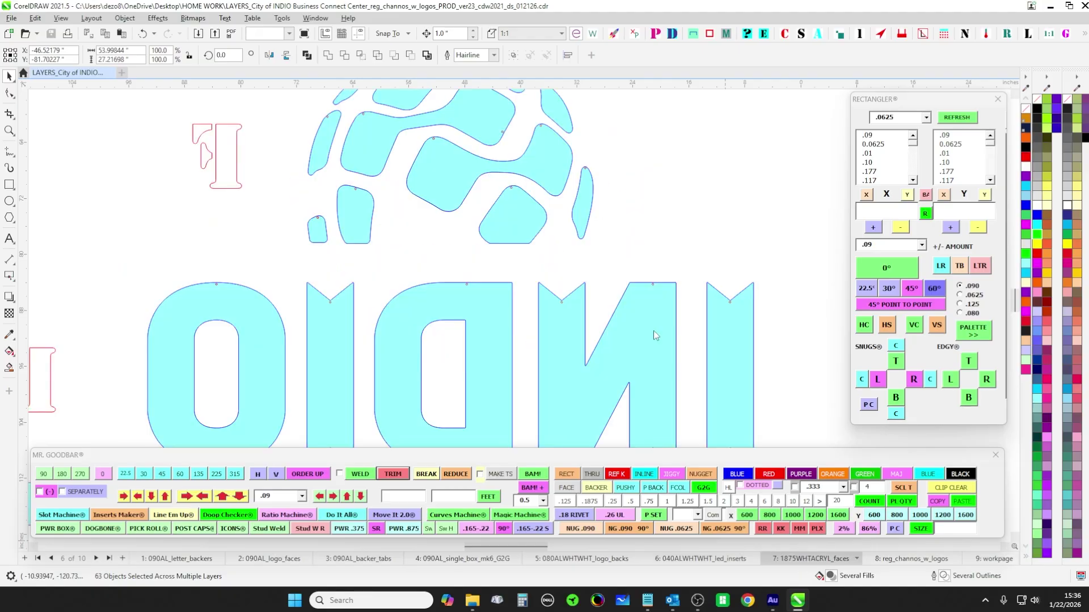
{"action": "scroll", "coordinate": [631, 243], "scroll_direction": "down", "scroll_amount": 3}
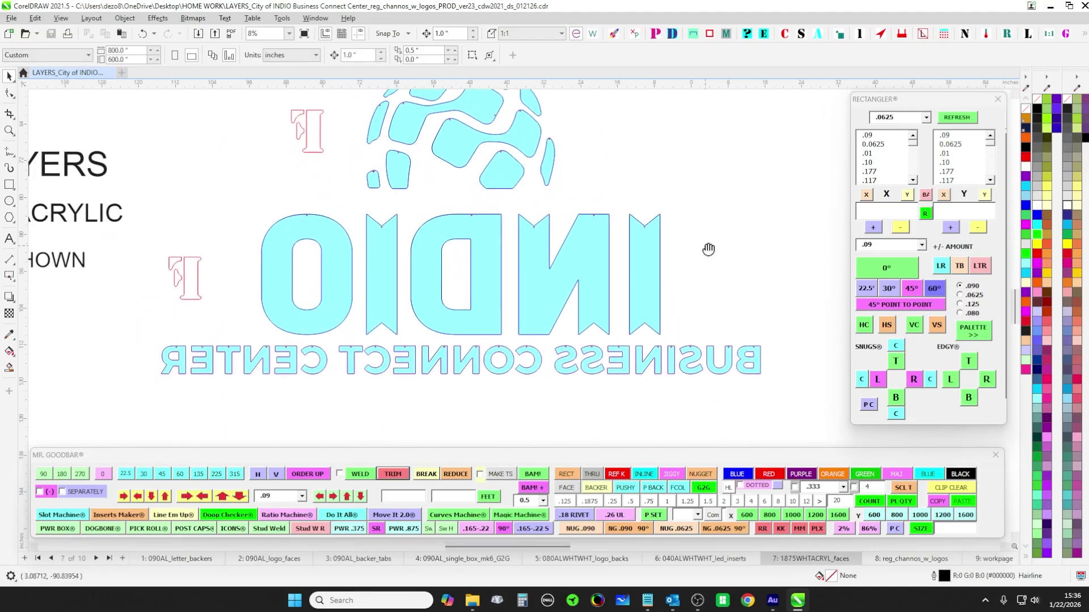
{"action": "scroll", "coordinate": [748, 280], "scroll_direction": "down", "scroll_amount": 2}
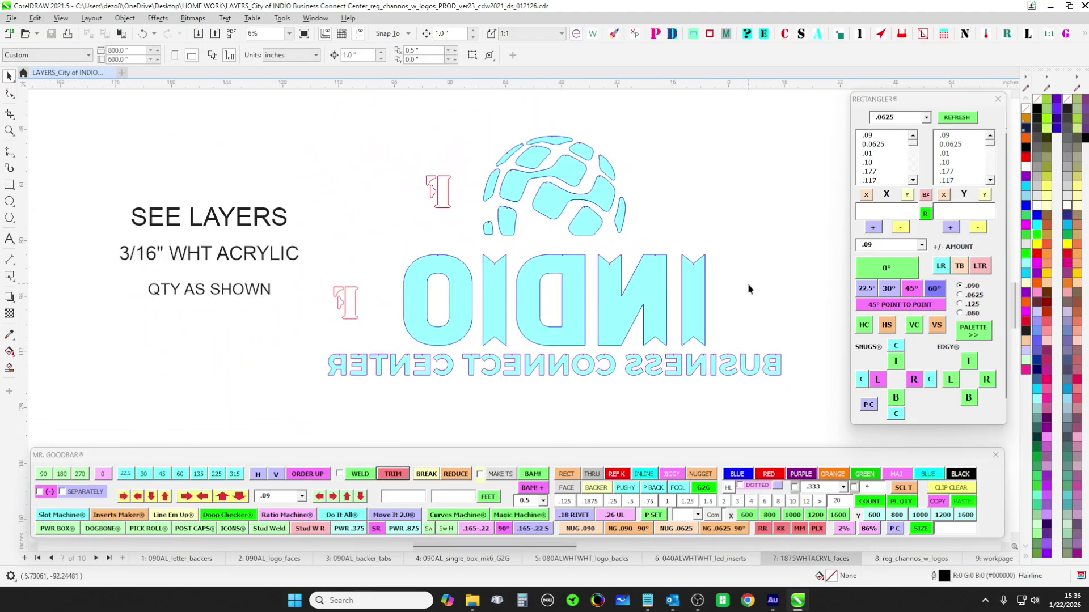
{"action": "left_click_drag", "start_coordinate": [707, 257], "coordinate": [704, 256]}
{"action": "left_click", "coordinate": [703, 250]}
{"action": "left_click_drag", "start_coordinate": [390, 248], "coordinate": [757, 352]}
{"action": "left_click_drag", "start_coordinate": [778, 421], "coordinate": [215, 313]}
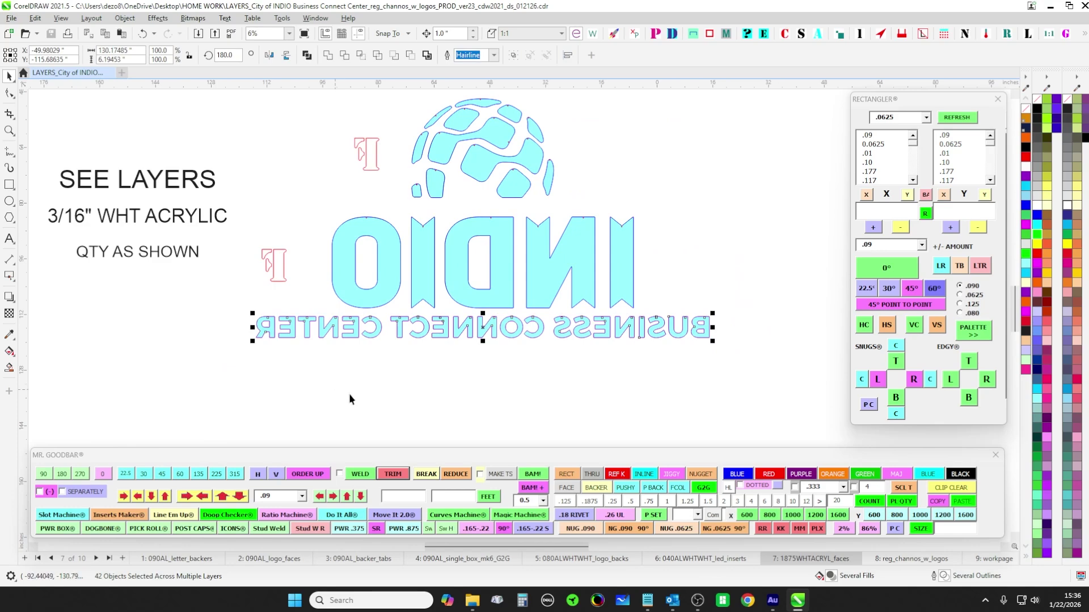
- Open the reg_channos_w_logos page and select the whole INSTALL layout to review it
{"action": "left_click", "coordinate": [910, 561]}
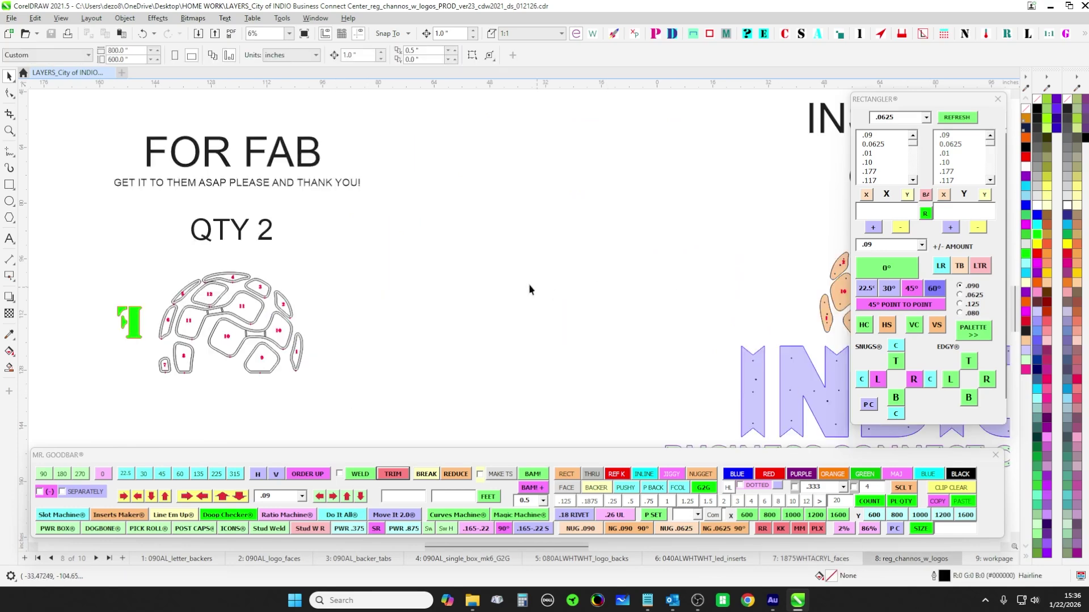
{"action": "scroll", "coordinate": [529, 287], "scroll_direction": "down", "scroll_amount": 3}
{"action": "left_click_drag", "start_coordinate": [438, 176], "coordinate": [792, 410]}
{"action": "scroll", "coordinate": [635, 261], "scroll_direction": "up", "scroll_amount": 4}
{"action": "scroll", "coordinate": [594, 250], "scroll_direction": "down", "scroll_amount": 1}
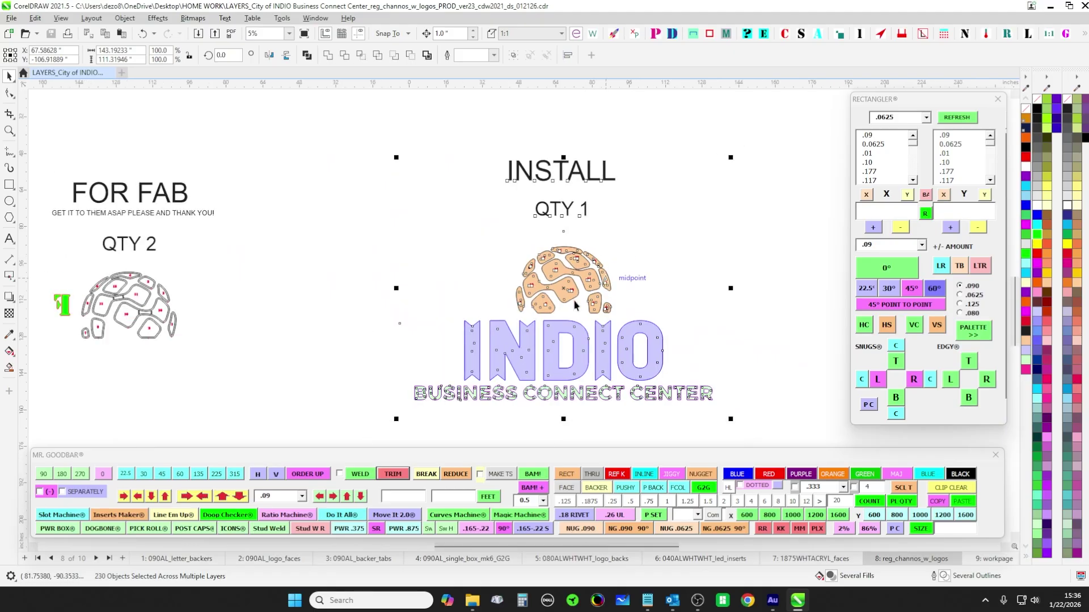
- Select the FOR FAB globe pattern and examine its numbered pieces and fabrication note up close
{"action": "left_click_drag", "start_coordinate": [278, 260], "coordinate": [690, 246]}
{"action": "left_click_drag", "start_coordinate": [426, 125], "coordinate": [663, 378]}
{"action": "scroll", "coordinate": [654, 240], "scroll_direction": "up", "scroll_amount": 2}
{"action": "left_click_drag", "start_coordinate": [653, 239], "coordinate": [562, 283]}
{"action": "scroll", "coordinate": [497, 329], "scroll_direction": "down", "scroll_amount": 2}
{"action": "scroll", "coordinate": [496, 353], "scroll_direction": "up", "scroll_amount": 2}
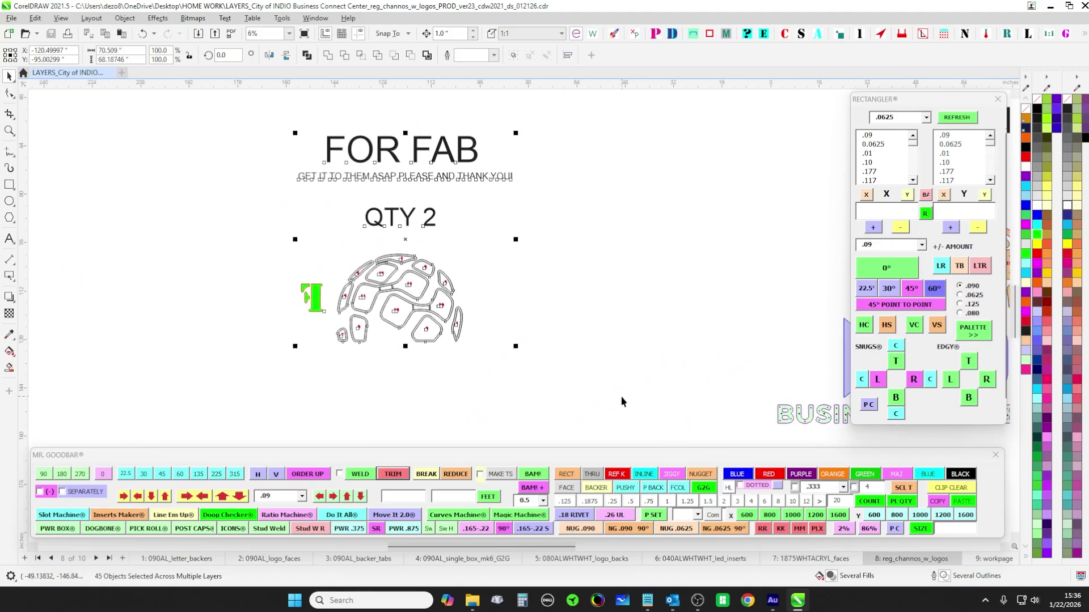
{"action": "left_click_drag", "start_coordinate": [622, 398], "coordinate": [78, 199]}
{"action": "scroll", "coordinate": [429, 284], "scroll_direction": "up", "scroll_amount": 2}
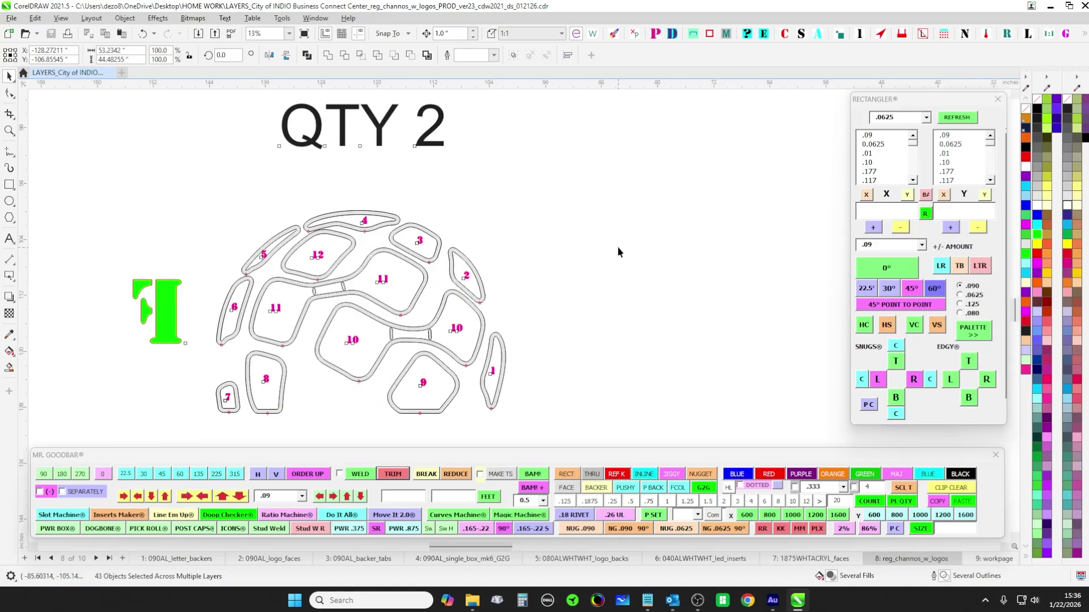
{"action": "left_click", "coordinate": [189, 198]}
{"action": "left_click_drag", "start_coordinate": [570, 451], "coordinate": [575, 441]}
{"action": "scroll", "coordinate": [639, 295], "scroll_direction": "down", "scroll_amount": 1}
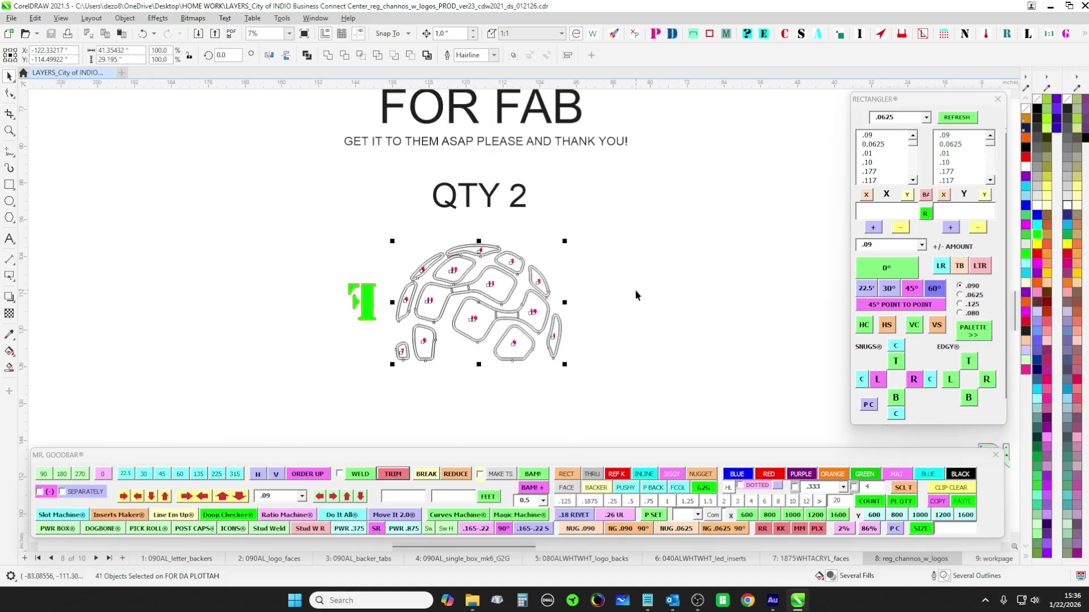
{"action": "scroll", "coordinate": [557, 285], "scroll_direction": "up", "scroll_amount": 2}
{"action": "scroll", "coordinate": [550, 267], "scroll_direction": "down", "scroll_amount": 2}
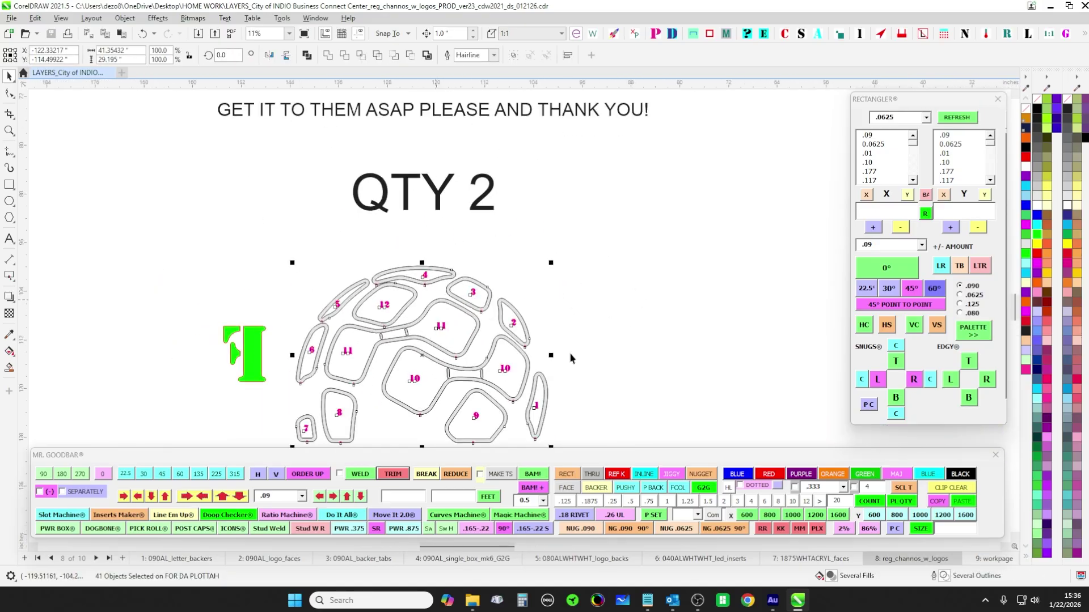
- Open the workpage and review the 1/4" STL RIVNUTS globe and the globe variants below the sign layout
{"action": "left_click", "coordinate": [991, 559]}
{"action": "scroll", "coordinate": [481, 318], "scroll_direction": "down", "scroll_amount": 3}
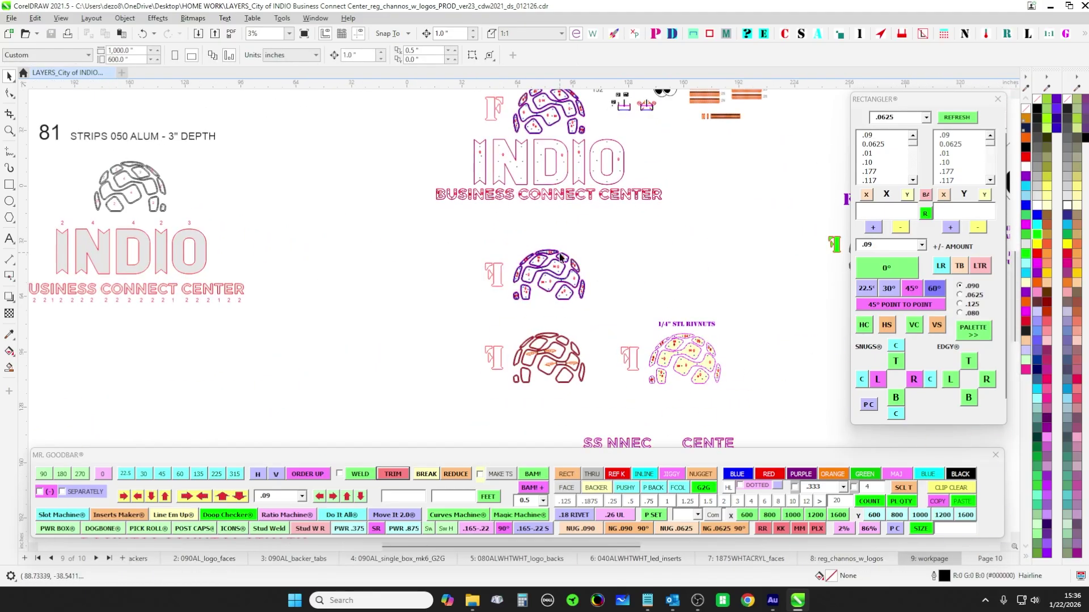
{"action": "left_click_drag", "start_coordinate": [590, 233], "coordinate": [427, 283]}
{"action": "scroll", "coordinate": [632, 335], "scroll_direction": "up", "scroll_amount": 4}
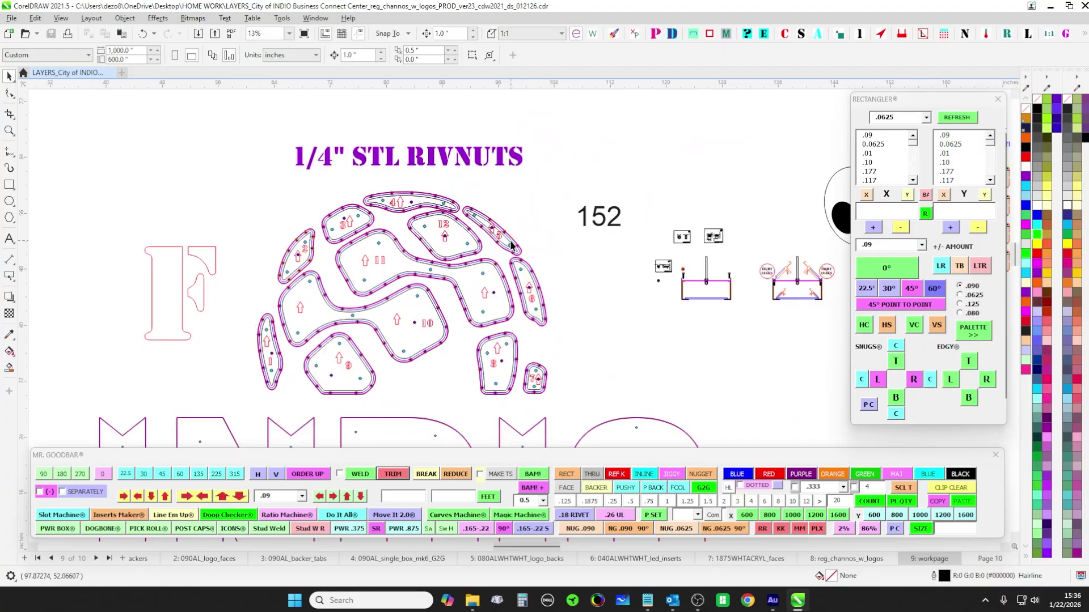
{"action": "scroll", "coordinate": [510, 245], "scroll_direction": "down", "scroll_amount": 2}
{"action": "left_click_drag", "start_coordinate": [579, 291], "coordinate": [610, 205]}
{"action": "scroll", "coordinate": [611, 205], "scroll_direction": "down", "scroll_amount": 1}
{"action": "left_click_drag", "start_coordinate": [690, 293], "coordinate": [645, 180]}
{"action": "left_click_drag", "start_coordinate": [622, 297], "coordinate": [669, 245]}
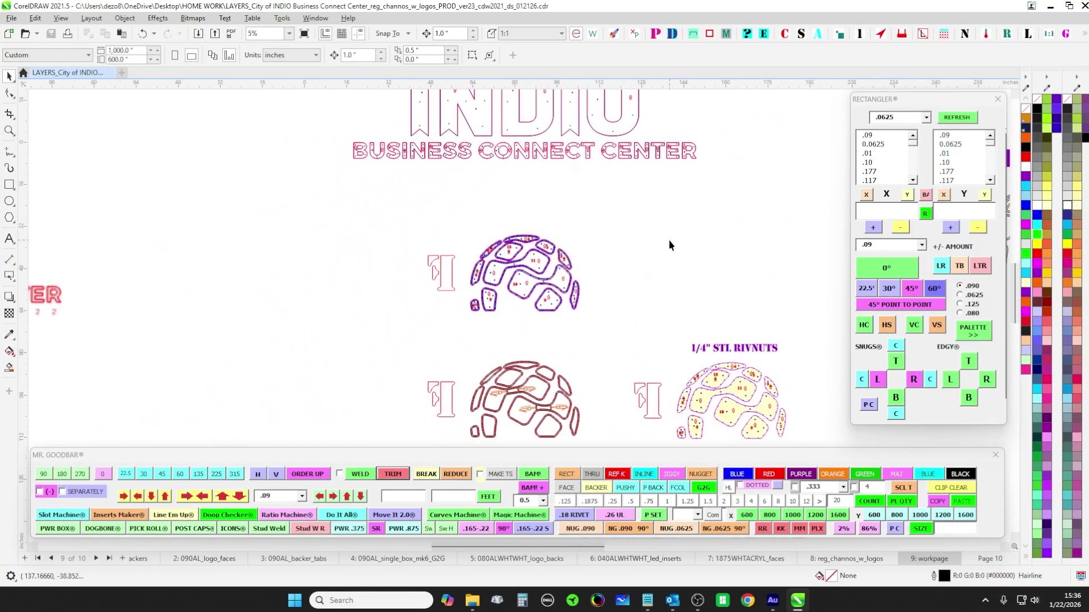
{"action": "scroll", "coordinate": [645, 274], "scroll_direction": "down", "scroll_amount": 2}
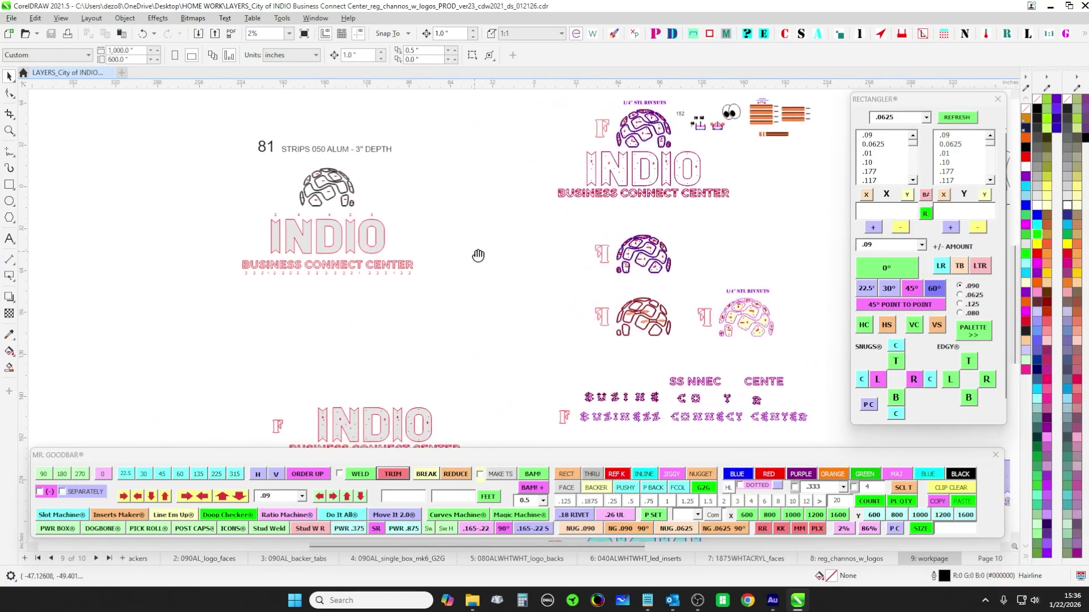
- Find the gray INDIO backer letters on the workpage and select them for review
{"action": "left_click_drag", "start_coordinate": [467, 303], "coordinate": [274, 275]}
{"action": "scroll", "coordinate": [253, 201], "scroll_direction": "up", "scroll_amount": 1}
{"action": "scroll", "coordinate": [254, 199], "scroll_direction": "up", "scroll_amount": 2}
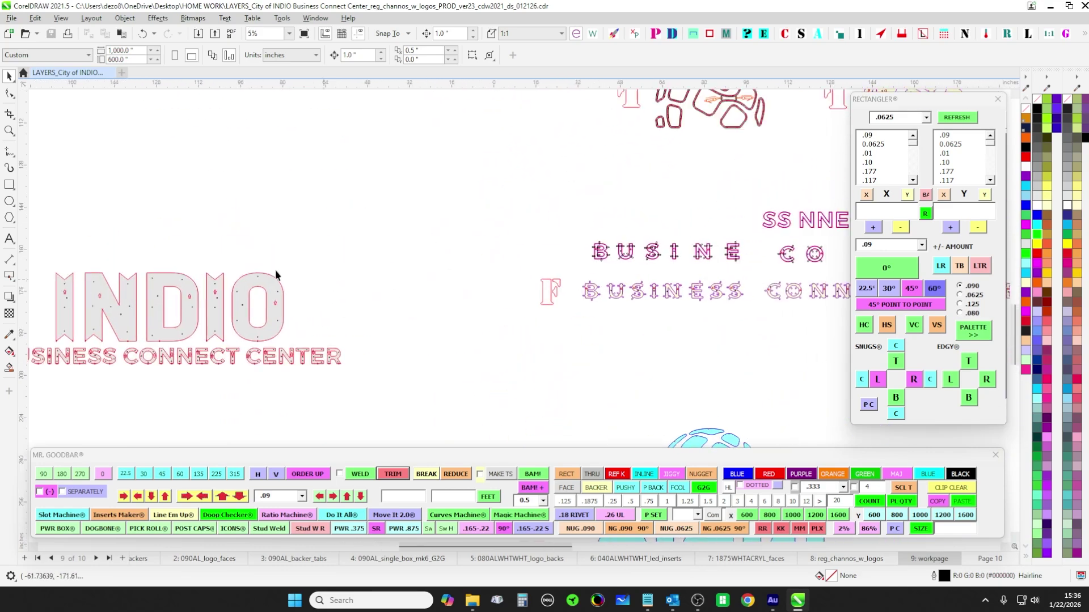
{"action": "left_click_drag", "start_coordinate": [131, 249], "coordinate": [363, 233]}
{"action": "scroll", "coordinate": [362, 233], "scroll_direction": "up", "scroll_amount": 1}
{"action": "left_click_drag", "start_coordinate": [239, 234], "coordinate": [605, 340]}
{"action": "scroll", "coordinate": [572, 238], "scroll_direction": "down", "scroll_amount": 3}
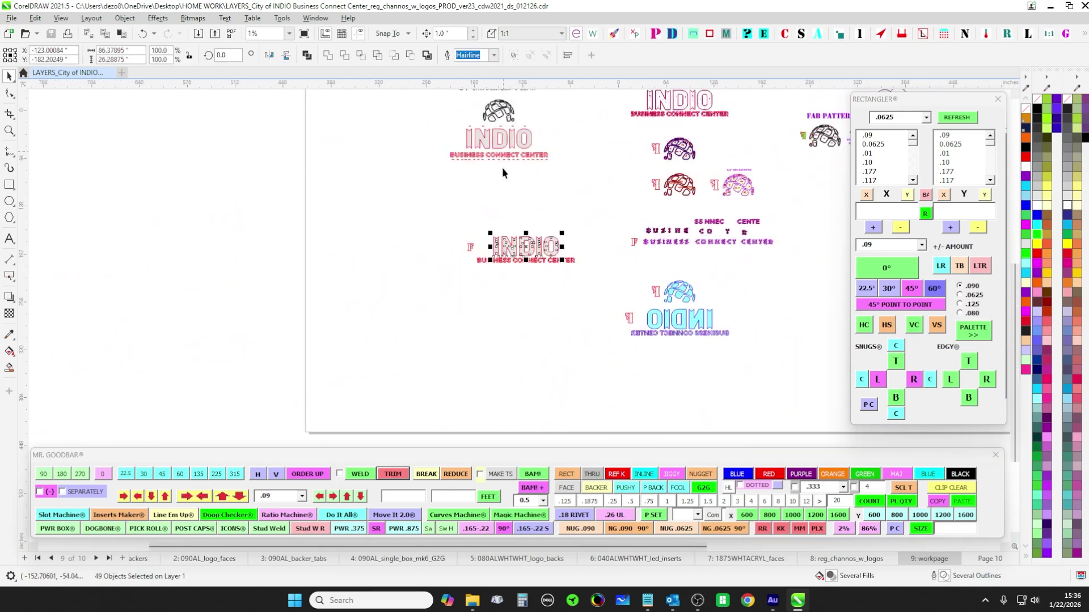
- Select the STRIPS 050 ALUM - 3" DEPTH note and review the strip counts on the sign layout beneath it
{"action": "left_click_drag", "start_coordinate": [502, 168], "coordinate": [504, 363]}
{"action": "scroll", "coordinate": [510, 315], "scroll_direction": "up", "scroll_amount": 4}
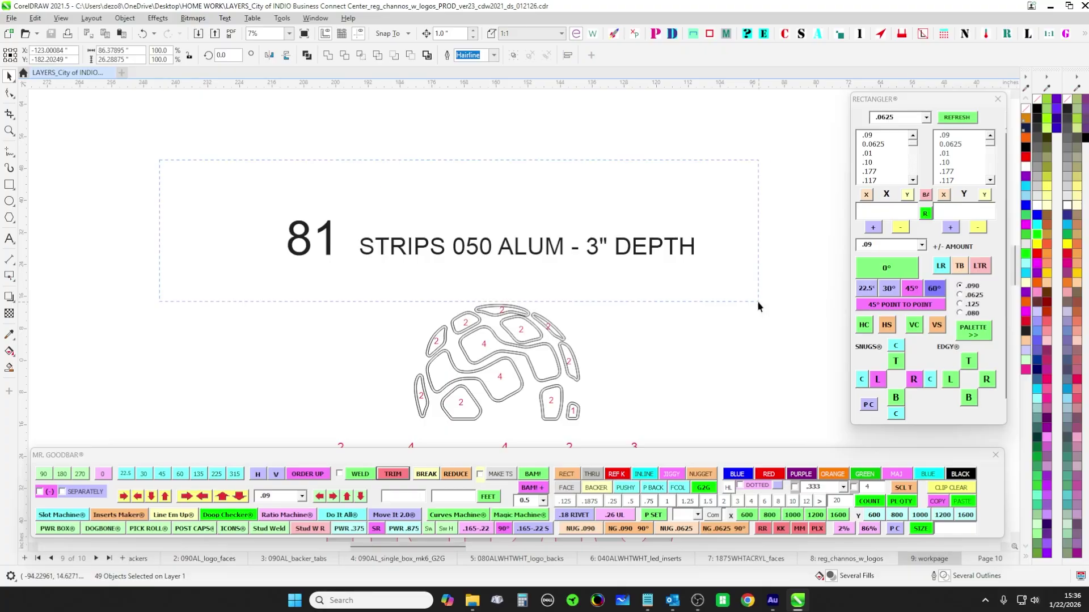
{"action": "left_click_drag", "start_coordinate": [758, 302], "coordinate": [760, 299]}
{"action": "scroll", "coordinate": [641, 238], "scroll_direction": "down", "scroll_amount": 3}
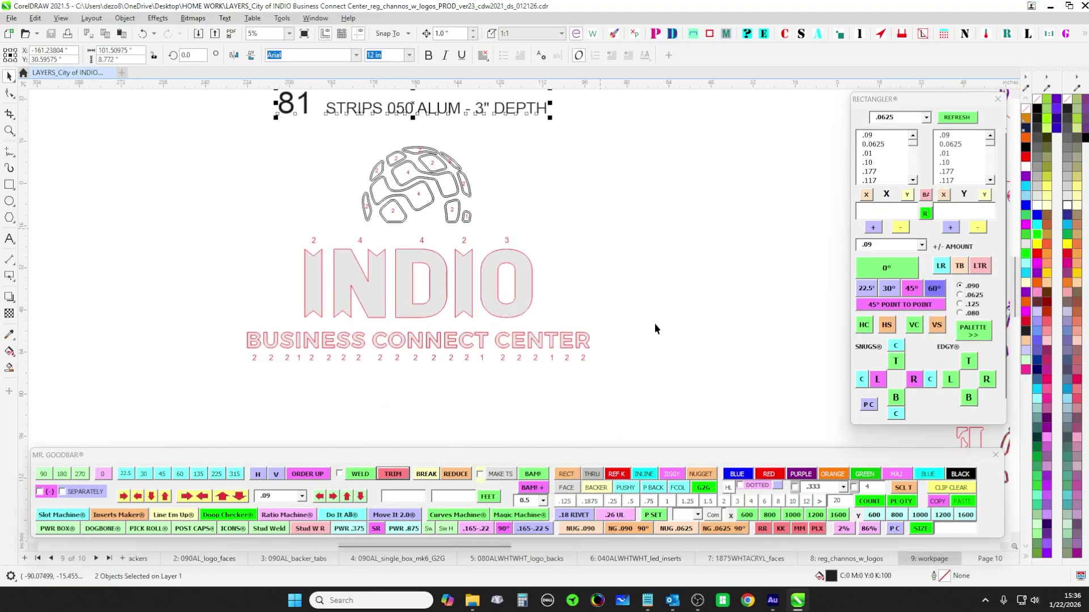
{"action": "scroll", "coordinate": [652, 346], "scroll_direction": "down", "scroll_amount": 2}
{"action": "scroll", "coordinate": [526, 392], "scroll_direction": "down", "scroll_amount": 3}
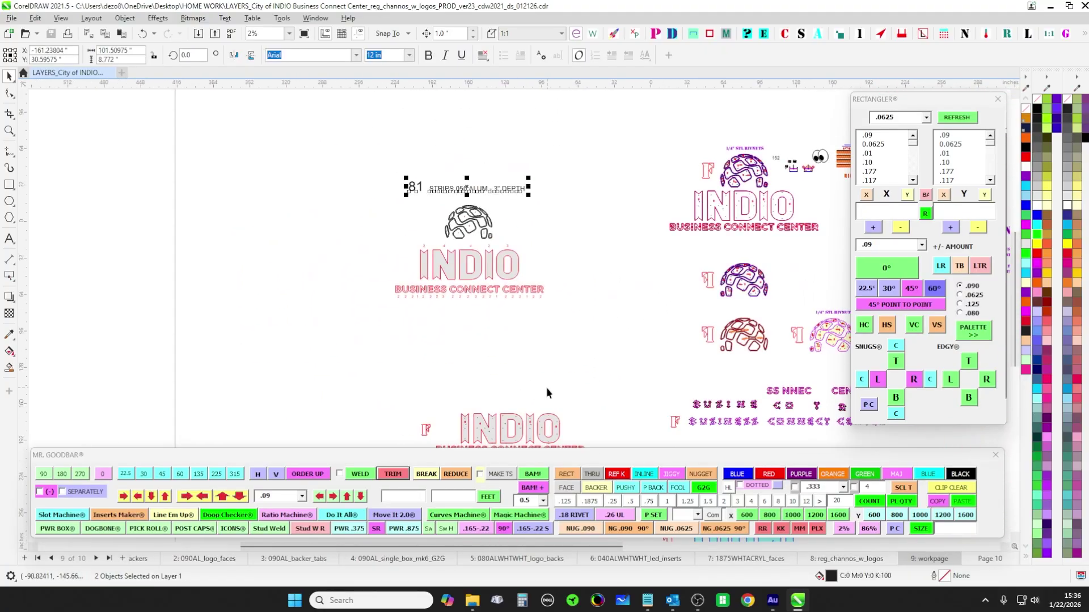
- Select the drilled INDIO backers, and separately the BUSINESS CONNECT CENTER row beneath them, to check both sets
{"action": "scroll", "coordinate": [476, 335], "scroll_direction": "up", "scroll_amount": 4}
{"action": "scroll", "coordinate": [318, 202], "scroll_direction": "up", "scroll_amount": 1}
{"action": "left_click_drag", "start_coordinate": [266, 201], "coordinate": [691, 318]}
{"action": "scroll", "coordinate": [581, 241], "scroll_direction": "up", "scroll_amount": 3}
{"action": "scroll", "coordinate": [671, 275], "scroll_direction": "down", "scroll_amount": 2}
{"action": "left_click_drag", "start_coordinate": [672, 275], "coordinate": [658, 234]}
{"action": "left_click", "coordinate": [679, 203]}
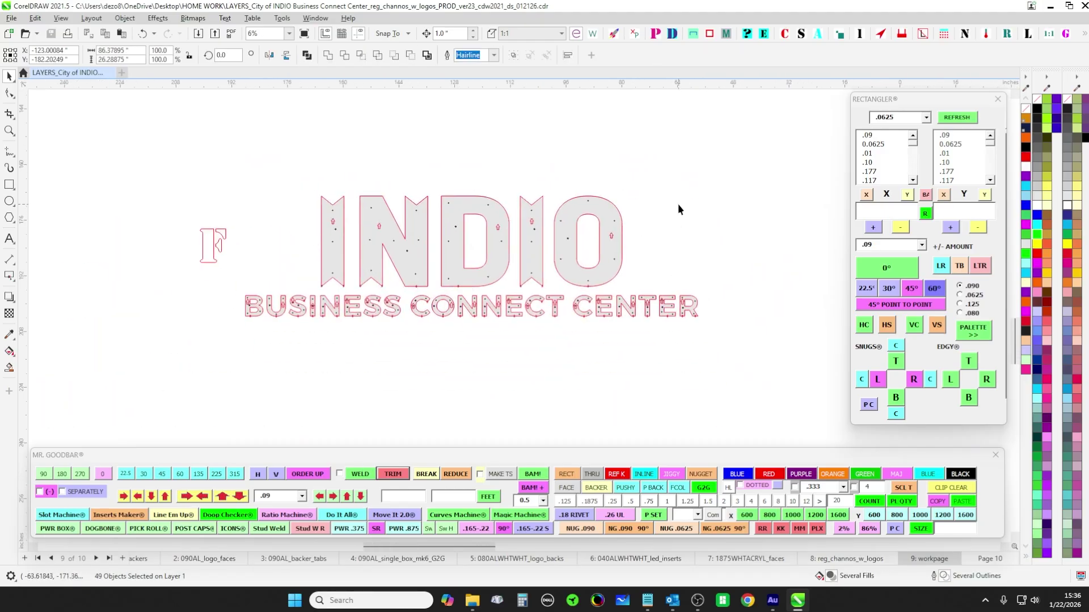
{"action": "scroll", "coordinate": [718, 276], "scroll_direction": "up", "scroll_amount": 1}
{"action": "left_click_drag", "start_coordinate": [779, 361], "coordinate": [354, 301]}
- Review the mirrored cyan acrylic faces of the globe and lettering in the lower part of the workpage
{"action": "scroll", "coordinate": [726, 332], "scroll_direction": "down", "scroll_amount": 2}
{"action": "left_click_drag", "start_coordinate": [616, 305], "coordinate": [514, 356]}
{"action": "left_click_drag", "start_coordinate": [639, 340], "coordinate": [486, 243]}
{"action": "scroll", "coordinate": [509, 331], "scroll_direction": "down", "scroll_amount": 2}
{"action": "left_click_drag", "start_coordinate": [503, 399], "coordinate": [490, 327]}
{"action": "scroll", "coordinate": [490, 327], "scroll_direction": "up", "scroll_amount": 2}
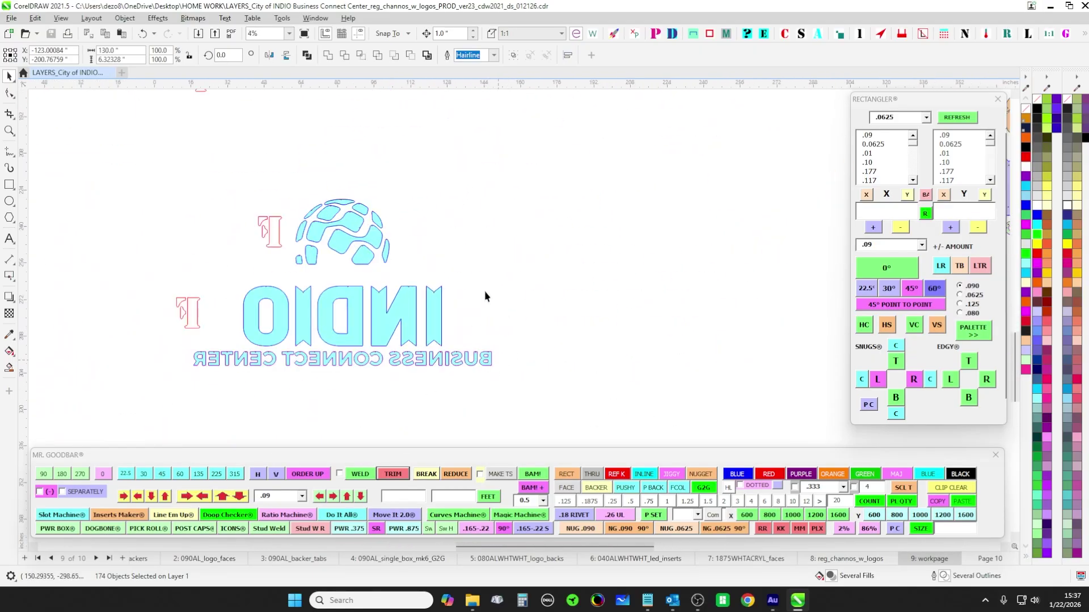
{"action": "scroll", "coordinate": [544, 389], "scroll_direction": "down", "scroll_amount": 2}
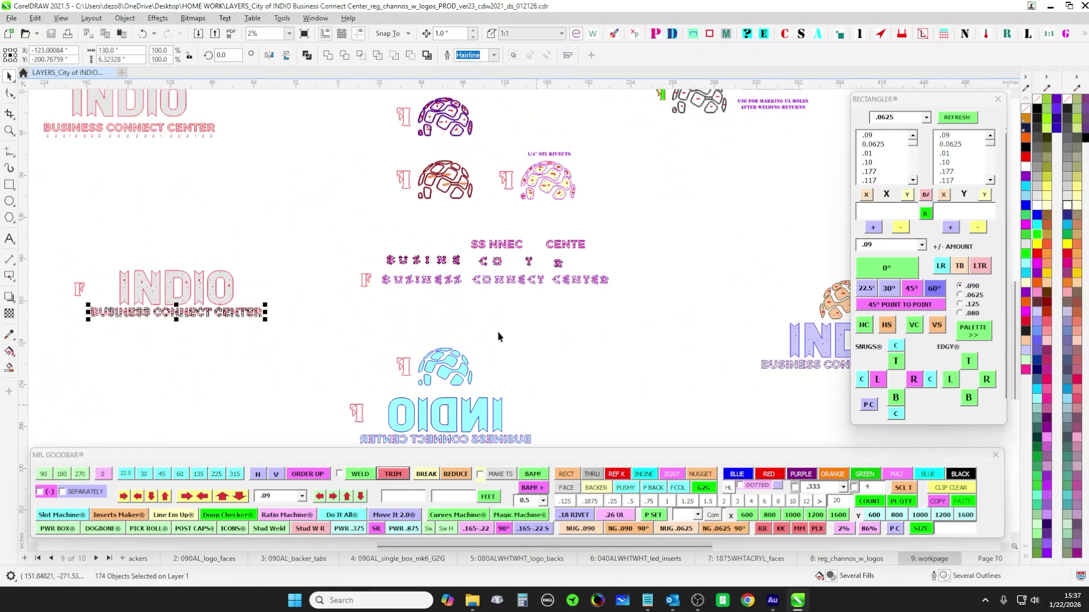
- Compare the plain BUSINESS CONNECT CENTER letters with the tabbed LED insert rows on the workpage
{"action": "scroll", "coordinate": [498, 336], "scroll_direction": "up", "scroll_amount": 2}
{"action": "scroll", "coordinate": [527, 347], "scroll_direction": "up", "scroll_amount": 1}
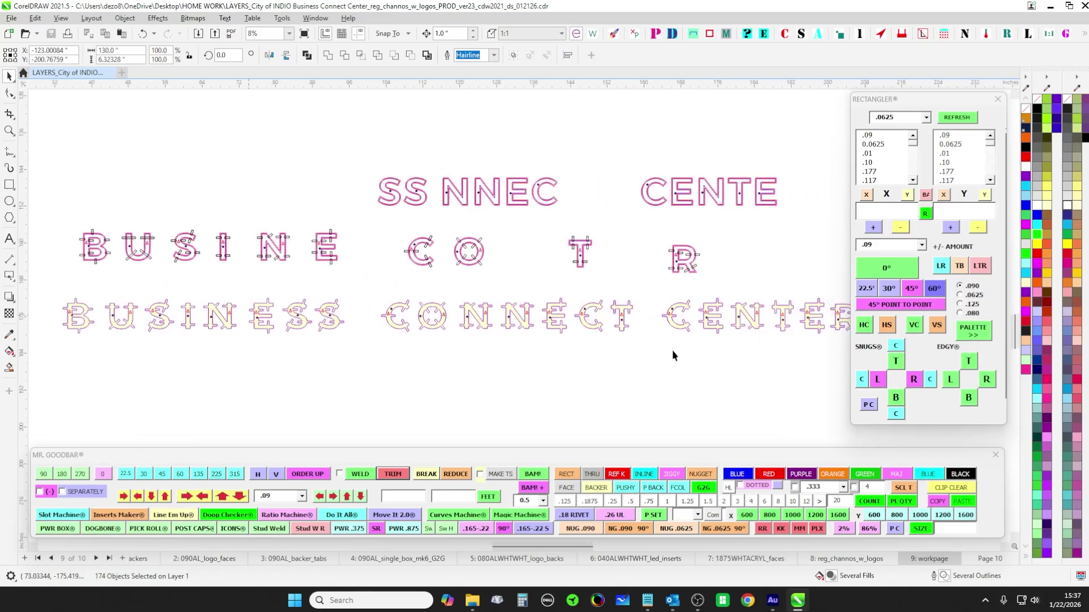
{"action": "scroll", "coordinate": [703, 374], "scroll_direction": "down", "scroll_amount": 2}
{"action": "scroll", "coordinate": [695, 272], "scroll_direction": "down", "scroll_amount": 1}
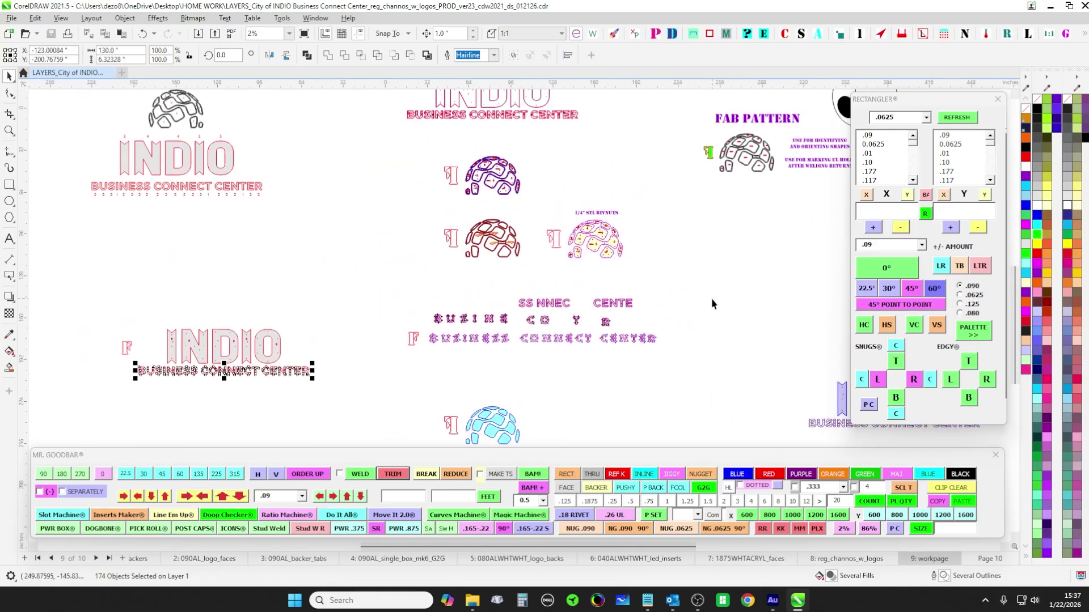
{"action": "left_click_drag", "start_coordinate": [676, 237], "coordinate": [706, 274]}
- Inspect the tabs, holes and orientation arrows on the CENTER insert letters up close, and clear the selection
{"action": "scroll", "coordinate": [709, 280], "scroll_direction": "up", "scroll_amount": 5}
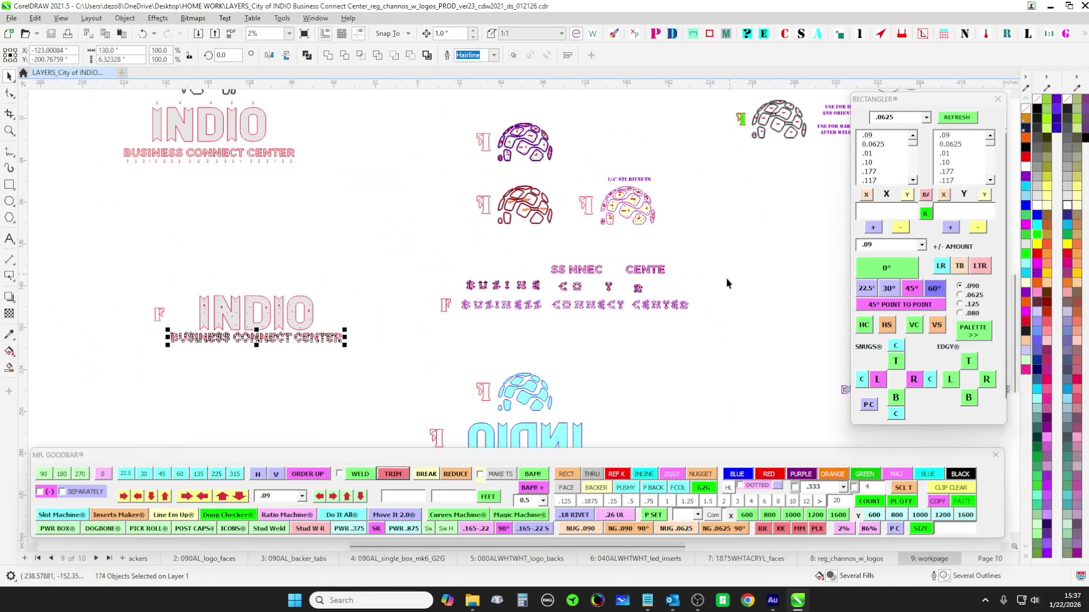
{"action": "scroll", "coordinate": [683, 269], "scroll_direction": "up", "scroll_amount": 1}
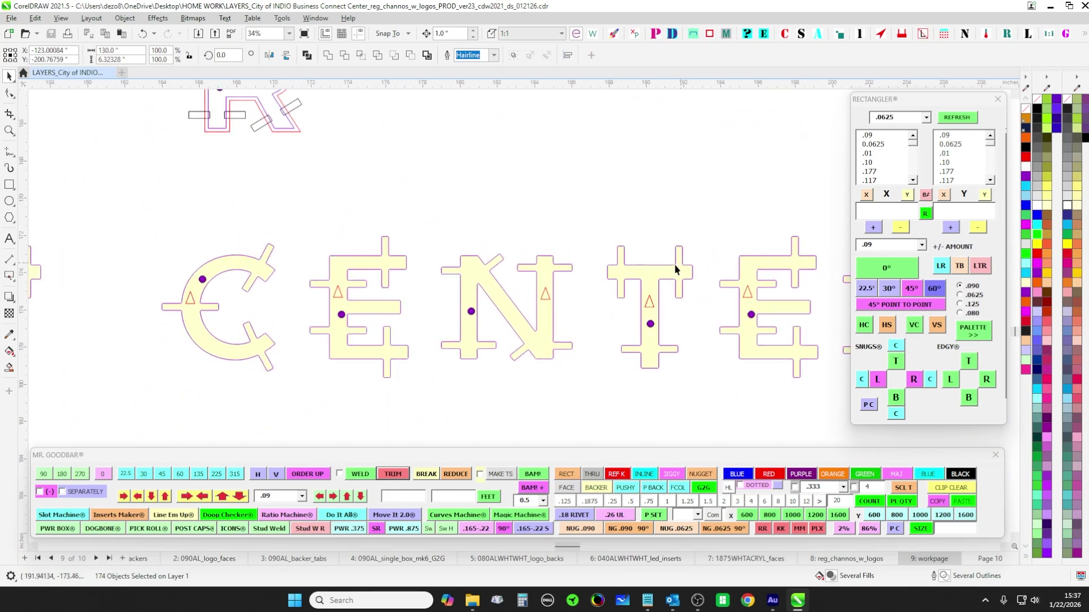
{"action": "scroll", "coordinate": [665, 289], "scroll_direction": "up", "scroll_amount": 1}
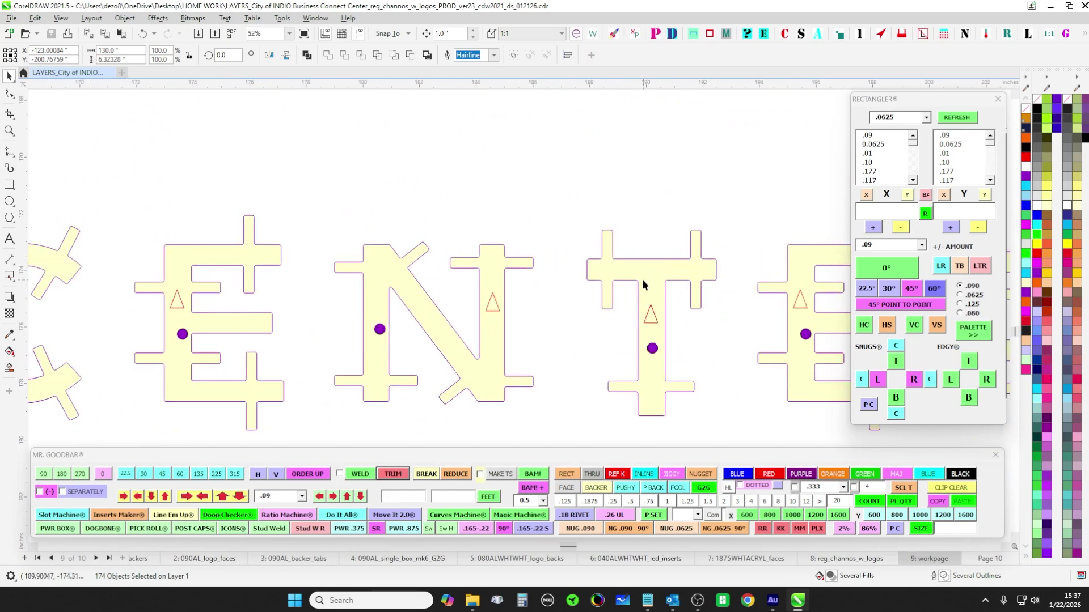
{"action": "scroll", "coordinate": [641, 280], "scroll_direction": "down", "scroll_amount": 1}
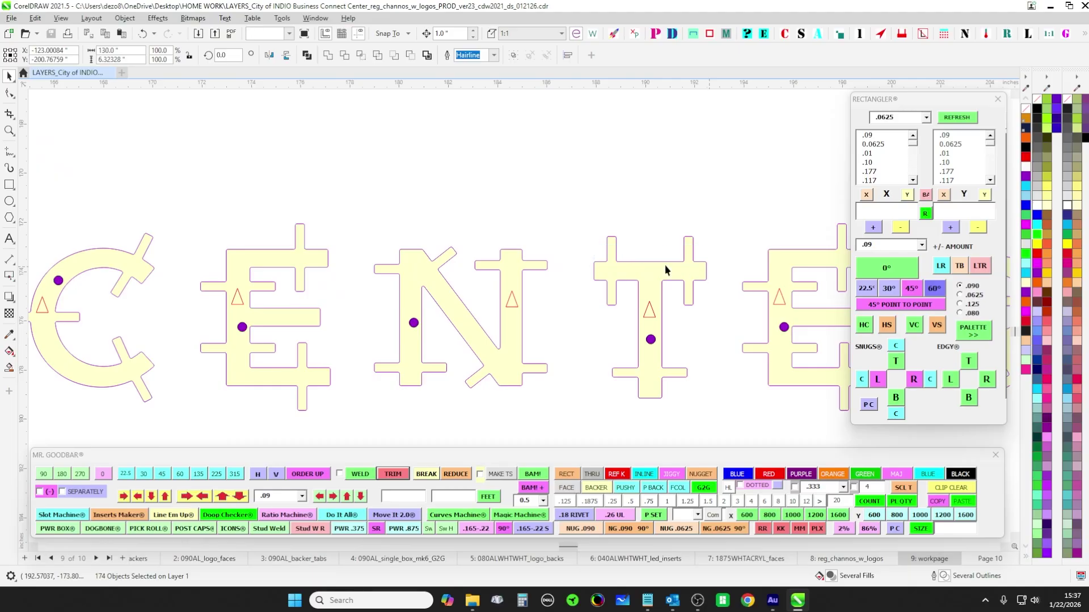
{"action": "left_click", "coordinate": [712, 274]}
{"action": "scroll", "coordinate": [646, 279], "scroll_direction": "down", "scroll_amount": 5}
{"action": "scroll", "coordinate": [593, 339], "scroll_direction": "down", "scroll_amount": 1}
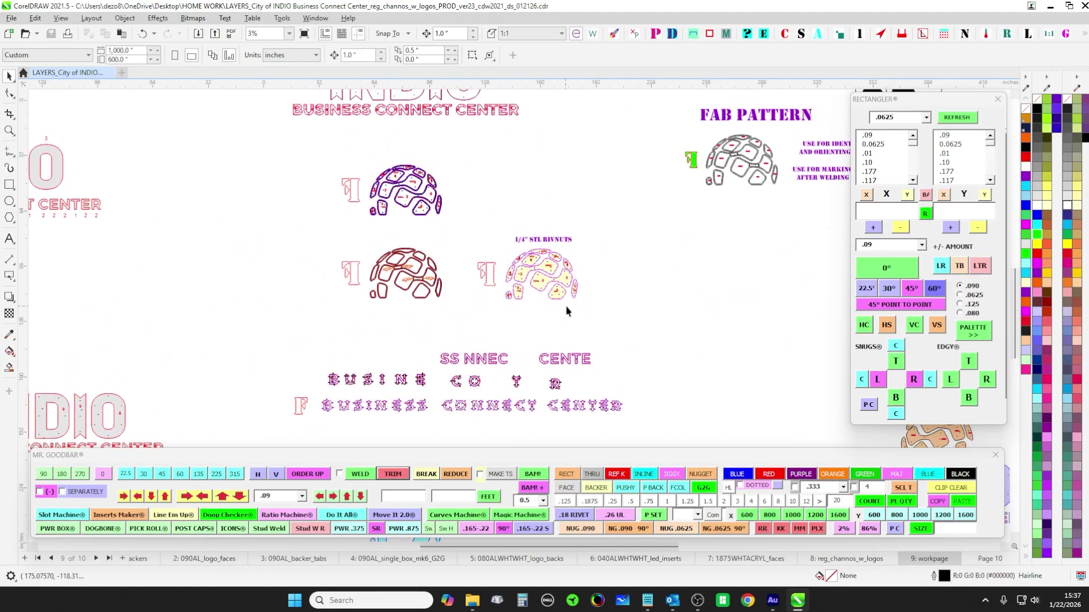
- Inspect the globe assembly's piece 5 up close and select its outline to check the piece
{"action": "scroll", "coordinate": [500, 218], "scroll_direction": "up", "scroll_amount": 6}
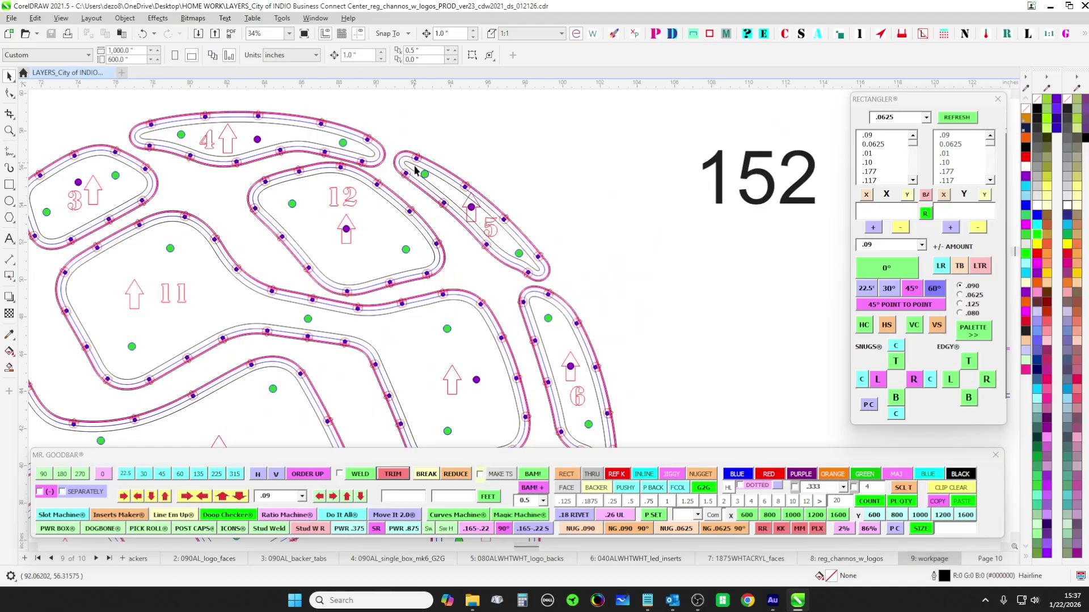
{"action": "scroll", "coordinate": [523, 273], "scroll_direction": "up", "scroll_amount": 2}
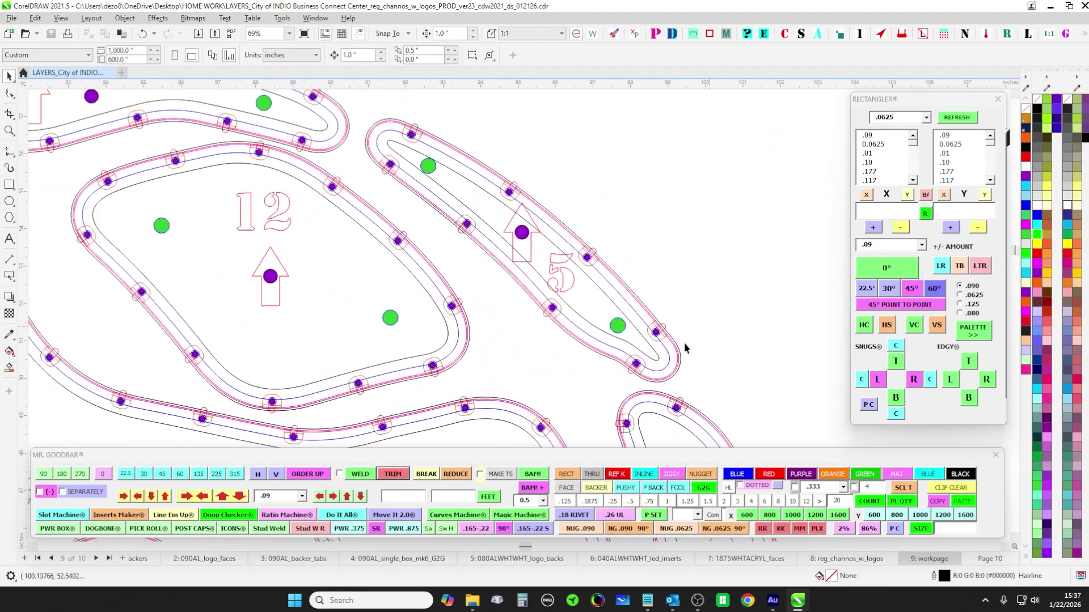
{"action": "left_click", "coordinate": [634, 329]}
{"action": "scroll", "coordinate": [633, 363], "scroll_direction": "down", "scroll_amount": 6}
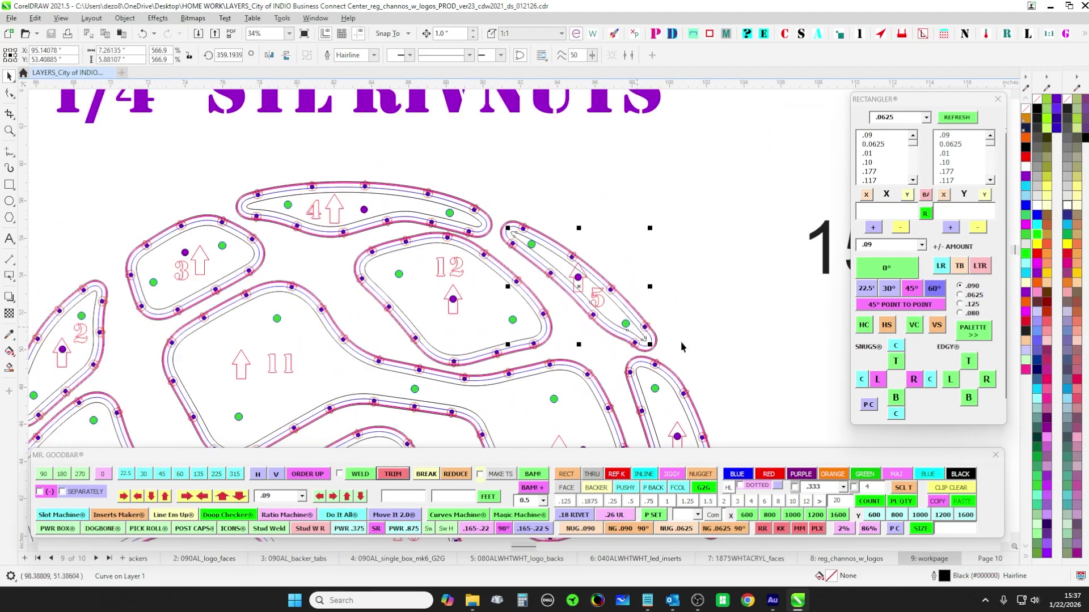
{"action": "scroll", "coordinate": [633, 397], "scroll_direction": "down", "scroll_amount": 2}
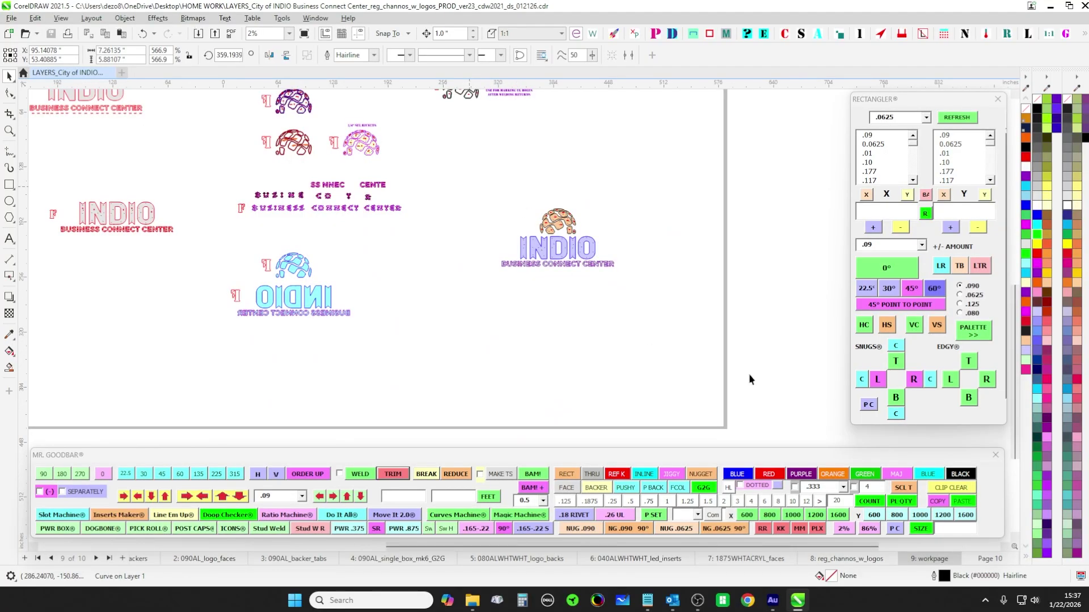
- Check the dimensioned, colored globe and INDIO artwork on Page 10, and return to the workpage
{"action": "left_click", "coordinate": [987, 558]}
{"action": "scroll", "coordinate": [459, 206], "scroll_direction": "up", "scroll_amount": 7}
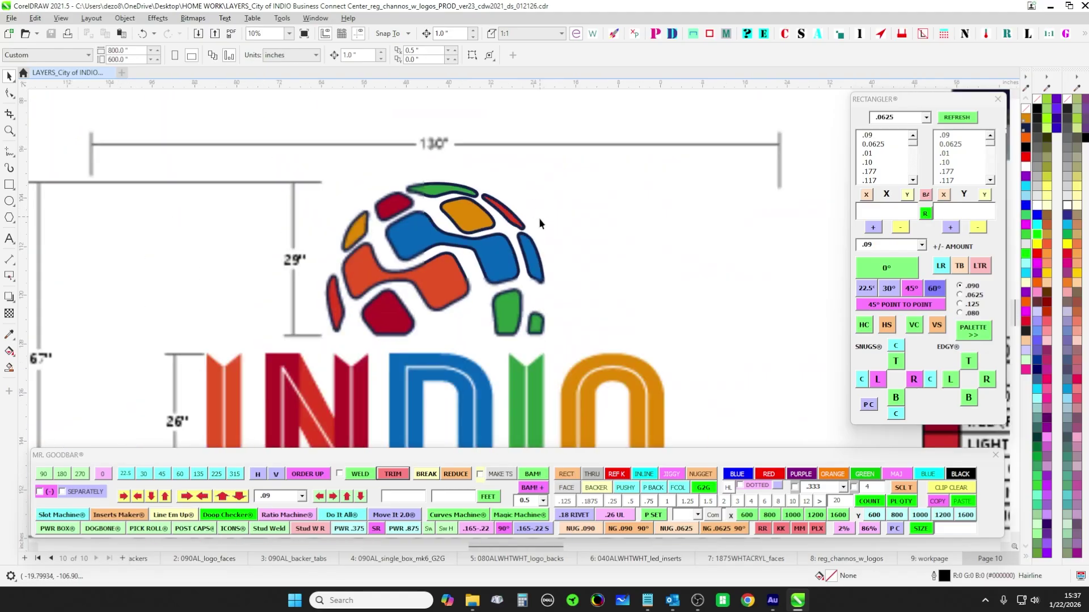
{"action": "scroll", "coordinate": [365, 215], "scroll_direction": "down", "scroll_amount": 5}
{"action": "left_click", "coordinate": [910, 561]}
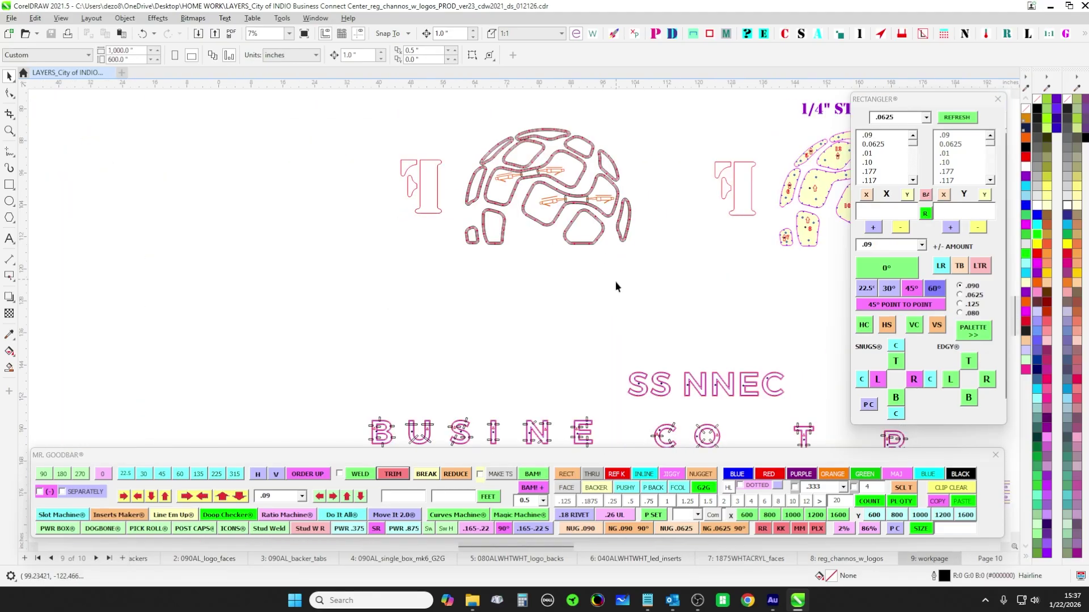
- Select the upper rivnut through hole on piece 11 of the mirrored yellow globe backers to check it
{"action": "scroll", "coordinate": [520, 221], "scroll_direction": "up", "scroll_amount": 3}
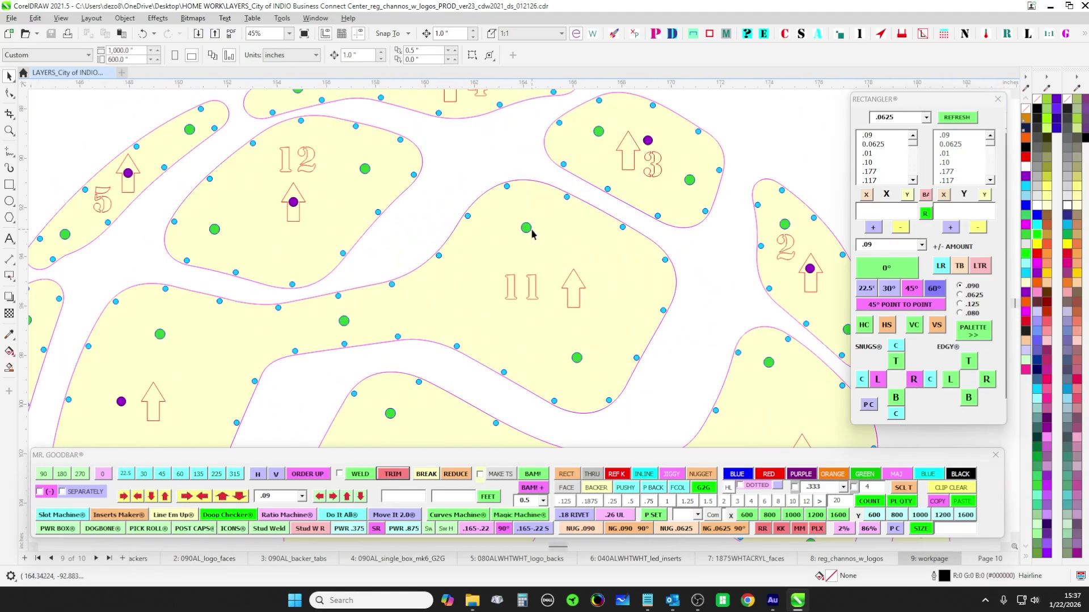
{"action": "left_click", "coordinate": [526, 228]}
{"action": "scroll", "coordinate": [526, 228], "scroll_direction": "down", "scroll_amount": 4}
{"action": "left_click_drag", "start_coordinate": [657, 221], "coordinate": [730, 267]}
{"action": "left_click_drag", "start_coordinate": [355, 201], "coordinate": [617, 291]}
{"action": "scroll", "coordinate": [640, 353], "scroll_direction": "down", "scroll_amount": 3}
- Select the blue face in the letter's cross-section drawing to check how it sits inside the can
{"action": "scroll", "coordinate": [614, 408], "scroll_direction": "up", "scroll_amount": 8}
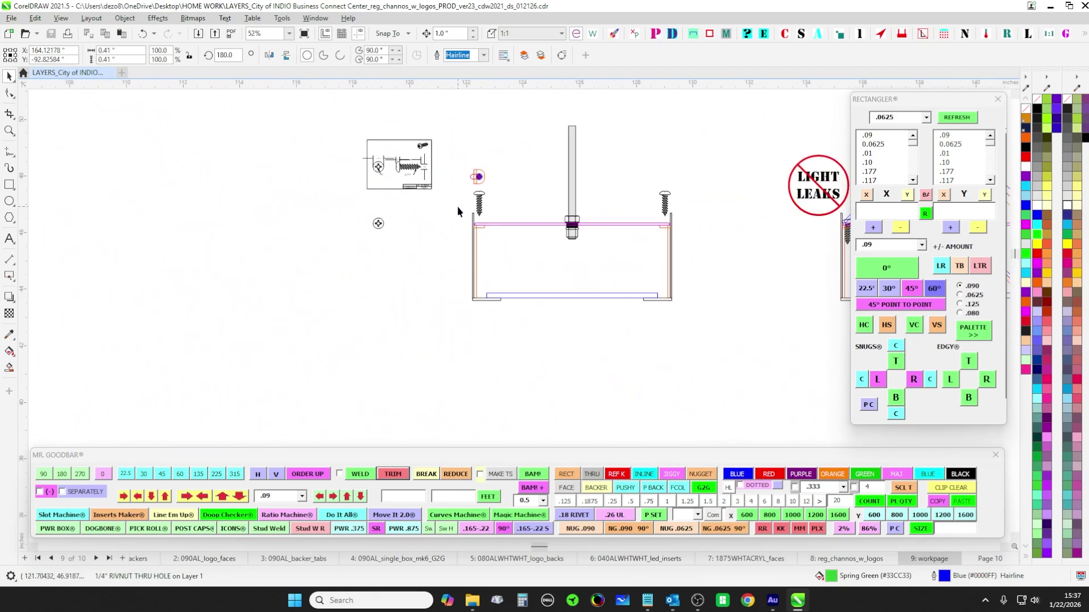
{"action": "scroll", "coordinate": [600, 335], "scroll_direction": "up", "scroll_amount": 2}
{"action": "left_click", "coordinate": [361, 250]}
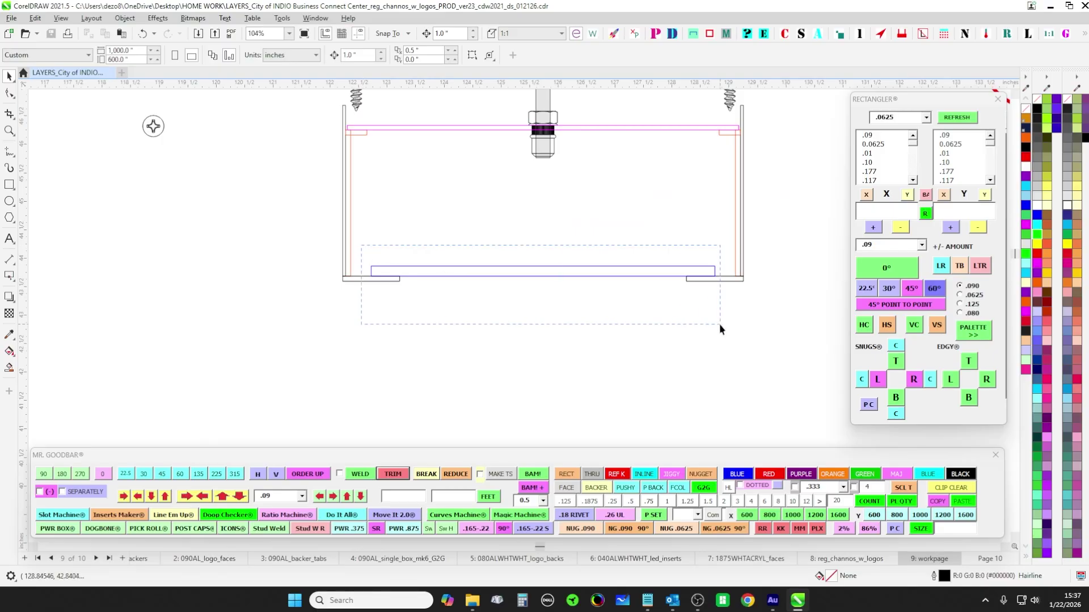
{"action": "left_click_drag", "start_coordinate": [719, 324], "coordinate": [721, 327]}
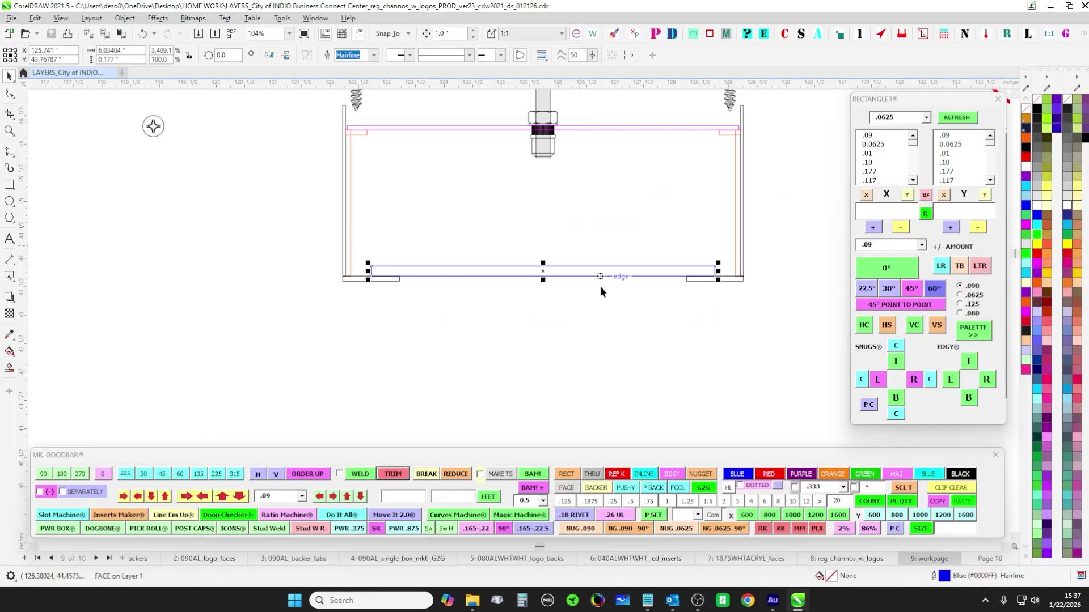
- Compare the light-leaks section with the plain one, and select the latter's stud and rivnut at the backer
{"action": "scroll", "coordinate": [601, 290], "scroll_direction": "down", "scroll_amount": 1}
{"action": "scroll", "coordinate": [599, 287], "scroll_direction": "down", "scroll_amount": 1}
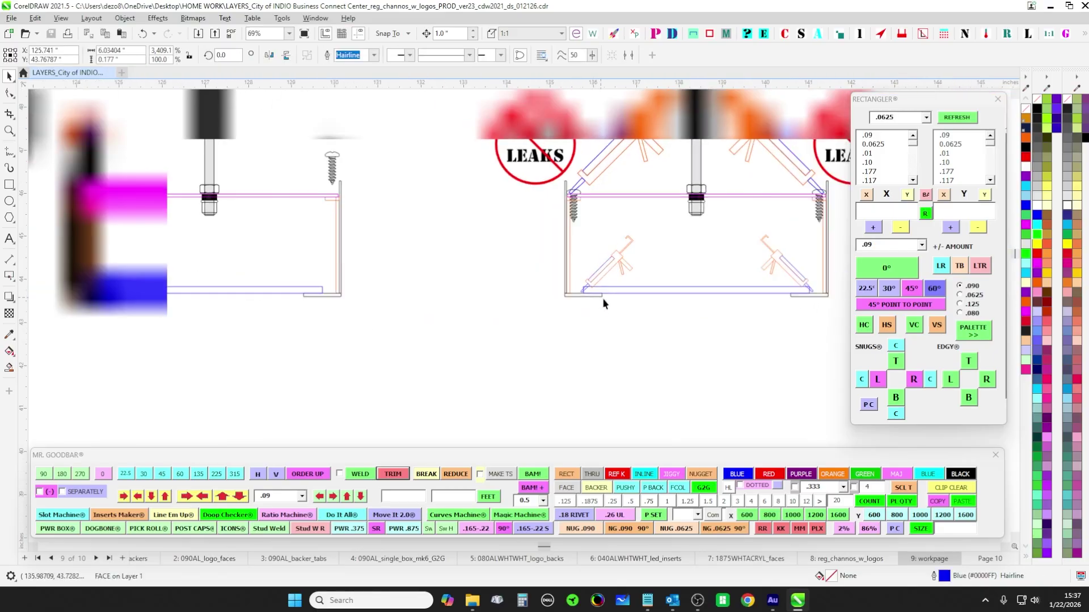
{"action": "scroll", "coordinate": [341, 225], "scroll_direction": "up", "scroll_amount": 3}
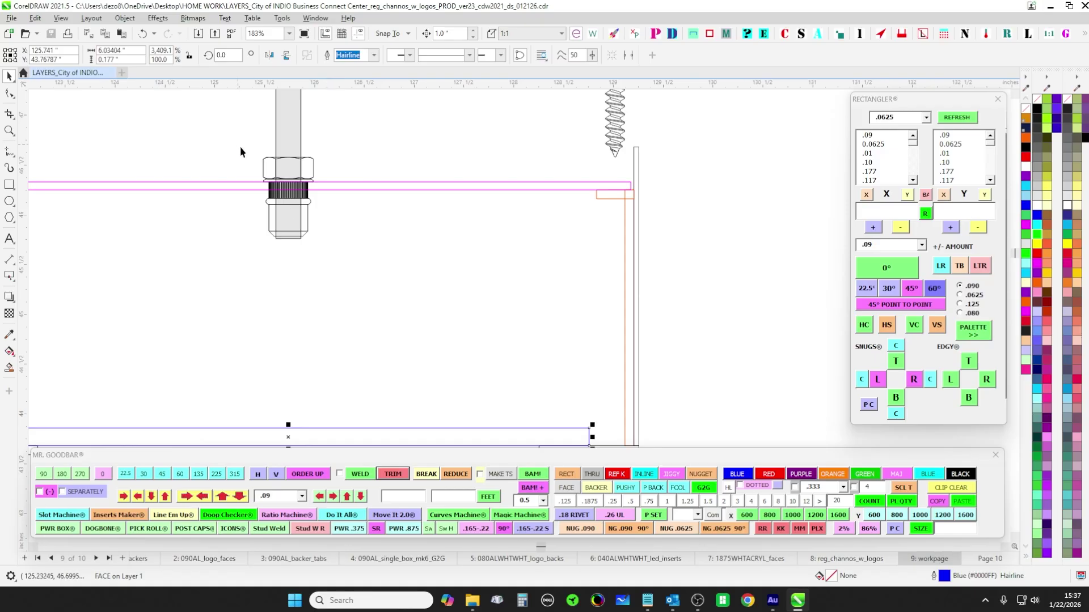
{"action": "left_click_drag", "start_coordinate": [240, 146], "coordinate": [371, 281]}
{"action": "scroll", "coordinate": [481, 306], "scroll_direction": "down", "scroll_amount": 3}
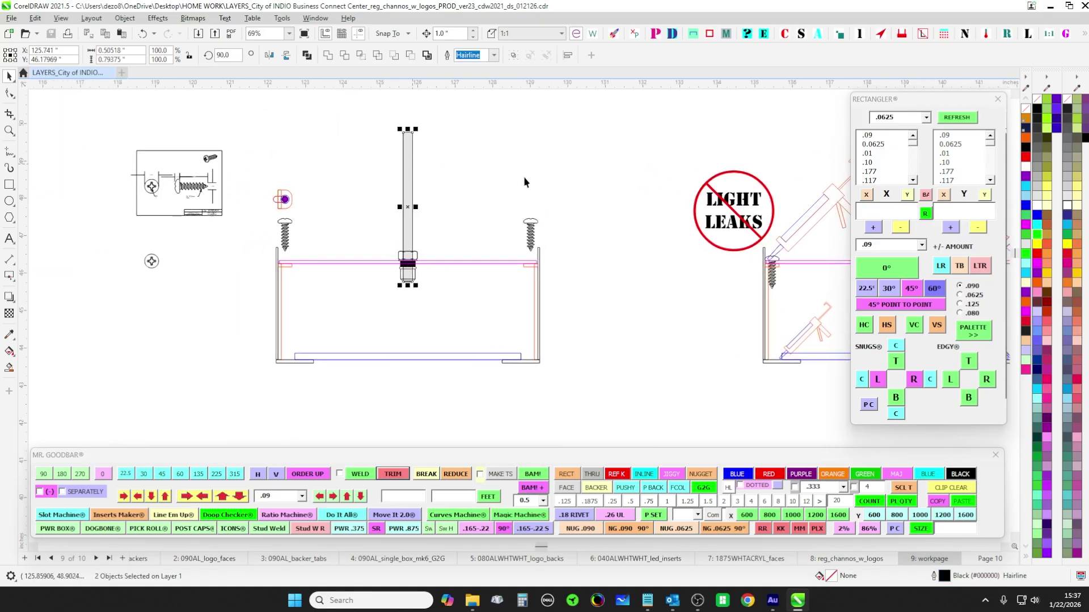
- Select the two green rivnut through holes on globe piece 12 in turn to check their placement
{"action": "scroll", "coordinate": [600, 284], "scroll_direction": "down", "scroll_amount": 4}
{"action": "scroll", "coordinate": [256, 226], "scroll_direction": "up", "scroll_amount": 2}
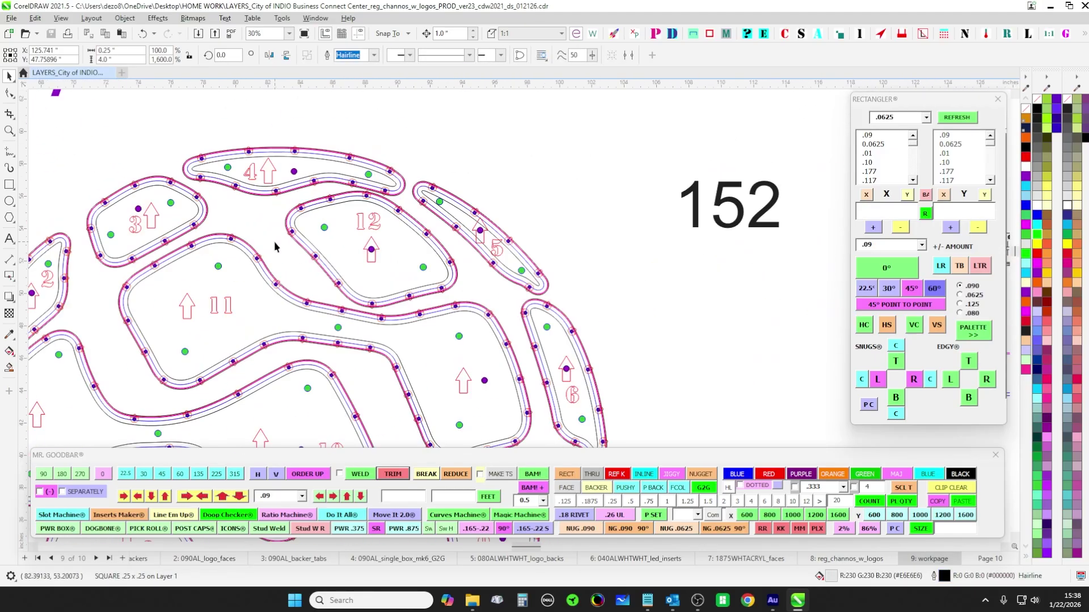
{"action": "scroll", "coordinate": [379, 258], "scroll_direction": "up", "scroll_amount": 1}
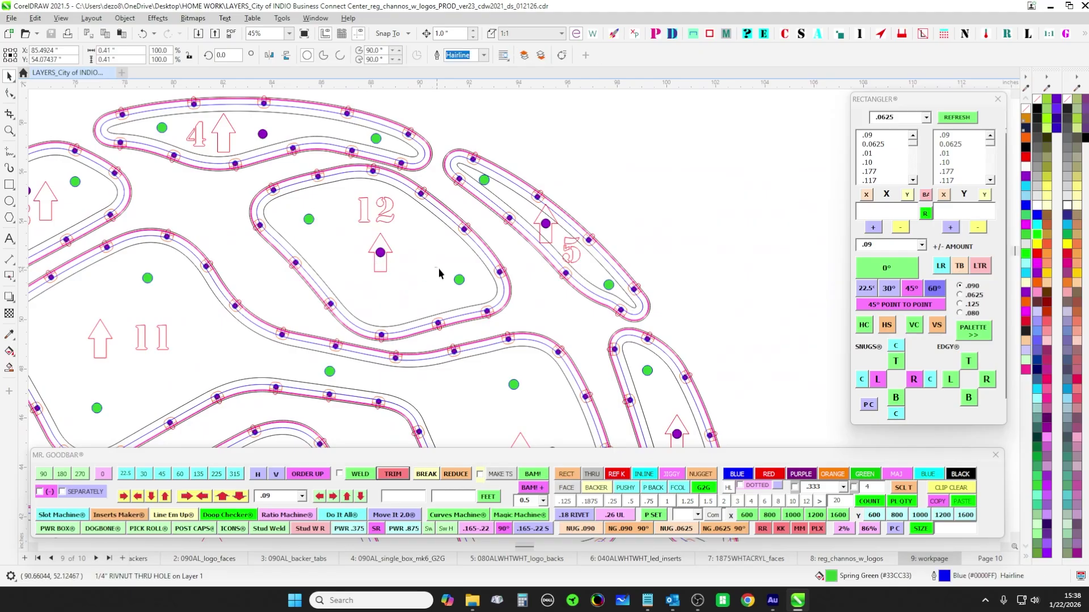
{"action": "left_click", "coordinate": [459, 280]}
{"action": "scroll", "coordinate": [525, 254], "scroll_direction": "down", "scroll_amount": 3}
{"action": "left_click_drag", "start_coordinate": [487, 284], "coordinate": [601, 252]}
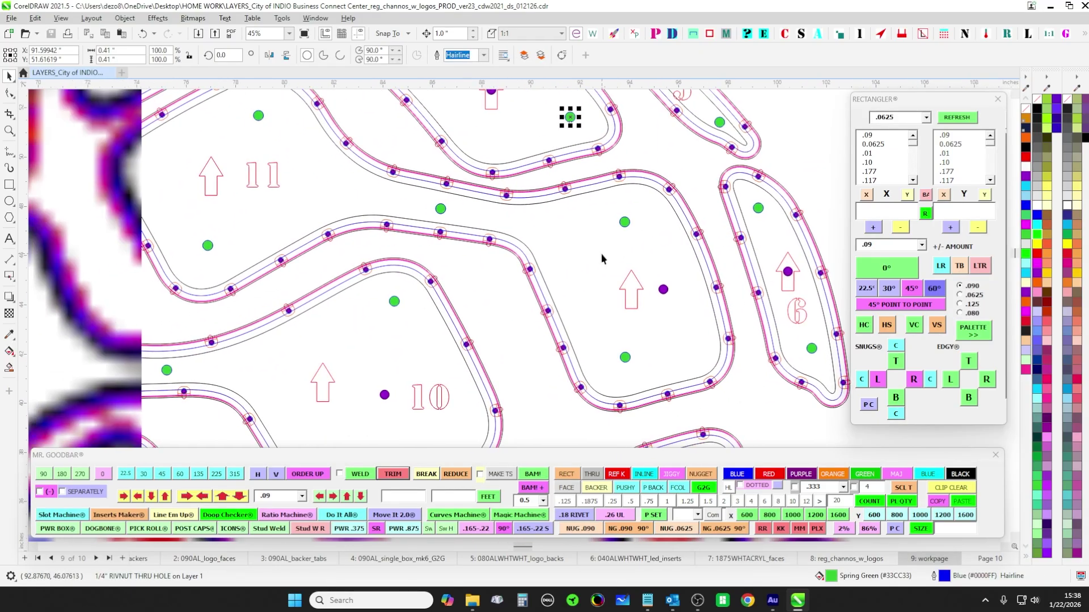
- Inspect the rivnut through holes on globe piece 10, selecting the lower one and the one in the narrow neck
{"action": "scroll", "coordinate": [288, 146], "scroll_direction": "down", "scroll_amount": 1}
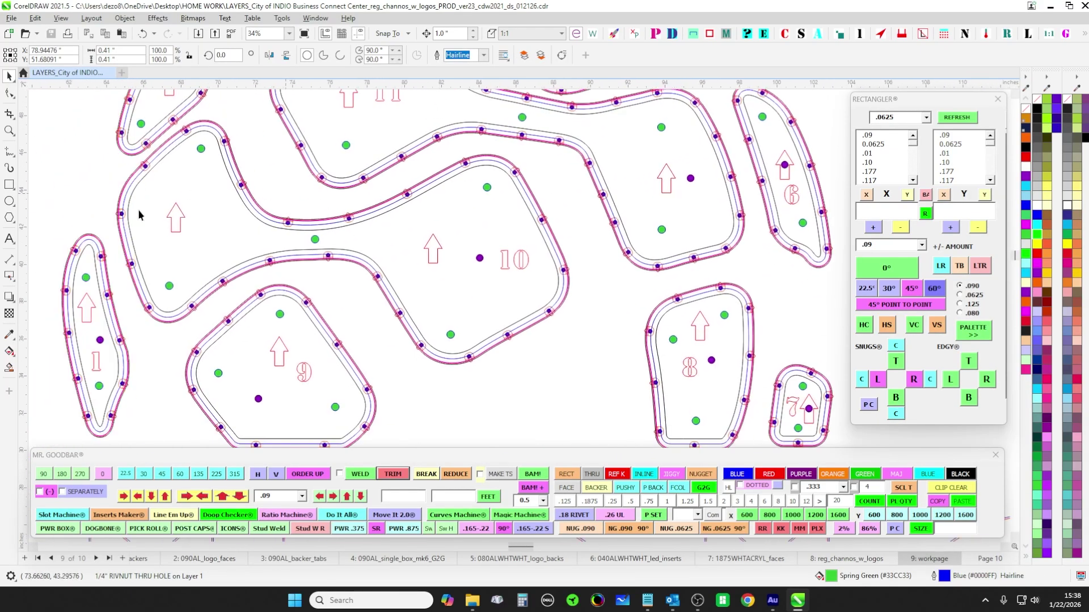
{"action": "scroll", "coordinate": [425, 232], "scroll_direction": "up", "scroll_amount": 2}
{"action": "scroll", "coordinate": [502, 306], "scroll_direction": "down", "scroll_amount": 4}
{"action": "scroll", "coordinate": [502, 306], "scroll_direction": "left", "scroll_amount": 2}
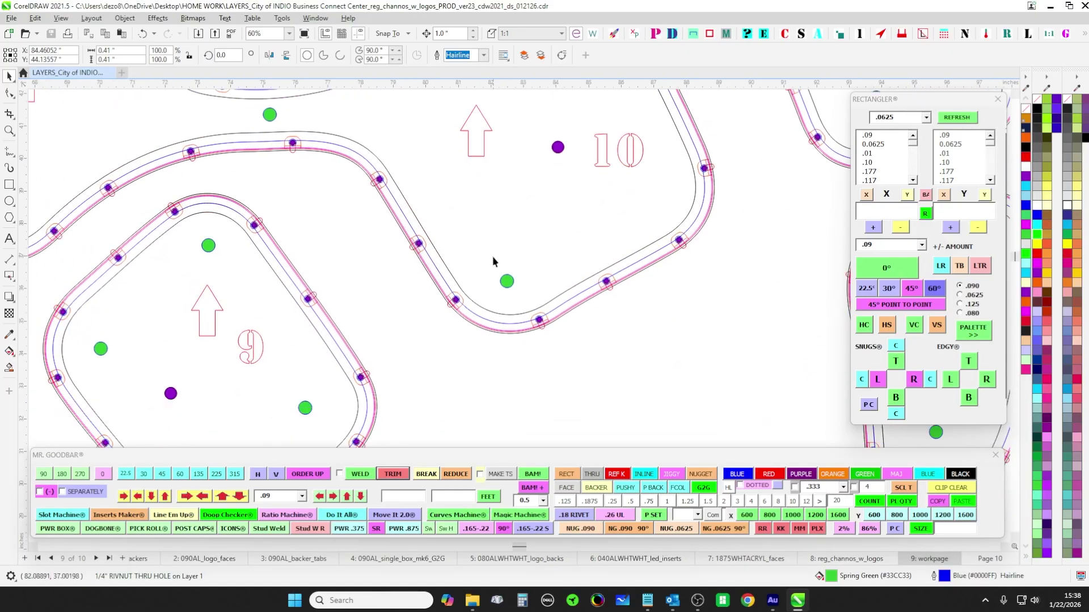
{"action": "left_click", "coordinate": [505, 280]}
{"action": "scroll", "coordinate": [454, 204], "scroll_direction": "up", "scroll_amount": 3}
{"action": "scroll", "coordinate": [454, 204], "scroll_direction": "left", "scroll_amount": 4}
{"action": "left_click", "coordinate": [408, 221]}
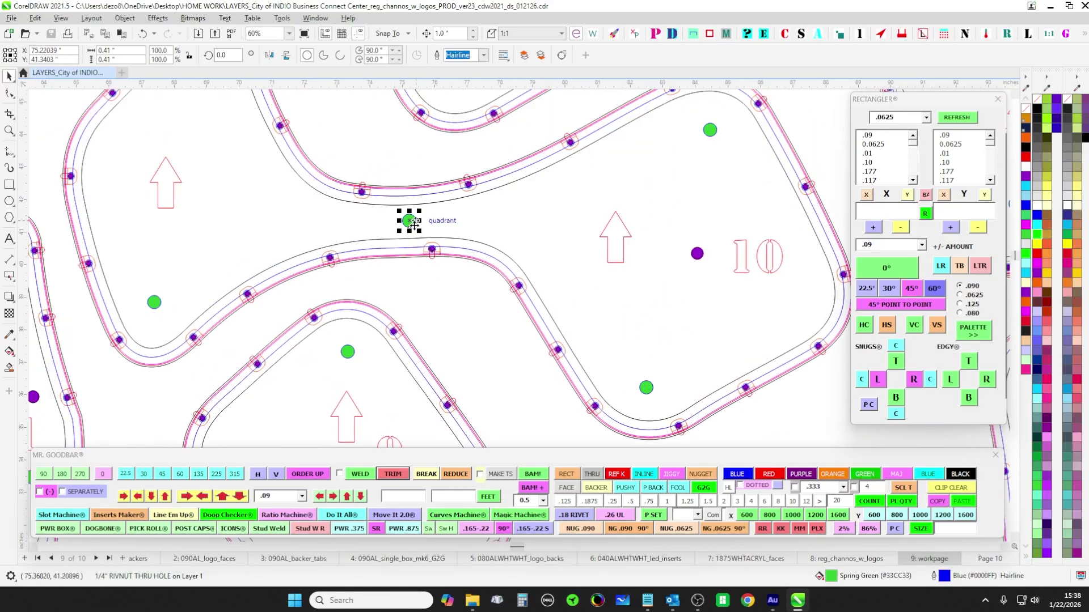
- Select a green rivnut hole on globe piece 8 and examine the hole placement on pieces 8 and 7
{"action": "scroll", "coordinate": [527, 224], "scroll_direction": "down", "scroll_amount": 4}
{"action": "scroll", "coordinate": [562, 313], "scroll_direction": "right", "scroll_amount": 2}
{"action": "scroll", "coordinate": [359, 328], "scroll_direction": "up", "scroll_amount": 1}
{"action": "scroll", "coordinate": [484, 310], "scroll_direction": "up", "scroll_amount": 2}
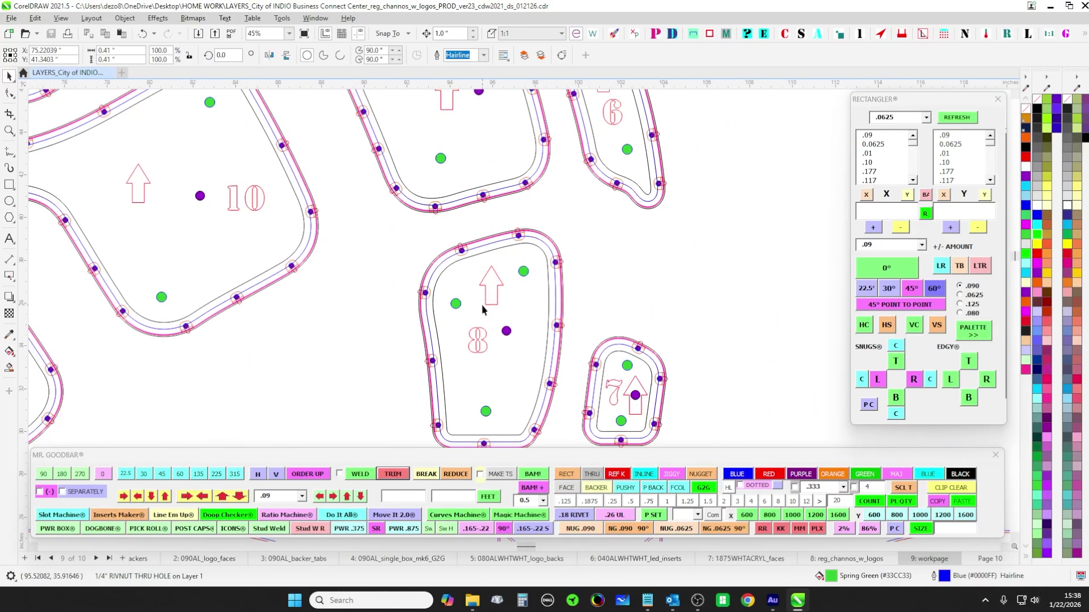
{"action": "scroll", "coordinate": [483, 309], "scroll_direction": "down", "scroll_amount": 1}
{"action": "scroll", "coordinate": [483, 310], "scroll_direction": "right", "scroll_amount": 2}
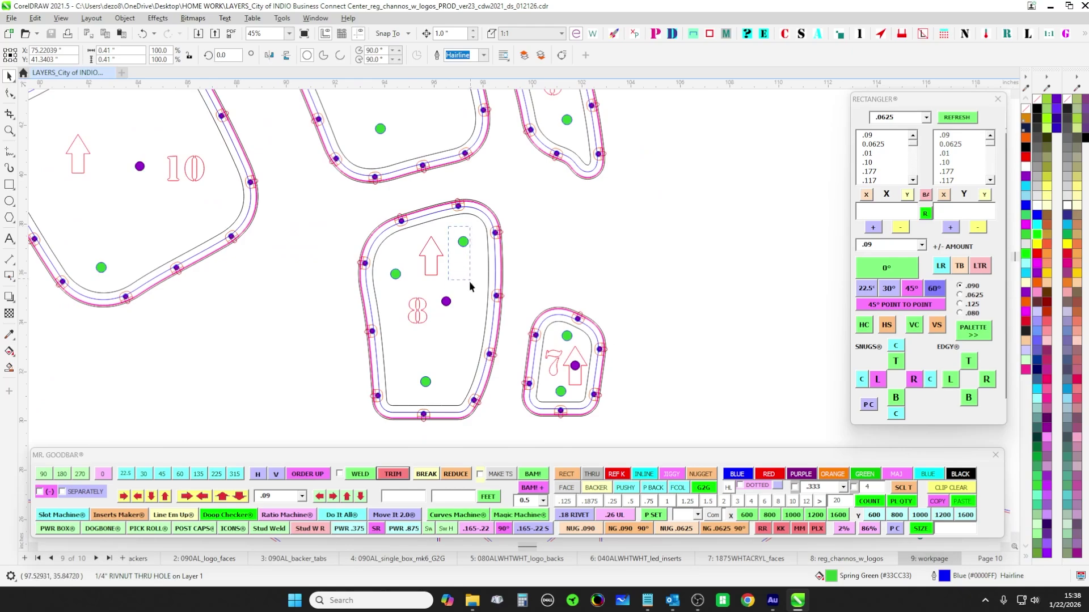
{"action": "left_click", "coordinate": [395, 274]}
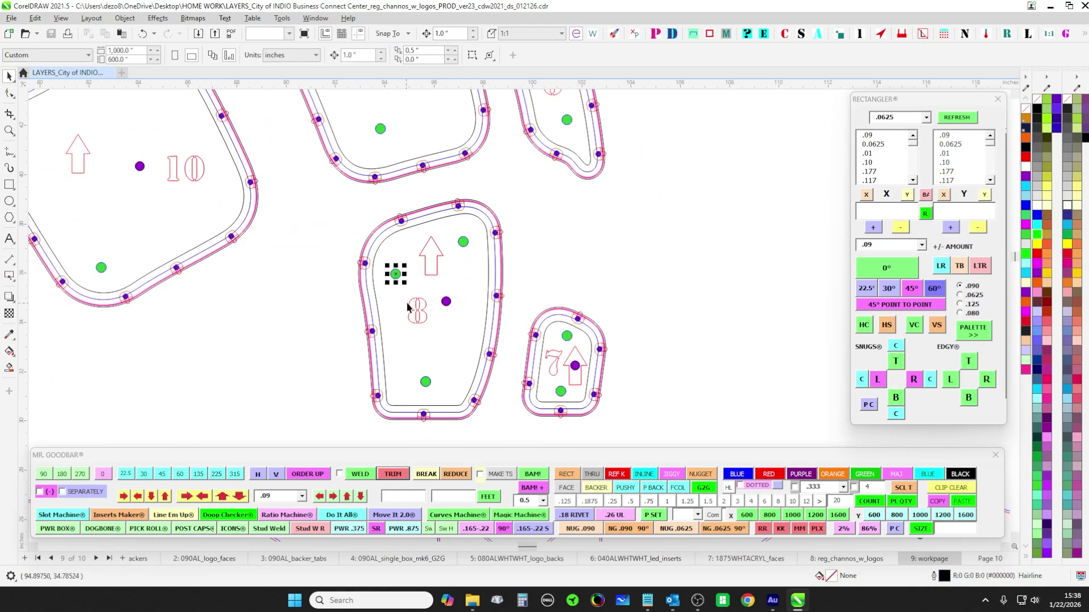
{"action": "scroll", "coordinate": [624, 284], "scroll_direction": "down", "scroll_amount": 4}
{"action": "scroll", "coordinate": [631, 288], "scroll_direction": "up", "scroll_amount": 5}
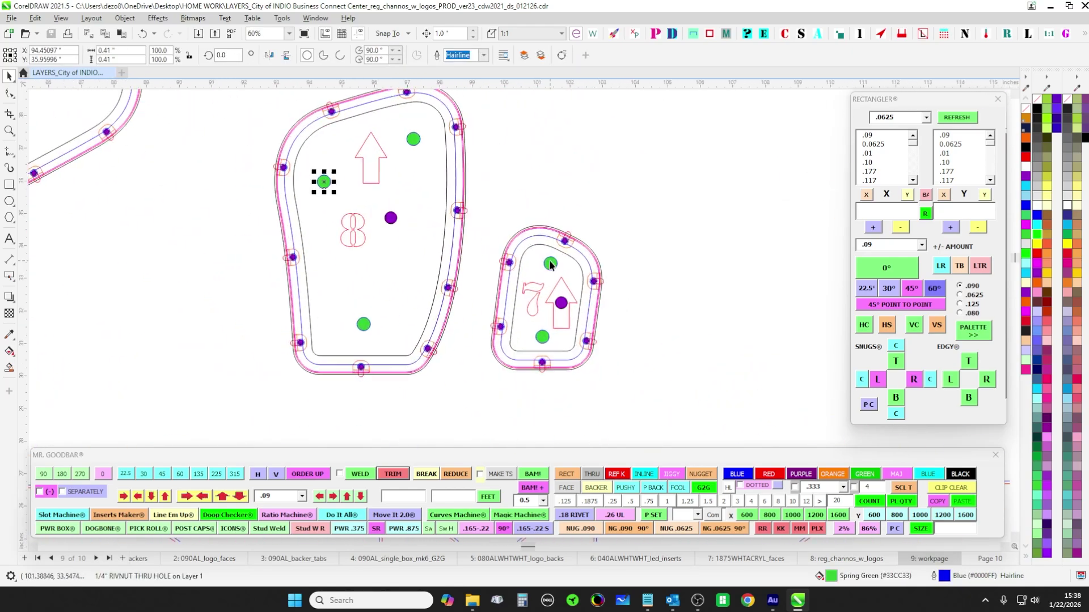
{"action": "scroll", "coordinate": [516, 317], "scroll_direction": "down", "scroll_amount": 5}
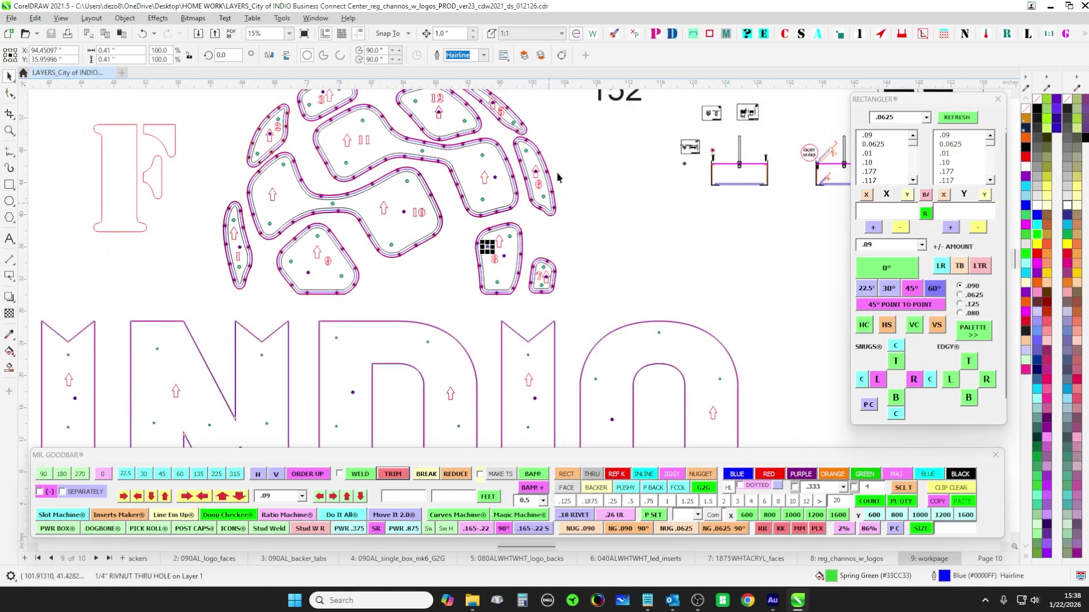
- Clear the selection and review the full backer layout of the globe, INDIO and BUSINESS CONNECT CENTER
{"action": "scroll", "coordinate": [642, 196], "scroll_direction": "up", "scroll_amount": 2}
{"action": "scroll", "coordinate": [642, 197], "scroll_direction": "down", "scroll_amount": 4}
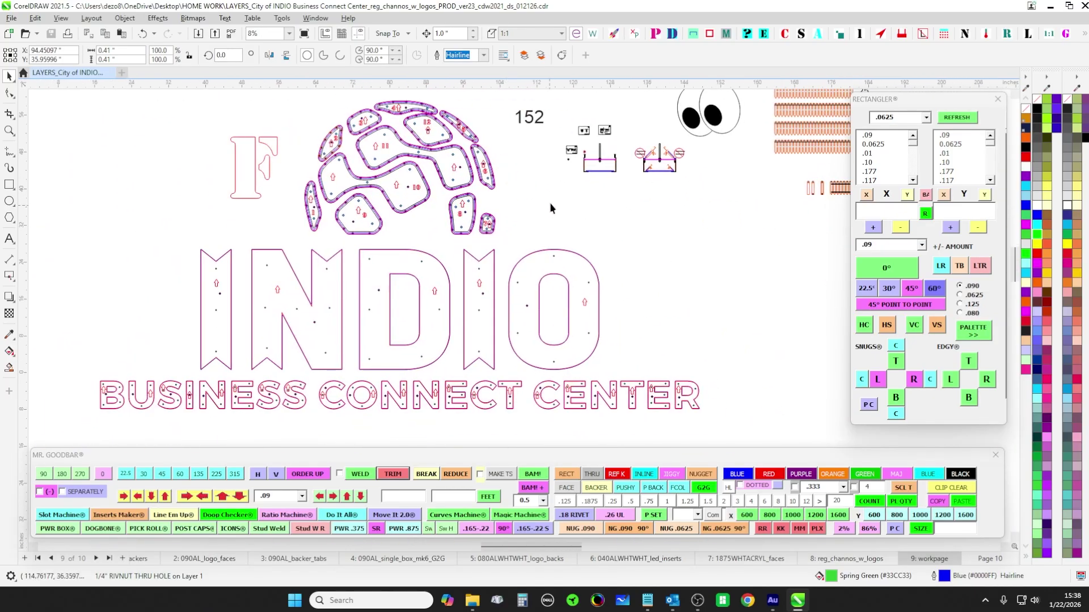
{"action": "left_click", "coordinate": [549, 202]}
{"action": "scroll", "coordinate": [577, 164], "scroll_direction": "up", "scroll_amount": 1}
{"action": "scroll", "coordinate": [679, 246], "scroll_direction": "up", "scroll_amount": 3}
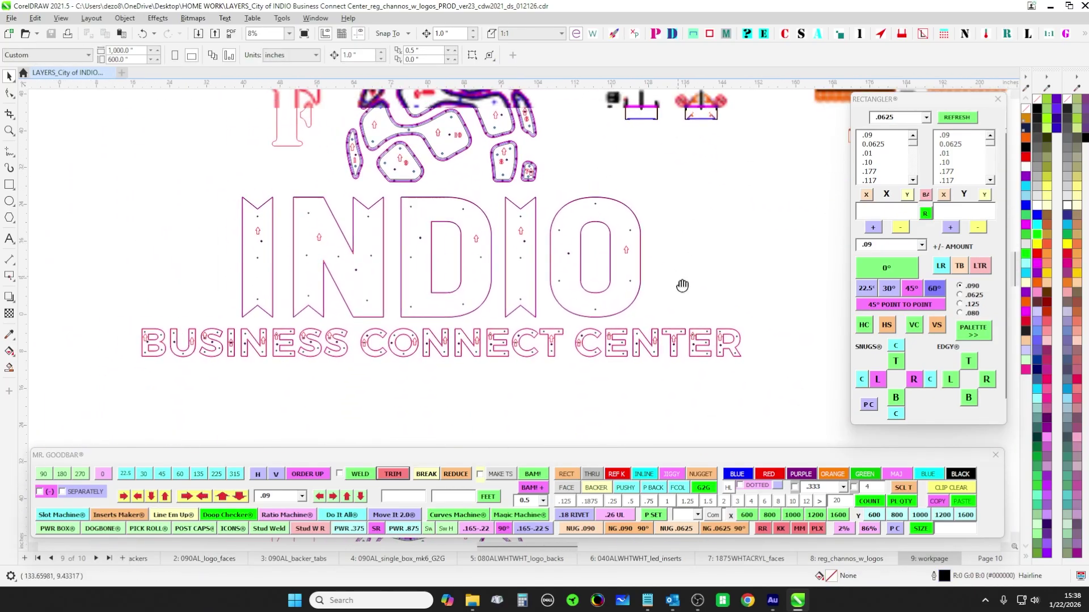
{"action": "scroll", "coordinate": [665, 250], "scroll_direction": "down", "scroll_amount": 4}
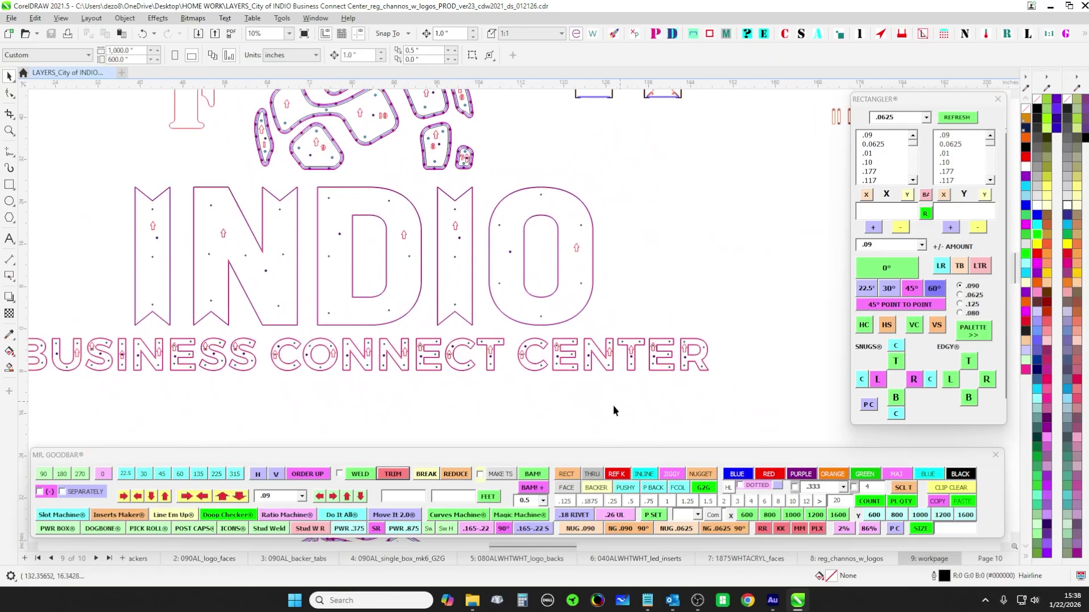
- Select the BUSINESS CONNECT CENTER row, the globe and the INDIO letters in turn, and clear the selection
{"action": "scroll", "coordinate": [376, 184], "scroll_direction": "up", "scroll_amount": 1}
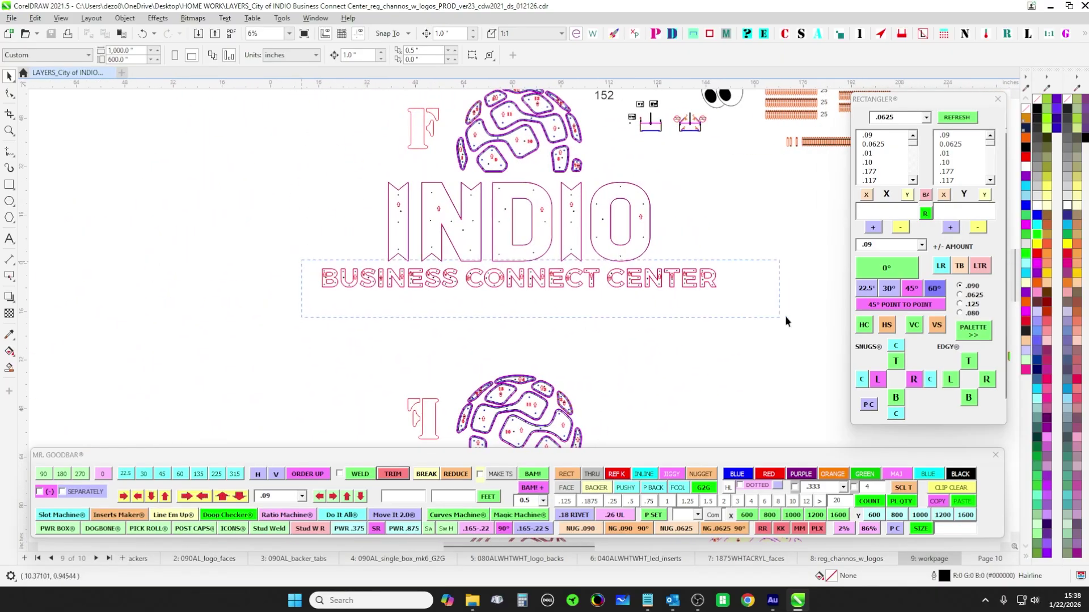
{"action": "left_click_drag", "start_coordinate": [786, 321], "coordinate": [786, 322]}
{"action": "scroll", "coordinate": [785, 272], "scroll_direction": "up", "scroll_amount": 2}
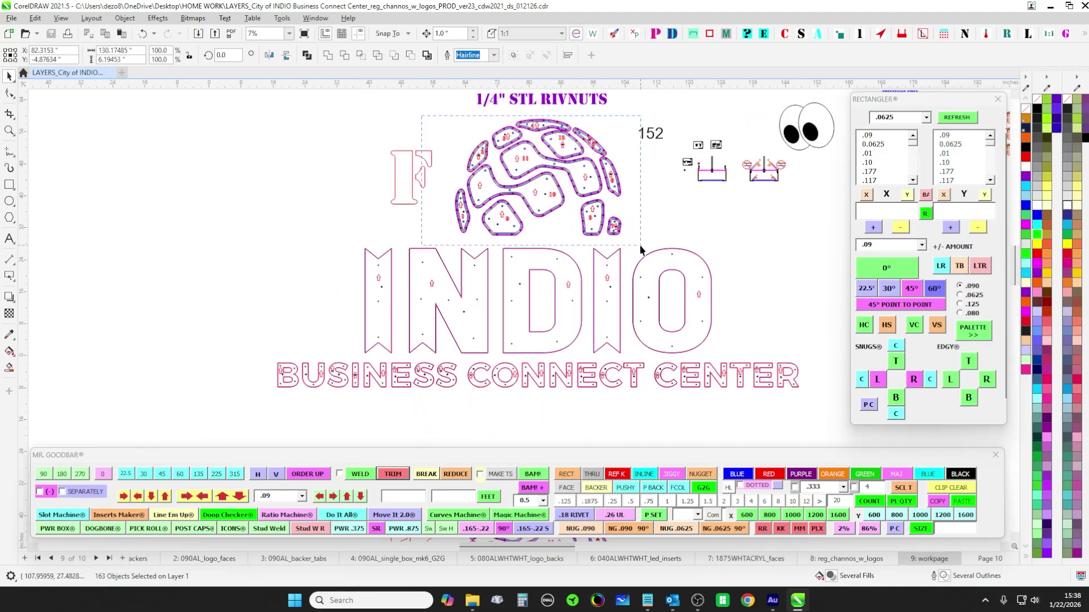
{"action": "left_click_drag", "start_coordinate": [641, 250], "coordinate": [639, 248]}
{"action": "left_click_drag", "start_coordinate": [346, 240], "coordinate": [736, 357]}
{"action": "left_click", "coordinate": [764, 292]}
- Compare the hole and arrow markings on the INDIO backers with those on the numbered globe pieces
{"action": "scroll", "coordinate": [717, 283], "scroll_direction": "up", "scroll_amount": 2}
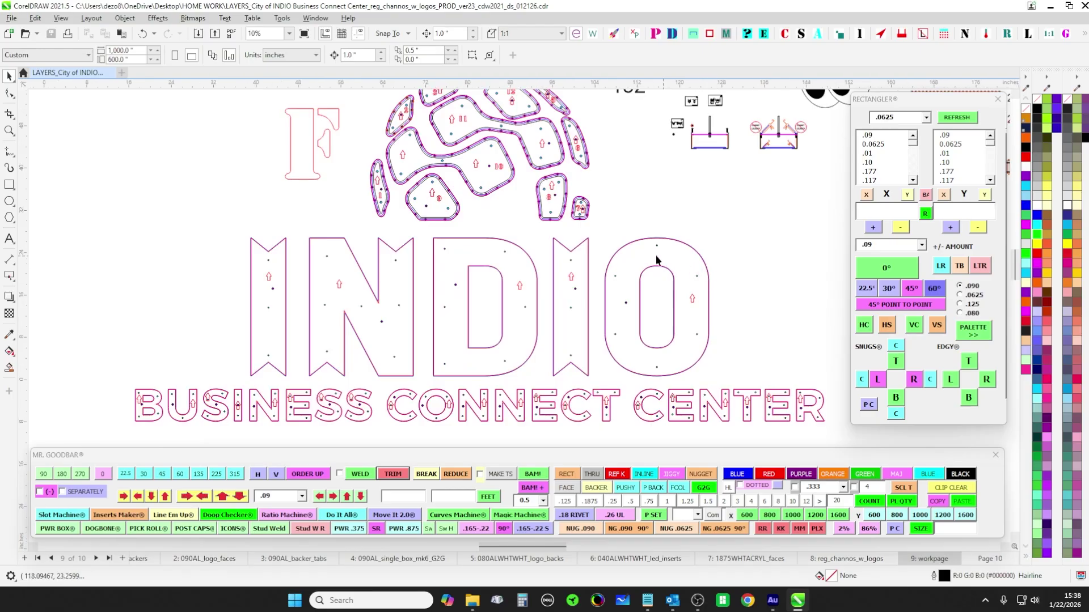
{"action": "scroll", "coordinate": [675, 238], "scroll_direction": "up", "scroll_amount": 2}
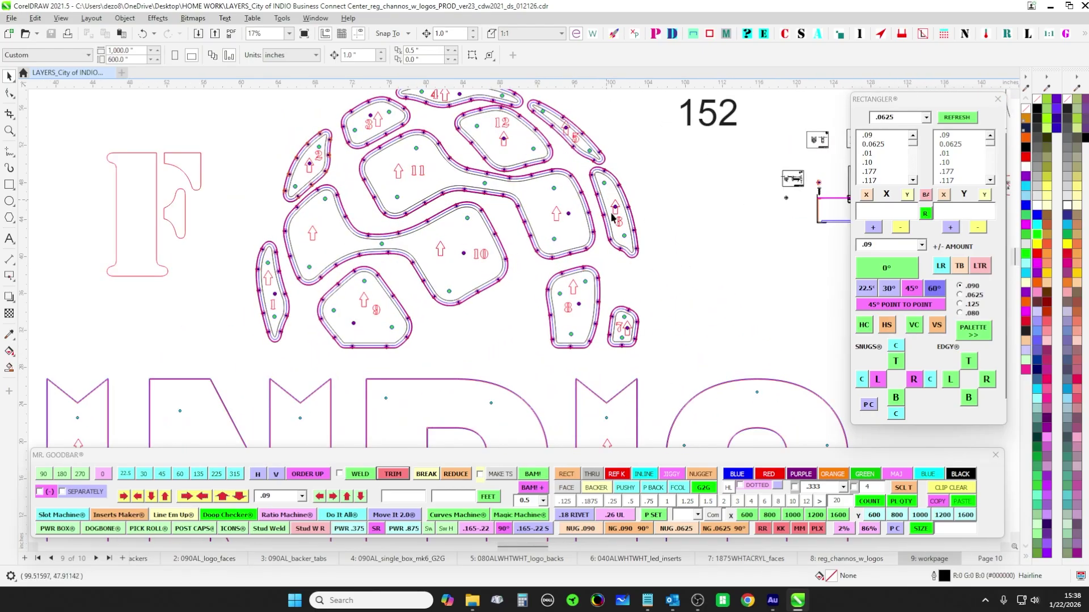
{"action": "scroll", "coordinate": [613, 216], "scroll_direction": "down", "scroll_amount": 2}
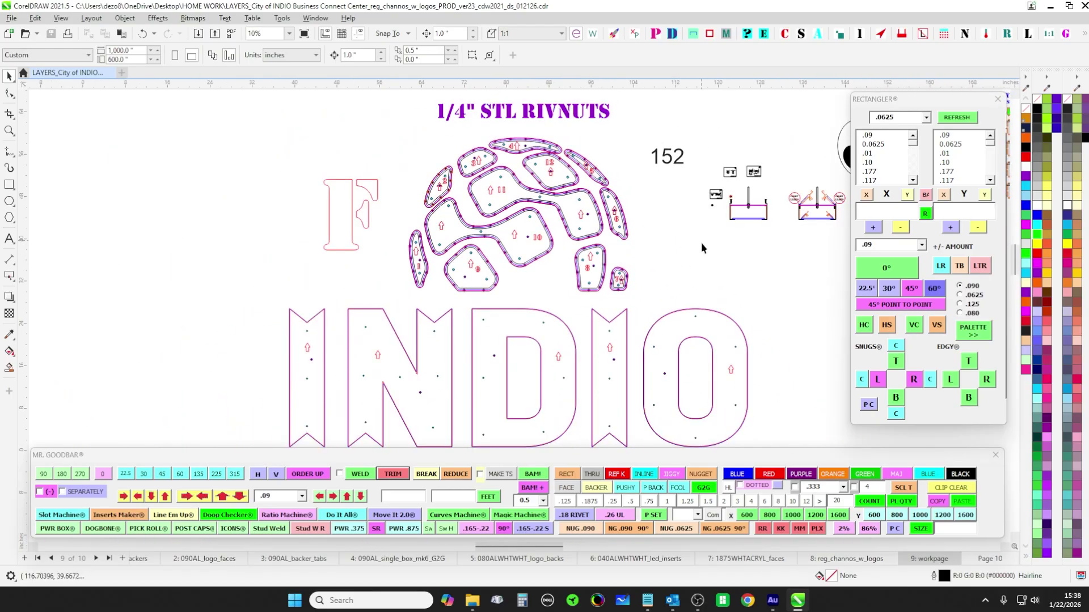
{"action": "scroll", "coordinate": [596, 161], "scroll_direction": "up", "scroll_amount": 1}
{"action": "scroll", "coordinate": [644, 243], "scroll_direction": "down", "scroll_amount": 1}
- Select the BUSINESS CONNECT CENTER backers, clear the selection, and inspect the holes and arrows around CONNECT up close
{"action": "left_click_drag", "start_coordinate": [662, 253], "coordinate": [617, 134]}
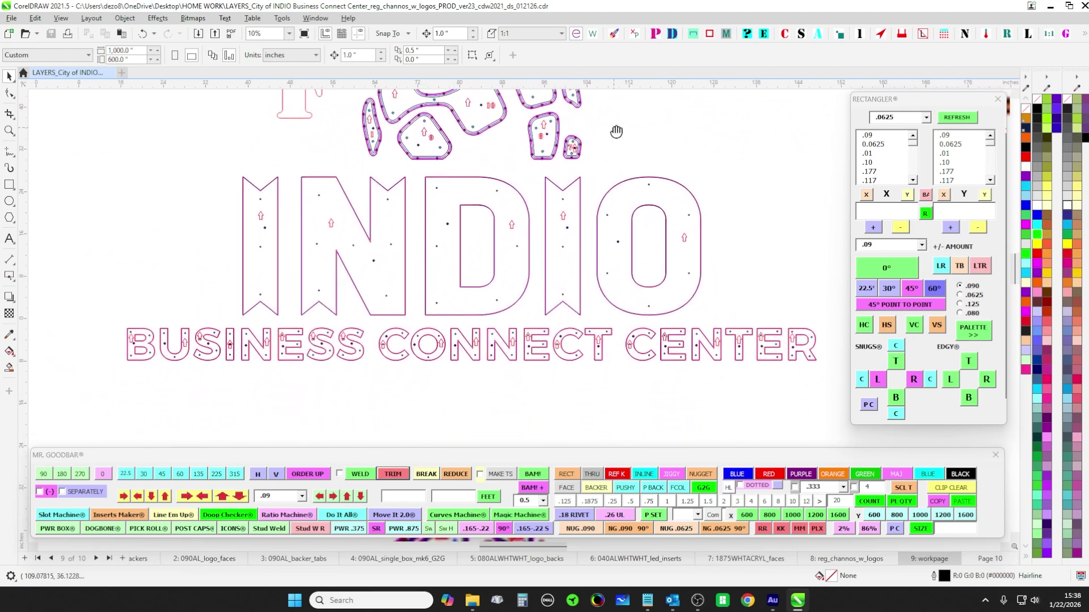
{"action": "left_click_drag", "start_coordinate": [293, 353], "coordinate": [831, 391]}
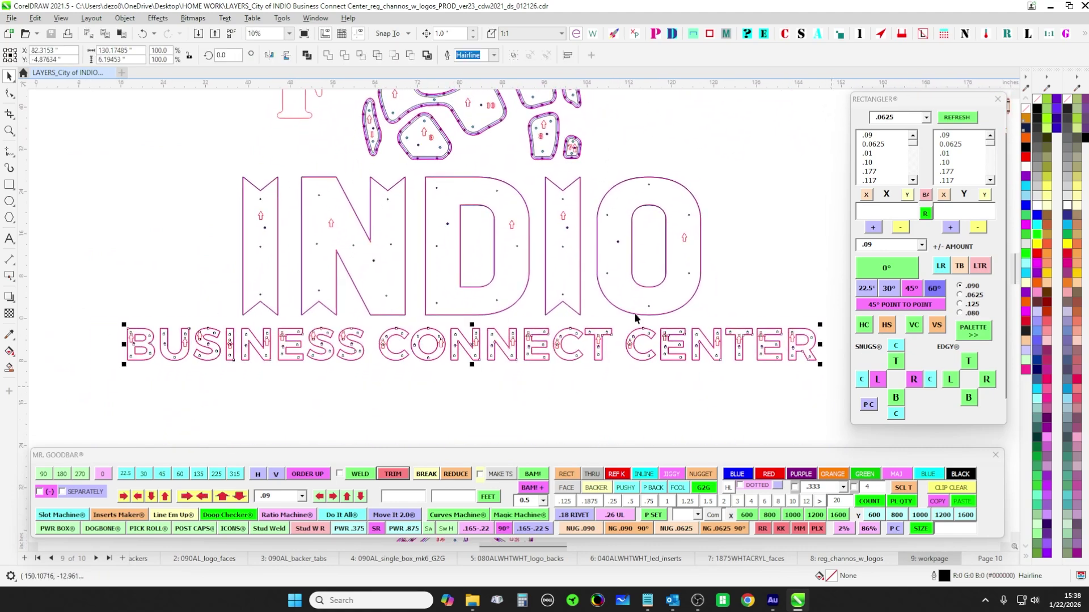
{"action": "left_click", "coordinate": [746, 224]}
{"action": "scroll", "coordinate": [652, 239], "scroll_direction": "up", "scroll_amount": 4}
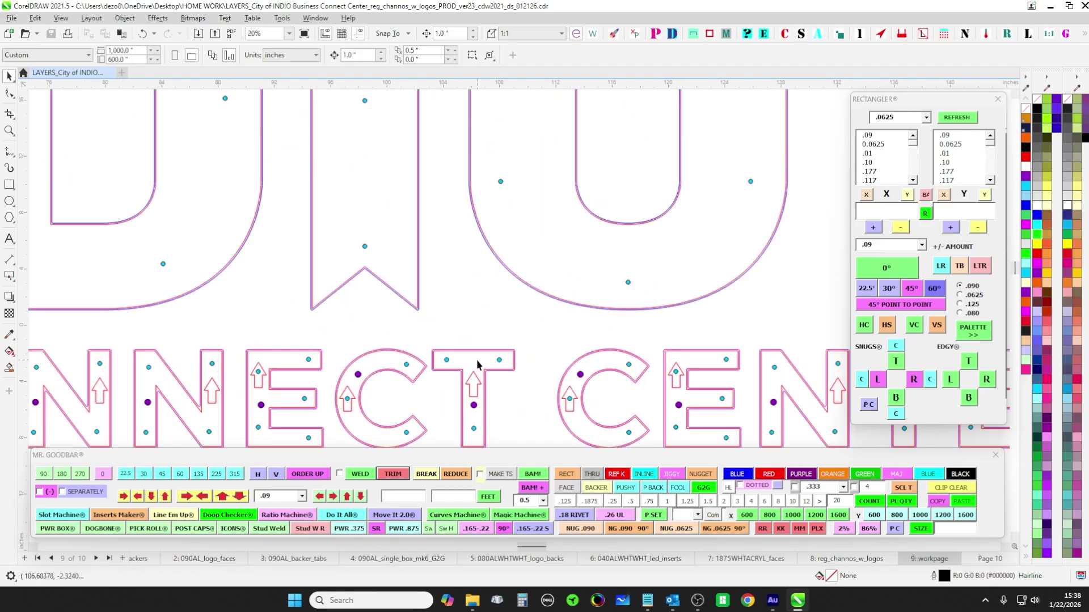
- Examine the holes and arrows on the letters around the T of CONNECT and on the numbered globe pieces
{"action": "scroll", "coordinate": [478, 364], "scroll_direction": "up", "scroll_amount": 3}
{"action": "scroll", "coordinate": [543, 244], "scroll_direction": "up", "scroll_amount": 2}
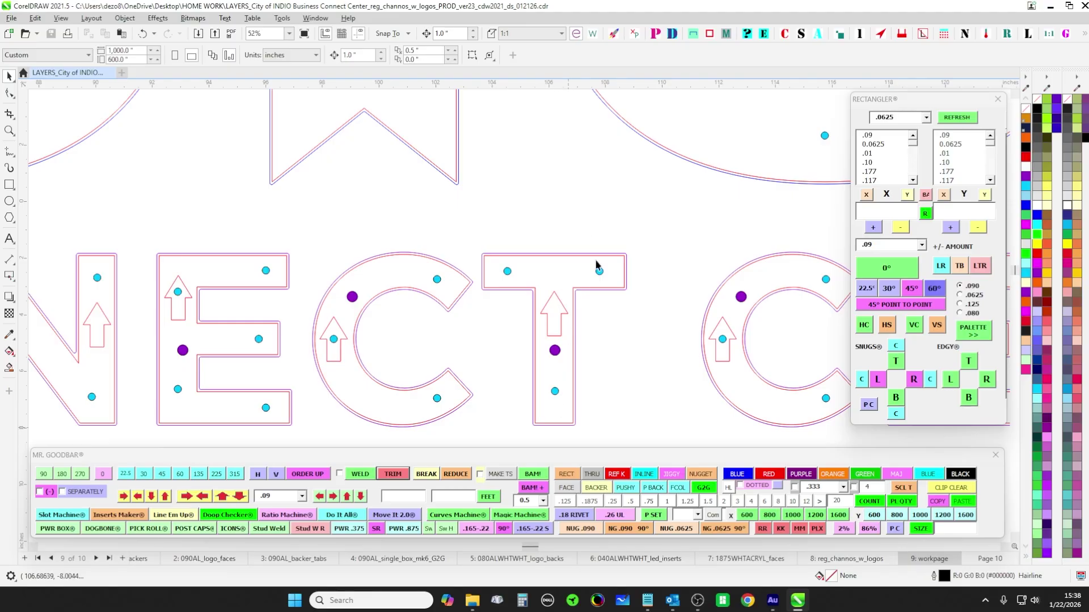
{"action": "scroll", "coordinate": [598, 266], "scroll_direction": "down", "scroll_amount": 3}
{"action": "left_click_drag", "start_coordinate": [572, 222], "coordinate": [483, 341]}
{"action": "scroll", "coordinate": [484, 345], "scroll_direction": "down", "scroll_amount": 2}
{"action": "scroll", "coordinate": [620, 292], "scroll_direction": "up", "scroll_amount": 4}
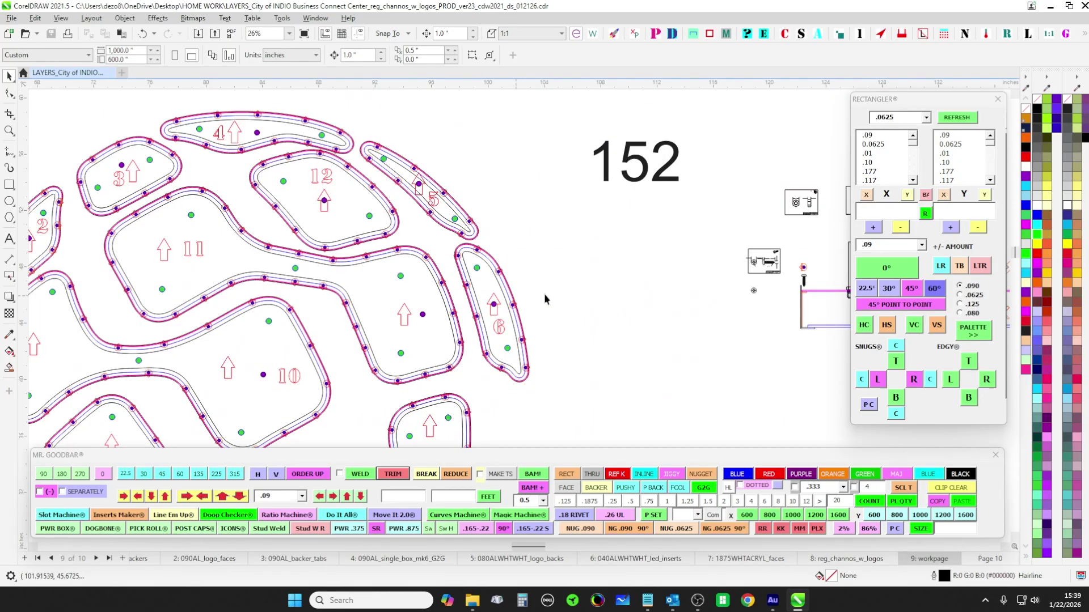
{"action": "left_click_drag", "start_coordinate": [544, 299], "coordinate": [749, 347]}
{"action": "left_click_drag", "start_coordinate": [276, 313], "coordinate": [319, 163]}
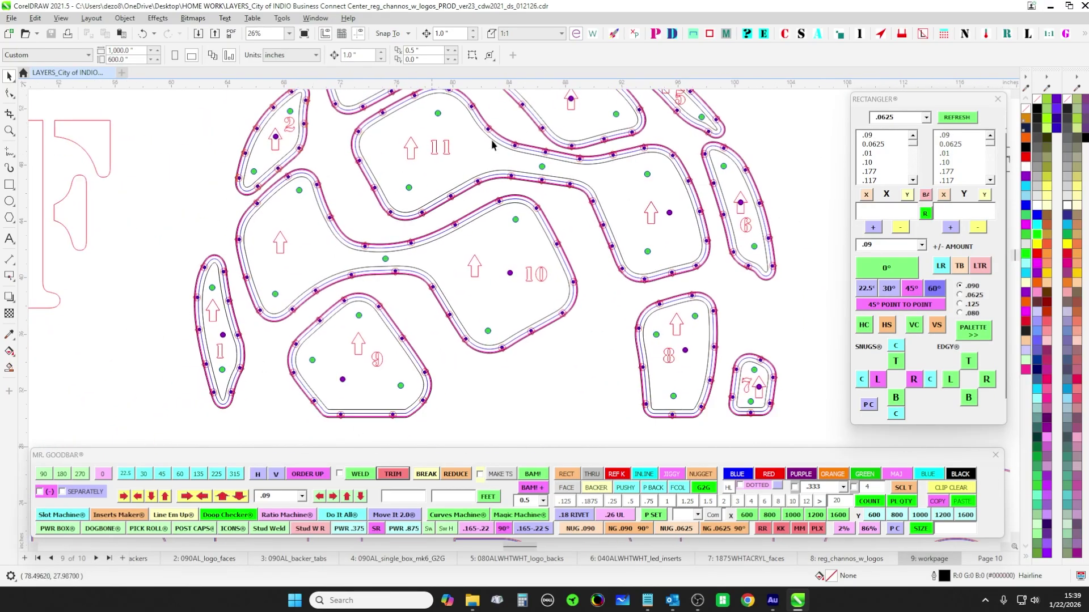
{"action": "scroll", "coordinate": [399, 311], "scroll_direction": "down", "scroll_amount": 2}
- Select the whole BUSINESS CONNECT CENTER row below the INDIO backers and clear the selection
{"action": "left_click_drag", "start_coordinate": [545, 306], "coordinate": [385, 148]}
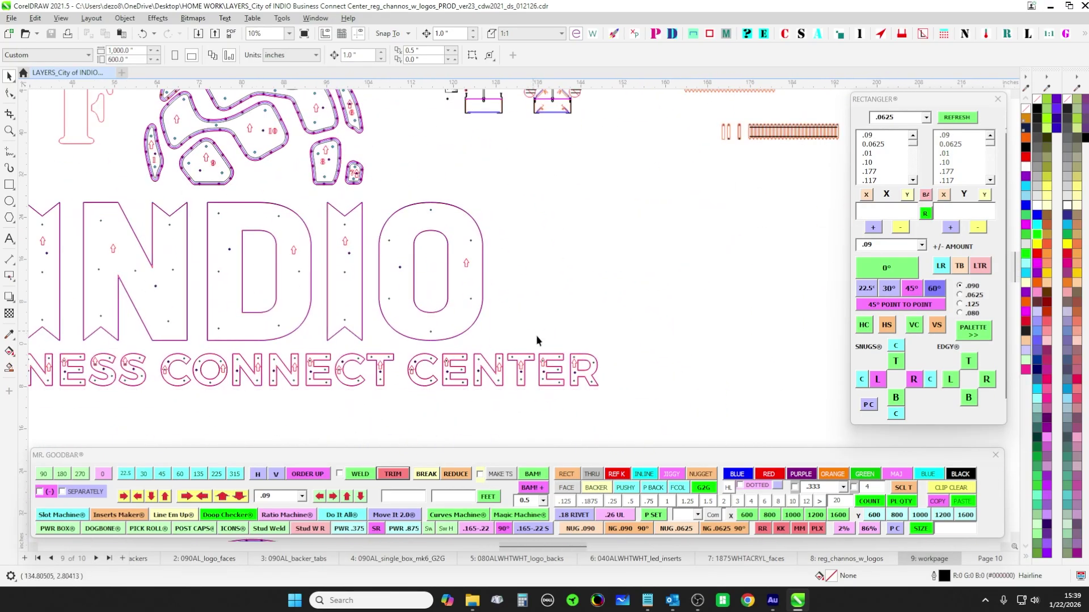
{"action": "scroll", "coordinate": [537, 340], "scroll_direction": "down", "scroll_amount": 2}
{"action": "left_click_drag", "start_coordinate": [111, 285], "coordinate": [658, 374]}
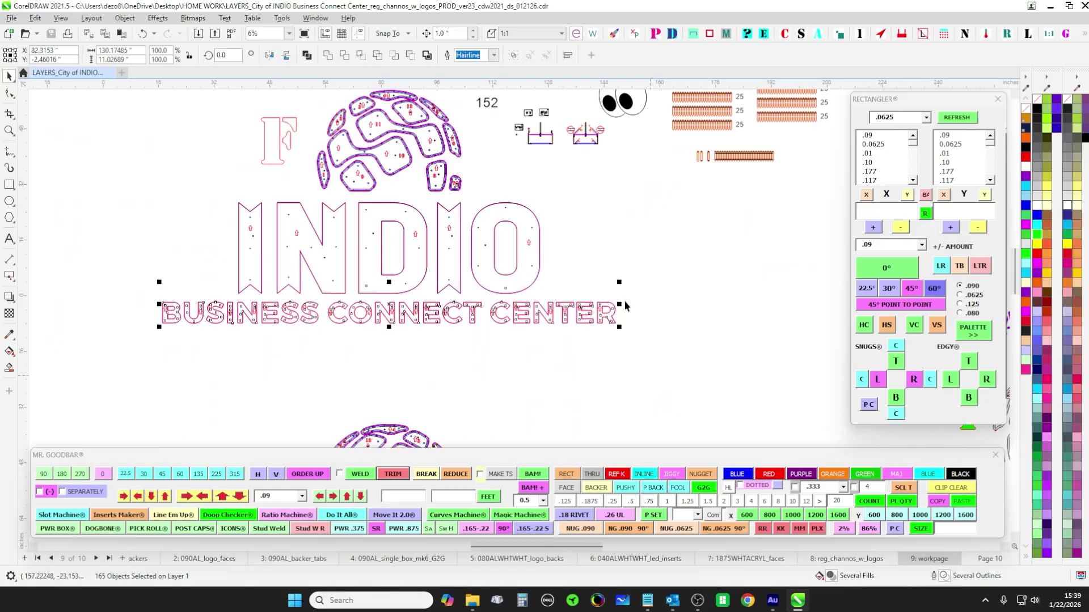
{"action": "left_click_drag", "start_coordinate": [610, 246], "coordinate": [516, 335]}
{"action": "scroll", "coordinate": [518, 317], "scroll_direction": "up", "scroll_amount": 1}
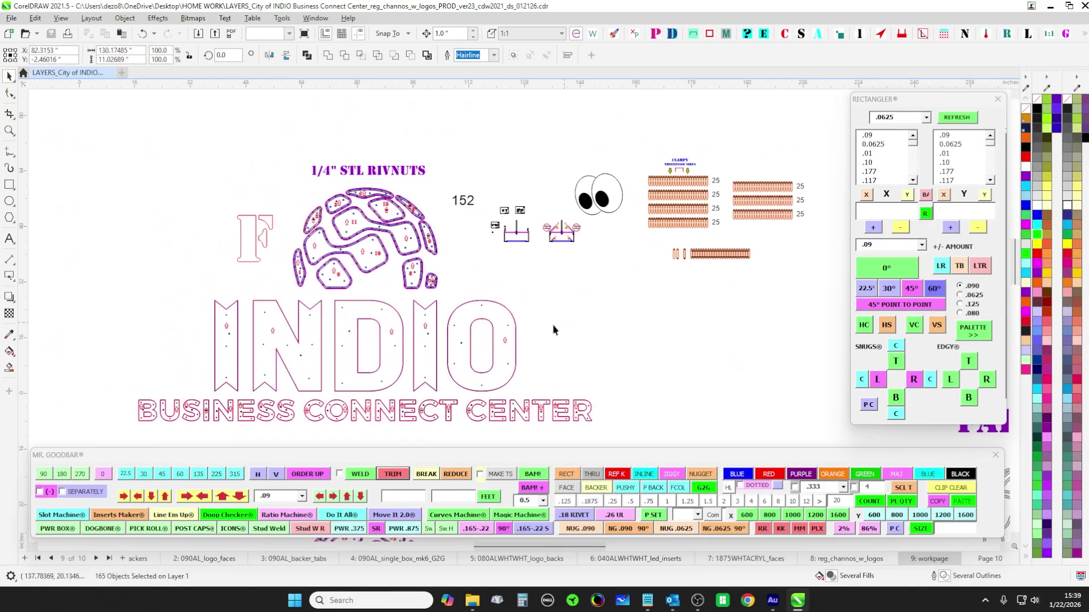
{"action": "left_click", "coordinate": [485, 328]}
- Review the full backer layout together with the mirrored globe and the 1/4" STL RIVNUTS globe
{"action": "scroll", "coordinate": [486, 328], "scroll_direction": "up", "scroll_amount": 2}
{"action": "left_click_drag", "start_coordinate": [558, 360], "coordinate": [696, 190]}
{"action": "scroll", "coordinate": [696, 189], "scroll_direction": "down", "scroll_amount": 4}
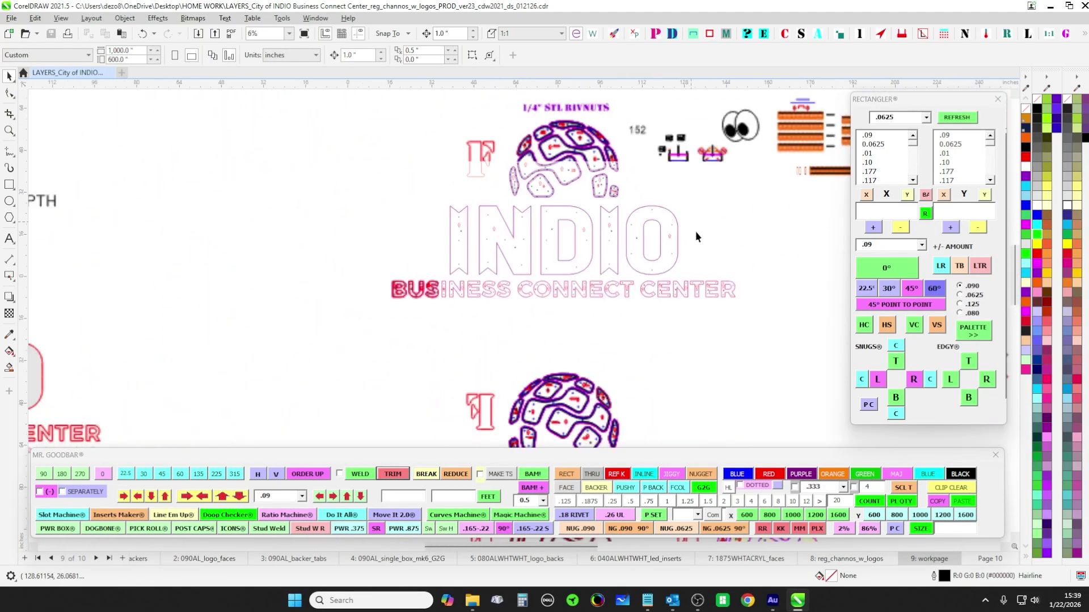
{"action": "left_click_drag", "start_coordinate": [596, 358], "coordinate": [528, 192]}
{"action": "scroll", "coordinate": [529, 192], "scroll_direction": "down", "scroll_amount": 1}
{"action": "scroll", "coordinate": [639, 218], "scroll_direction": "up", "scroll_amount": 4}
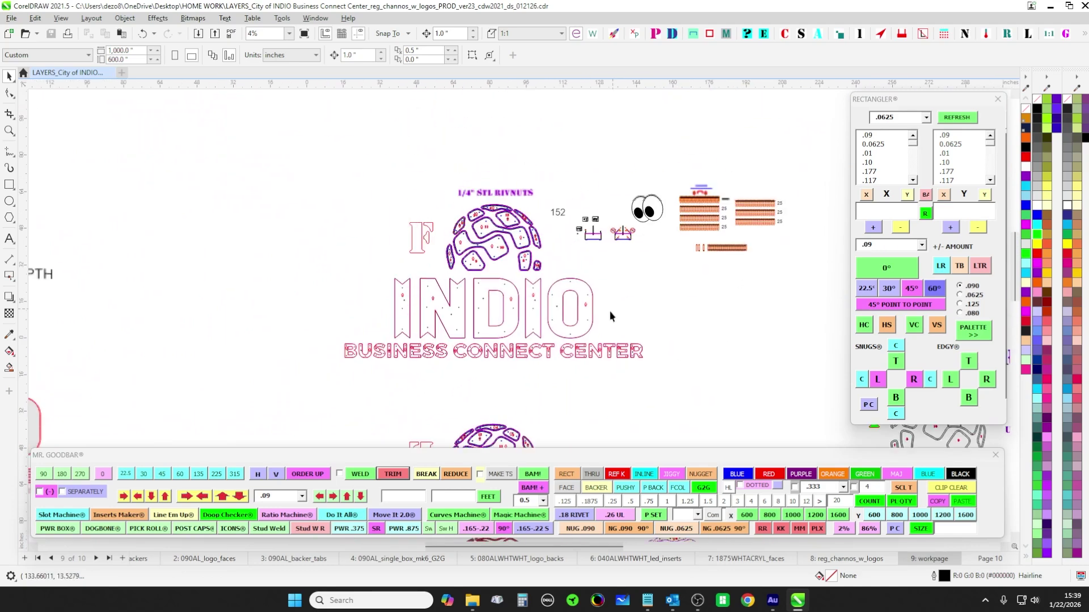
{"action": "left_click_drag", "start_coordinate": [675, 283], "coordinate": [507, 266]}
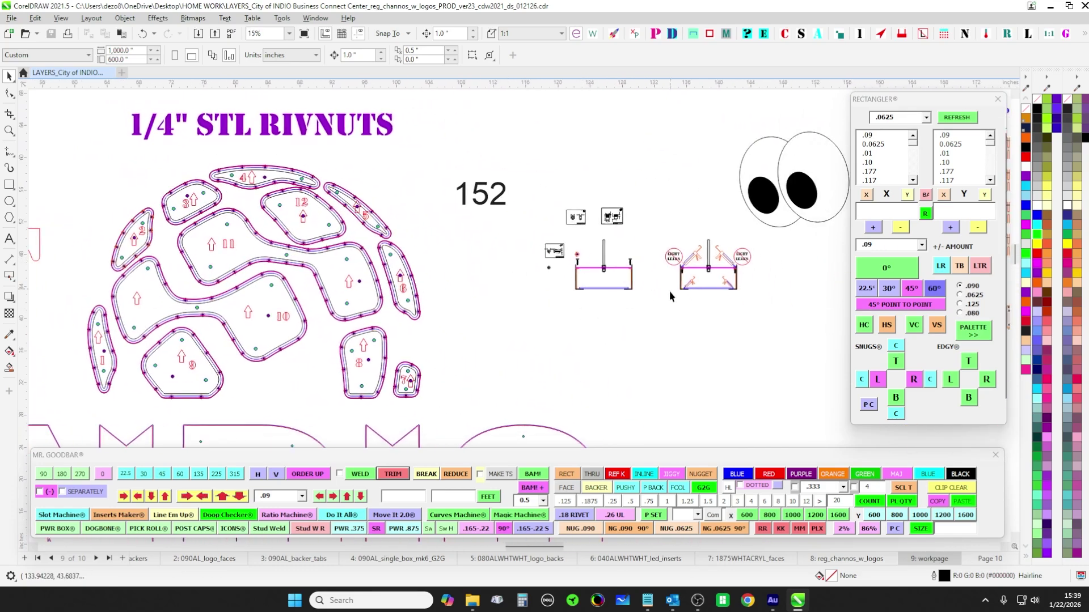
- Examine the channel cross-section with screws and centre bolt and compare it with the numbered globe backers
{"action": "left_click_drag", "start_coordinate": [669, 295], "coordinate": [549, 309]}
{"action": "scroll", "coordinate": [468, 300], "scroll_direction": "up", "scroll_amount": 4}
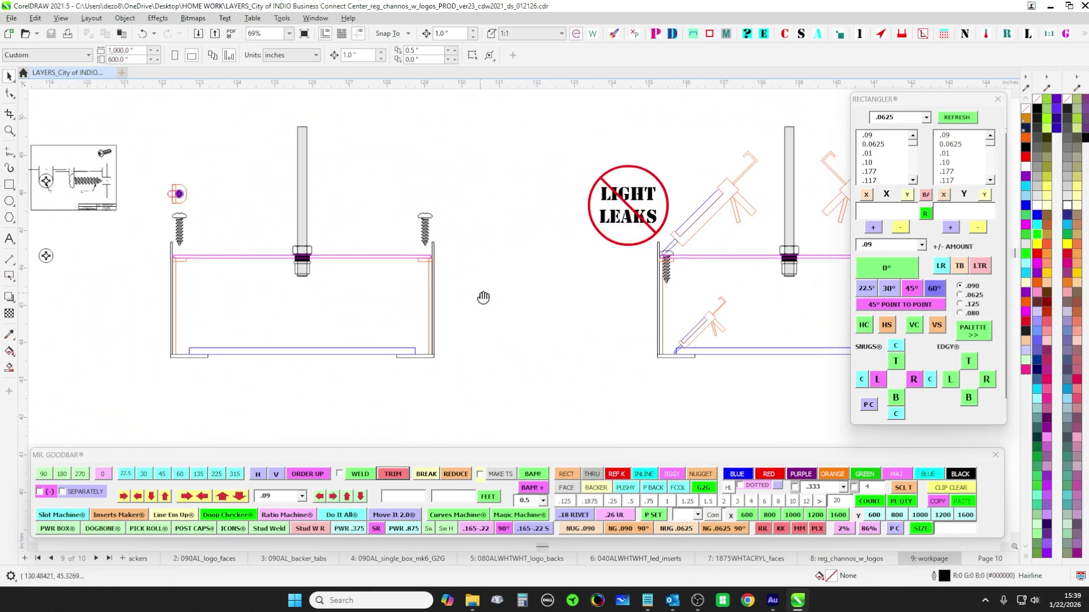
{"action": "left_click_drag", "start_coordinate": [483, 297], "coordinate": [594, 281]}
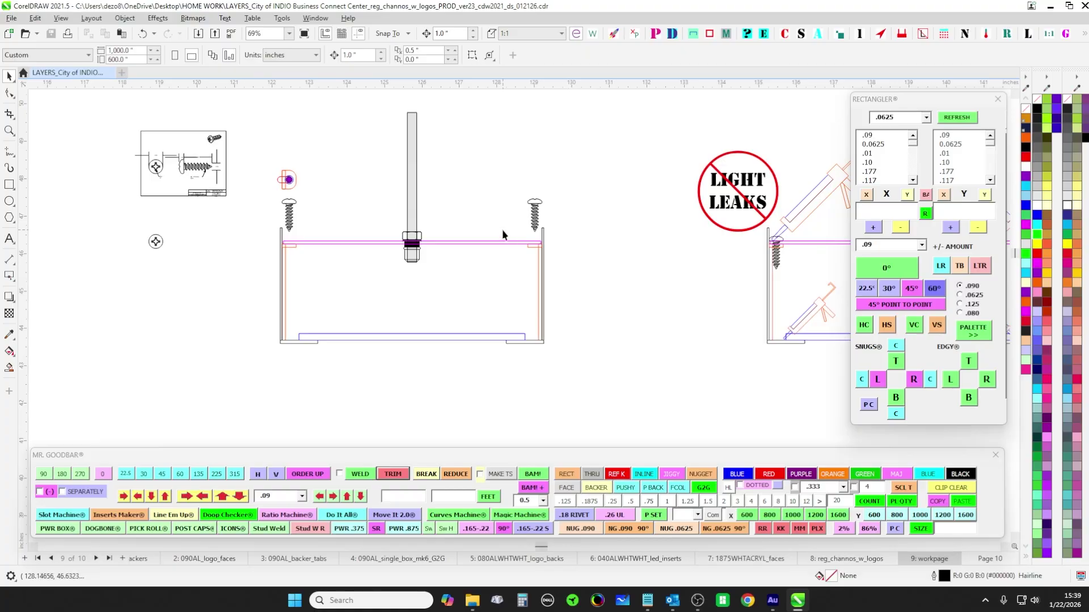
{"action": "scroll", "coordinate": [522, 258], "scroll_direction": "down", "scroll_amount": 3}
{"action": "scroll", "coordinate": [467, 220], "scroll_direction": "up", "scroll_amount": 6}
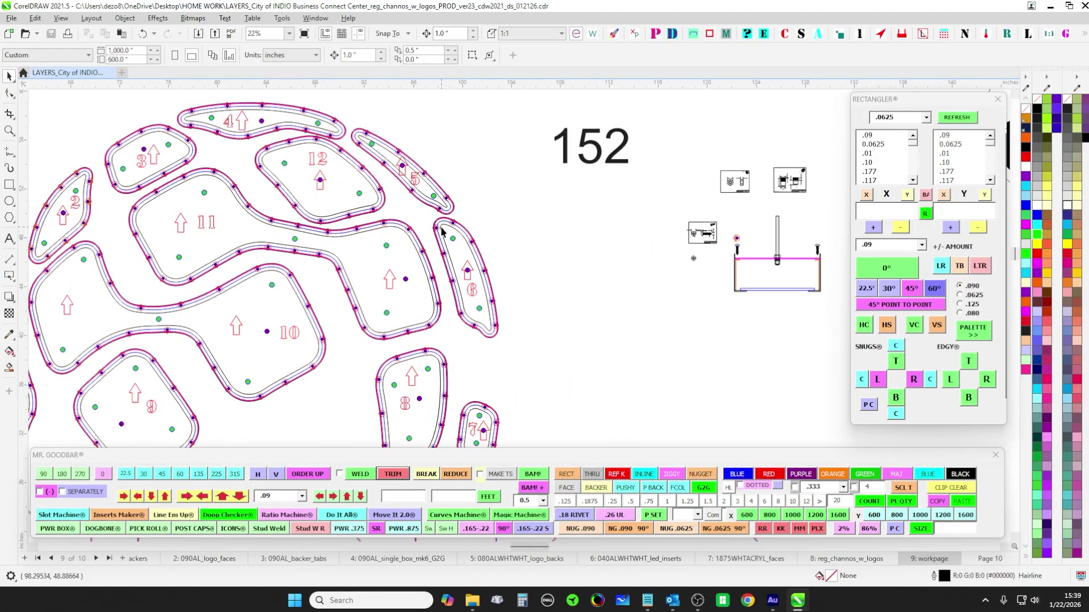
{"action": "scroll", "coordinate": [476, 196], "scroll_direction": "down", "scroll_amount": 8}
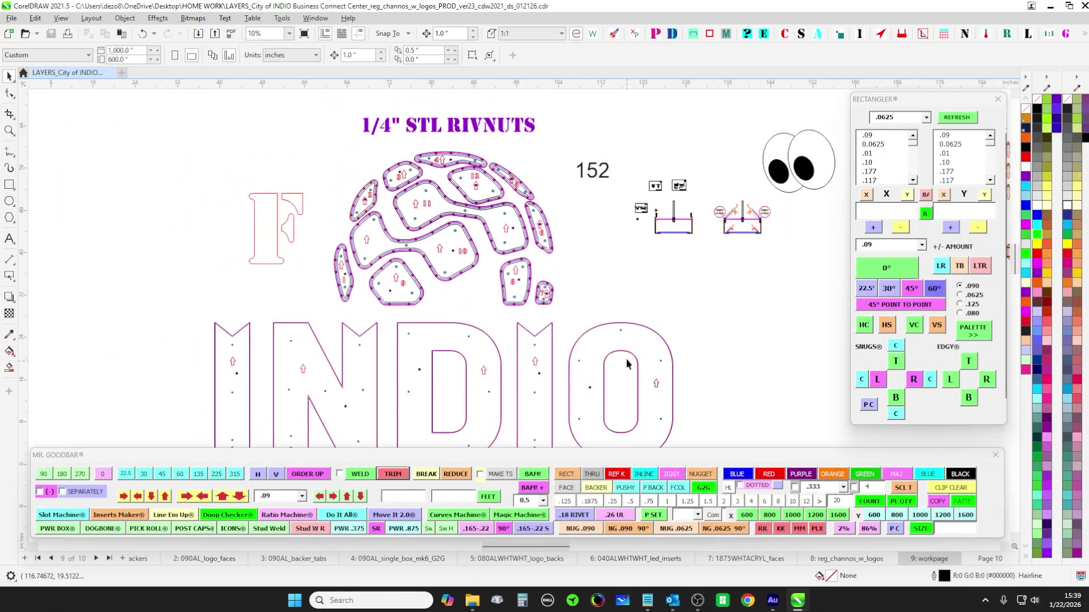
- Select the rounded slots along the curved outer edge of the mirrored globe's small triangular piece one after another
{"action": "scroll", "coordinate": [621, 166], "scroll_direction": "up", "scroll_amount": 12}
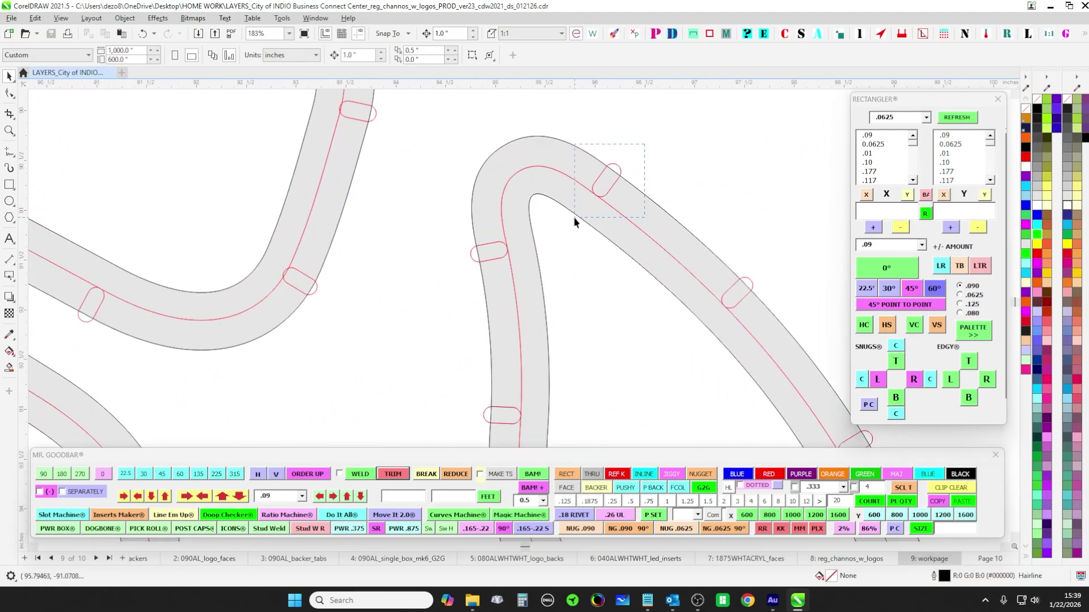
{"action": "left_click_drag", "start_coordinate": [574, 218], "coordinate": [574, 219]}
{"action": "scroll", "coordinate": [809, 280], "scroll_direction": "up", "scroll_amount": 1}
{"action": "left_click_drag", "start_coordinate": [809, 280], "coordinate": [678, 194]}
{"action": "left_click_drag", "start_coordinate": [652, 161], "coordinate": [553, 235]}
{"action": "left_click_drag", "start_coordinate": [768, 286], "coordinate": [695, 159]}
{"action": "left_click_drag", "start_coordinate": [730, 182], "coordinate": [676, 260]}
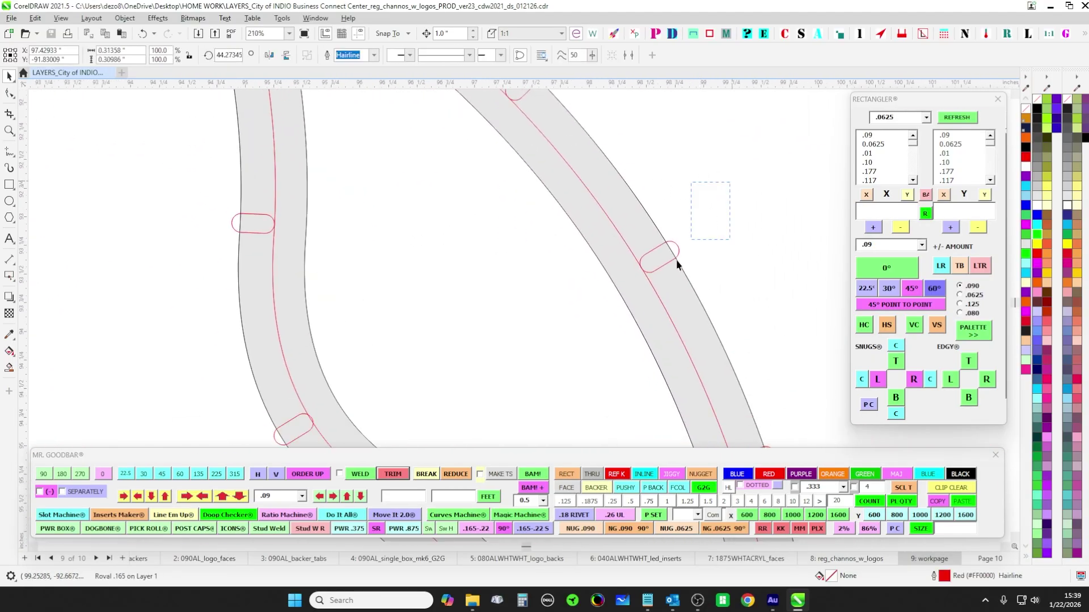
{"action": "left_click", "coordinate": [677, 263]}
- Select more slots around the triangular piece, including the one near its upper tip, and select its red inner outline
{"action": "scroll", "coordinate": [586, 347], "scroll_direction": "down", "scroll_amount": 4}
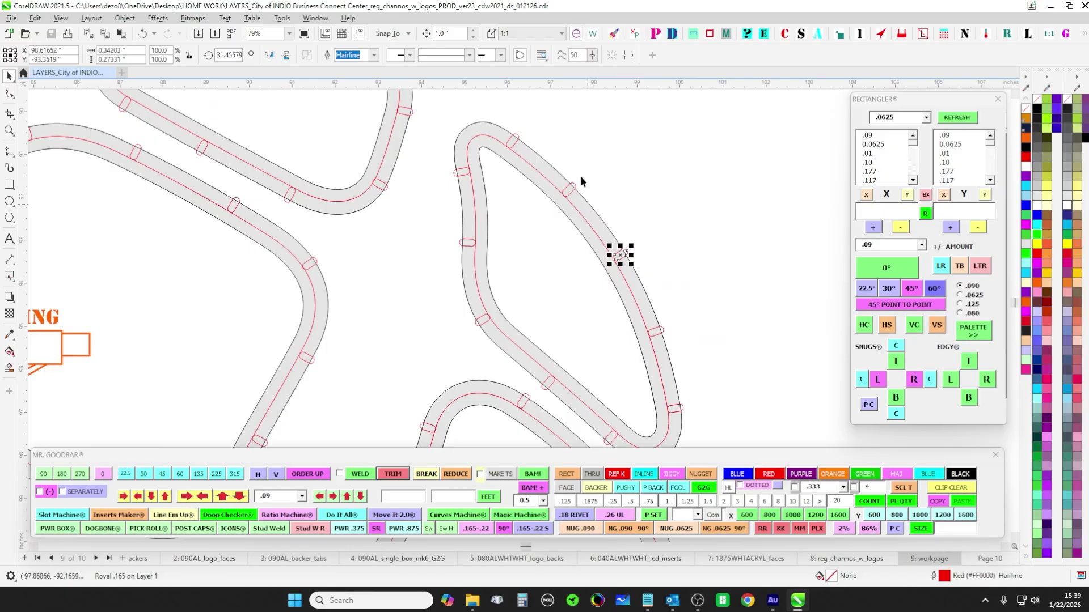
{"action": "left_click", "coordinate": [570, 189]}
{"action": "left_click_drag", "start_coordinate": [507, 171], "coordinate": [505, 172]}
{"action": "left_click_drag", "start_coordinate": [436, 163], "coordinate": [461, 182]}
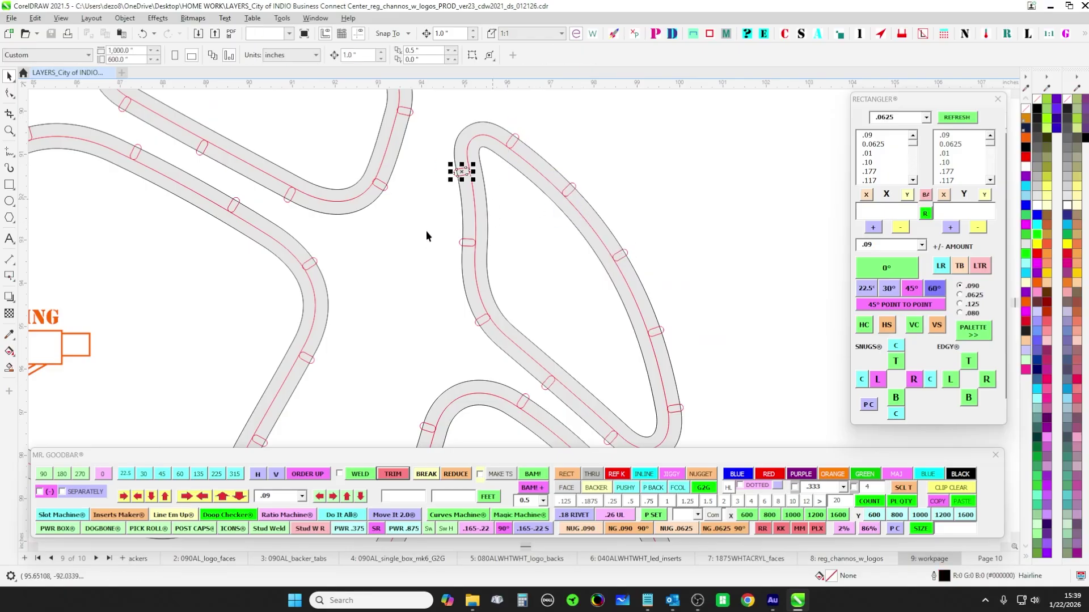
{"action": "scroll", "coordinate": [517, 245], "scroll_direction": "up", "scroll_amount": 2}
{"action": "left_click", "coordinate": [448, 165]}
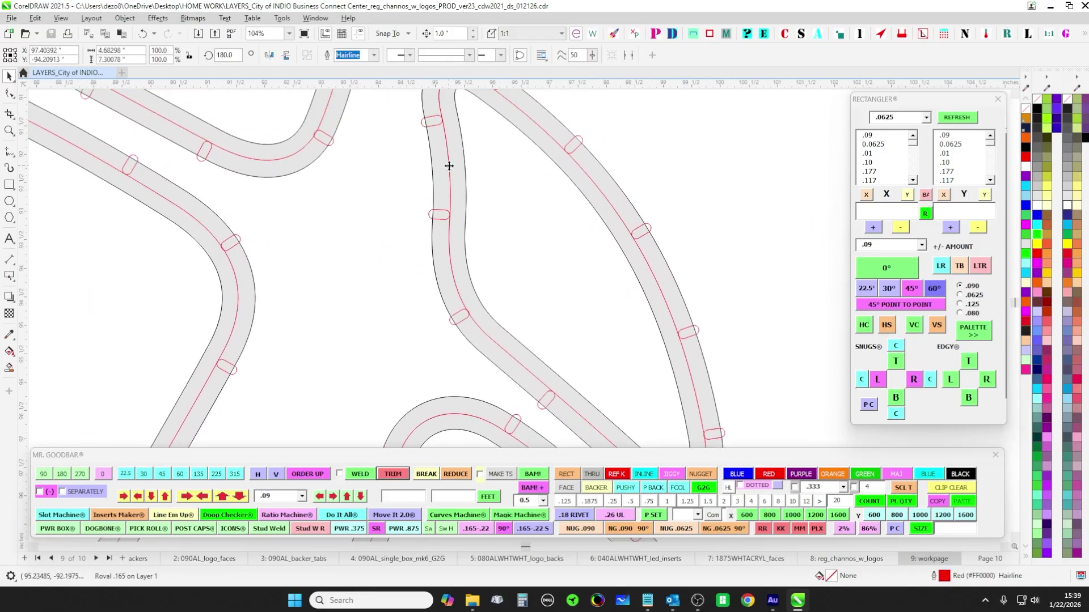
{"action": "scroll", "coordinate": [449, 166], "scroll_direction": "down", "scroll_amount": 2}
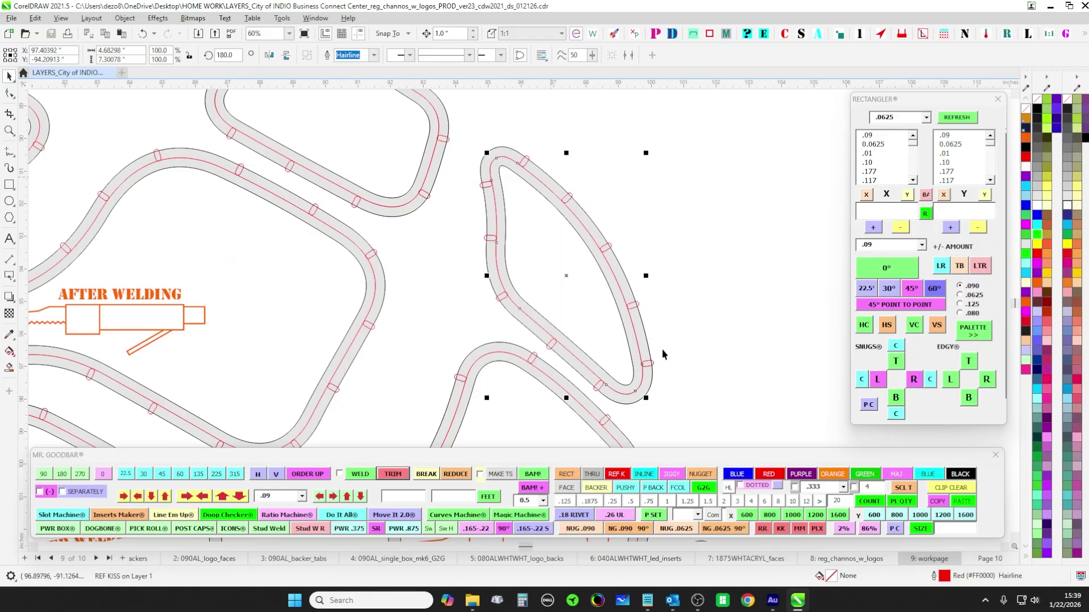
{"action": "scroll", "coordinate": [495, 325], "scroll_direction": "down", "scroll_amount": 5}
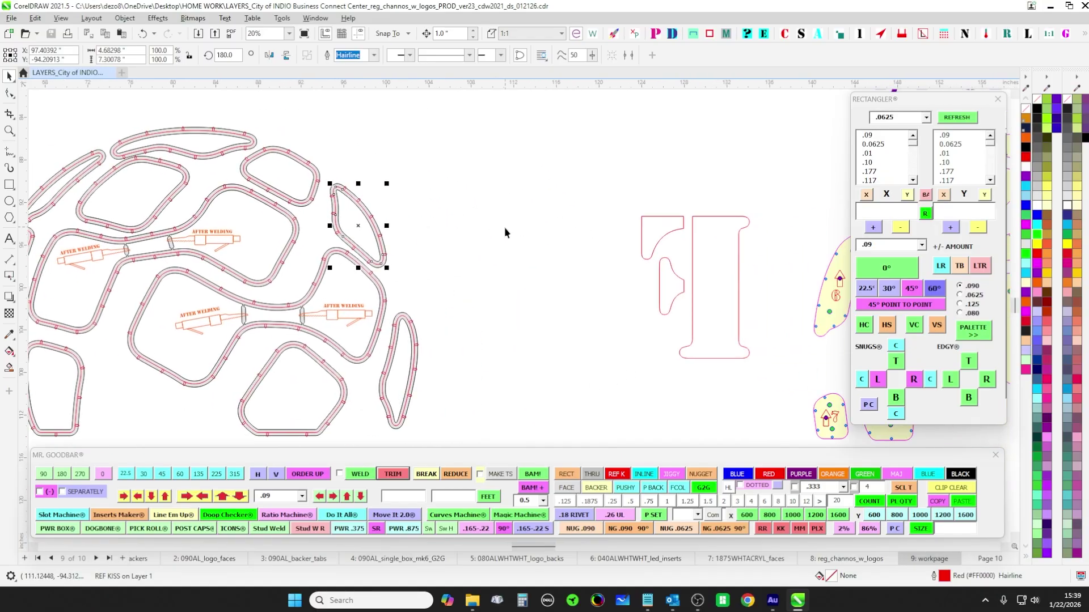
- Select the blue face in the screw-and-bolt cross-section, inspect its end on the lip, and clear the selection
{"action": "scroll", "coordinate": [522, 170], "scroll_direction": "up", "scroll_amount": 5}
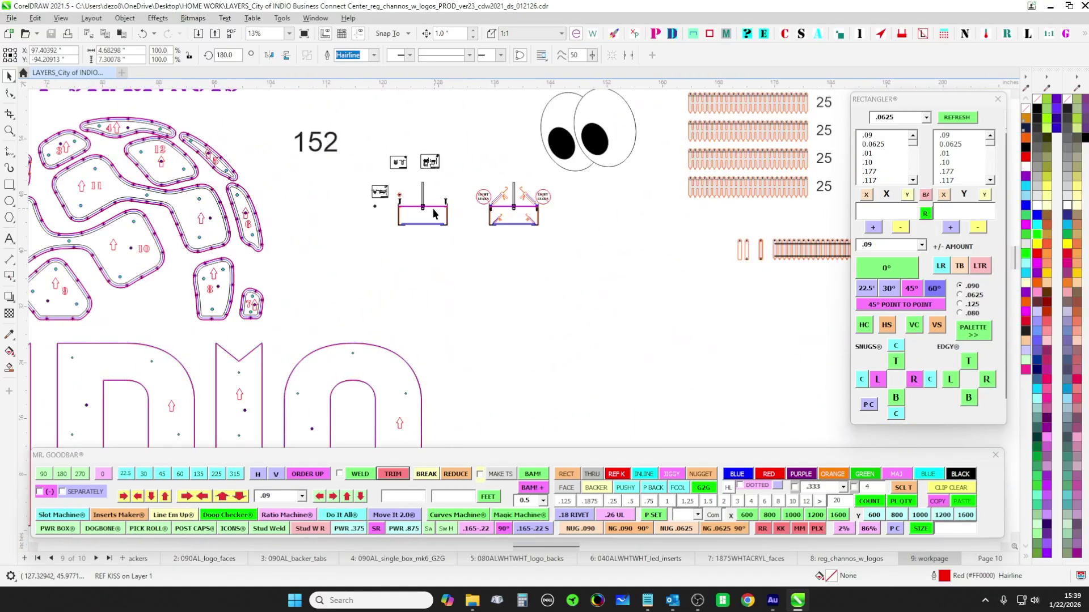
{"action": "left_click", "coordinate": [408, 248]}
{"action": "scroll", "coordinate": [409, 247], "scroll_direction": "up", "scroll_amount": 3}
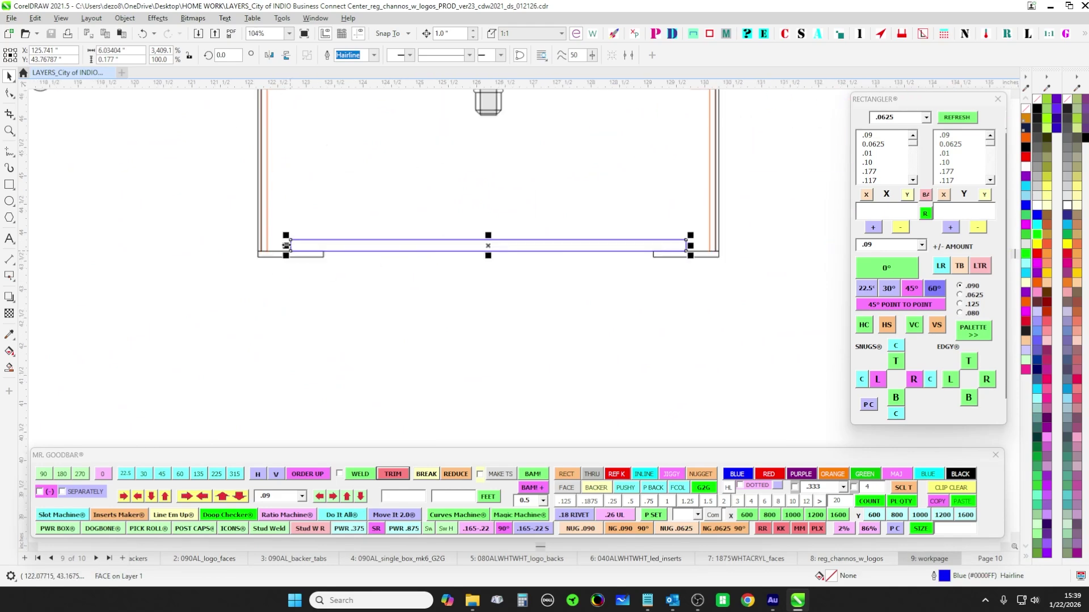
{"action": "scroll", "coordinate": [286, 265], "scroll_direction": "up", "scroll_amount": 2}
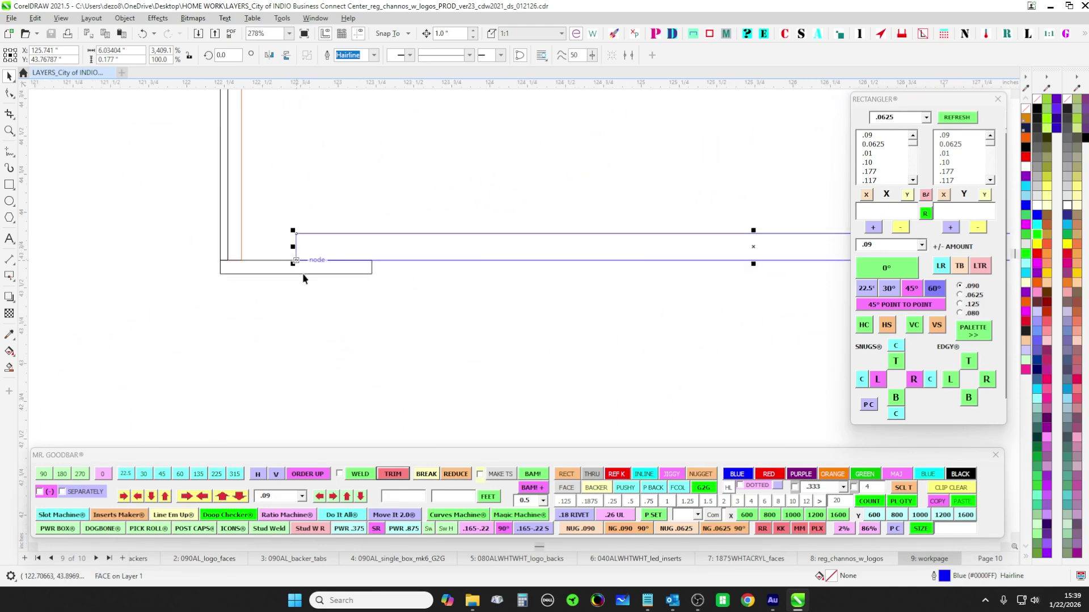
{"action": "left_click", "coordinate": [308, 328]}
{"action": "scroll", "coordinate": [465, 257], "scroll_direction": "down", "scroll_amount": 2}
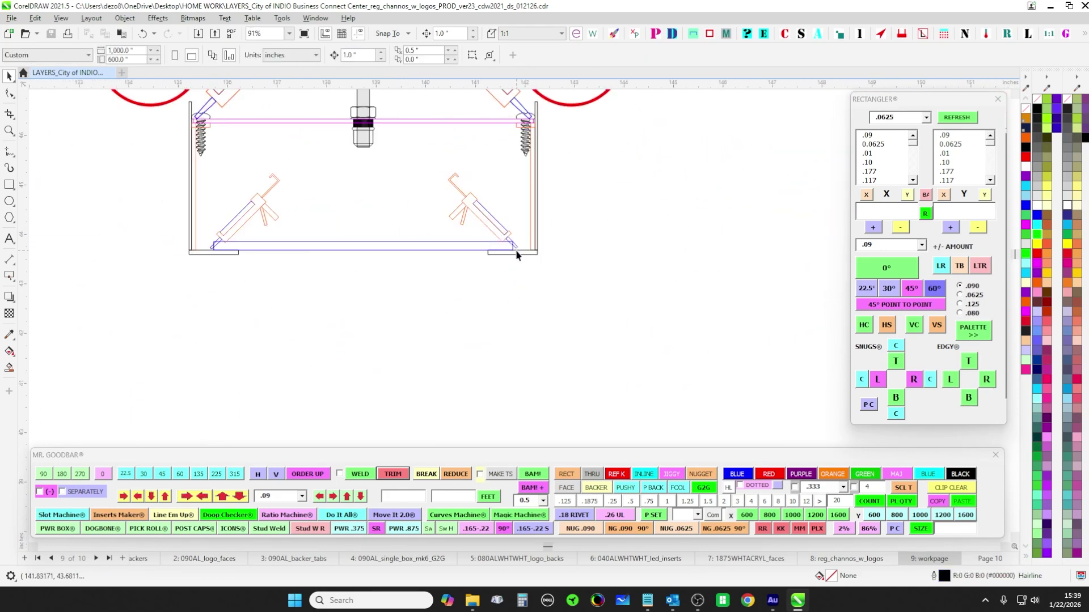
- Select the red outline of the large AFTER WELDING globe piece and individual slots on the smaller piece above it
{"action": "scroll", "coordinate": [516, 272], "scroll_direction": "down", "scroll_amount": 6}
{"action": "left_click_drag", "start_coordinate": [513, 342], "coordinate": [622, 199]}
{"action": "left_click_drag", "start_coordinate": [608, 362], "coordinate": [559, 200]}
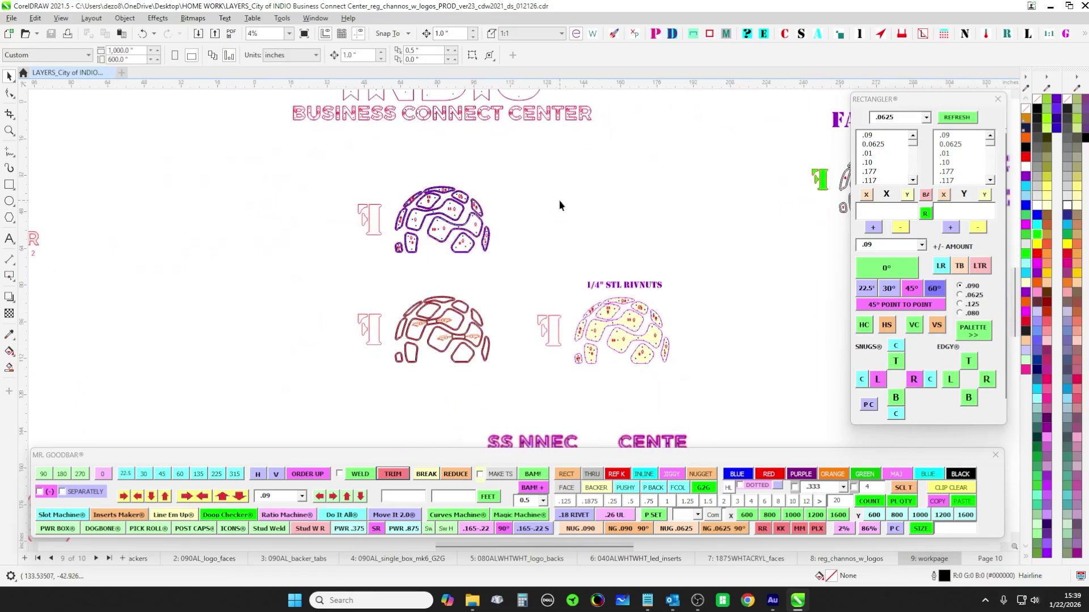
{"action": "scroll", "coordinate": [499, 250], "scroll_direction": "up", "scroll_amount": 8}
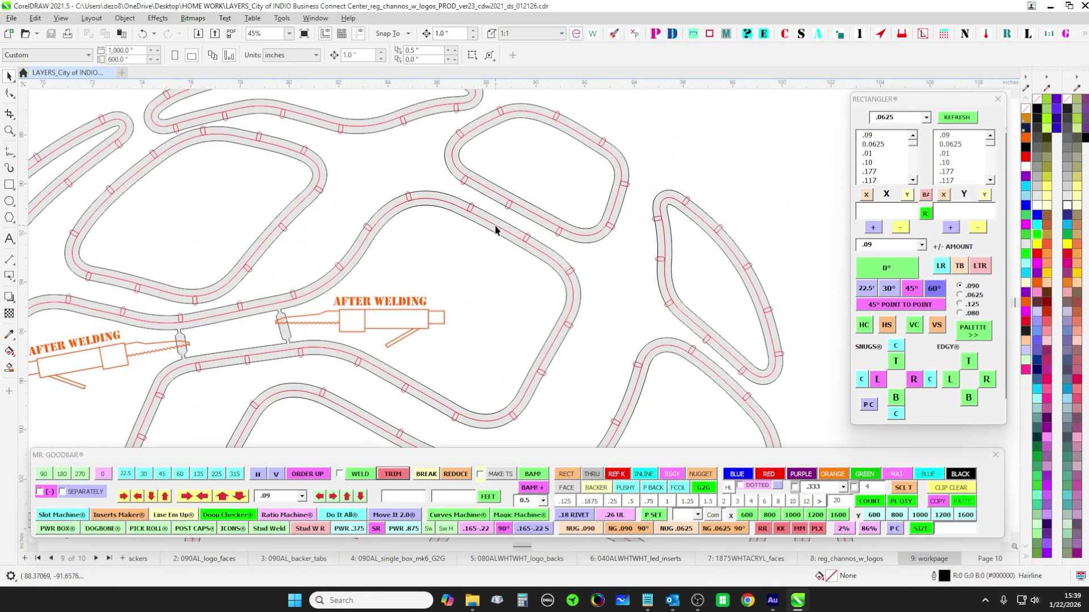
{"action": "left_click", "coordinate": [494, 226]}
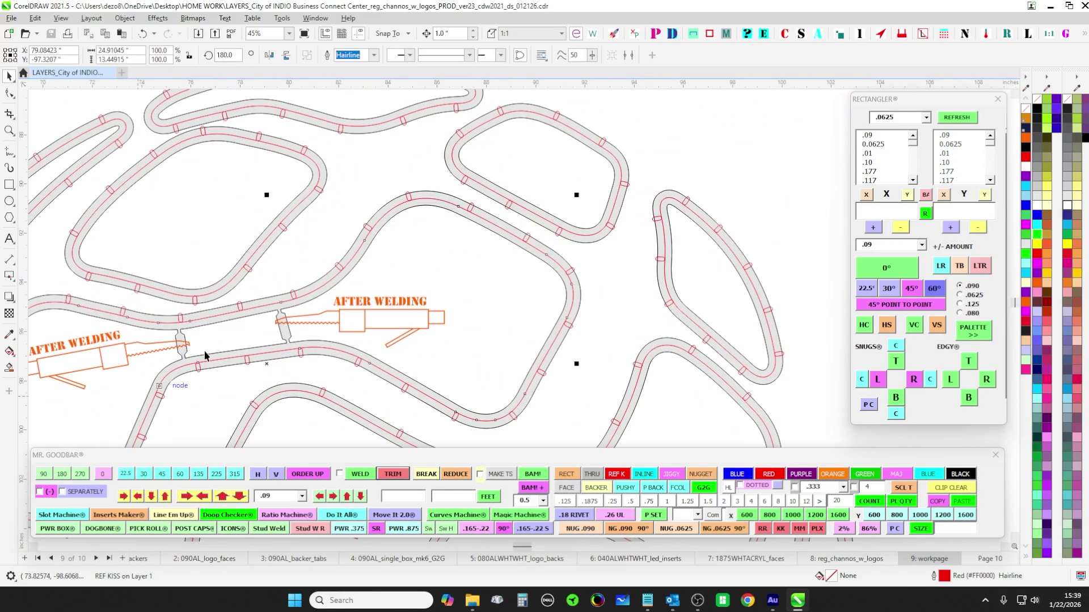
{"action": "scroll", "coordinate": [559, 128], "scroll_direction": "up", "scroll_amount": 4}
{"action": "left_click", "coordinate": [464, 260]}
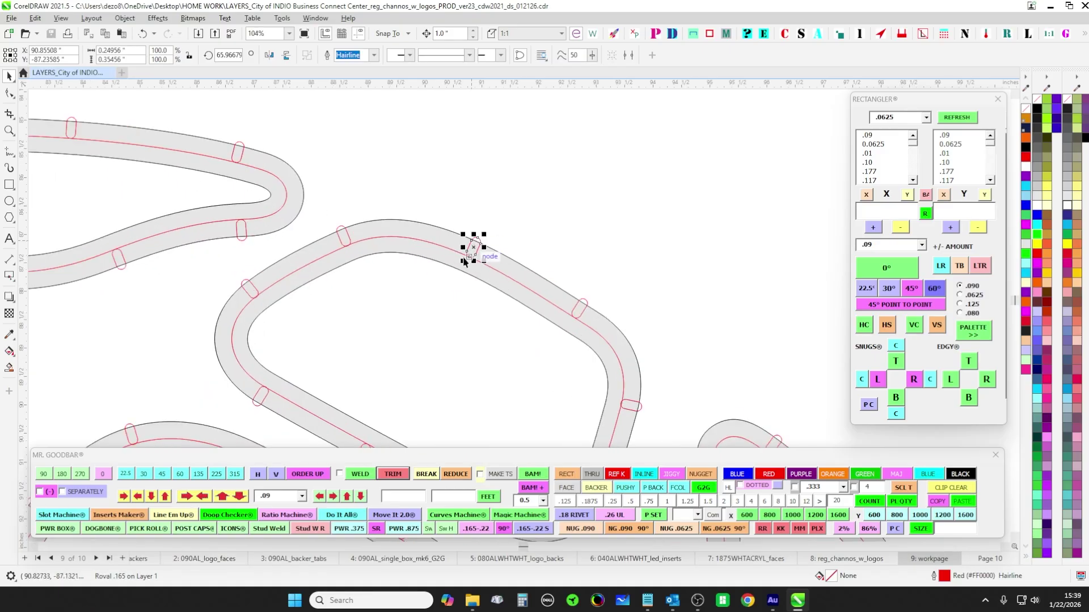
- Examine the CLAMPY tab strips marked 25, from their purple holes down to their narrow tips
{"action": "scroll", "coordinate": [323, 226], "scroll_direction": "down", "scroll_amount": 12}
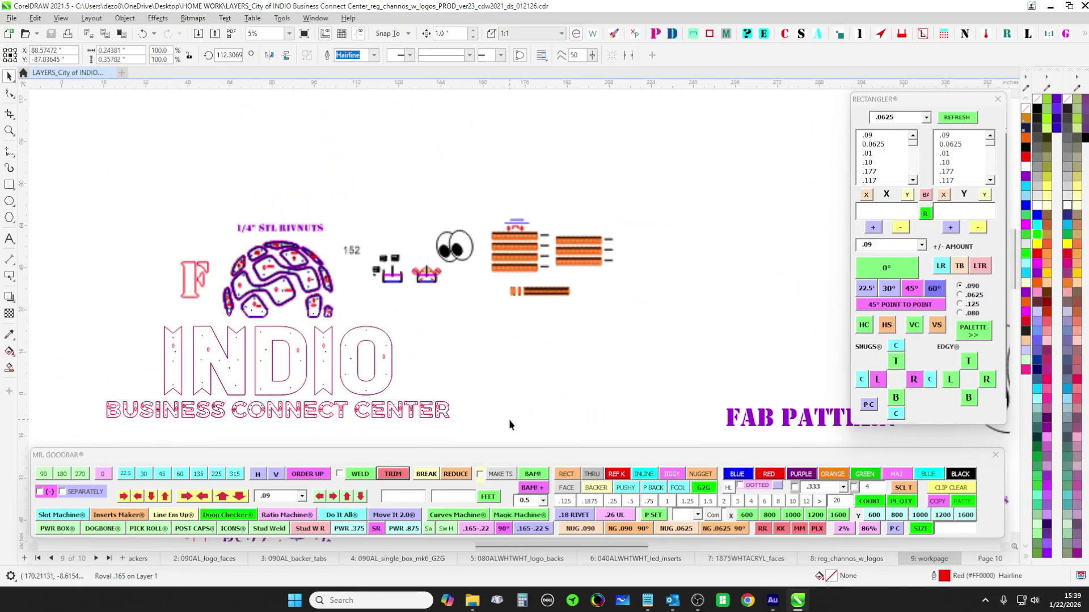
{"action": "scroll", "coordinate": [448, 227], "scroll_direction": "up", "scroll_amount": 9}
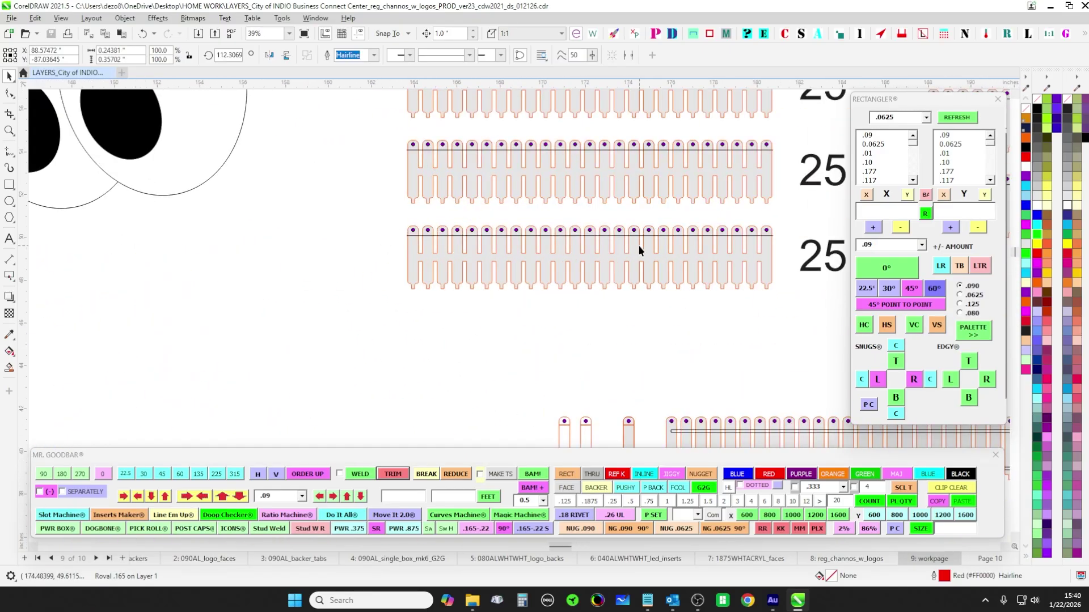
{"action": "left_click_drag", "start_coordinate": [269, 170], "coordinate": [269, 284]}
{"action": "scroll", "coordinate": [506, 180], "scroll_direction": "up", "scroll_amount": 3}
{"action": "left_click_drag", "start_coordinate": [505, 180], "coordinate": [326, 294]}
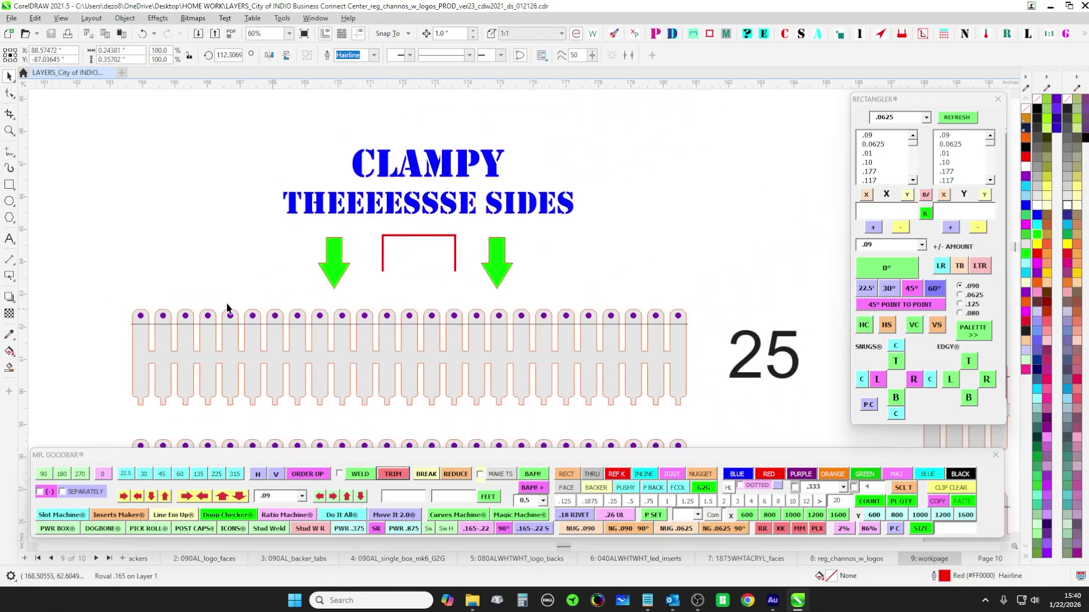
{"action": "scroll", "coordinate": [579, 283], "scroll_direction": "down", "scroll_amount": 3}
{"action": "scroll", "coordinate": [189, 253], "scroll_direction": "up", "scroll_amount": 7}
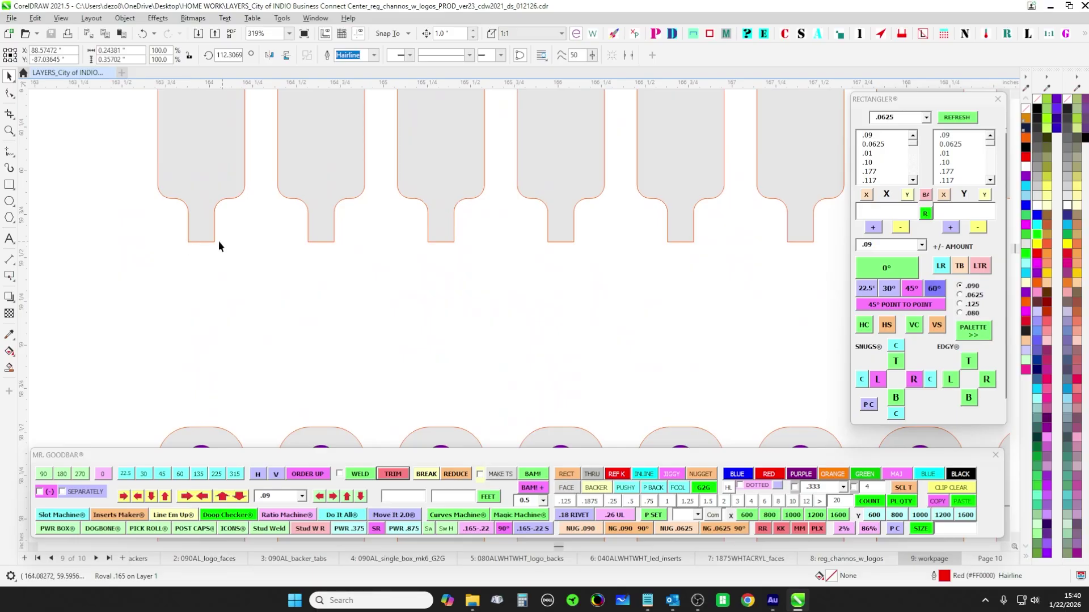
- Compare the screw-and-bolt cross-section with the sealed LIGHT LEAKS version, focusing on the clamped side walls
{"action": "scroll", "coordinate": [421, 296], "scroll_direction": "down", "scroll_amount": 5}
{"action": "left_click_drag", "start_coordinate": [247, 336], "coordinate": [614, 185]}
{"action": "scroll", "coordinate": [614, 185], "scroll_direction": "down", "scroll_amount": 3}
{"action": "scroll", "coordinate": [489, 258], "scroll_direction": "up", "scroll_amount": 3}
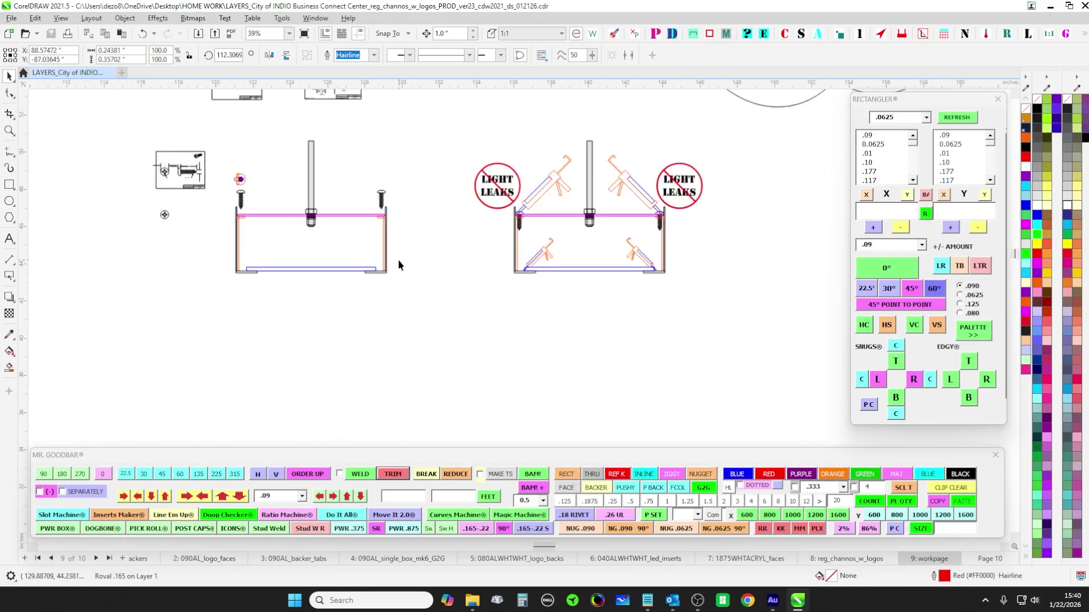
{"action": "scroll", "coordinate": [368, 270], "scroll_direction": "up", "scroll_amount": 3}
{"action": "scroll", "coordinate": [364, 294], "scroll_direction": "down", "scroll_amount": 6}
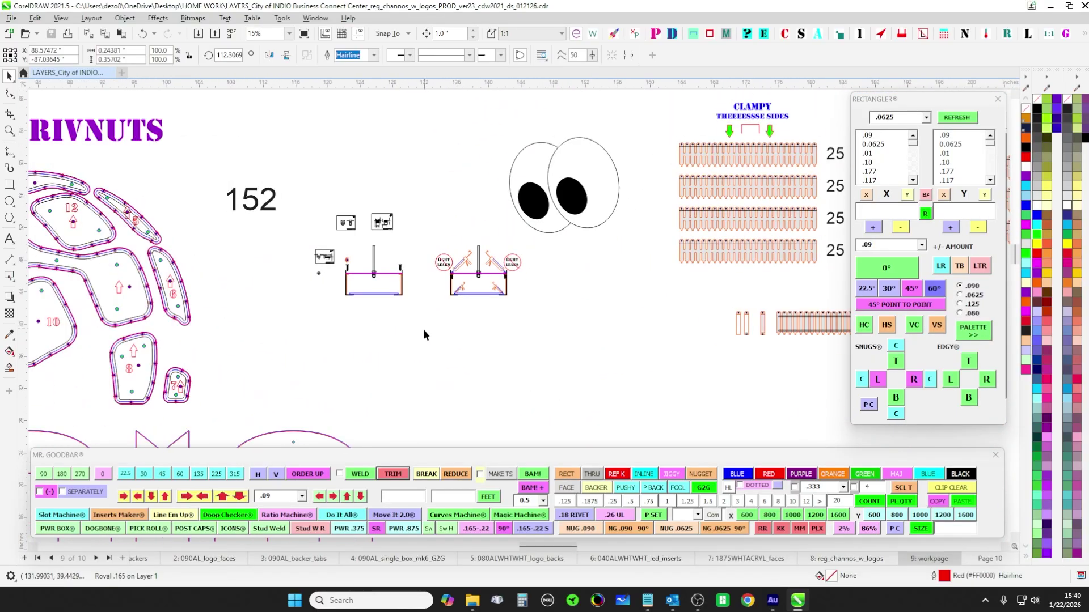
{"action": "left_click_drag", "start_coordinate": [424, 331], "coordinate": [578, 282]}
{"action": "scroll", "coordinate": [577, 241], "scroll_direction": "up", "scroll_amount": 5}
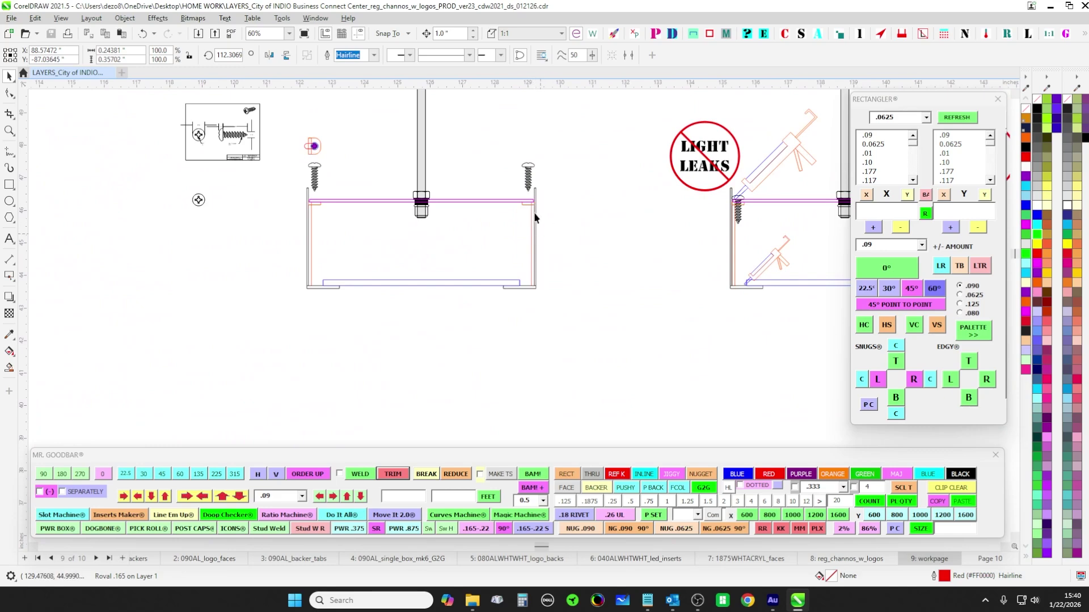
- Examine the clamp tab, purple hole and red slot on the outer edge of globe piece 6
{"action": "scroll", "coordinate": [503, 245], "scroll_direction": "down", "scroll_amount": 3}
{"action": "left_click_drag", "start_coordinate": [274, 256], "coordinate": [578, 250]}
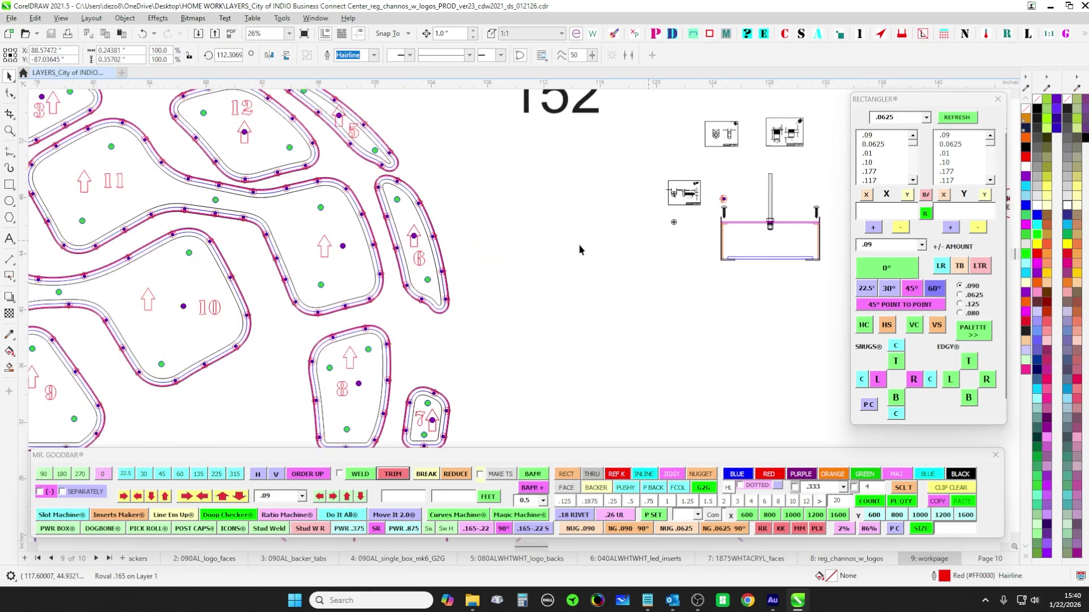
{"action": "scroll", "coordinate": [433, 187], "scroll_direction": "up", "scroll_amount": 7}
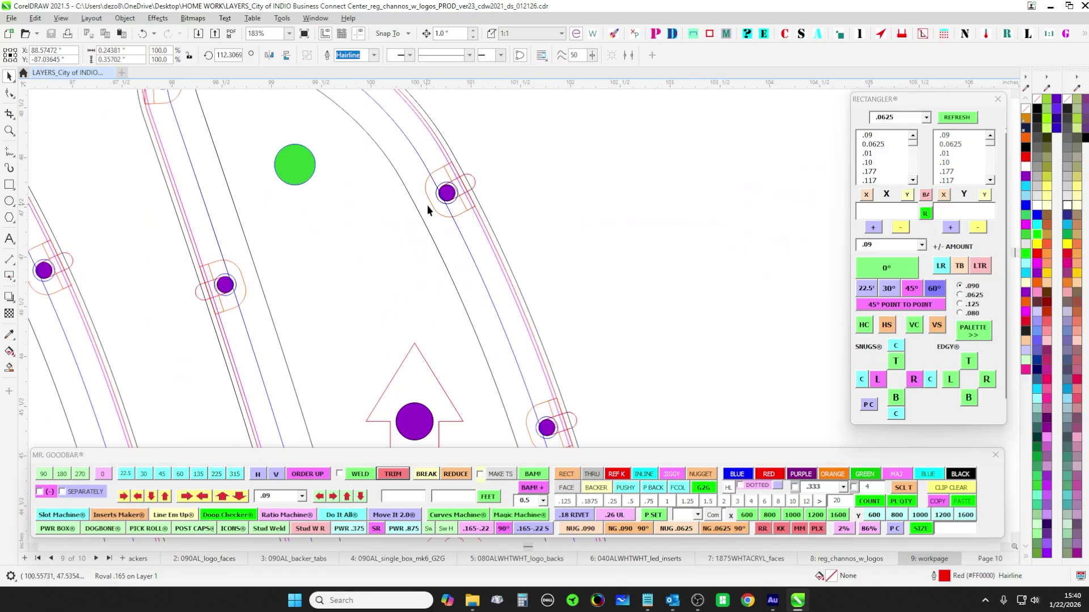
{"action": "scroll", "coordinate": [438, 183], "scroll_direction": "up", "scroll_amount": 3}
{"action": "scroll", "coordinate": [437, 193], "scroll_direction": "down", "scroll_amount": 3}
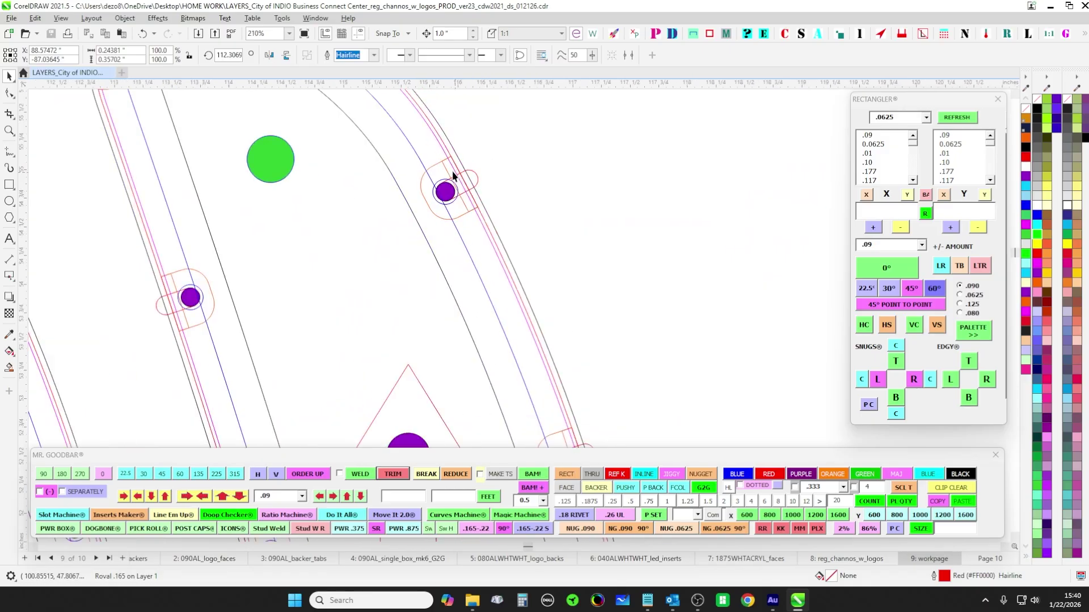
{"action": "scroll", "coordinate": [432, 204], "scroll_direction": "up", "scroll_amount": 3}
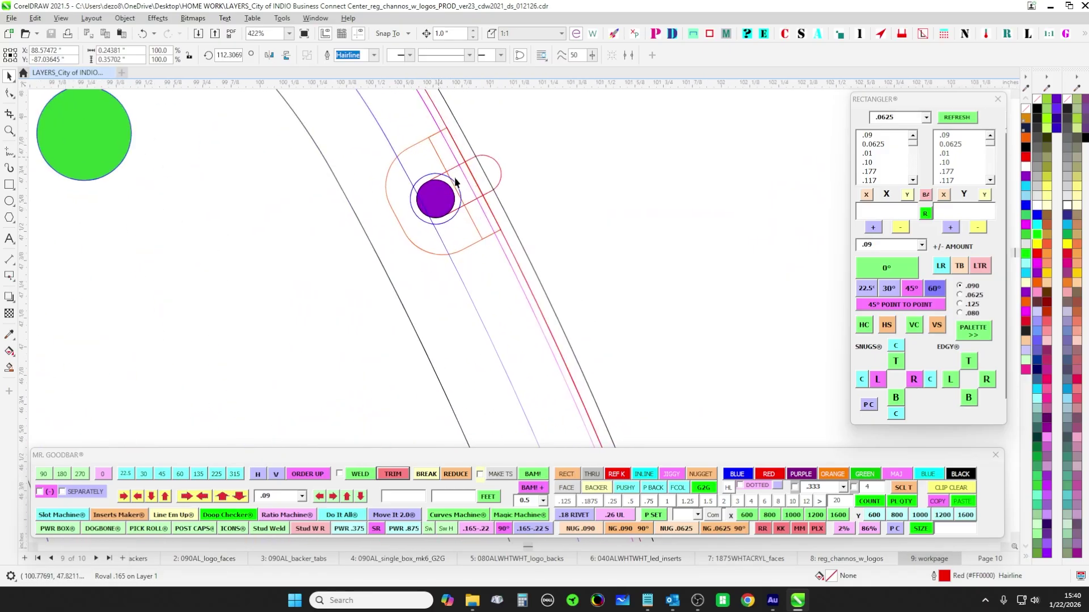
{"action": "scroll", "coordinate": [468, 195], "scroll_direction": "down", "scroll_amount": 1}
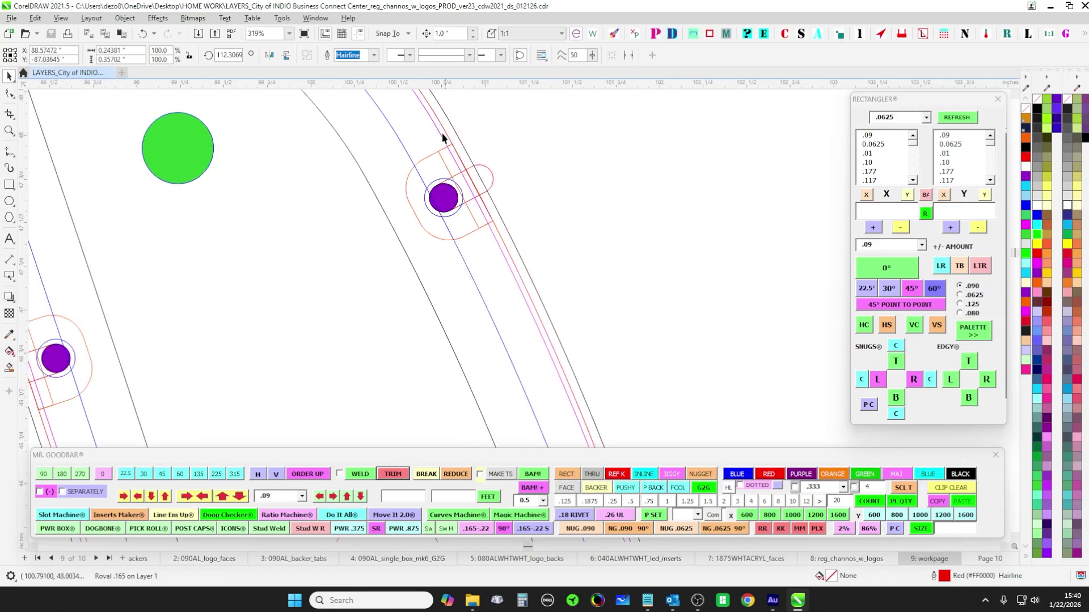
{"action": "scroll", "coordinate": [467, 202], "scroll_direction": "down", "scroll_amount": 5}
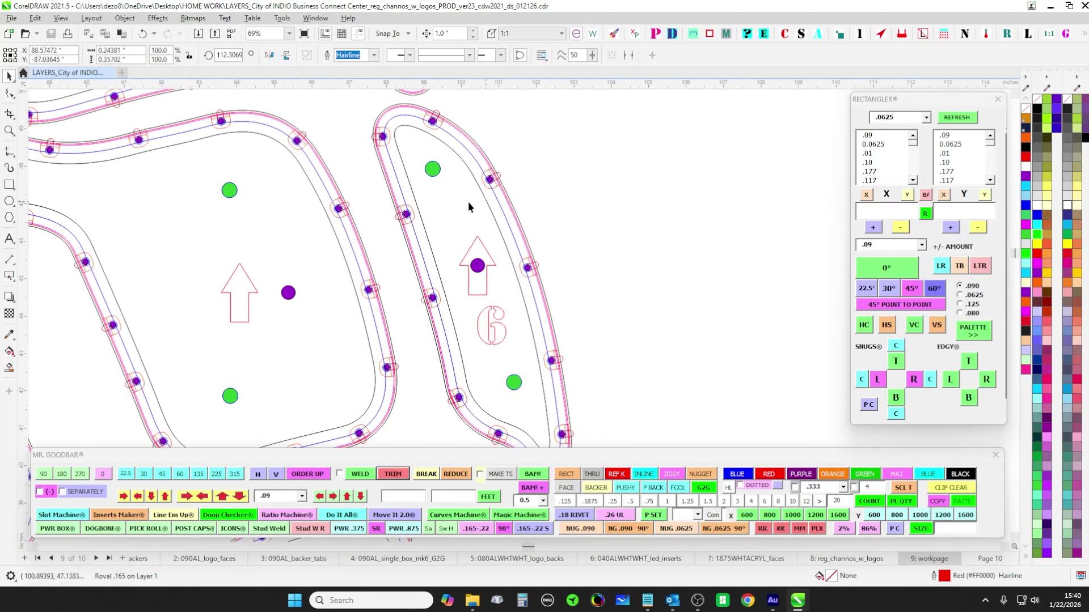
{"action": "scroll", "coordinate": [605, 220], "scroll_direction": "down", "scroll_amount": 6}
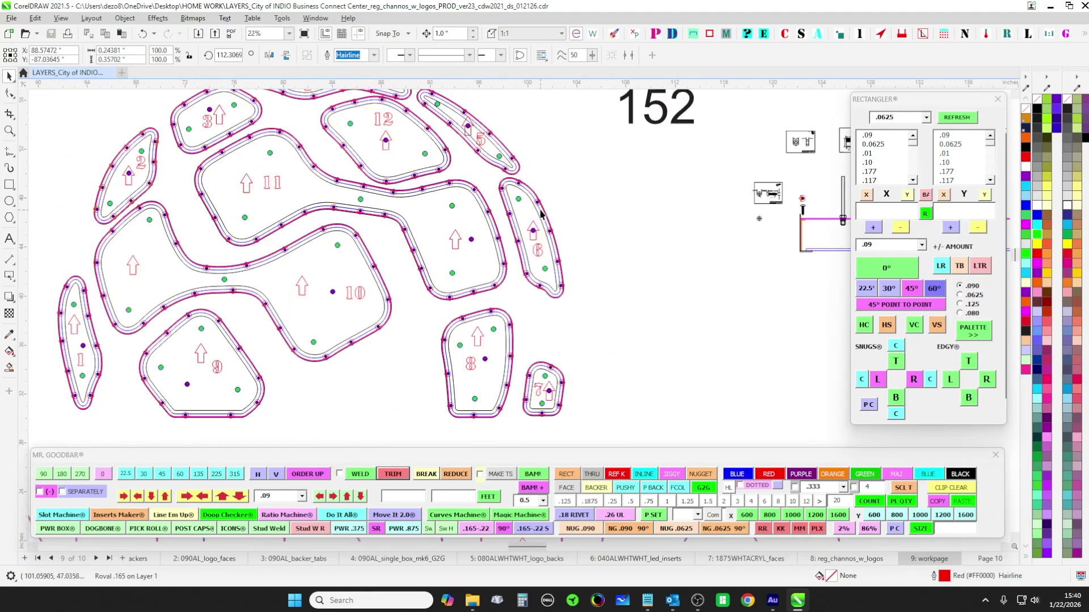
- Raise the magenta backer of the screw-and-bolt cross-section 3 inches, clear of the channel
{"action": "scroll", "coordinate": [511, 180], "scroll_direction": "up", "scroll_amount": 5}
{"action": "scroll", "coordinate": [457, 169], "scroll_direction": "up", "scroll_amount": 1}
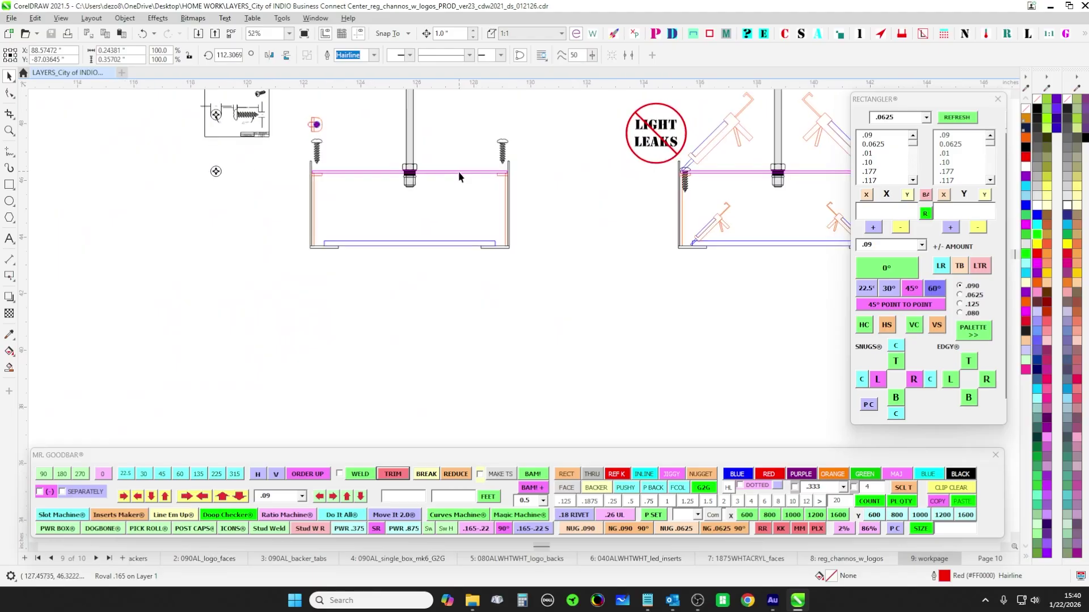
{"action": "left_click", "coordinate": [458, 172]}
{"action": "key", "text": "Up"}
{"action": "key", "text": "Up"}
{"action": "key", "text": "Up"}
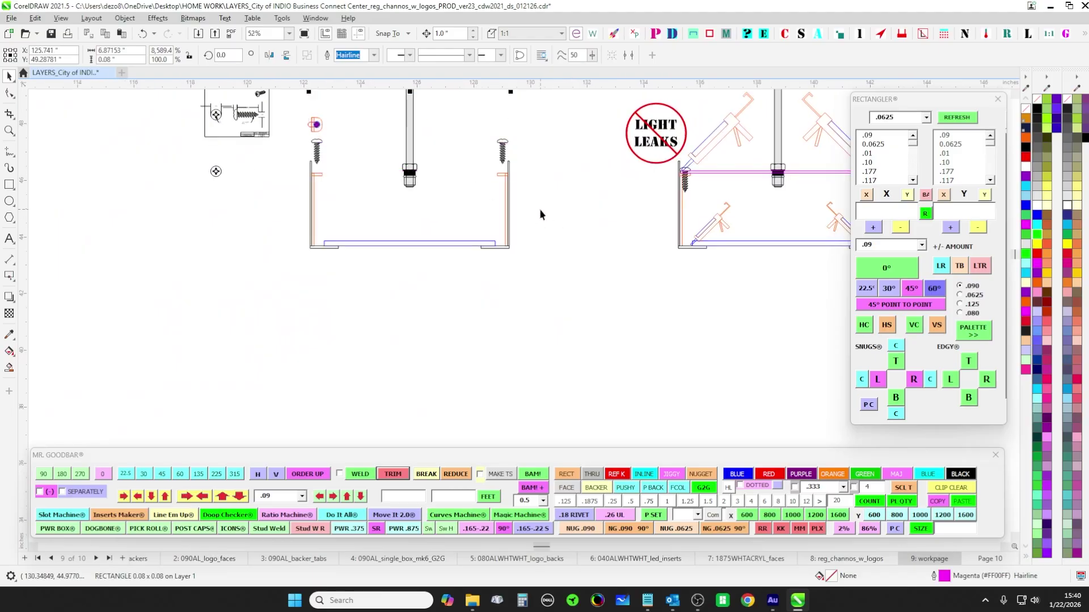
- Select the red slot in the clamp tab detail above the screw, and compare it with the CLAMPY tab strips
{"action": "left_click_drag", "start_coordinate": [379, 180], "coordinate": [404, 243]}
{"action": "scroll", "coordinate": [375, 235], "scroll_direction": "up", "scroll_amount": 5}
{"action": "scroll", "coordinate": [363, 216], "scroll_direction": "down", "scroll_amount": 6}
{"action": "scroll", "coordinate": [340, 176], "scroll_direction": "up", "scroll_amount": 2}
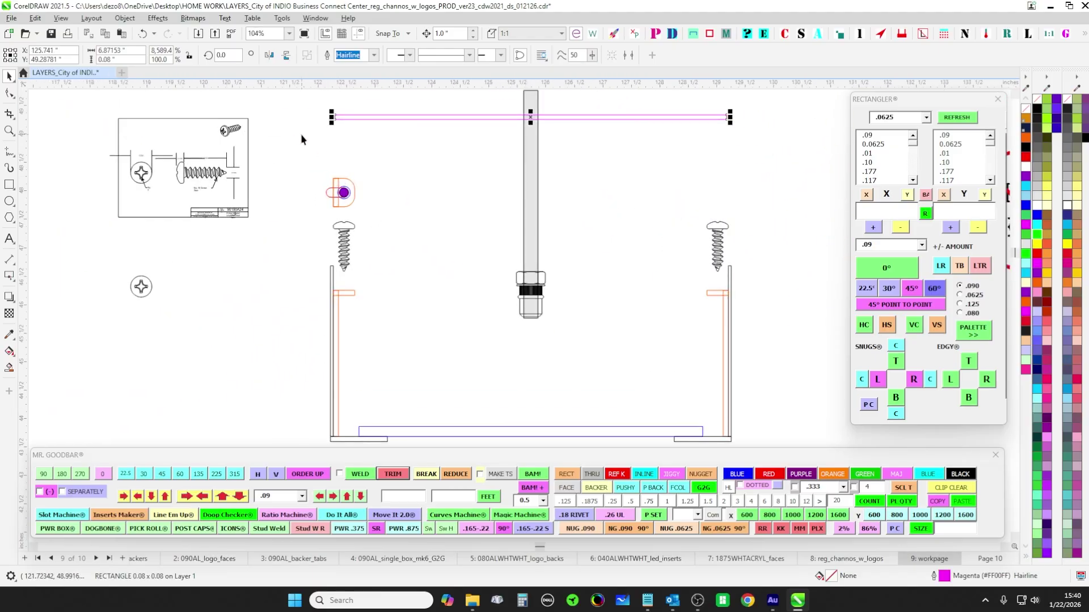
{"action": "scroll", "coordinate": [330, 177], "scroll_direction": "up", "scroll_amount": 8}
{"action": "left_click_drag", "start_coordinate": [278, 152], "coordinate": [466, 262]}
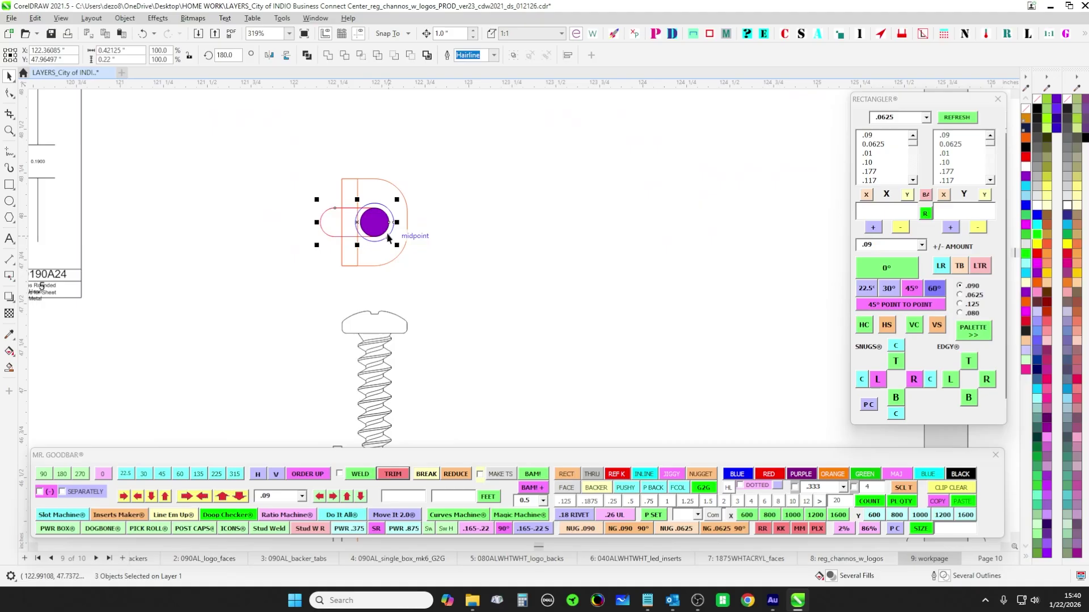
{"action": "left_click", "coordinate": [331, 220]}
{"action": "scroll", "coordinate": [200, 253], "scroll_direction": "down", "scroll_amount": 4}
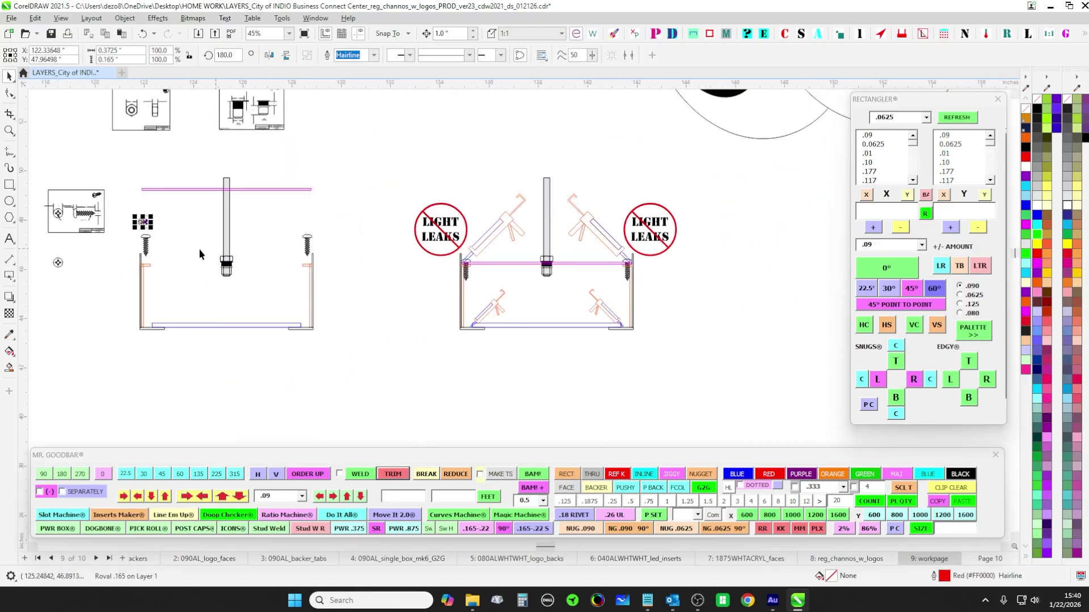
{"action": "left_click_drag", "start_coordinate": [736, 206], "coordinate": [431, 294]}
{"action": "scroll", "coordinate": [553, 302], "scroll_direction": "down", "scroll_amount": 7}
{"action": "scroll", "coordinate": [615, 261], "scroll_direction": "up", "scroll_amount": 5}
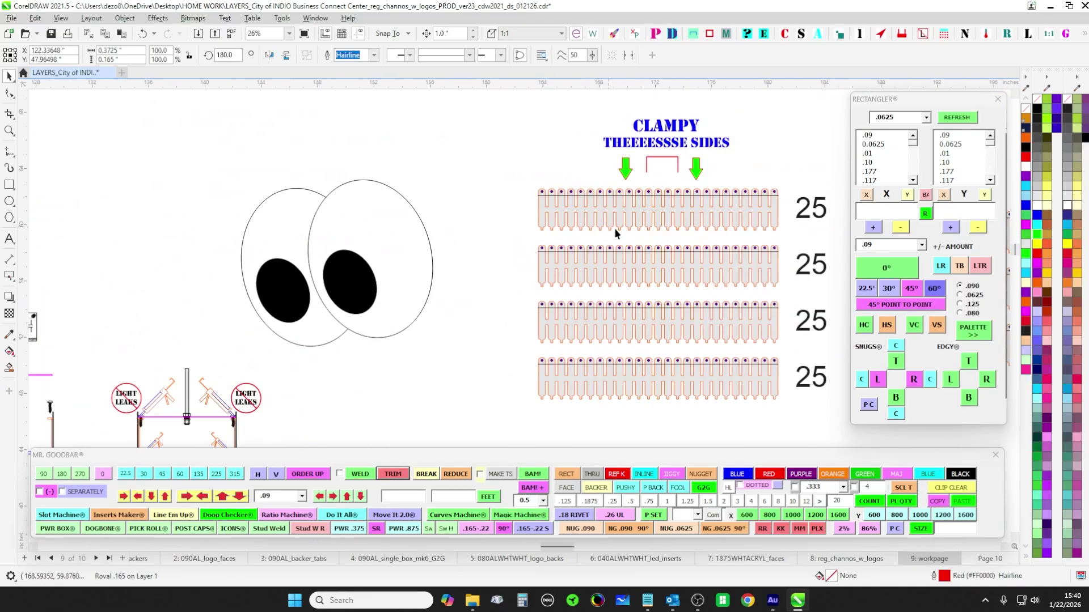
{"action": "scroll", "coordinate": [573, 275], "scroll_direction": "down", "scroll_amount": 3}
{"action": "scroll", "coordinate": [460, 279], "scroll_direction": "up", "scroll_amount": 6}
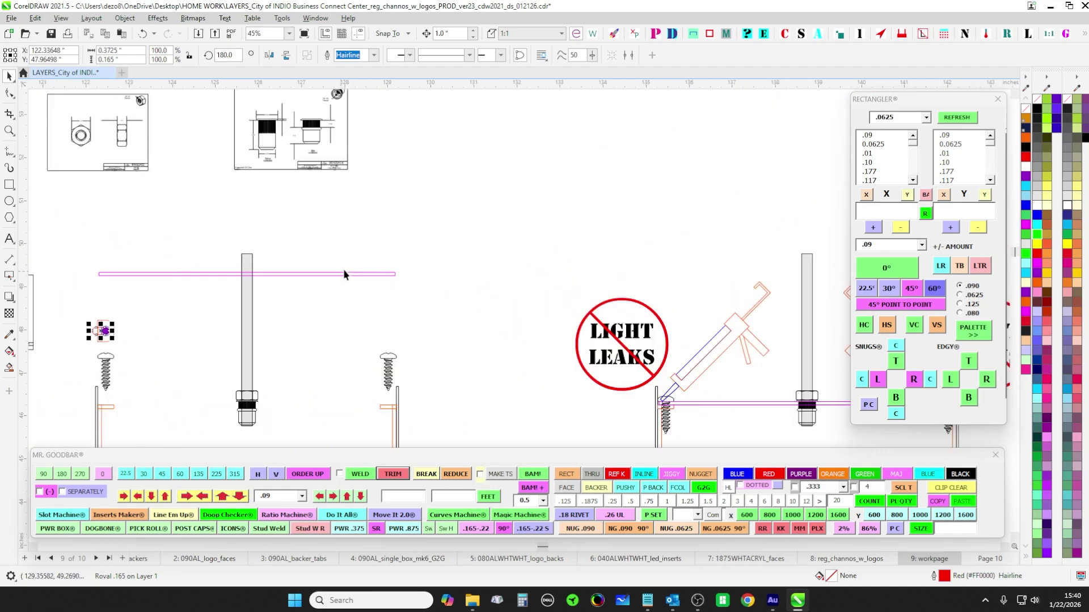
- Lower the magenta backer of the screw-and-bolt cross-section 3 inches, back onto the clamp tabs
{"action": "left_click_drag", "start_coordinate": [345, 275], "coordinate": [498, 269]}
{"action": "left_click_drag", "start_coordinate": [199, 227], "coordinate": [284, 166]}
{"action": "key", "text": "Down"}
{"action": "key", "text": "Down"}
{"action": "key", "text": "Down"}
- Try tilting the blue face between the lower lips of the LIGHT LEAKS cross-section, and undo the changes
{"action": "left_click_drag", "start_coordinate": [592, 397], "coordinate": [428, 287]}
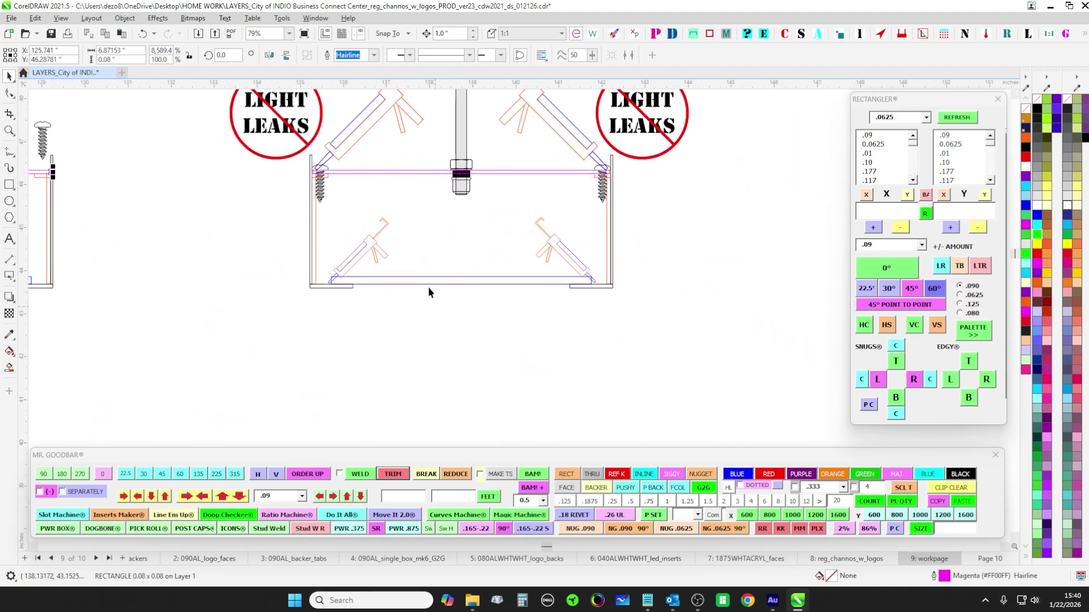
{"action": "left_click", "coordinate": [428, 280]}
{"action": "scroll", "coordinate": [427, 287], "scroll_direction": "down", "scroll_amount": 4}
{"action": "scroll", "coordinate": [430, 287], "scroll_direction": "up", "scroll_amount": 7}
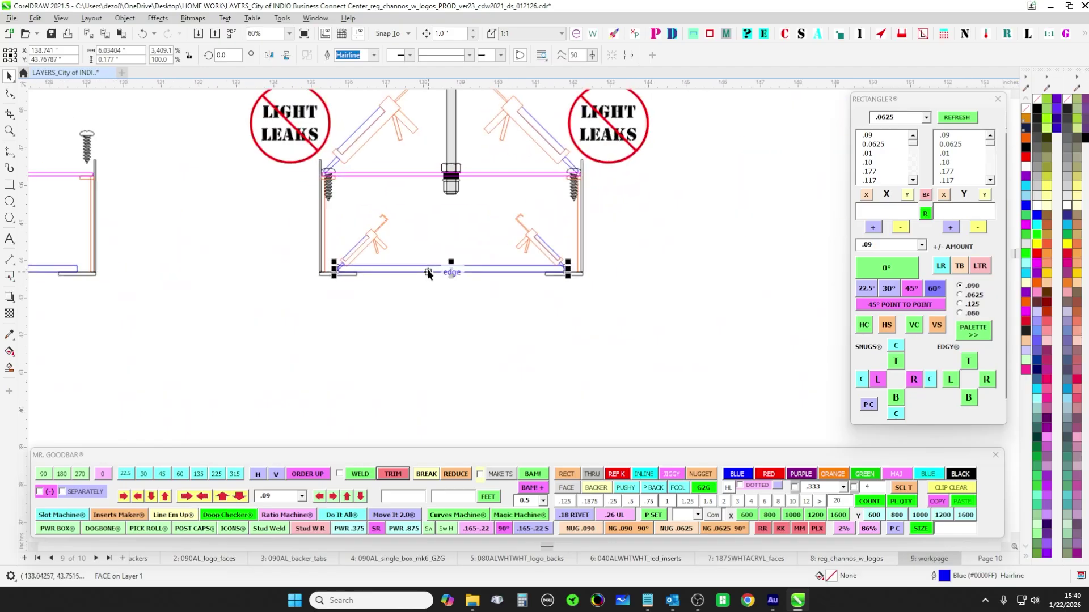
{"action": "scroll", "coordinate": [440, 281], "scroll_direction": "up", "scroll_amount": 3}
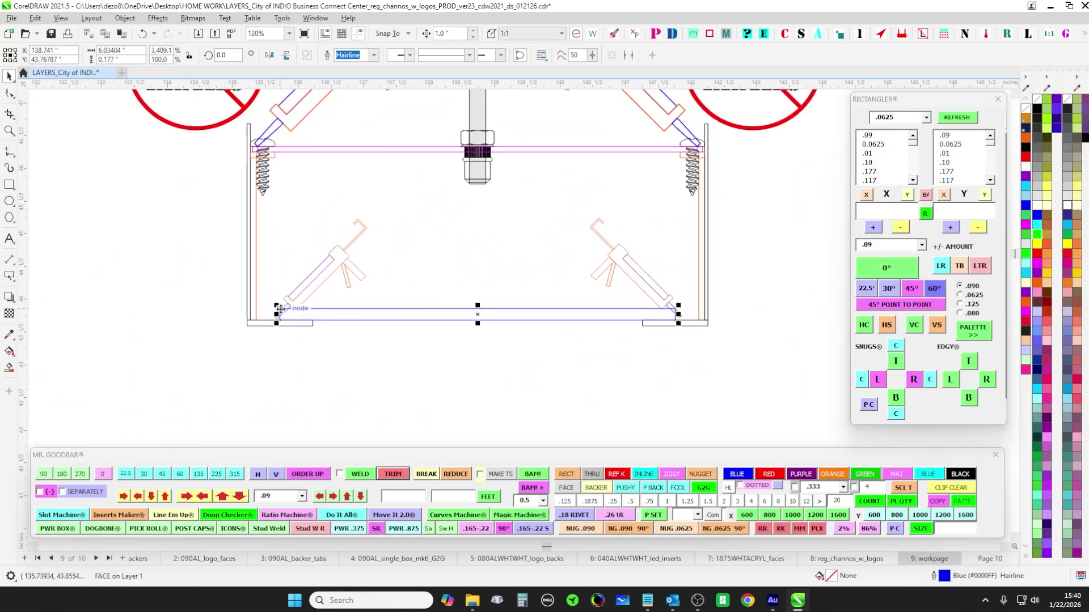
{"action": "left_click", "coordinate": [315, 309]}
{"action": "left_click_drag", "start_coordinate": [675, 309], "coordinate": [664, 388]}
{"action": "left_click", "coordinate": [501, 324]}
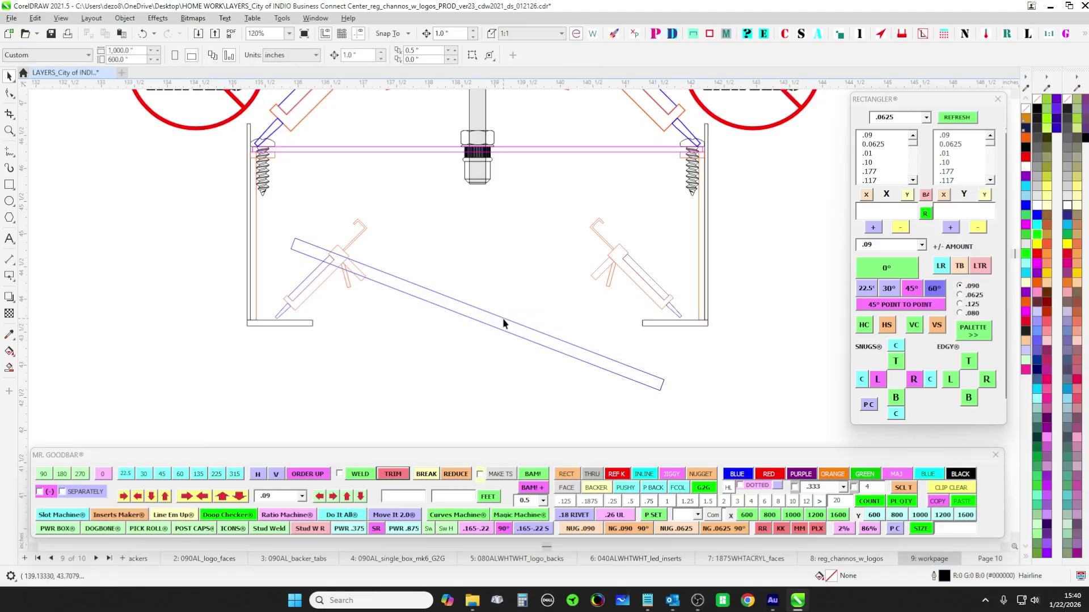
{"action": "left_click_drag", "start_coordinate": [502, 323], "coordinate": [505, 266]}
{"action": "key", "text": "ctrl+z"}
{"action": "key", "text": "ctrl+z"}
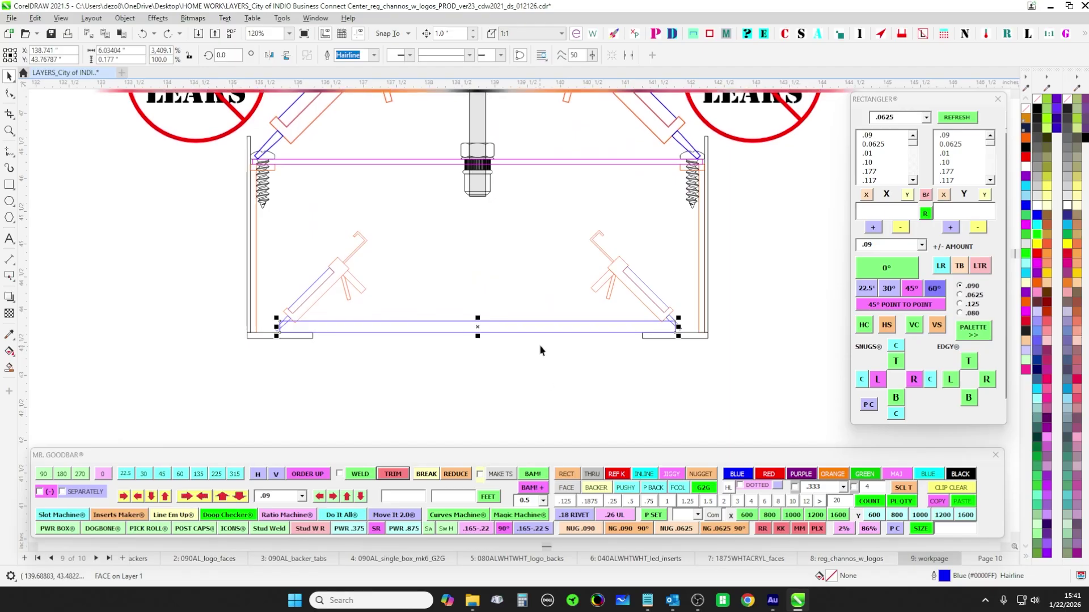
- Examine the clamp tabs and slots around the edge of piece 3 in the mirrored globe layout
{"action": "scroll", "coordinate": [595, 262], "scroll_direction": "down", "scroll_amount": 7}
{"action": "scroll", "coordinate": [558, 345], "scroll_direction": "up", "scroll_amount": 2}
{"action": "scroll", "coordinate": [642, 246], "scroll_direction": "down", "scroll_amount": 2}
{"action": "left_click_drag", "start_coordinate": [701, 296], "coordinate": [676, 114]}
{"action": "scroll", "coordinate": [470, 296], "scroll_direction": "up", "scroll_amount": 2}
{"action": "scroll", "coordinate": [481, 218], "scroll_direction": "up", "scroll_amount": 5}
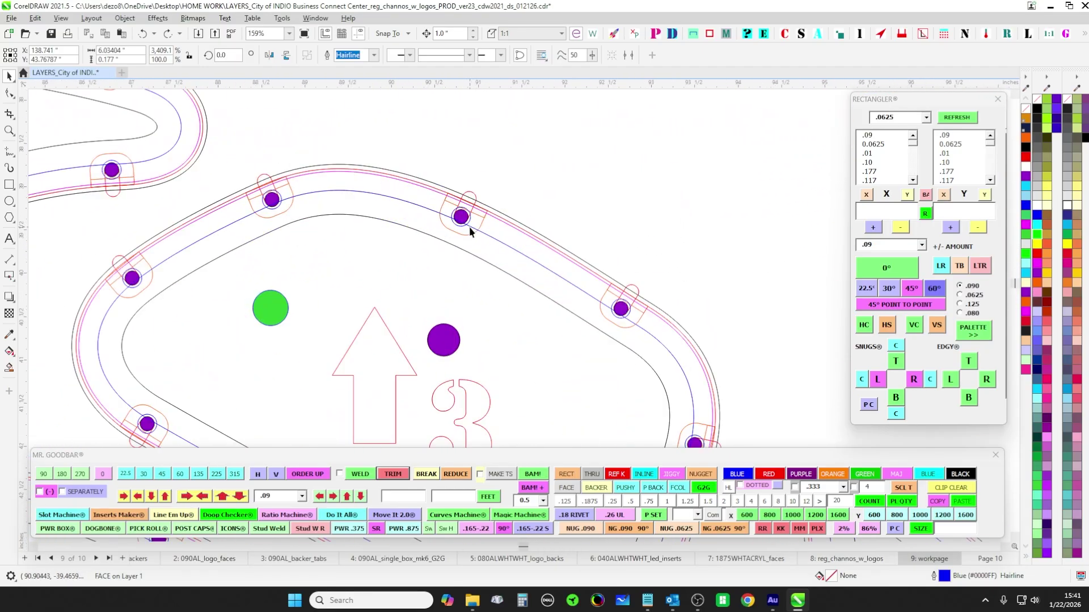
{"action": "left_click", "coordinate": [486, 235]}
{"action": "scroll", "coordinate": [486, 235], "scroll_direction": "up", "scroll_amount": 2}
{"action": "left_click", "coordinate": [579, 175]}
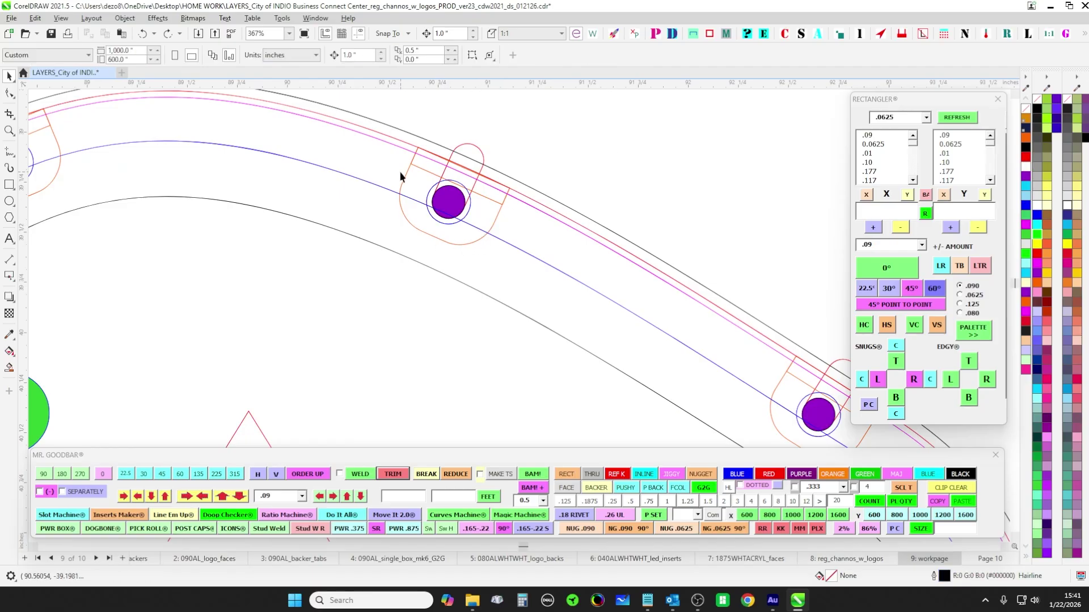
{"action": "scroll", "coordinate": [401, 177], "scroll_direction": "down", "scroll_amount": 2}
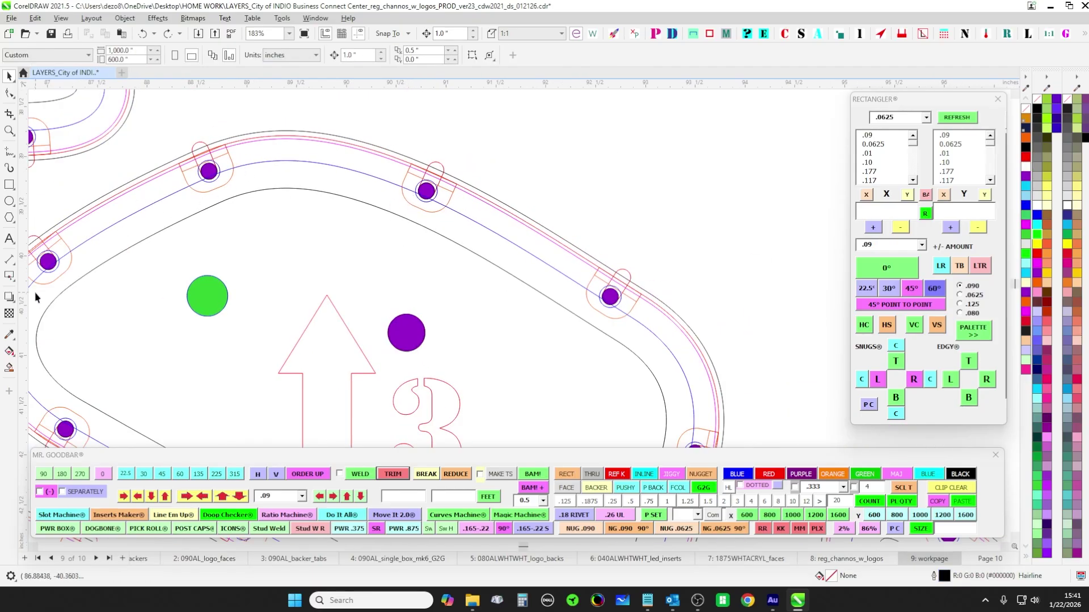
{"action": "left_click_drag", "start_coordinate": [216, 290], "coordinate": [465, 213]}
{"action": "scroll", "coordinate": [317, 196], "scroll_direction": "up", "scroll_amount": 2}
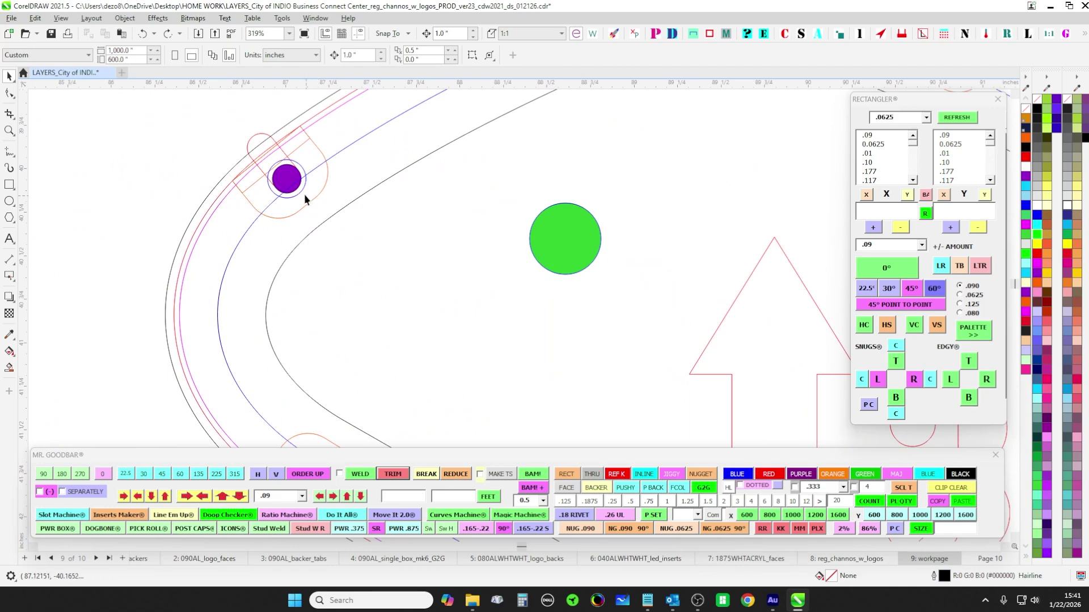
{"action": "scroll", "coordinate": [313, 204], "scroll_direction": "down", "scroll_amount": 2}
{"action": "scroll", "coordinate": [333, 241], "scroll_direction": "down", "scroll_amount": 1}
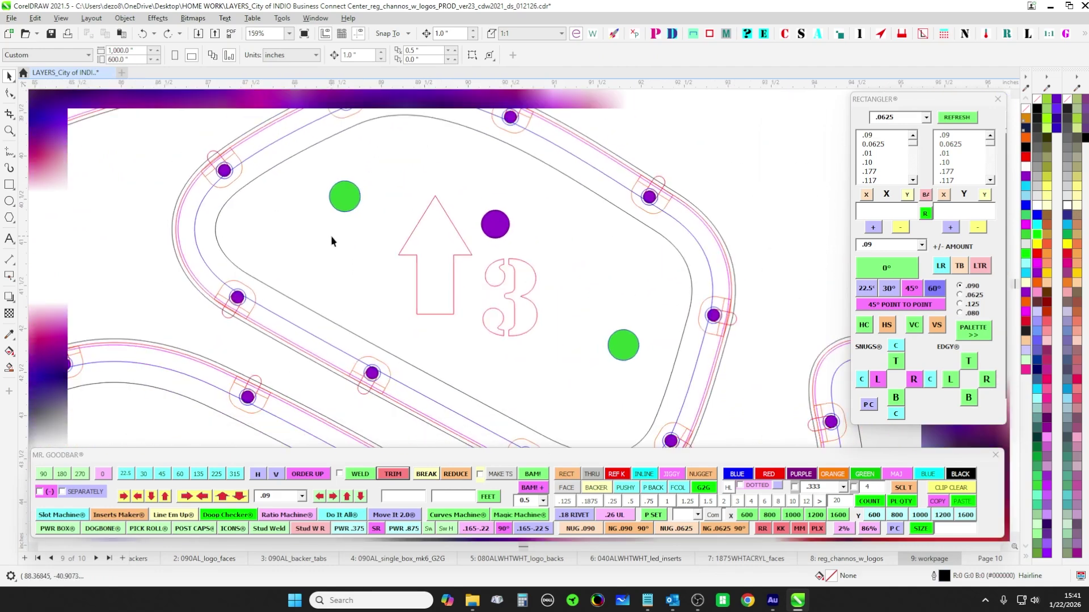
- Move the blue inline outline of piece 3 down 0.25 inch and clear the selection
{"action": "left_click", "coordinate": [609, 180]}
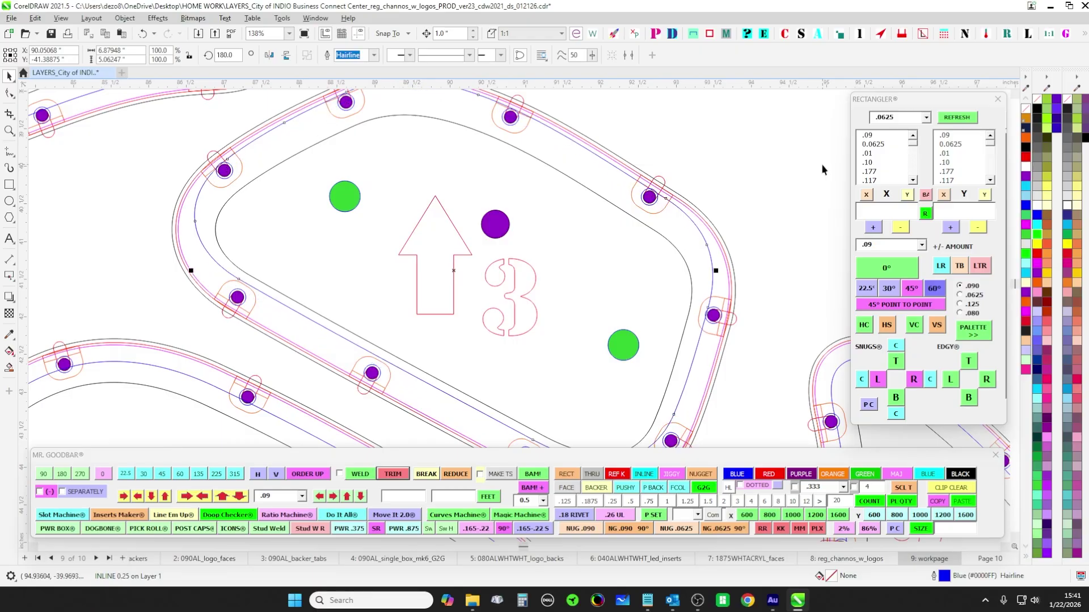
{"action": "scroll", "coordinate": [367, 369], "scroll_direction": "up", "scroll_amount": 3}
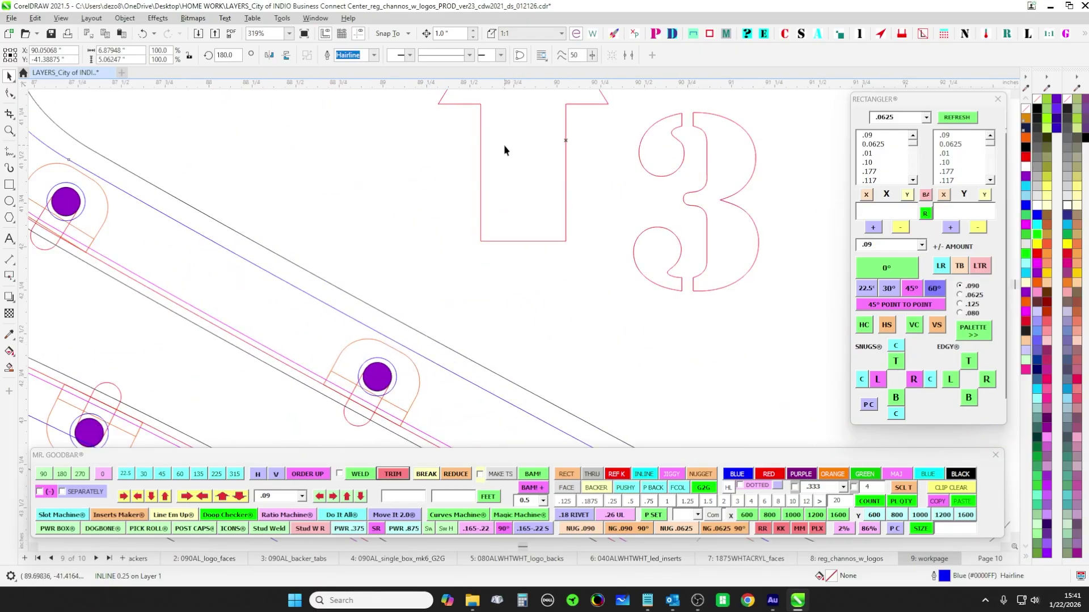
{"action": "scroll", "coordinate": [359, 337], "scroll_direction": "down", "scroll_amount": 4}
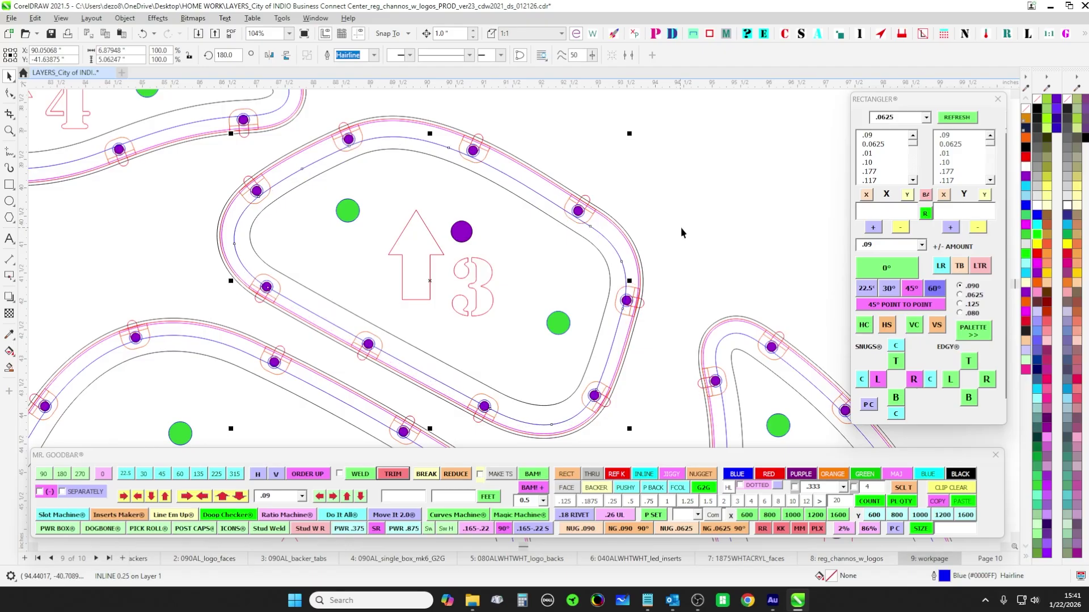
{"action": "left_click", "coordinate": [582, 231]}
- Inspect the blue inline outline against the clamp tab holes along the upper sloping edge of piece 3
{"action": "scroll", "coordinate": [583, 230], "scroll_direction": "up", "scroll_amount": 2}
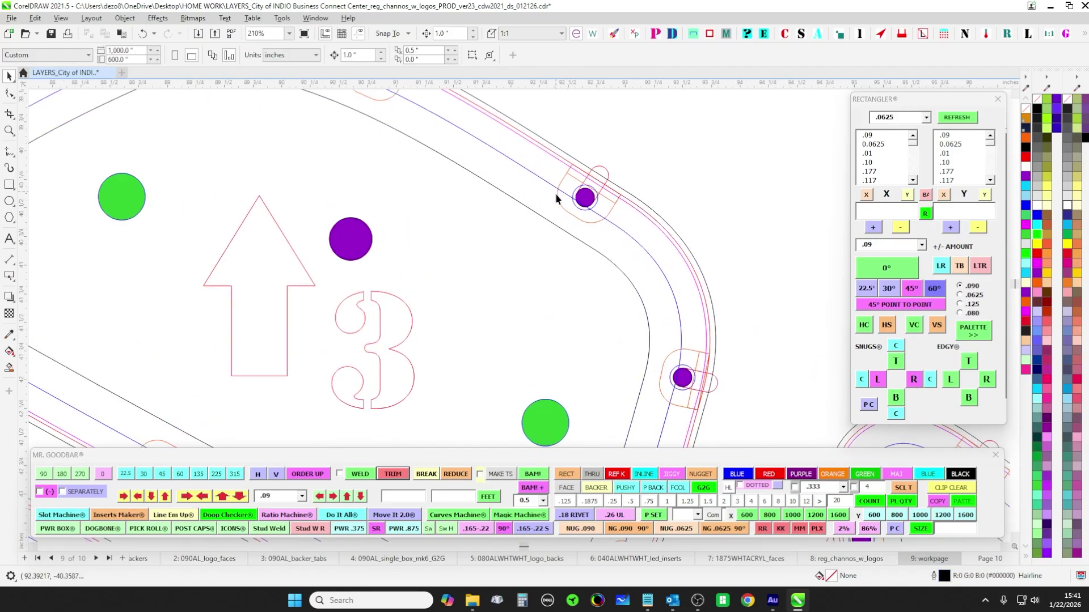
{"action": "scroll", "coordinate": [544, 198], "scroll_direction": "down", "scroll_amount": 2}
{"action": "left_click_drag", "start_coordinate": [622, 204], "coordinate": [632, 226]}
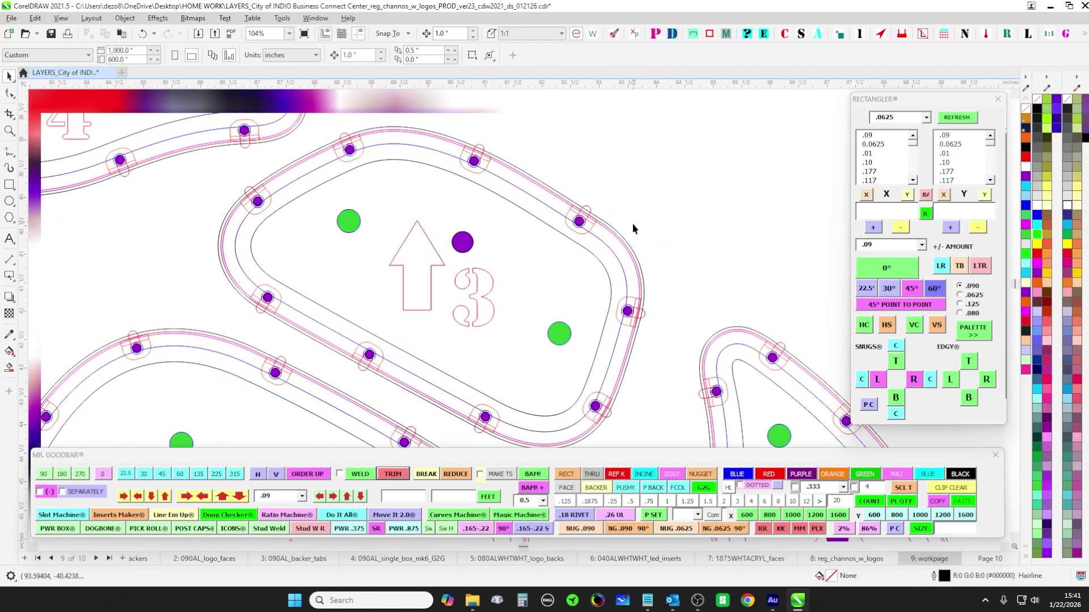
{"action": "scroll", "coordinate": [631, 233], "scroll_direction": "down", "scroll_amount": 1}
{"action": "scroll", "coordinate": [576, 219], "scroll_direction": "up", "scroll_amount": 2}
{"action": "scroll", "coordinate": [577, 223], "scroll_direction": "up", "scroll_amount": 1}
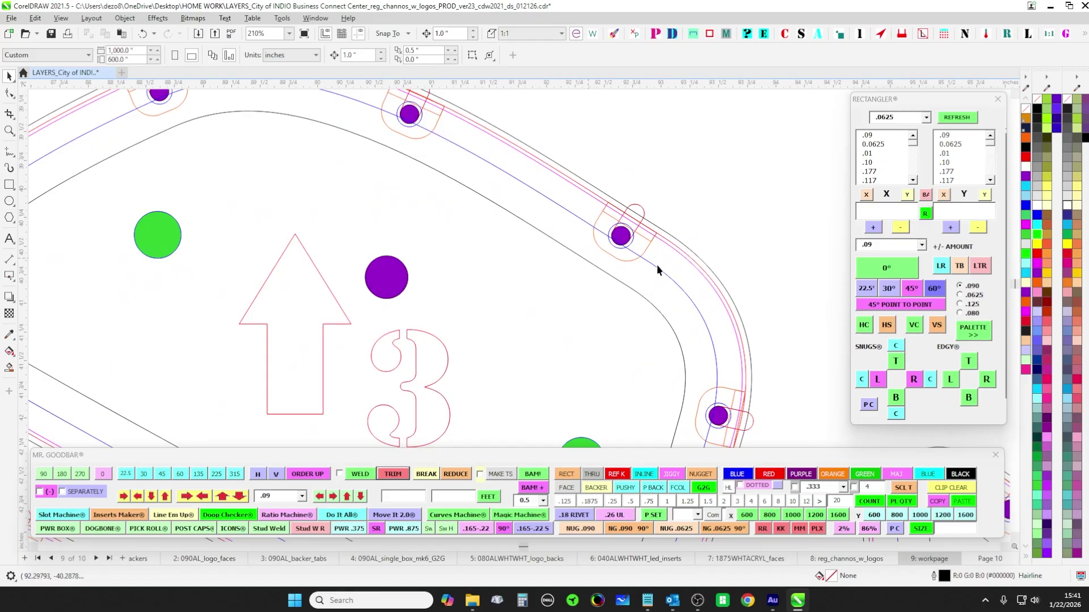
{"action": "scroll", "coordinate": [433, 153], "scroll_direction": "down", "scroll_amount": 1}
{"action": "scroll", "coordinate": [457, 142], "scroll_direction": "up", "scroll_amount": 2}
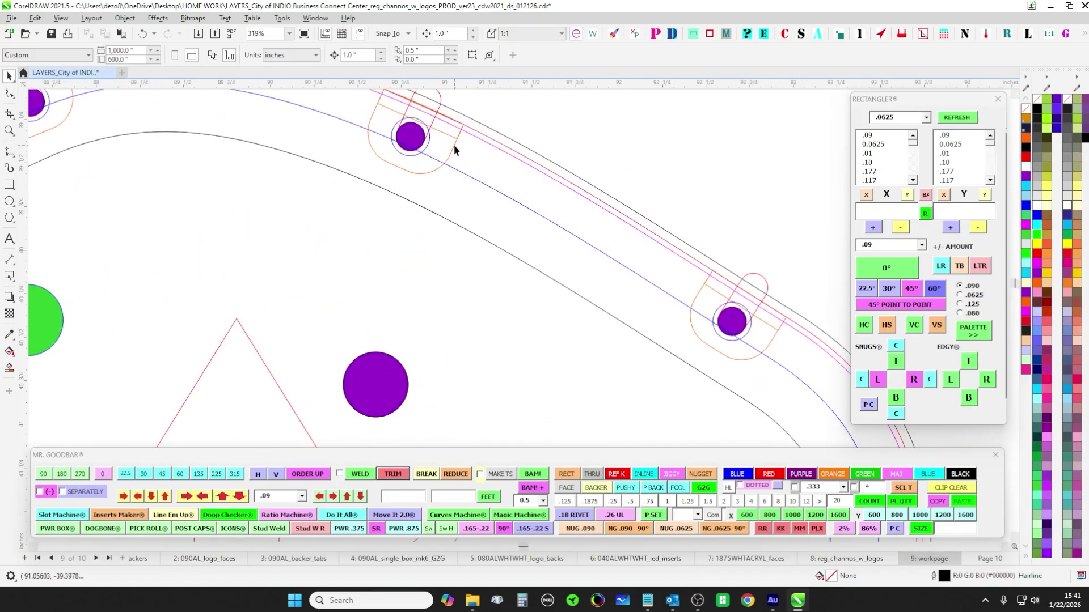
- Reselect the blue inline outline of piece 3 and shift its vertical position to about -41.576 inches
{"action": "left_click", "coordinate": [453, 144]}
{"action": "left_click", "coordinate": [509, 199]}
{"action": "scroll", "coordinate": [491, 197], "scroll_direction": "down", "scroll_amount": 3}
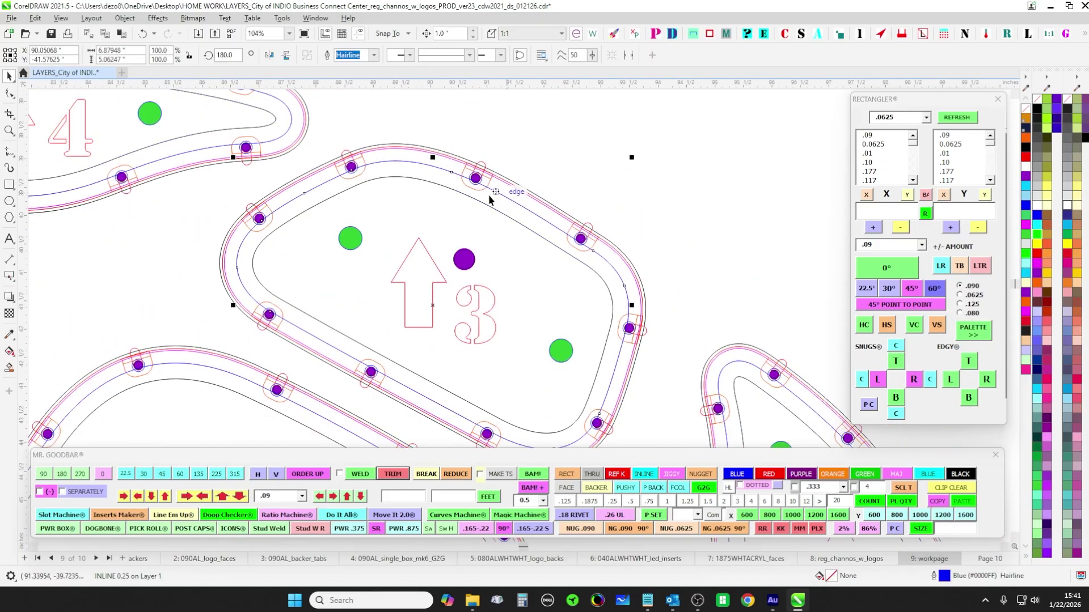
{"action": "scroll", "coordinate": [491, 197], "scroll_direction": "down", "scroll_amount": 3}
{"action": "scroll", "coordinate": [465, 162], "scroll_direction": "up", "scroll_amount": 2}
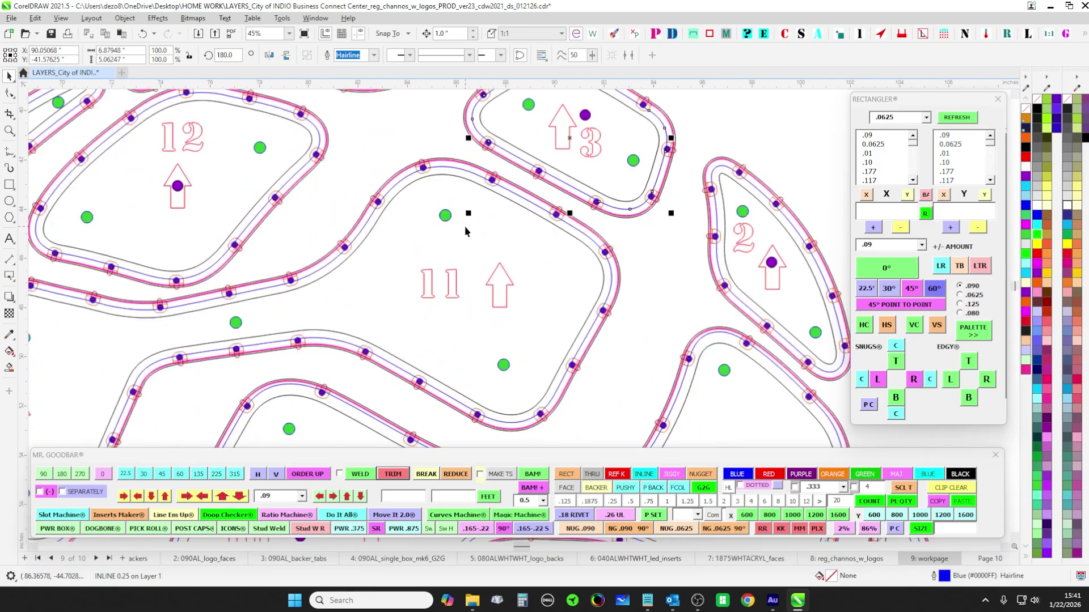
- Select the blue inline outline of piece 11 and move it down 0.125 inch
{"action": "left_click", "coordinate": [465, 160]}
{"action": "scroll", "coordinate": [466, 159], "scroll_direction": "down", "scroll_amount": 2}
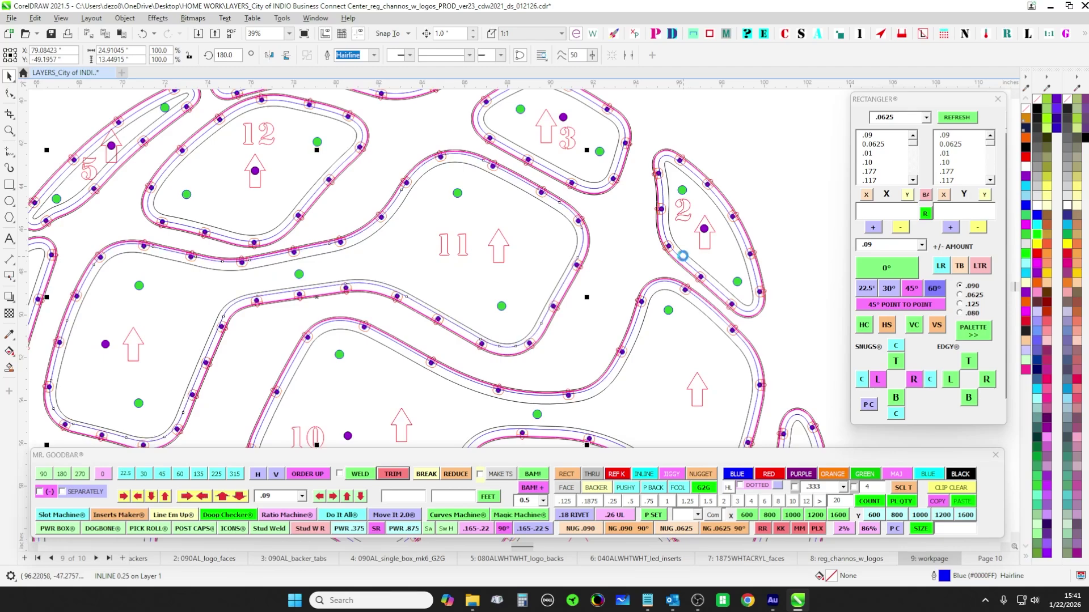
{"action": "scroll", "coordinate": [468, 169], "scroll_direction": "up", "scroll_amount": 3}
{"action": "scroll", "coordinate": [321, 153], "scroll_direction": "down", "scroll_amount": 3}
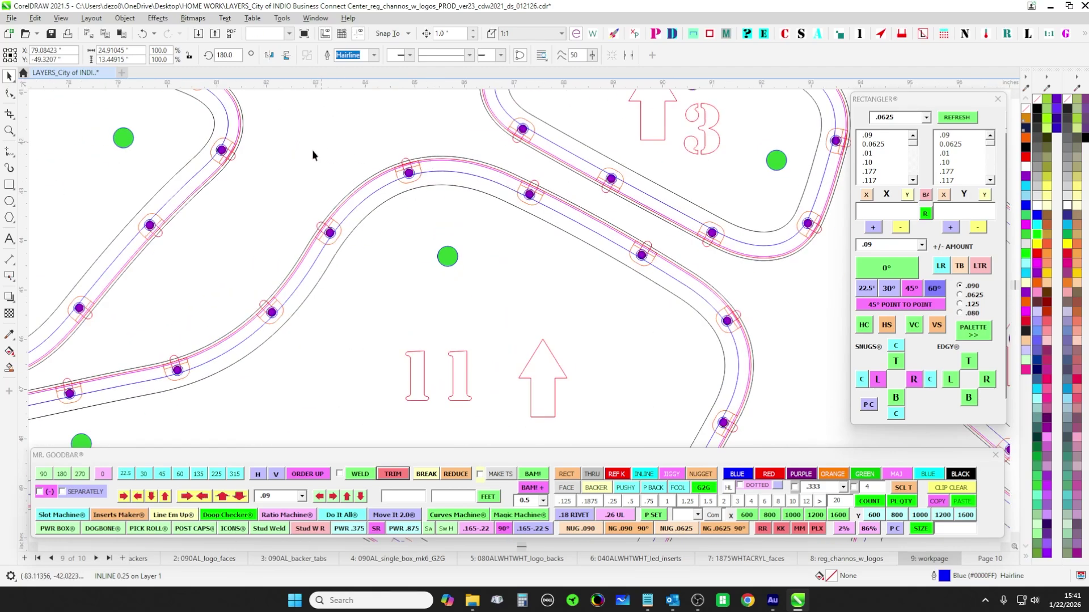
- Clear the selection and examine the two channel cross-section diagrams beside the globe logo
{"action": "left_click", "coordinate": [336, 149]}
{"action": "scroll", "coordinate": [350, 249], "scroll_direction": "down", "scroll_amount": 5}
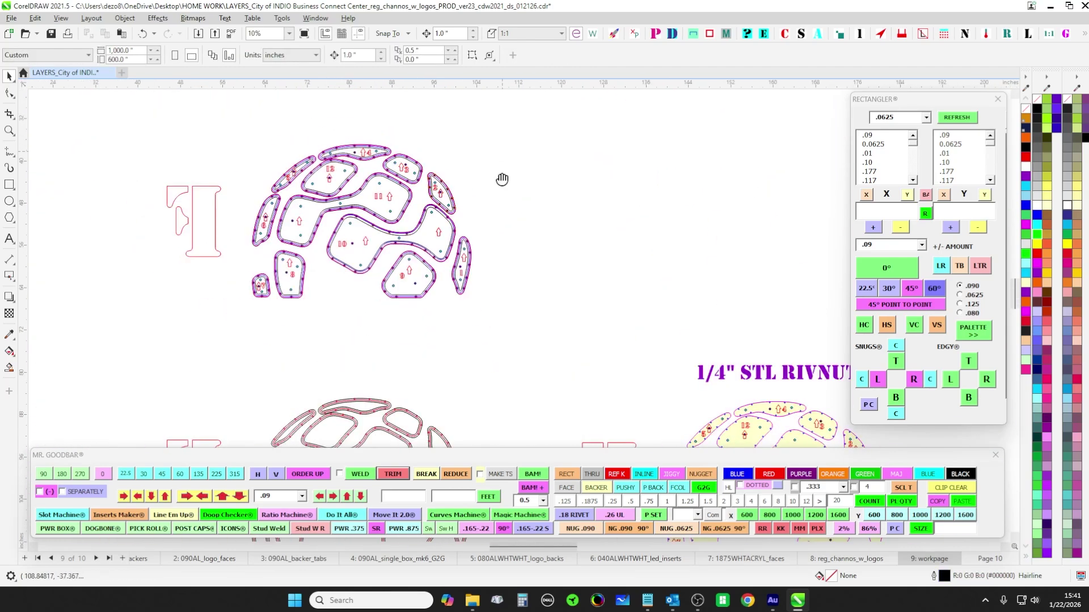
{"action": "scroll", "coordinate": [533, 275], "scroll_direction": "up", "scroll_amount": 8}
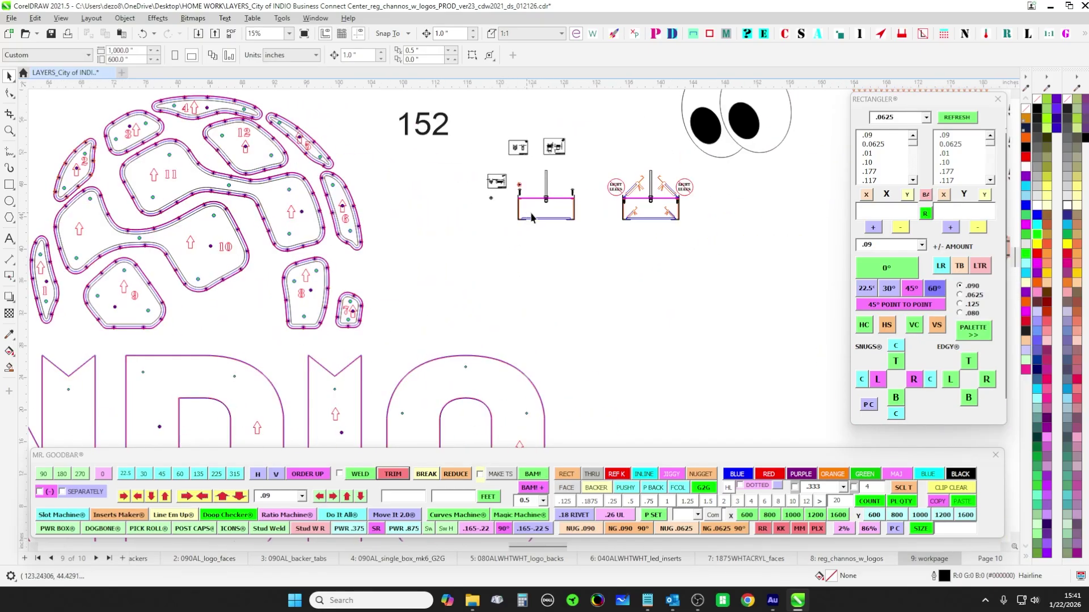
{"action": "scroll", "coordinate": [608, 276], "scroll_direction": "down", "scroll_amount": 3}
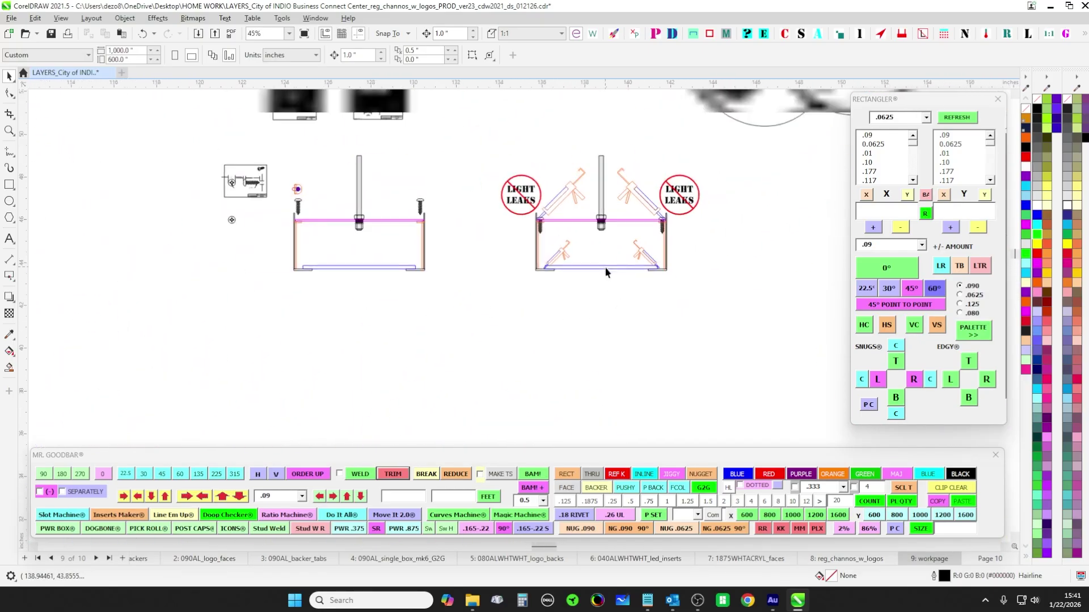
{"action": "left_click_drag", "start_coordinate": [540, 311], "coordinate": [581, 314]}
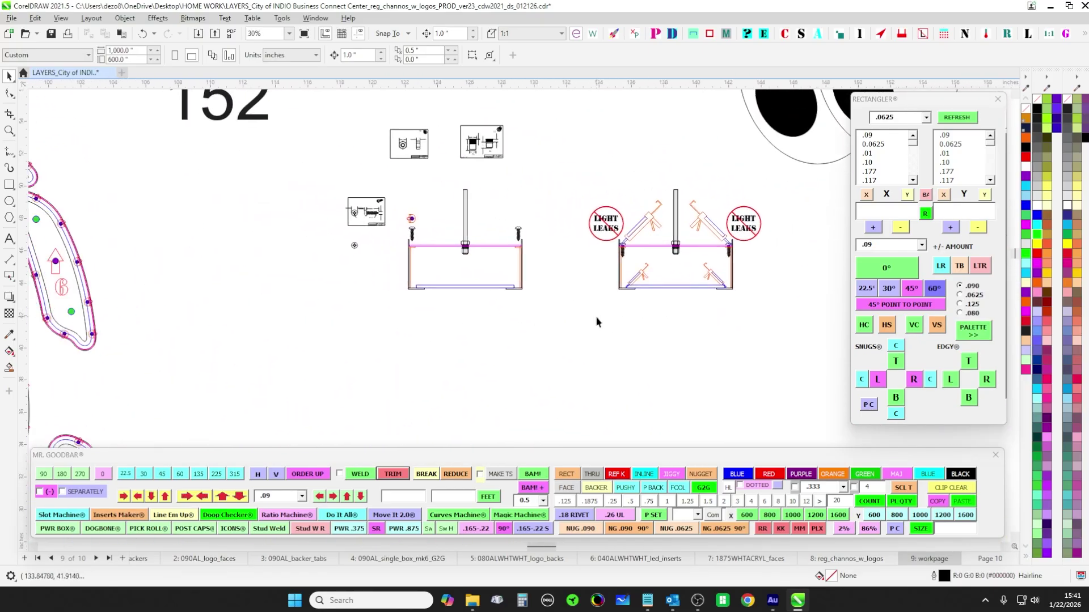
{"action": "left_click_drag", "start_coordinate": [462, 330], "coordinate": [546, 341]}
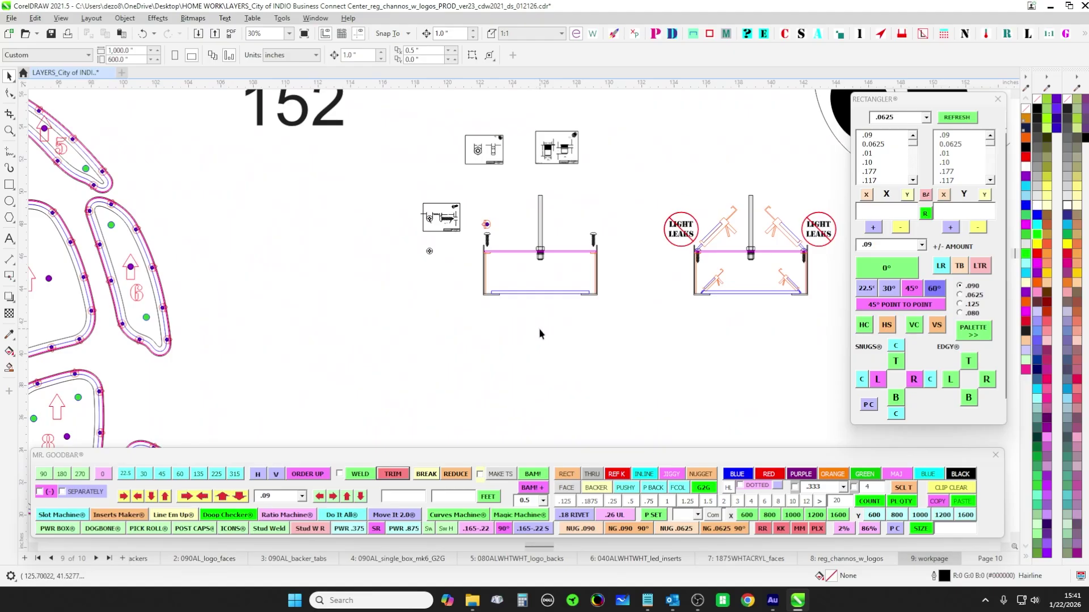
{"action": "scroll", "coordinate": [632, 251], "scroll_direction": "up", "scroll_amount": 2}
{"action": "scroll", "coordinate": [623, 262], "scroll_direction": "down", "scroll_amount": 1}
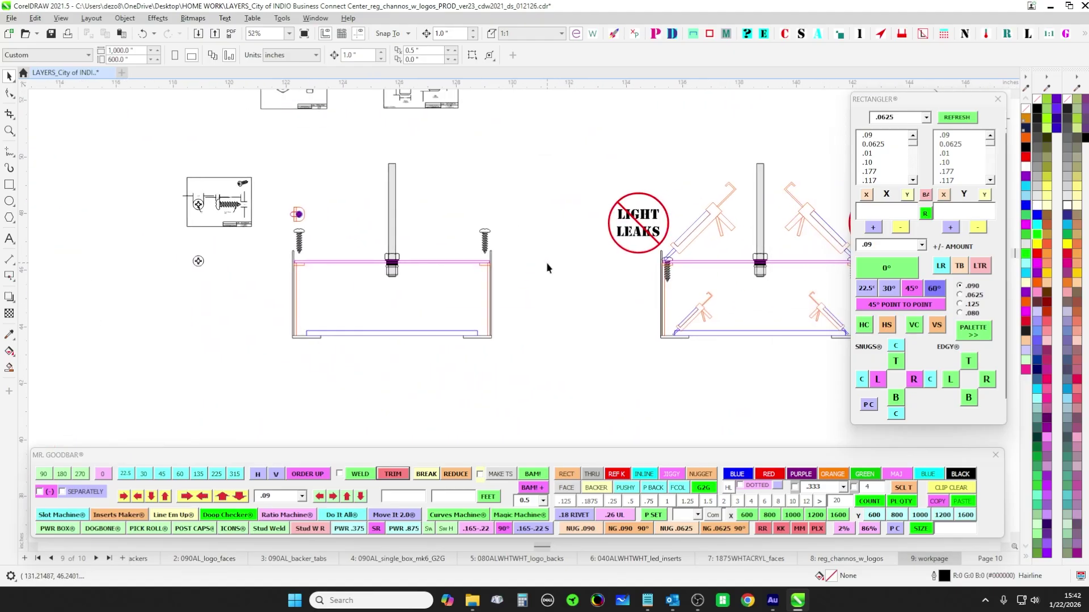
{"action": "left_click_drag", "start_coordinate": [534, 316], "coordinate": [471, 345]}
- Select the blue face strip along the base of the LIGHT LEAKS cross-section and examine its end against the channel lip
{"action": "scroll", "coordinate": [593, 345], "scroll_direction": "up", "scroll_amount": 3}
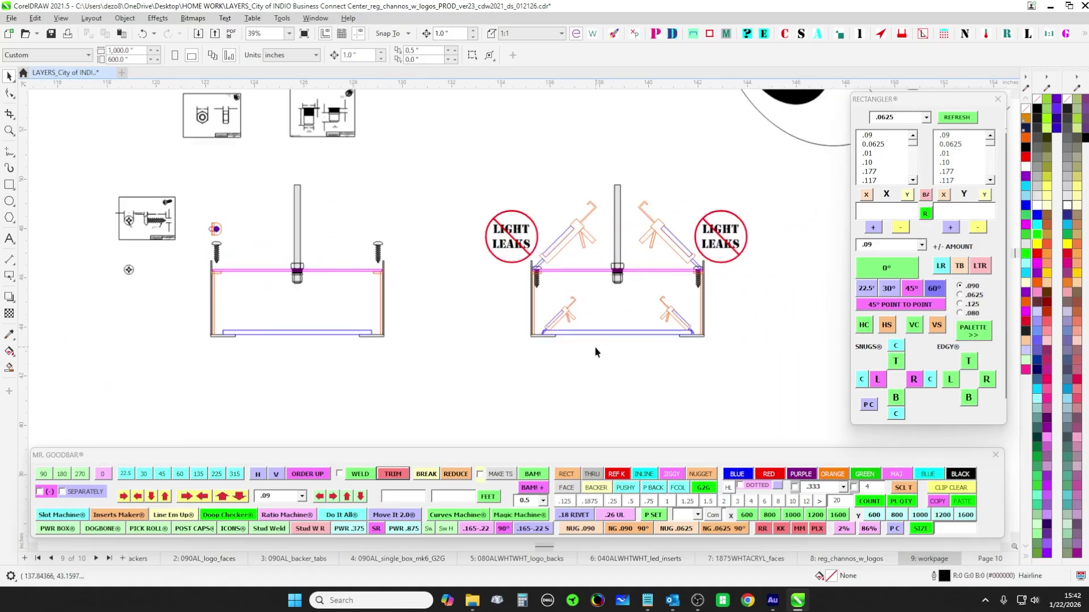
{"action": "scroll", "coordinate": [595, 327], "scroll_direction": "up", "scroll_amount": 3}
{"action": "left_click", "coordinate": [595, 328]}
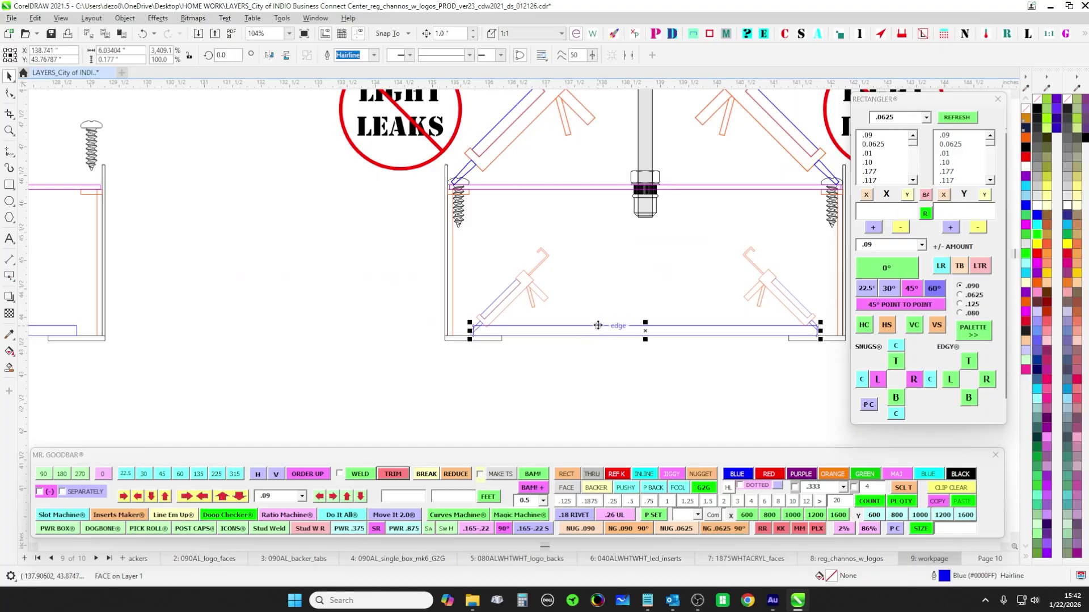
{"action": "left_click_drag", "start_coordinate": [561, 368], "coordinate": [406, 369]}
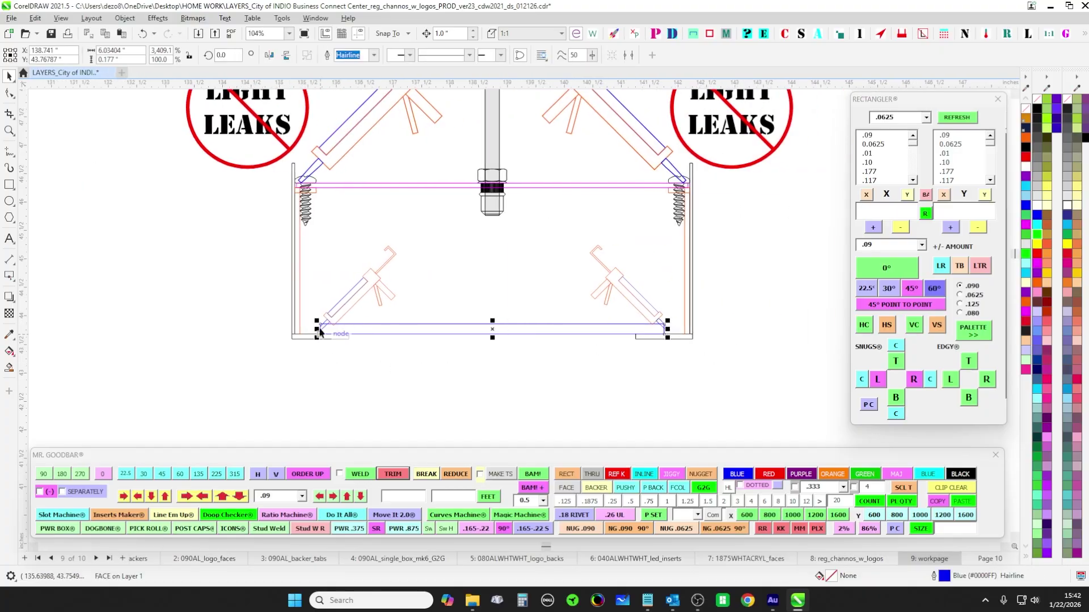
- Examine the clamp tabs and inline outlines around globe pieces 2, 3, 4, 10, 11 and 12
{"action": "scroll", "coordinate": [639, 340], "scroll_direction": "down", "scroll_amount": 5}
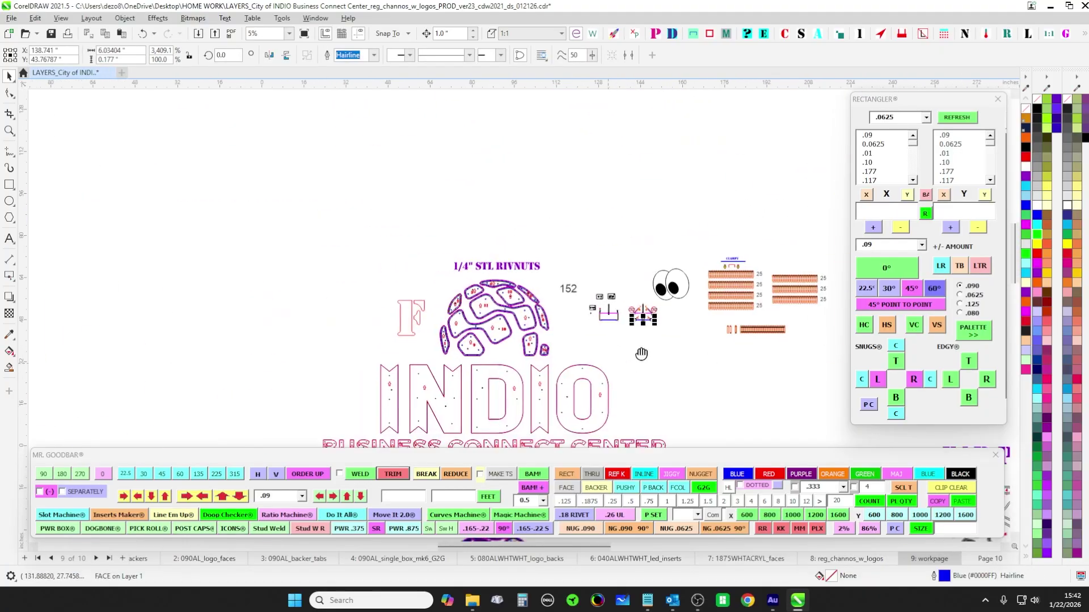
{"action": "scroll", "coordinate": [567, 306], "scroll_direction": "up", "scroll_amount": 4}
{"action": "scroll", "coordinate": [524, 265], "scroll_direction": "up", "scroll_amount": 1}
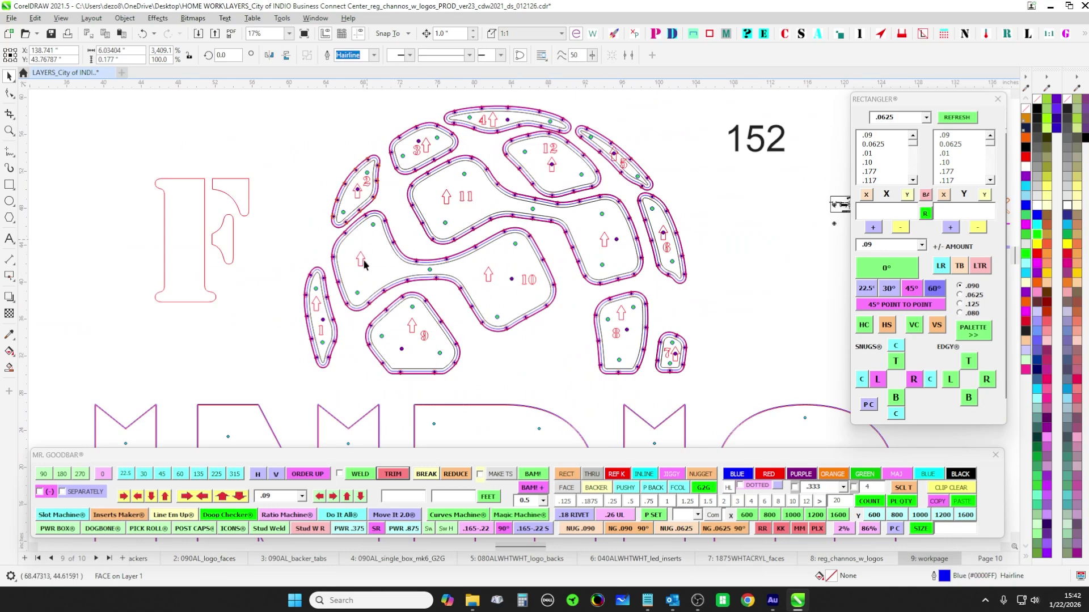
{"action": "scroll", "coordinate": [364, 265], "scroll_direction": "up", "scroll_amount": 2}
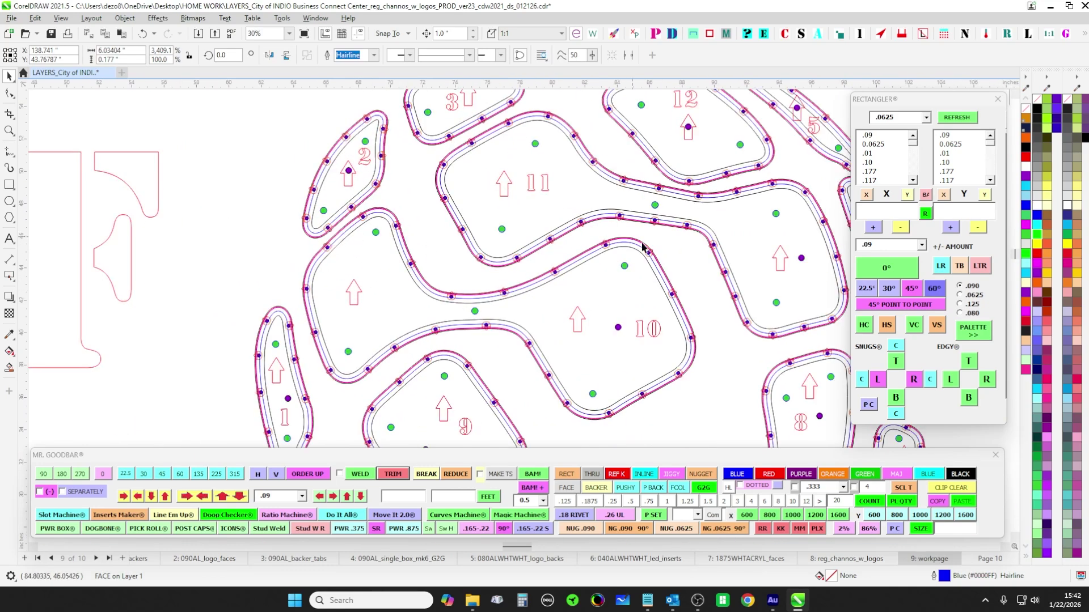
{"action": "scroll", "coordinate": [404, 227], "scroll_direction": "up", "scroll_amount": 1}
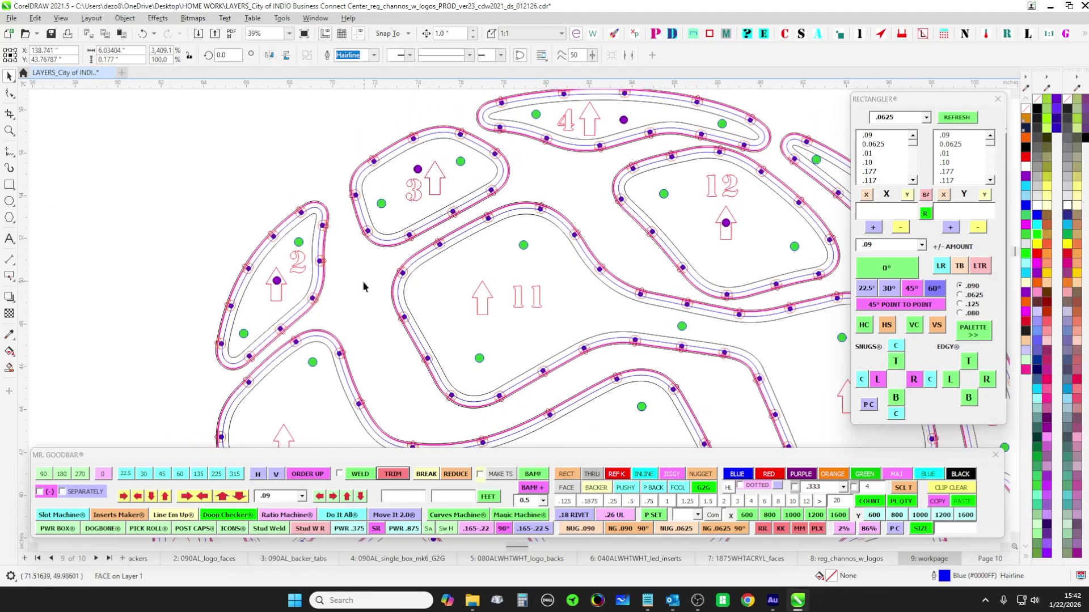
{"action": "scroll", "coordinate": [366, 276], "scroll_direction": "down", "scroll_amount": 2}
{"action": "scroll", "coordinate": [389, 252], "scroll_direction": "up", "scroll_amount": 3}
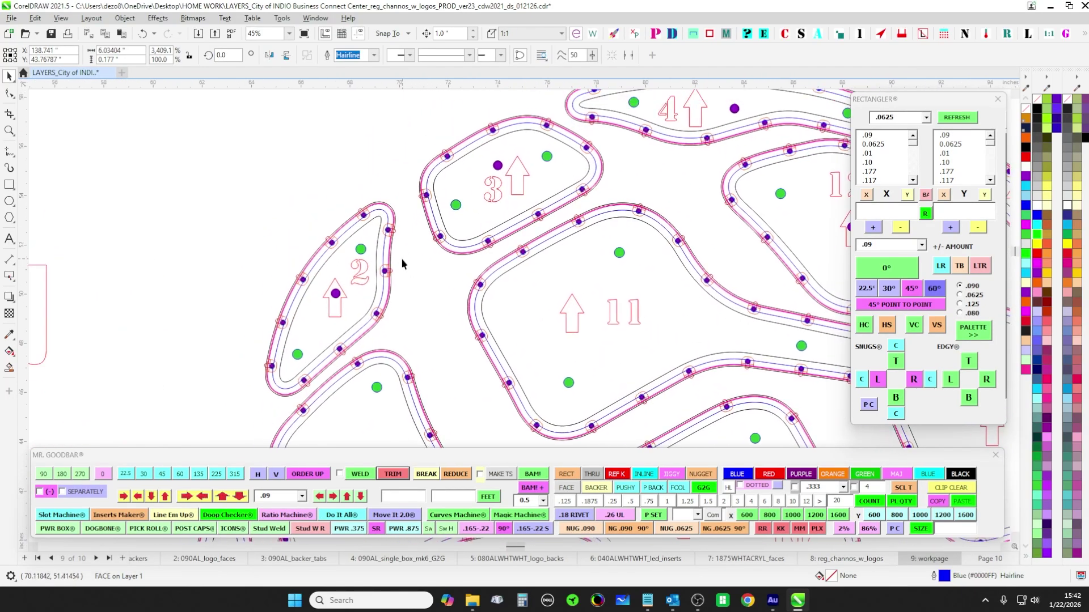
{"action": "scroll", "coordinate": [528, 91], "scroll_direction": "up", "scroll_amount": 2}
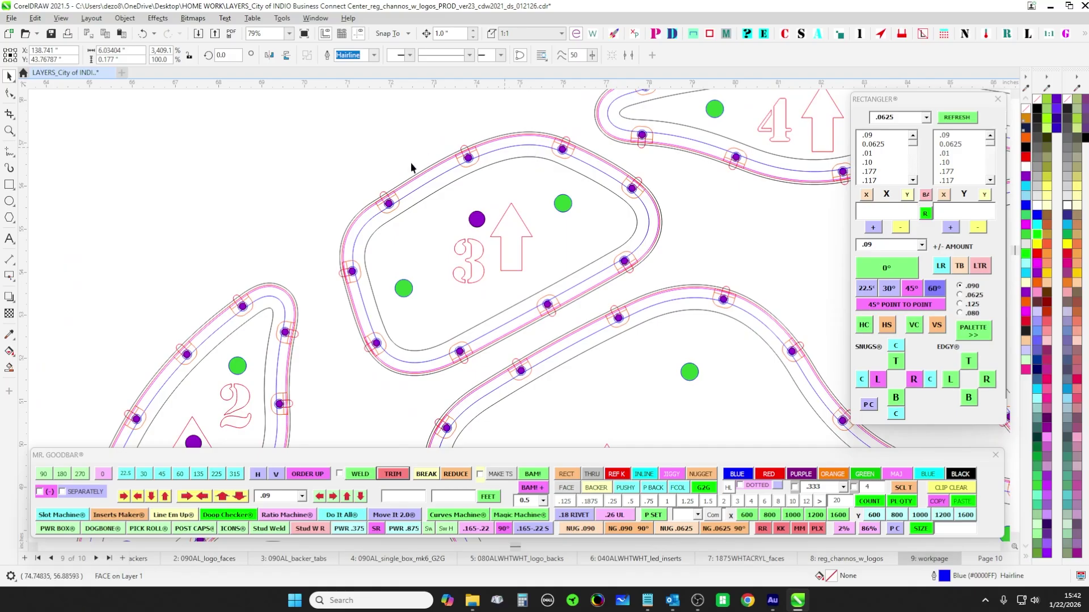
{"action": "scroll", "coordinate": [389, 342], "scroll_direction": "down", "scroll_amount": 3}
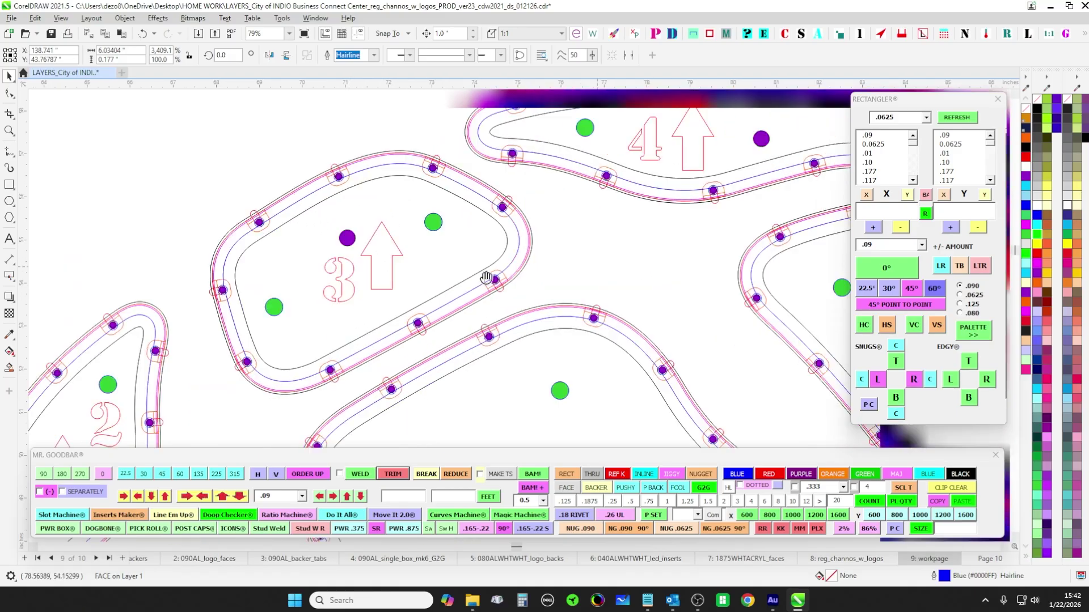
{"action": "scroll", "coordinate": [522, 225], "scroll_direction": "up", "scroll_amount": 4}
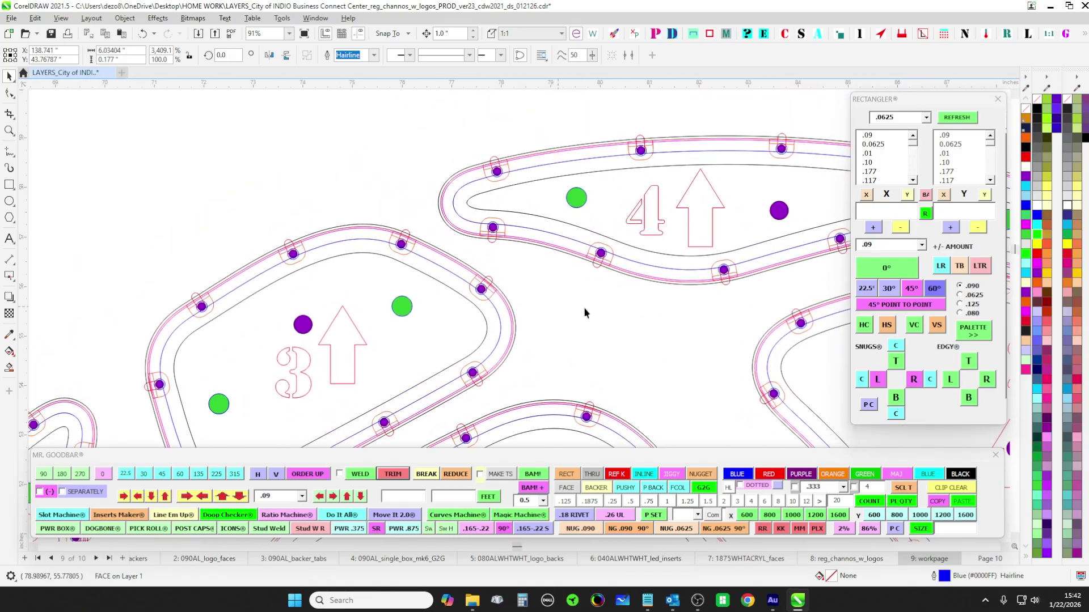
{"action": "scroll", "coordinate": [583, 312], "scroll_direction": "down", "scroll_amount": 3}
{"action": "scroll", "coordinate": [427, 288], "scroll_direction": "up", "scroll_amount": 1}
{"action": "left_click_drag", "start_coordinate": [461, 292], "coordinate": [465, 219]}
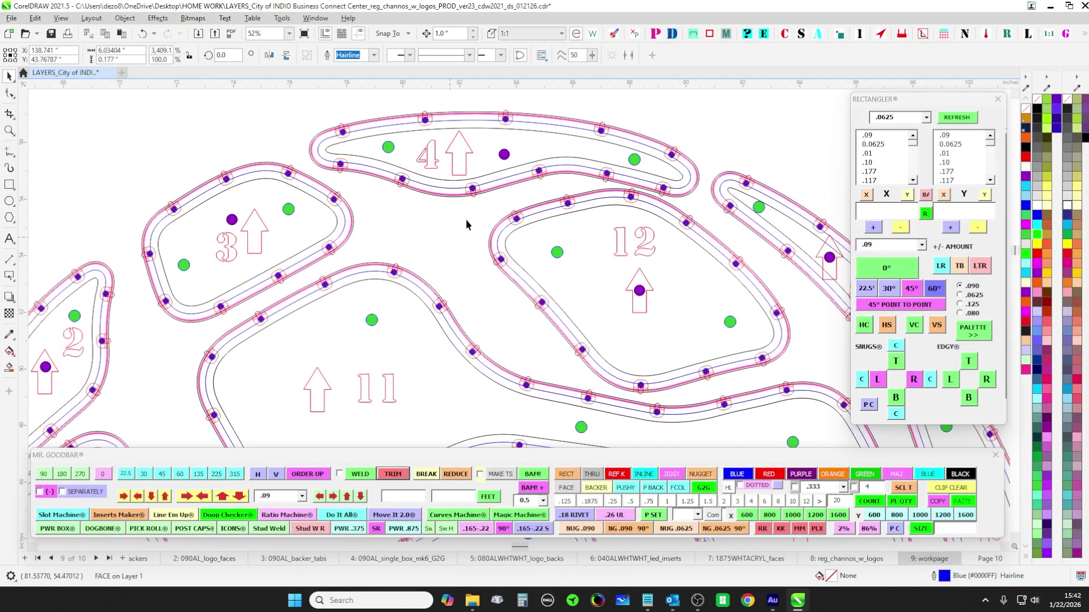
- Clear the face strip selection and select the 0.25 inline outline of piece 12
{"action": "left_click", "coordinate": [435, 223]}
{"action": "scroll", "coordinate": [611, 203], "scroll_direction": "up", "scroll_amount": 2}
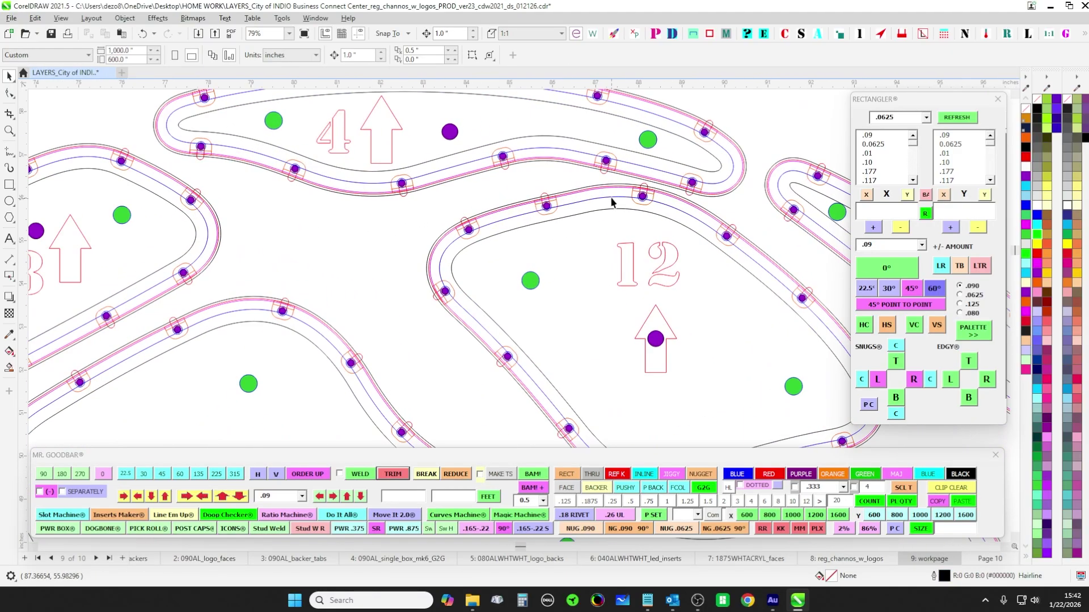
{"action": "left_click", "coordinate": [611, 198]}
- Select all the numbered globe pieces under the 1/4" STL RIVNUTS heading together with their tabs and holes
{"action": "scroll", "coordinate": [479, 221], "scroll_direction": "down", "scroll_amount": 2}
{"action": "scroll", "coordinate": [599, 277], "scroll_direction": "down", "scroll_amount": 2}
{"action": "left_click_drag", "start_coordinate": [706, 243], "coordinate": [627, 229]}
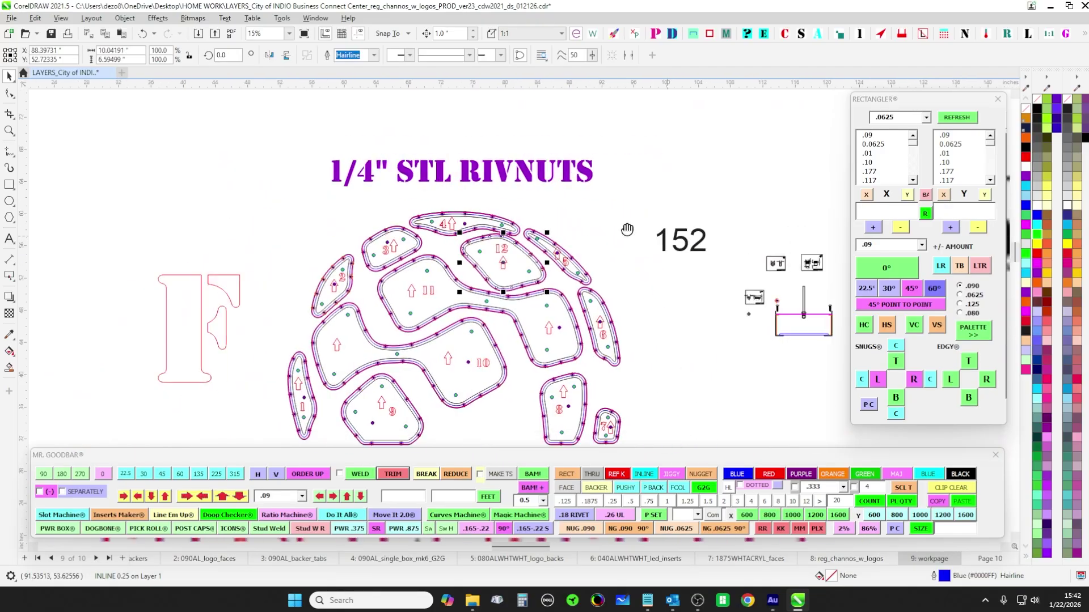
{"action": "scroll", "coordinate": [627, 229], "scroll_direction": "down", "scroll_amount": 1}
{"action": "left_click_drag", "start_coordinate": [211, 151], "coordinate": [690, 350]}
{"action": "scroll", "coordinate": [445, 160], "scroll_direction": "up", "scroll_amount": 1}
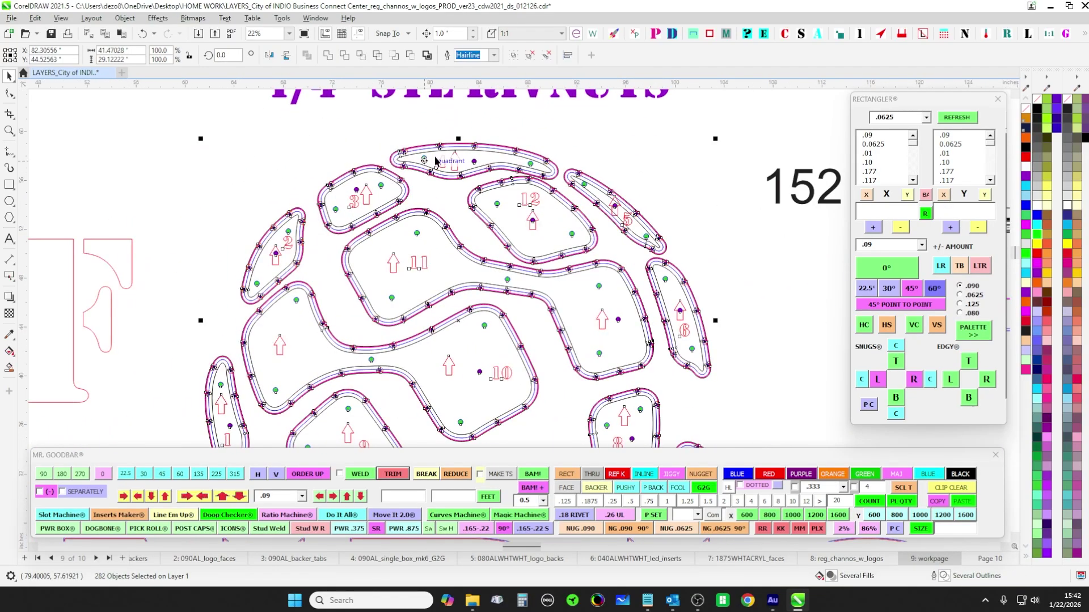
{"action": "scroll", "coordinate": [470, 301], "scroll_direction": "down", "scroll_amount": 2}
{"action": "scroll", "coordinate": [643, 243], "scroll_direction": "down", "scroll_amount": 2}
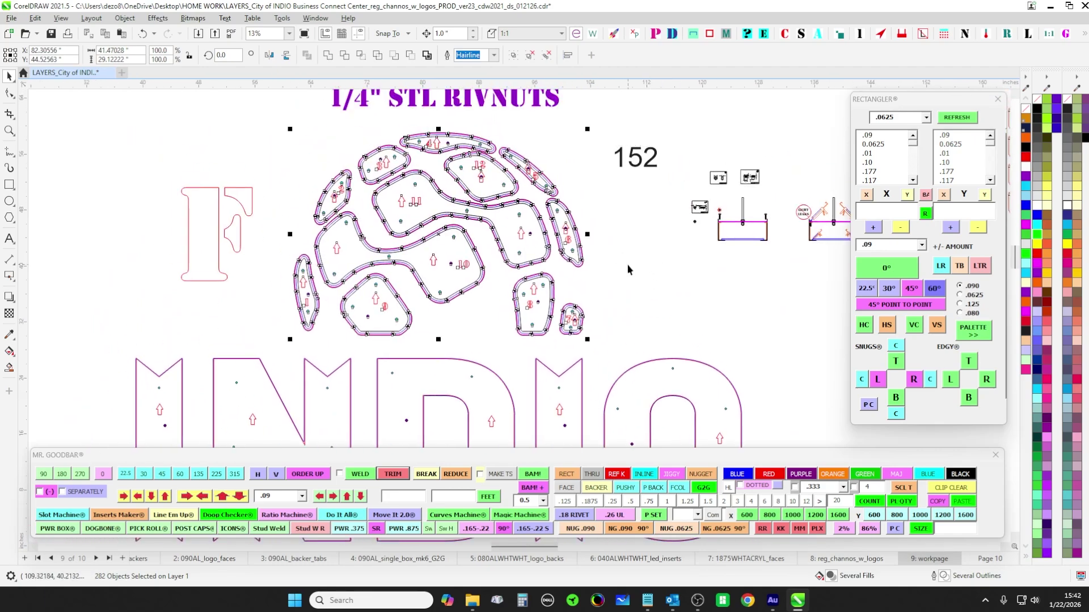
- Look over the INDIO BUSINESS CONNECT CENTER lettering and clear the selection of the globe pieces
{"action": "scroll", "coordinate": [655, 291], "scroll_direction": "down", "scroll_amount": 3}
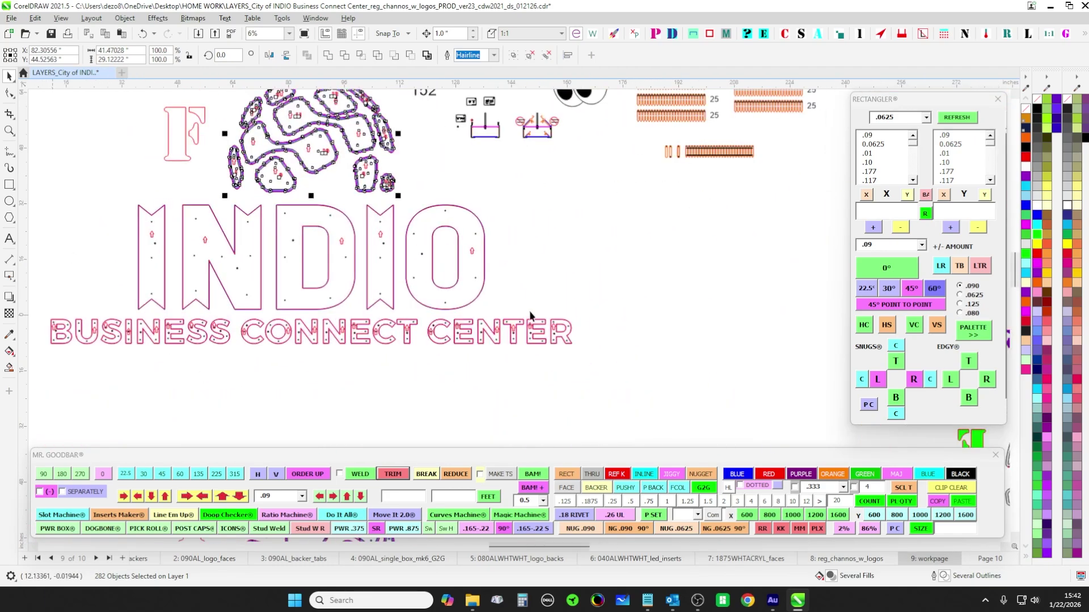
{"action": "scroll", "coordinate": [471, 192], "scroll_direction": "up", "scroll_amount": 2}
{"action": "left_click_drag", "start_coordinate": [482, 290], "coordinate": [457, 208]}
{"action": "scroll", "coordinate": [574, 216], "scroll_direction": "up", "scroll_amount": 2}
{"action": "key", "text": "Escape"}
- Select the magenta backer strip in the LIGHT LEAKS cross-section to point it out, and clear the selection
{"action": "scroll", "coordinate": [456, 209], "scroll_direction": "down", "scroll_amount": 2}
{"action": "left_click_drag", "start_coordinate": [554, 298], "coordinate": [334, 293]}
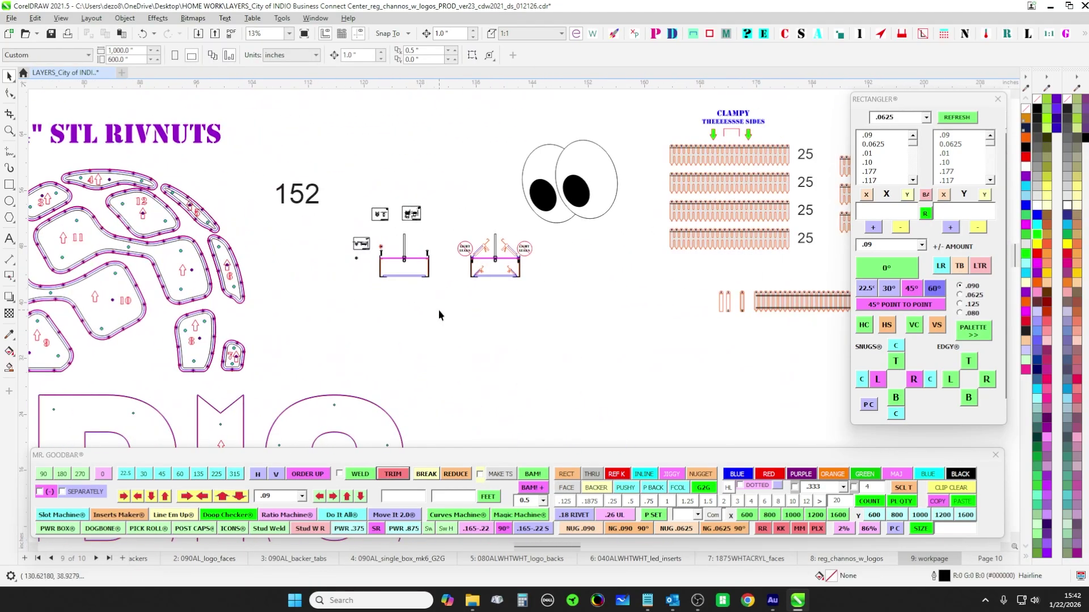
{"action": "scroll", "coordinate": [471, 280], "scroll_direction": "up", "scroll_amount": 5}
{"action": "left_click", "coordinate": [502, 202]}
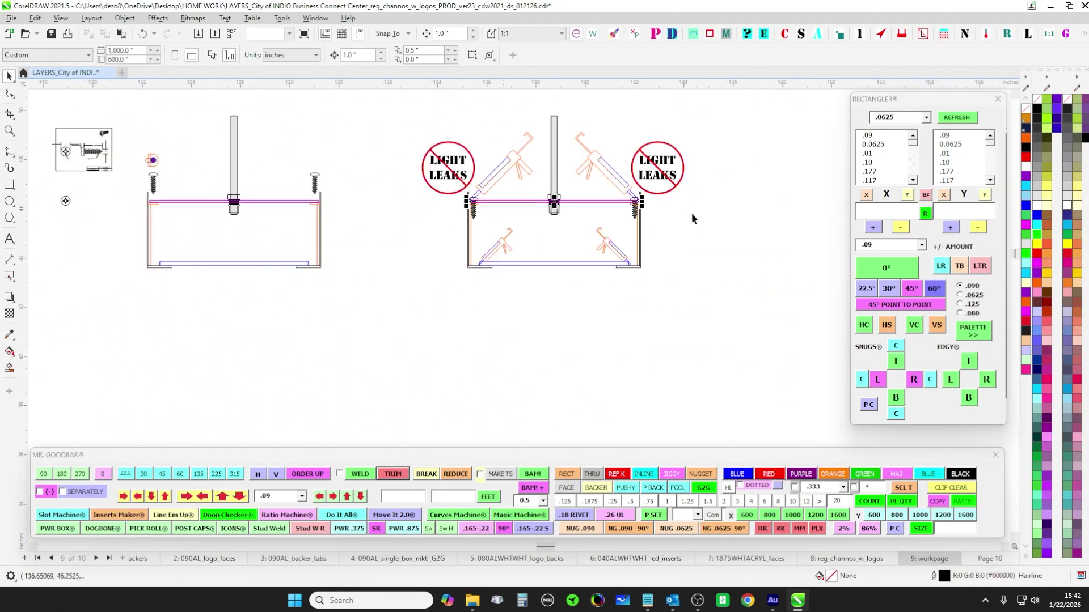
{"action": "scroll", "coordinate": [488, 207], "scroll_direction": "up", "scroll_amount": 3}
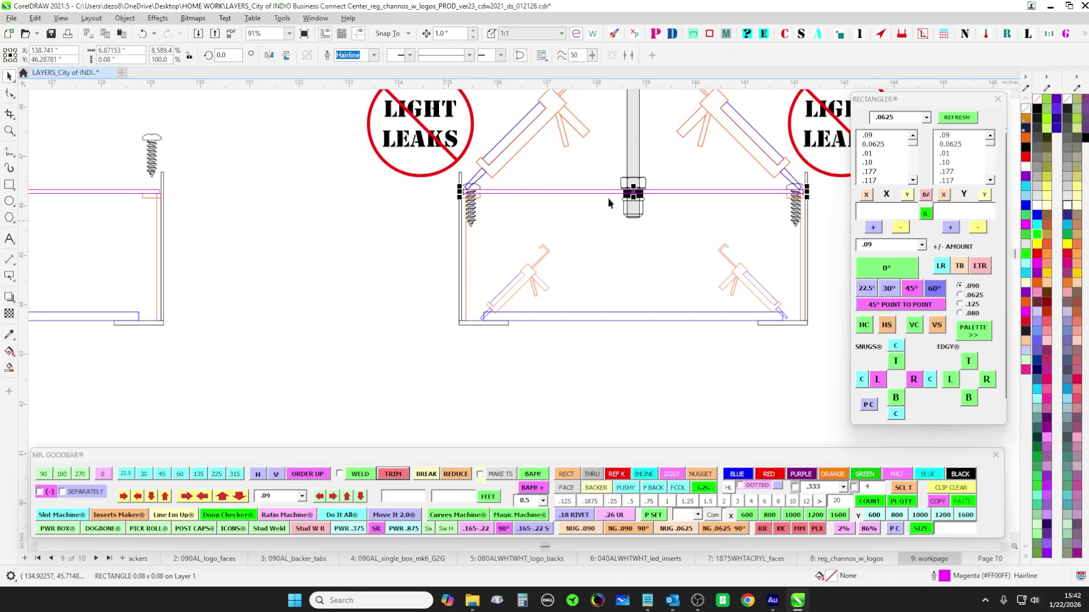
{"action": "left_click", "coordinate": [287, 215]}
- Select the red 0.05 inline outline of piece 7 beside its upper clamp tab and compare it with the neighbouring outlines
{"action": "scroll", "coordinate": [288, 244], "scroll_direction": "down", "scroll_amount": 4}
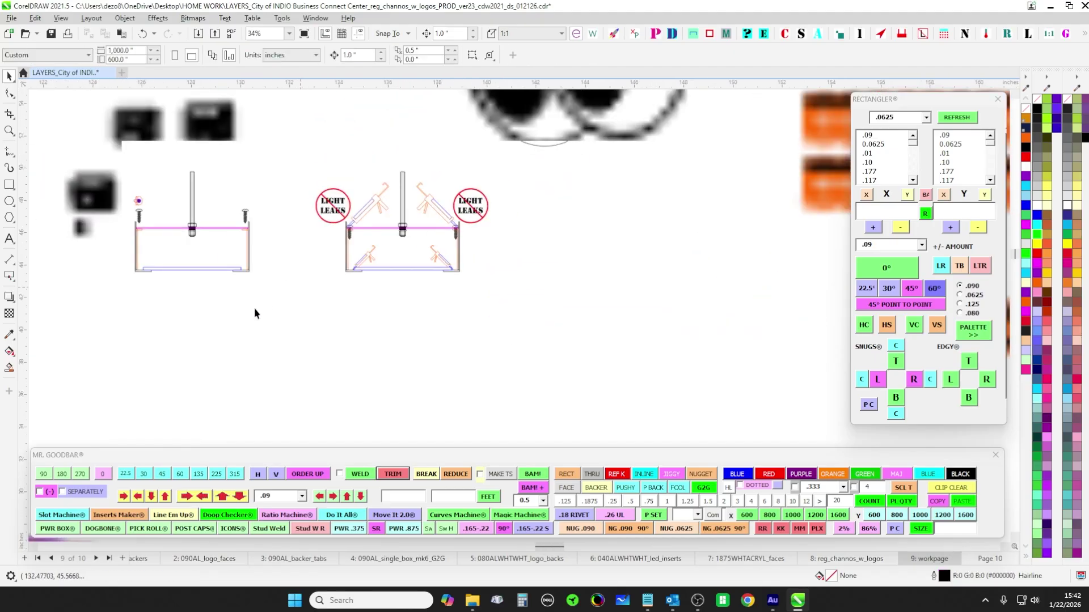
{"action": "left_click_drag", "start_coordinate": [245, 322], "coordinate": [615, 207]}
{"action": "scroll", "coordinate": [299, 344], "scroll_direction": "up", "scroll_amount": 8}
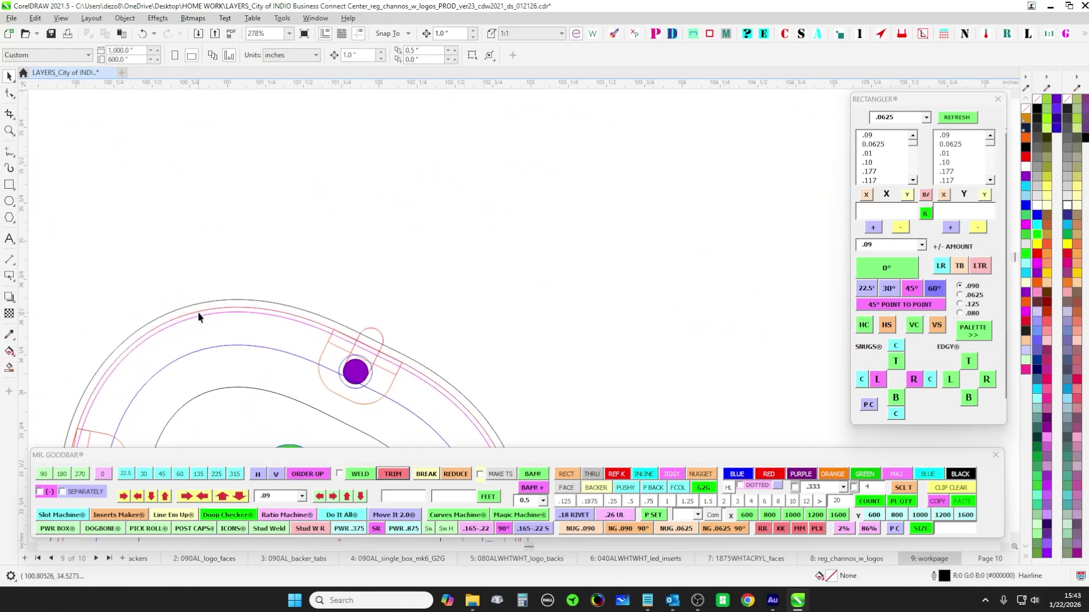
{"action": "scroll", "coordinate": [337, 251], "scroll_direction": "up", "scroll_amount": 1}
{"action": "scroll", "coordinate": [336, 251], "scroll_direction": "up", "scroll_amount": 1}
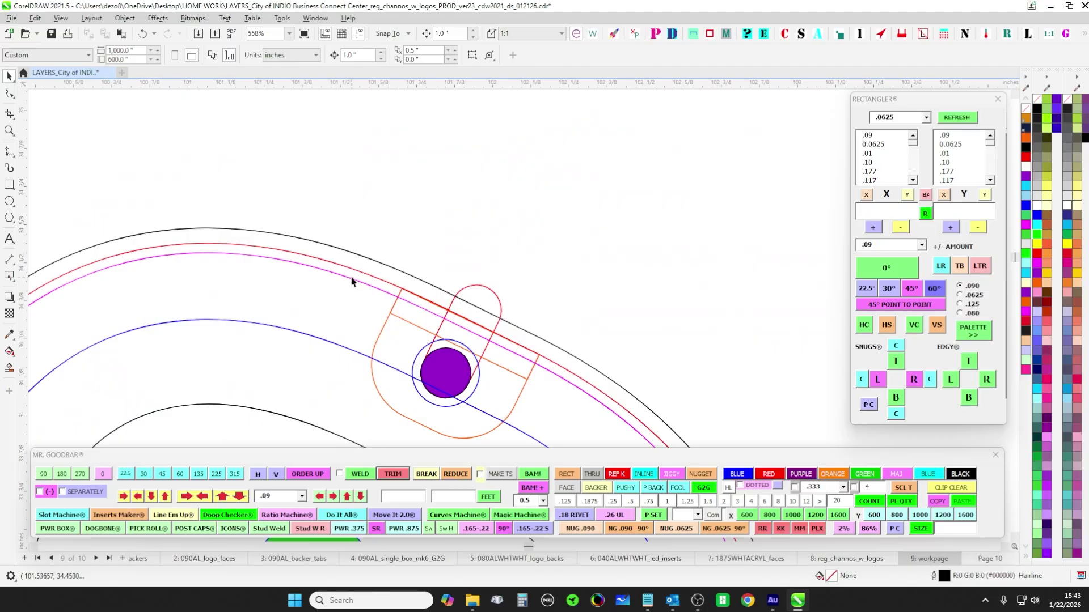
{"action": "left_click", "coordinate": [357, 273]}
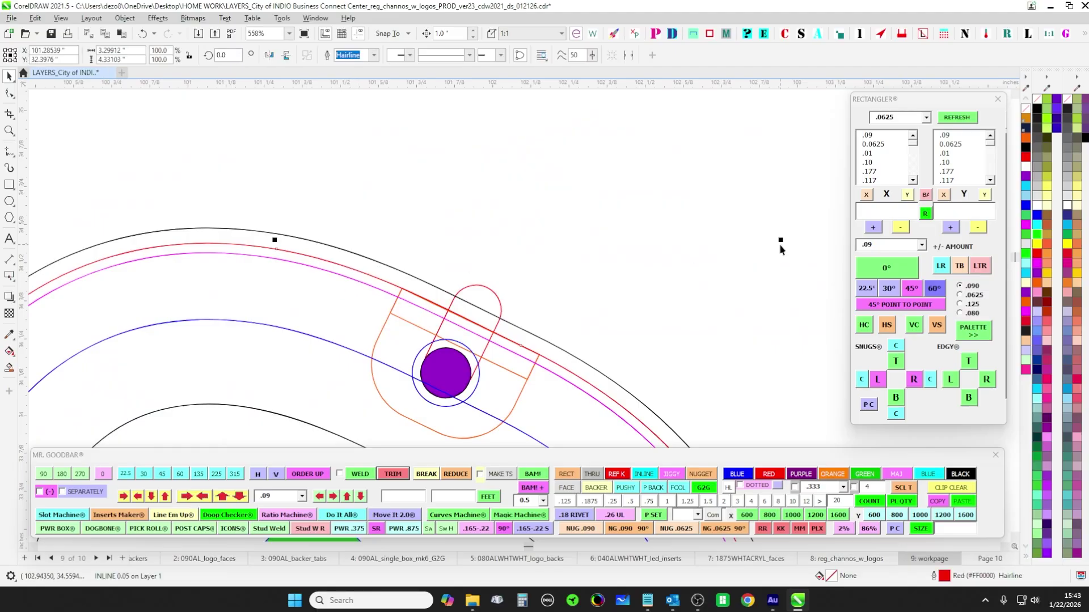
{"action": "key", "text": "Up"}
{"action": "key", "text": "Down"}
- Fill the magenta 0.03125 inline outline of piece 7 with pale yellow, and remove the fill
{"action": "left_click", "coordinate": [381, 291]}
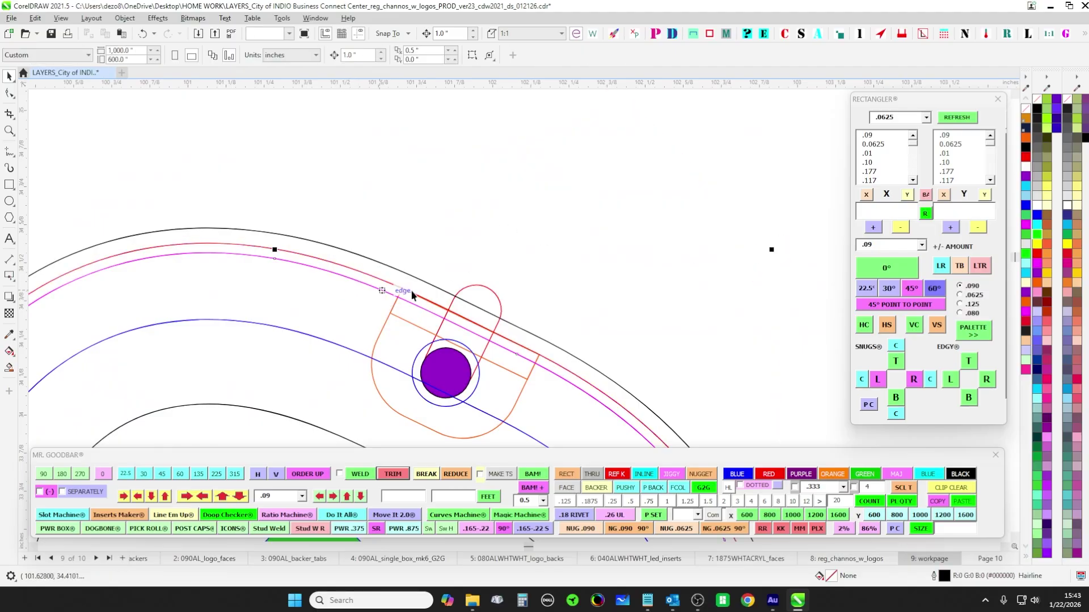
{"action": "left_click", "coordinate": [1045, 204]}
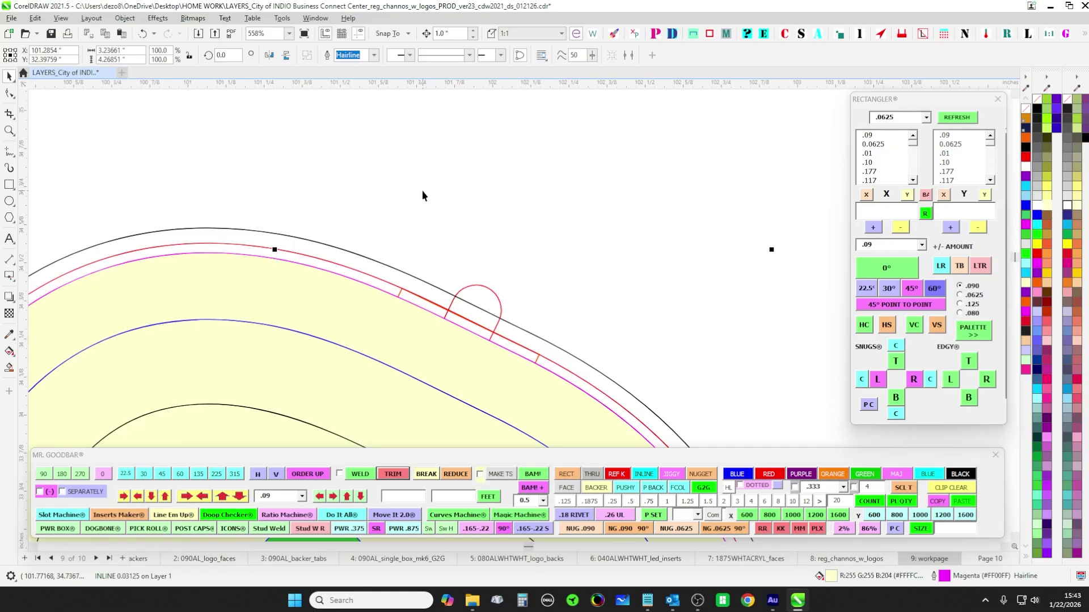
{"action": "left_click", "coordinate": [339, 275]}
{"action": "left_click", "coordinate": [340, 288]}
{"action": "left_click", "coordinate": [1037, 99]}
- Examine the clamp tabs around piece 7 and compare them with the cross-section diagram that has screws above the backer
{"action": "scroll", "coordinate": [426, 273], "scroll_direction": "down", "scroll_amount": 4}
{"action": "scroll", "coordinate": [457, 288], "scroll_direction": "down", "scroll_amount": 1}
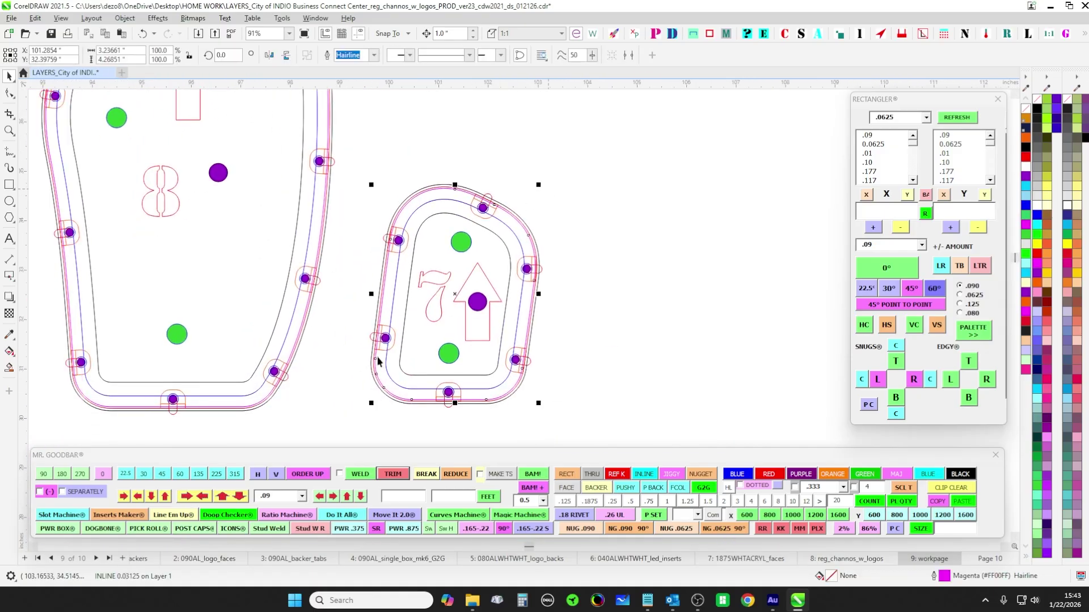
{"action": "scroll", "coordinate": [457, 288], "scroll_direction": "up", "scroll_amount": 3}
{"action": "scroll", "coordinate": [350, 304], "scroll_direction": "down", "scroll_amount": 5}
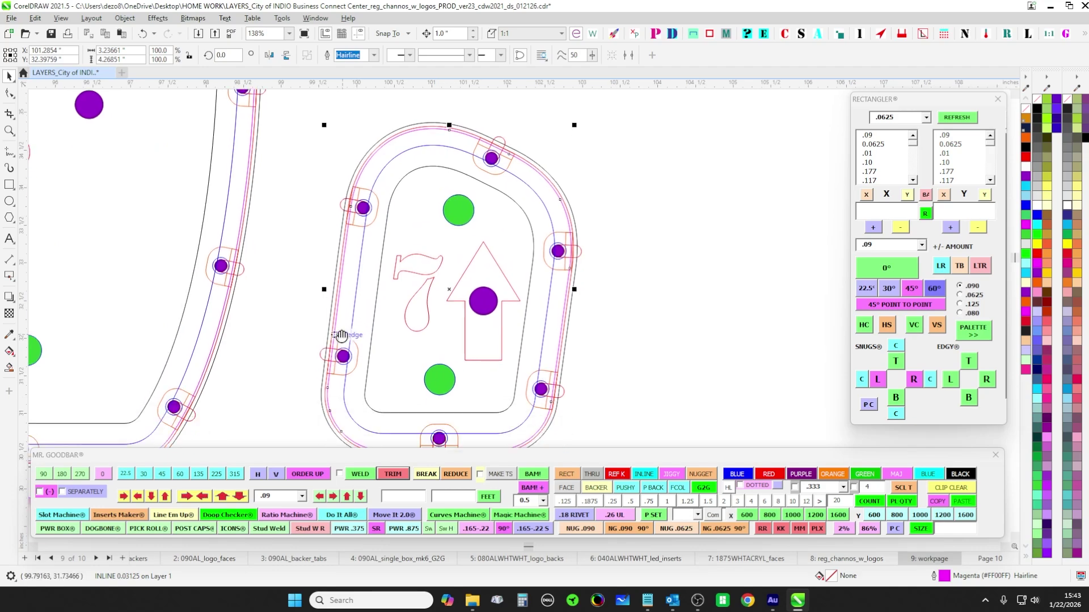
{"action": "scroll", "coordinate": [629, 366], "scroll_direction": "up", "scroll_amount": 5}
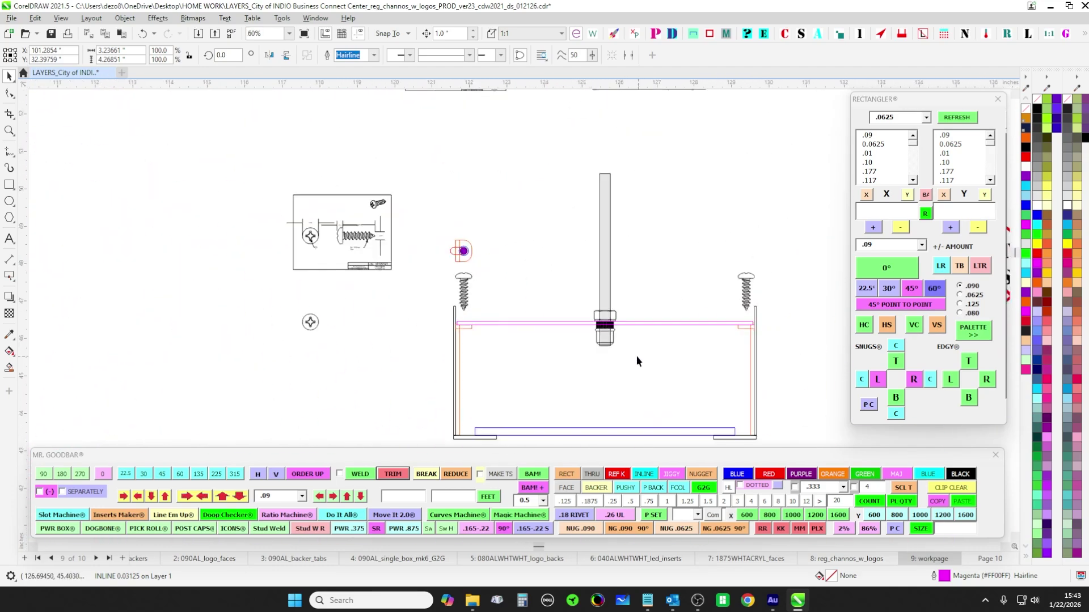
- Select the hex nut on the threaded rod in the cross-section without caulk guns to point it out
{"action": "scroll", "coordinate": [596, 287], "scroll_direction": "up", "scroll_amount": 1}
{"action": "left_click", "coordinate": [591, 287]}
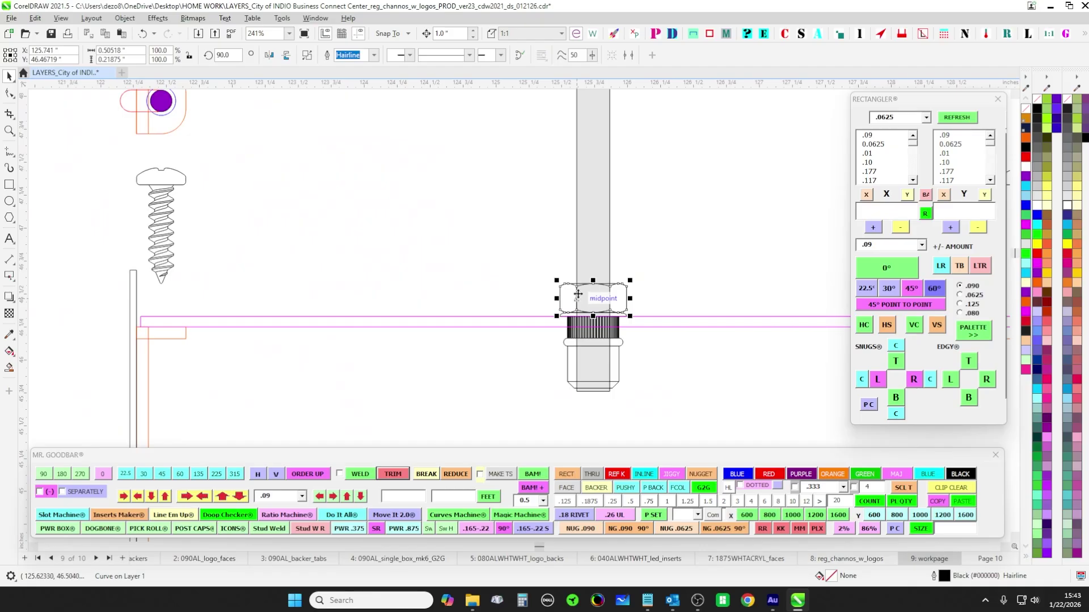
{"action": "scroll", "coordinate": [592, 311], "scroll_direction": "up", "scroll_amount": 1}
- Place a horizontal guideline along the upper edge of the returns in the cross-section and compare the hex nut's height with it
{"action": "scroll", "coordinate": [591, 350], "scroll_direction": "down", "scroll_amount": 3}
{"action": "left_click_drag", "start_coordinate": [690, 255], "coordinate": [558, 255]}
{"action": "left_click", "coordinate": [219, 307]}
{"action": "left_click_drag", "start_coordinate": [313, 87], "coordinate": [234, 318]}
{"action": "scroll", "coordinate": [473, 329], "scroll_direction": "up", "scroll_amount": 2}
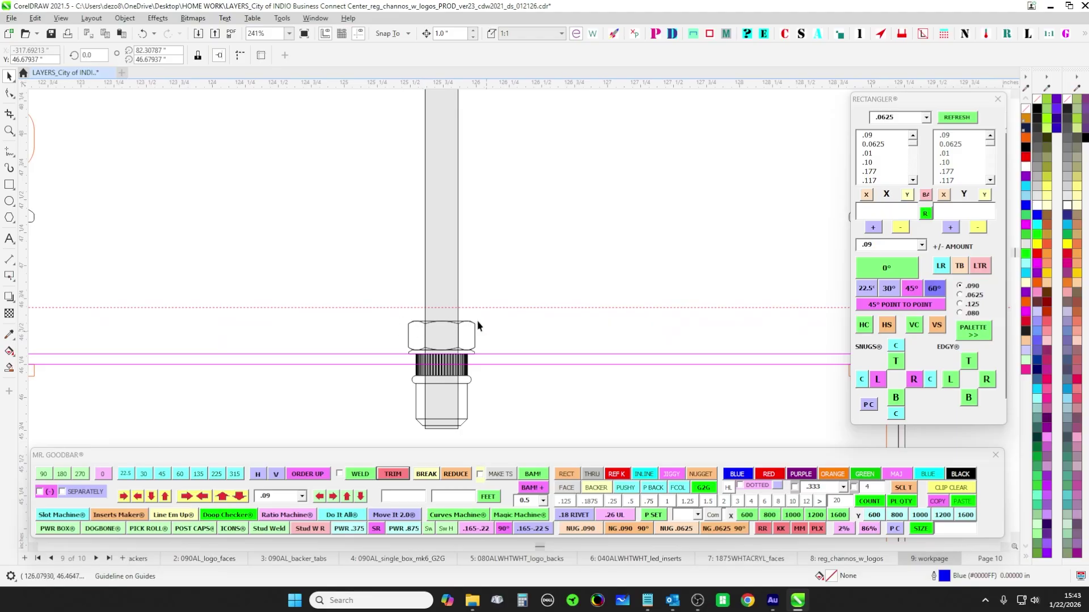
{"action": "scroll", "coordinate": [478, 324], "scroll_direction": "down", "scroll_amount": 2}
{"action": "scroll", "coordinate": [644, 214], "scroll_direction": "down", "scroll_amount": 2}
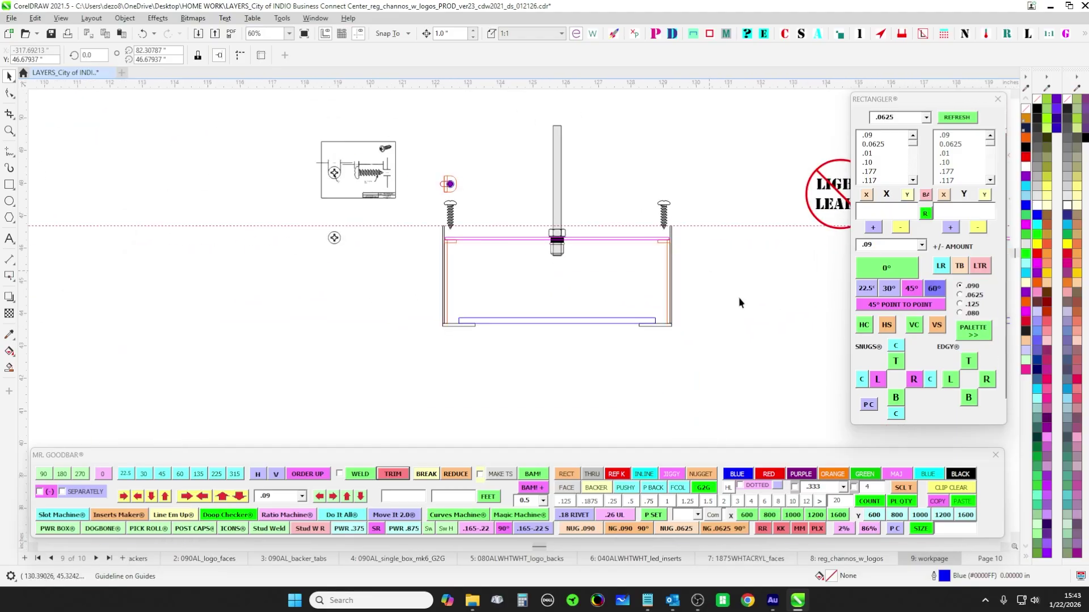
- Nudge the cross-section's channel and threaded rod down away from the guideline, and nudge them back up to their place
{"action": "left_click_drag", "start_coordinate": [395, 201], "coordinate": [401, 225]}
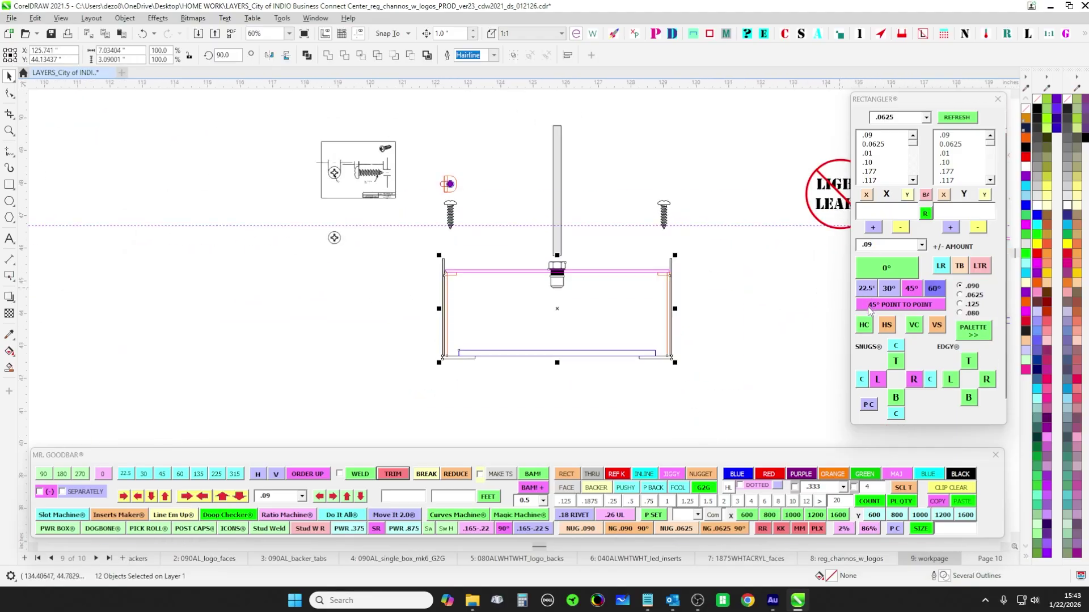
{"action": "left_click", "coordinate": [559, 170], "text": "shift"}
{"action": "key", "text": "Down"}
{"action": "key", "text": "Down"}
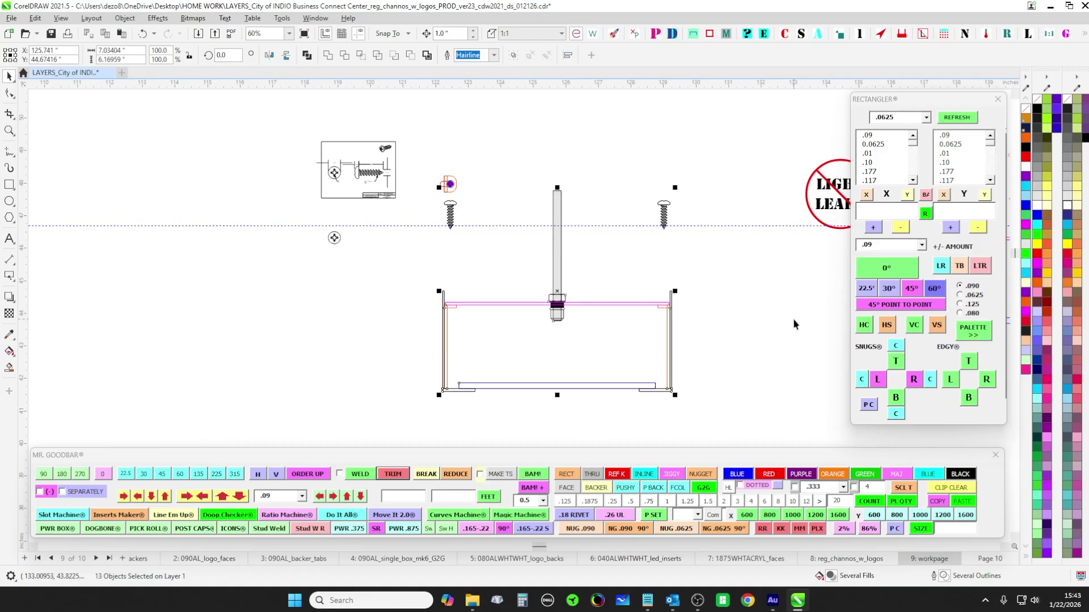
{"action": "key", "text": "Up"}
{"action": "key", "text": "Up"}
- Compare the LIGHT LEAKS cross-section with the plain one along the guideline, checking the screws, backer and caulk guns
{"action": "left_click_drag", "start_coordinate": [670, 240], "coordinate": [310, 309]}
{"action": "left_click", "coordinate": [716, 173]}
{"action": "scroll", "coordinate": [675, 243], "scroll_direction": "up", "scroll_amount": 3}
{"action": "scroll", "coordinate": [656, 240], "scroll_direction": "down", "scroll_amount": 2}
{"action": "scroll", "coordinate": [668, 282], "scroll_direction": "up", "scroll_amount": 2}
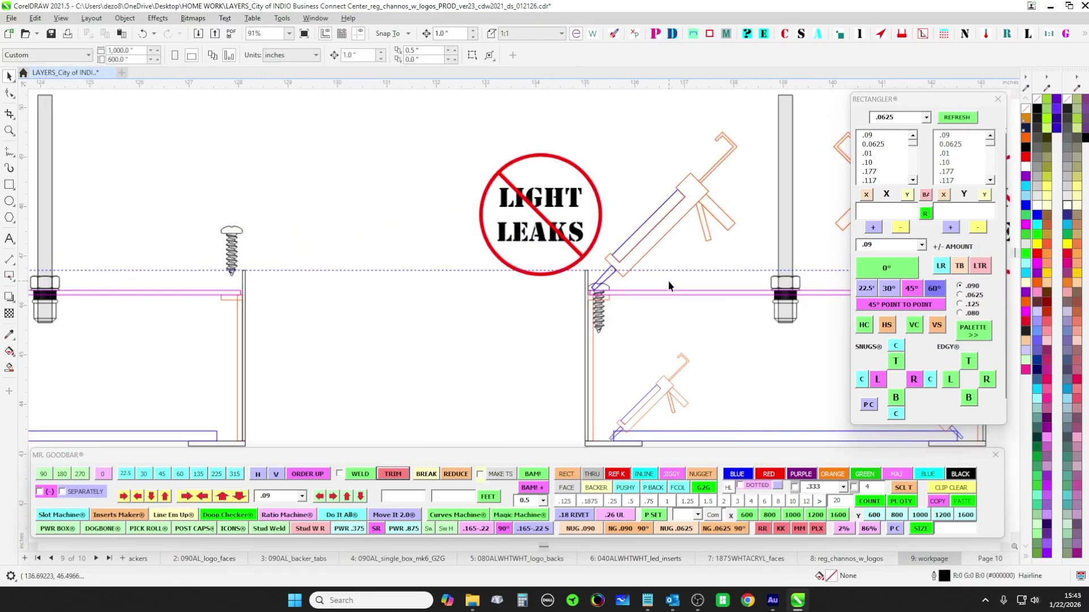
{"action": "scroll", "coordinate": [593, 300], "scroll_direction": "down", "scroll_amount": 5}
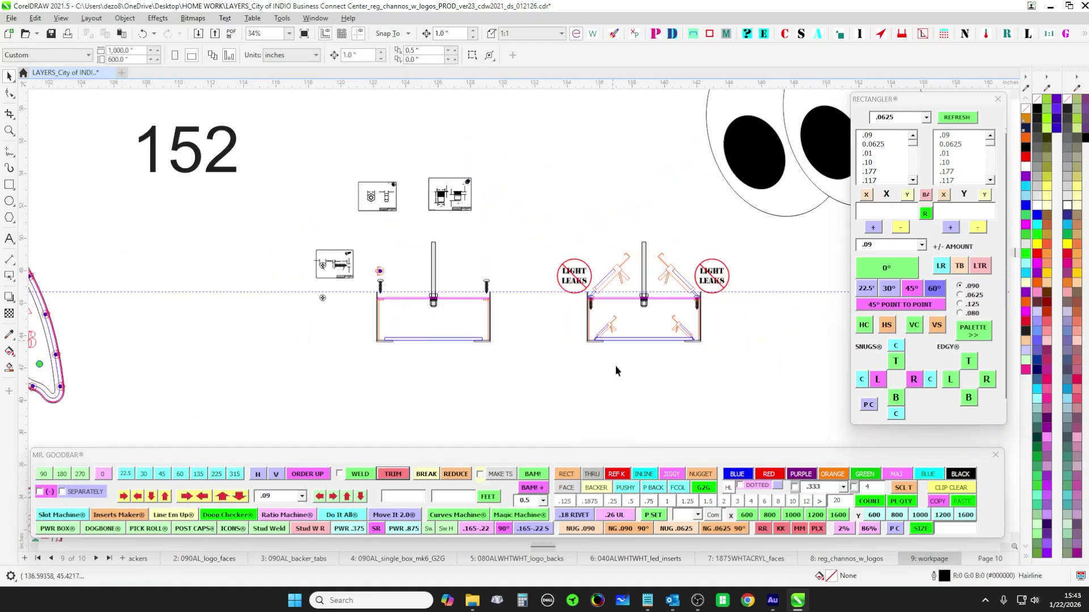
- Open Page 10 and examine the globe logo pieces in the wall rendering of the INDIO Business Connect Center sign
{"action": "left_click", "coordinate": [1006, 560]}
{"action": "scroll", "coordinate": [499, 335], "scroll_direction": "down", "scroll_amount": 8}
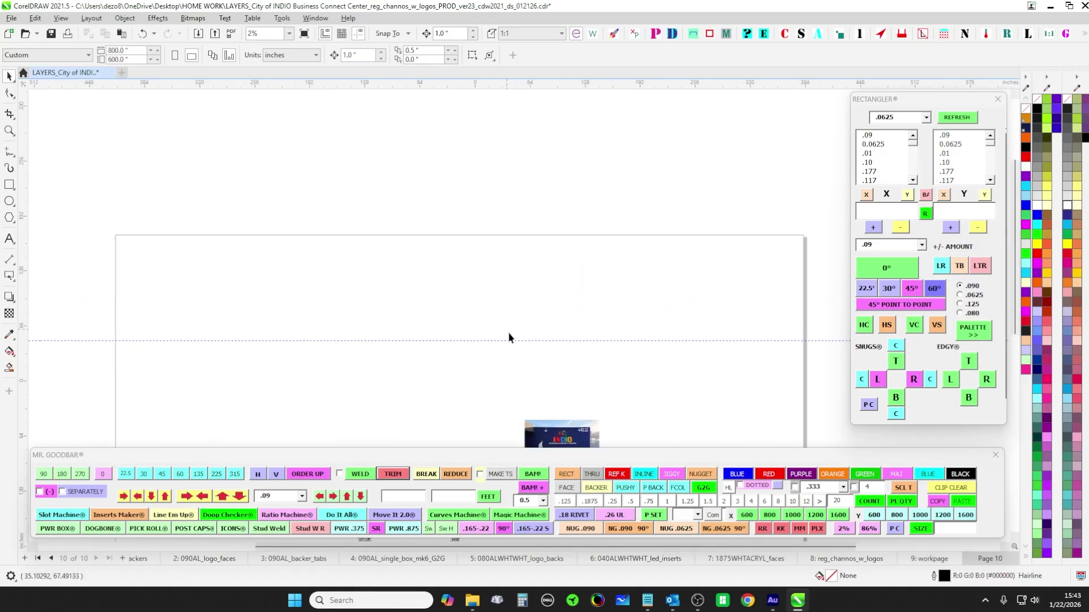
{"action": "scroll", "coordinate": [527, 369], "scroll_direction": "up", "scroll_amount": 10}
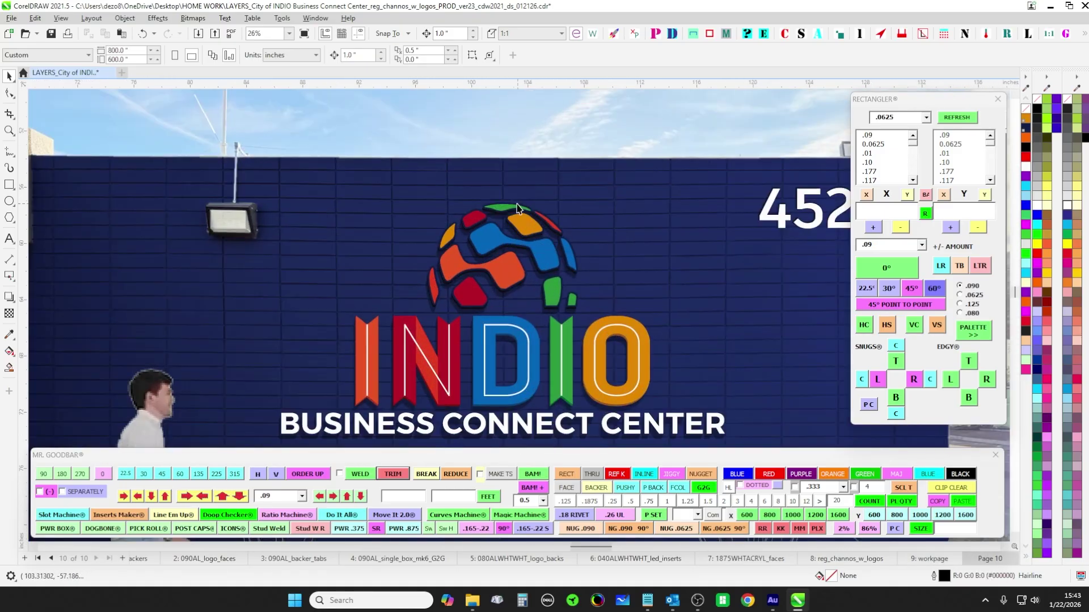
{"action": "scroll", "coordinate": [516, 208], "scroll_direction": "up", "scroll_amount": 2}
{"action": "scroll", "coordinate": [487, 232], "scroll_direction": "up", "scroll_amount": 2}
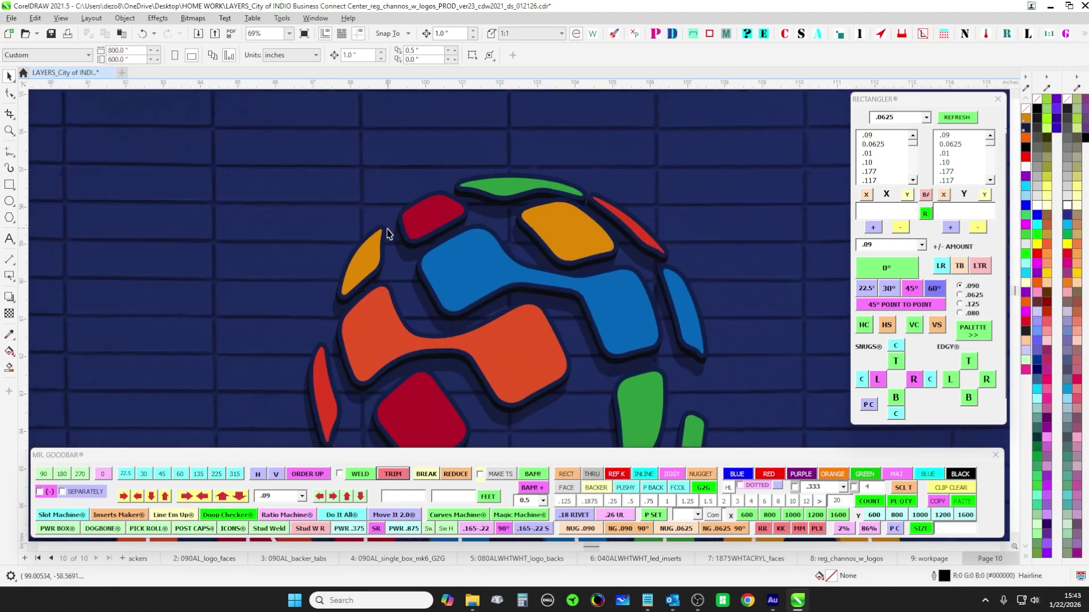
{"action": "scroll", "coordinate": [348, 251], "scroll_direction": "down", "scroll_amount": 2}
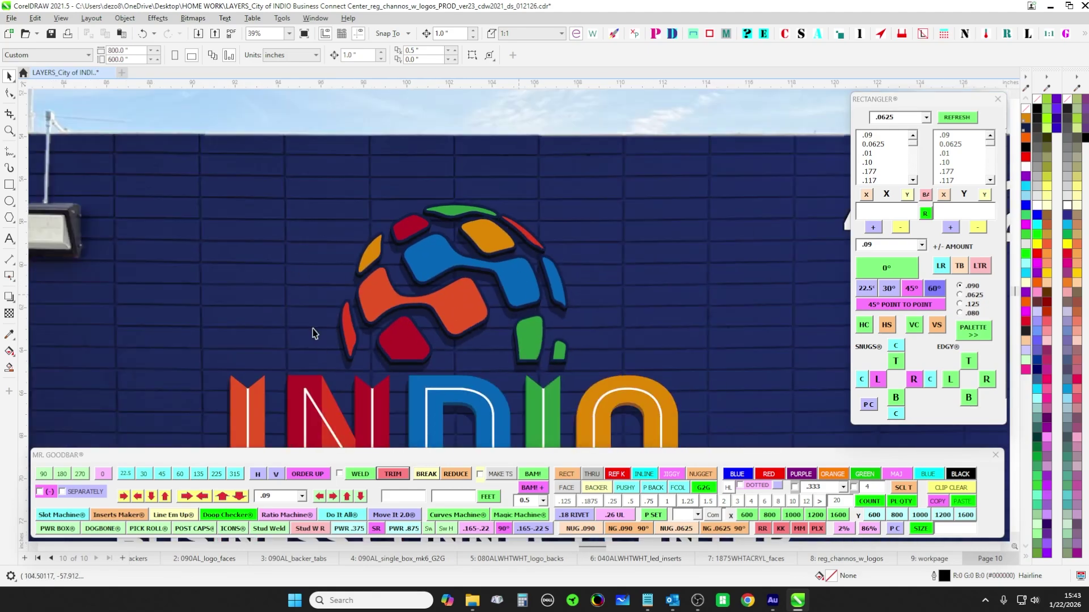
{"action": "scroll", "coordinate": [469, 262], "scroll_direction": "down", "scroll_amount": 6}
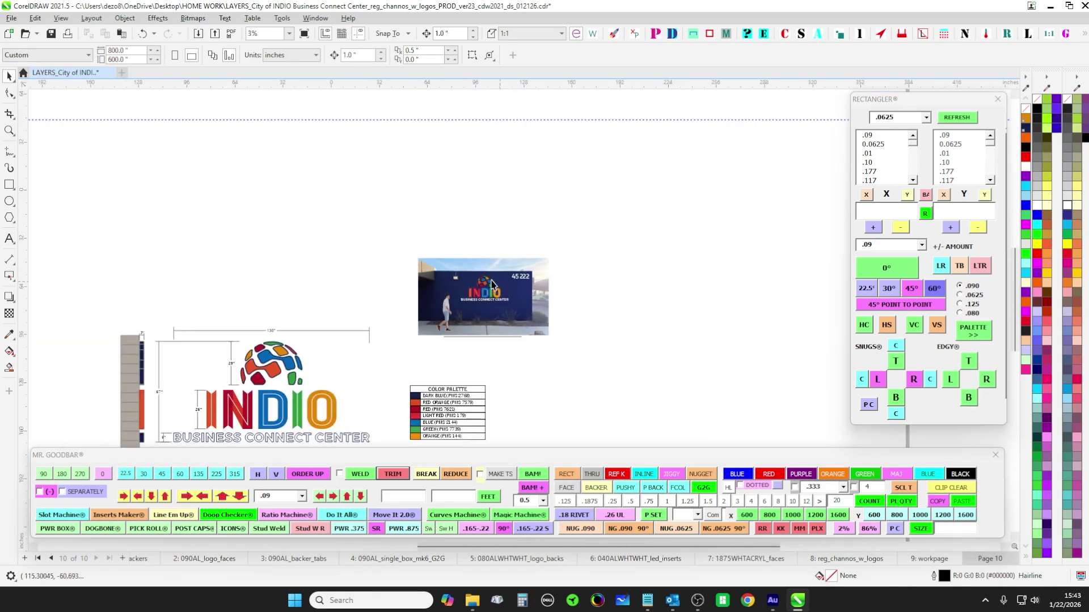
- Return to the workpage and examine the numbered globe pieces of the FAB PATTERN
{"action": "left_click", "coordinate": [931, 560]}
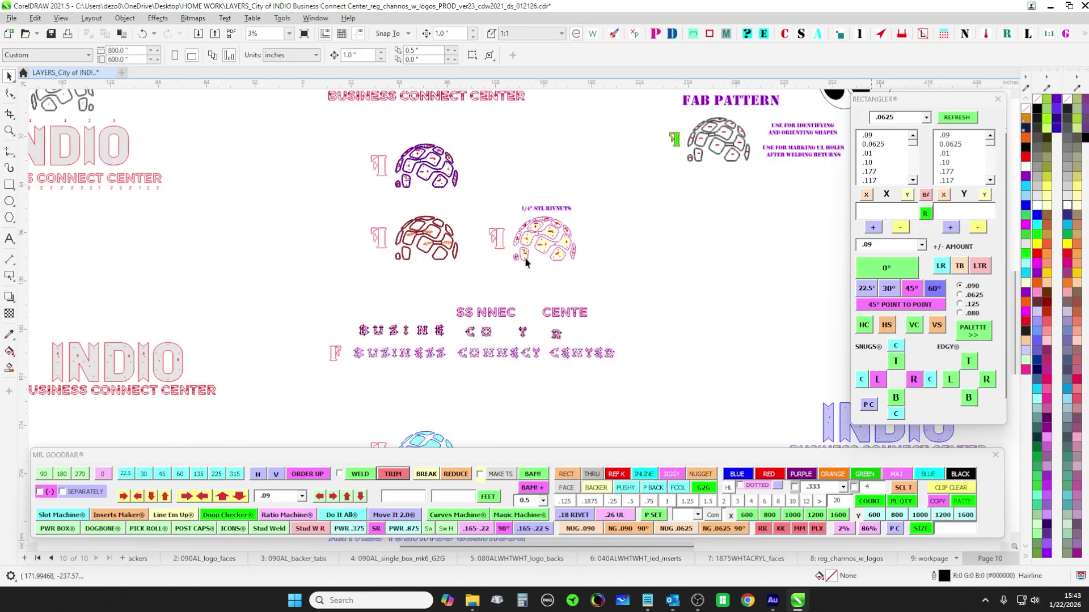
{"action": "scroll", "coordinate": [525, 258], "scroll_direction": "down", "scroll_amount": 1}
{"action": "left_click_drag", "start_coordinate": [713, 287], "coordinate": [485, 357]}
{"action": "scroll", "coordinate": [466, 213], "scroll_direction": "up", "scroll_amount": 3}
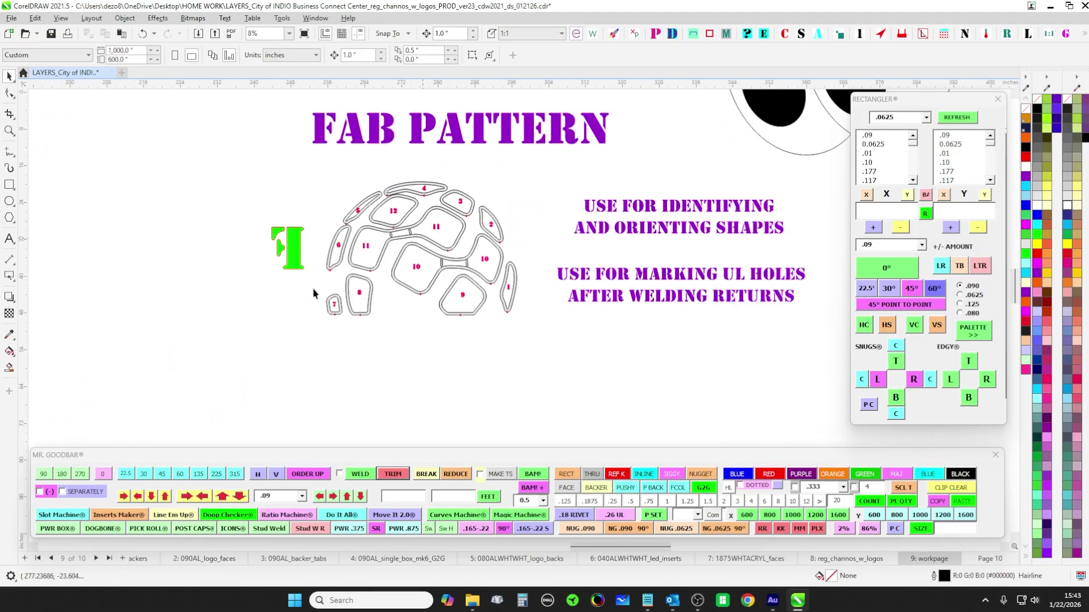
{"action": "scroll", "coordinate": [452, 184], "scroll_direction": "up", "scroll_amount": 4}
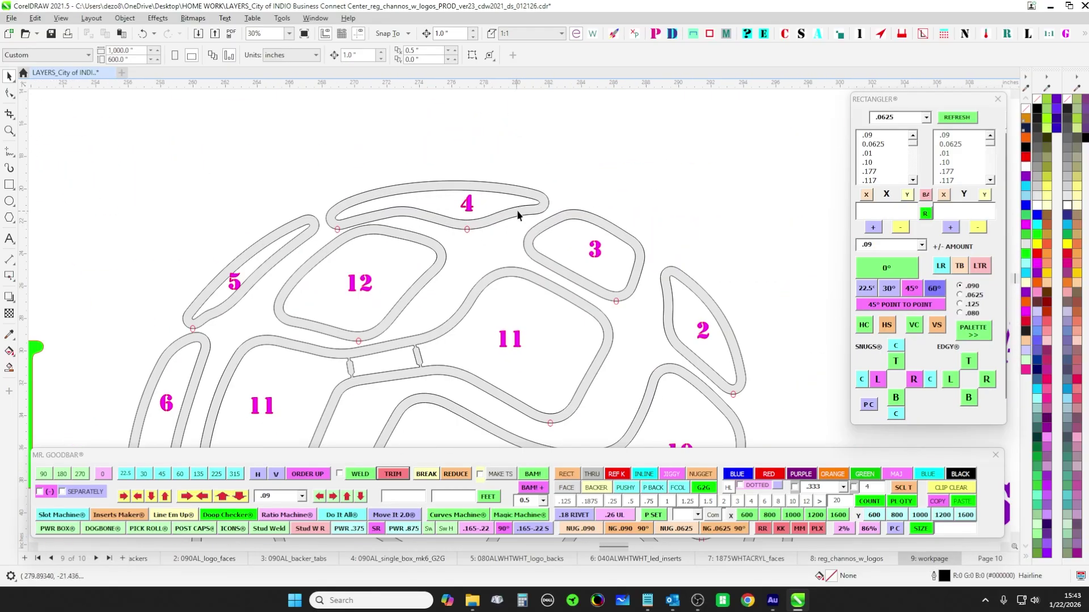
{"action": "scroll", "coordinate": [466, 217], "scroll_direction": "down", "scroll_amount": 3}
{"action": "left_click_drag", "start_coordinate": [161, 275], "coordinate": [340, 276]}
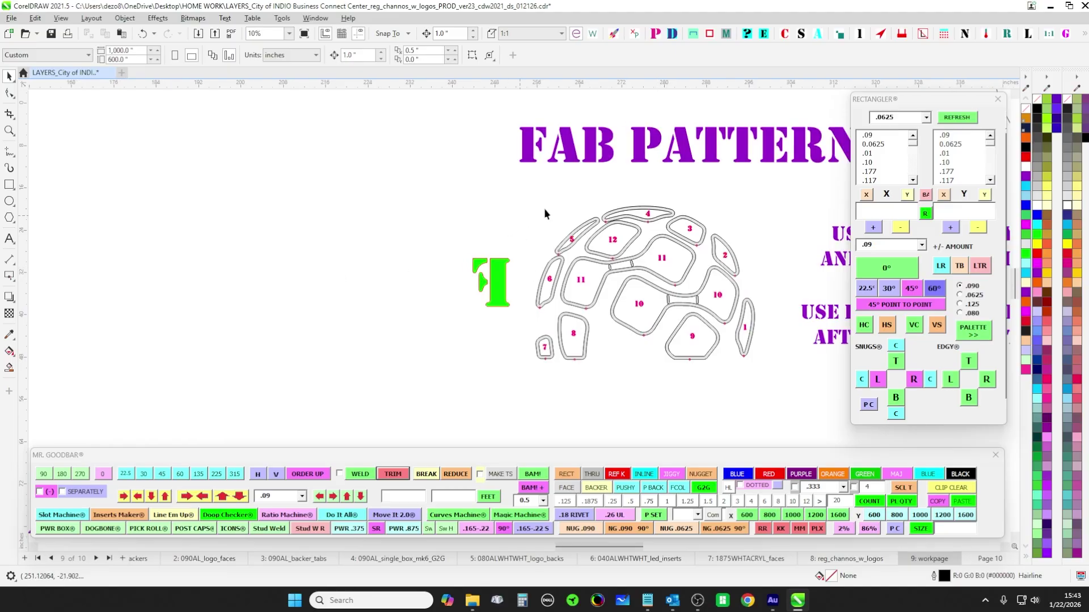
- Select all numbered FAB PATTERN globe shapes to point them out, clear the selection, and compare them with the usage notes
{"action": "left_click_drag", "start_coordinate": [768, 407], "coordinate": [793, 429]}
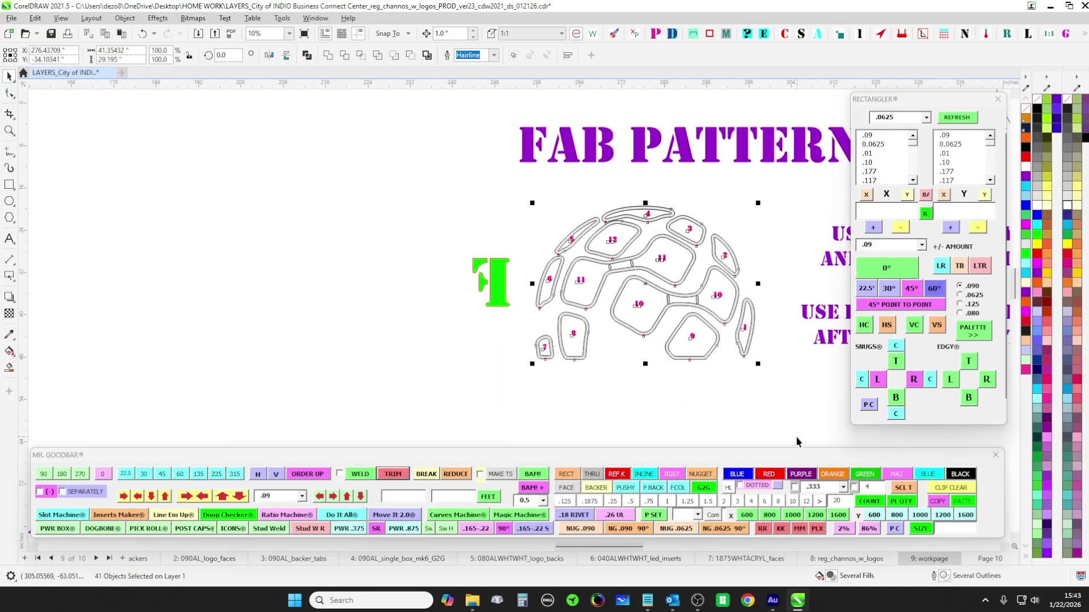
{"action": "scroll", "coordinate": [763, 258], "scroll_direction": "up", "scroll_amount": 1}
{"action": "left_click", "coordinate": [593, 262]}
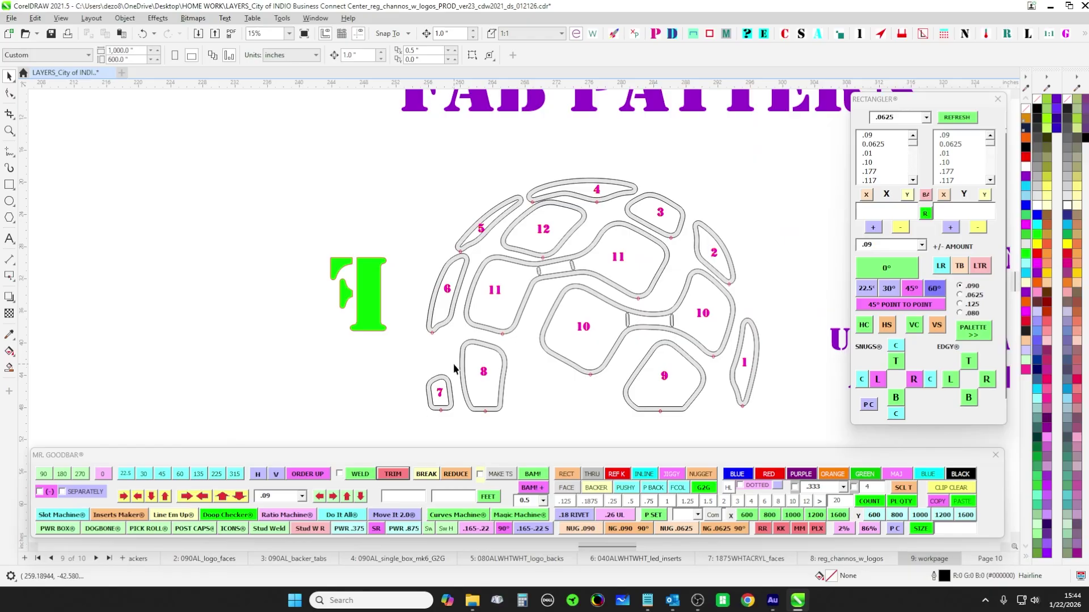
{"action": "scroll", "coordinate": [579, 308], "scroll_direction": "down", "scroll_amount": 2}
{"action": "left_click_drag", "start_coordinate": [663, 317], "coordinate": [450, 314]}
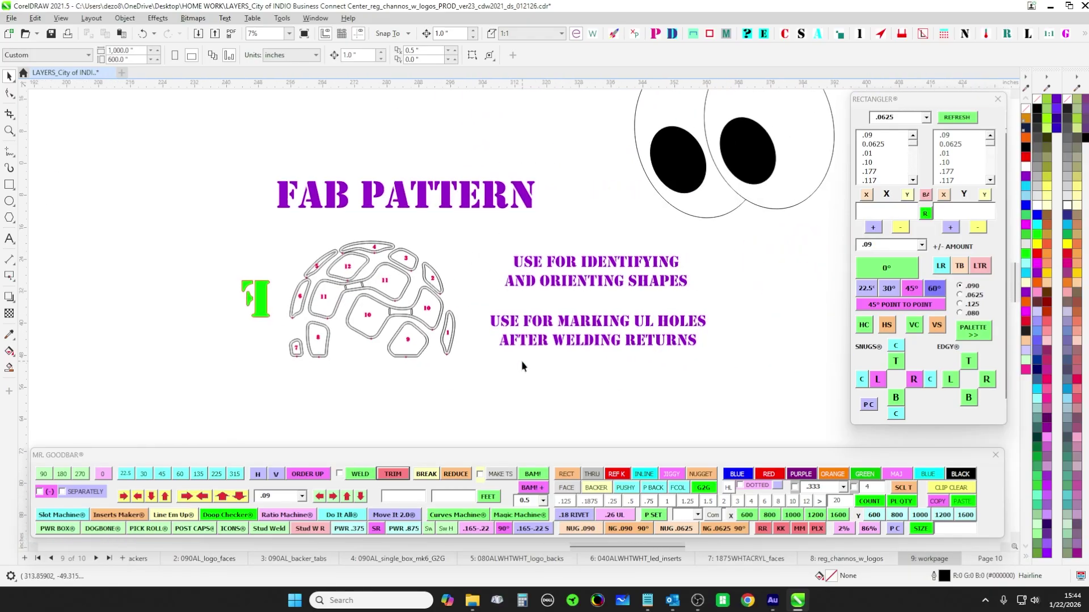
{"action": "scroll", "coordinate": [337, 272], "scroll_direction": "up", "scroll_amount": 2}
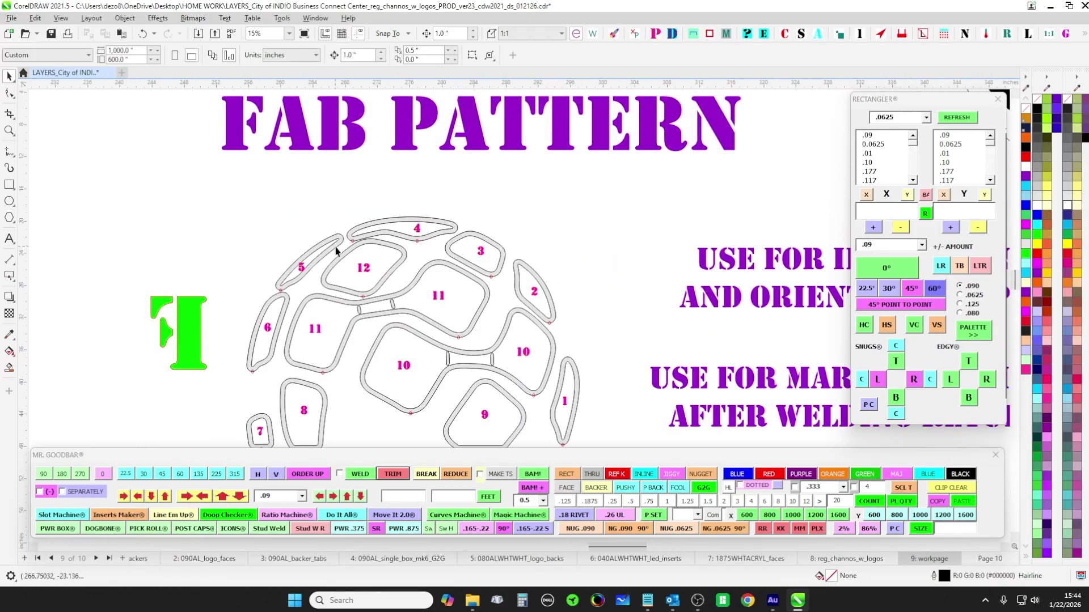
{"action": "left_click_drag", "start_coordinate": [353, 404], "coordinate": [388, 303]}
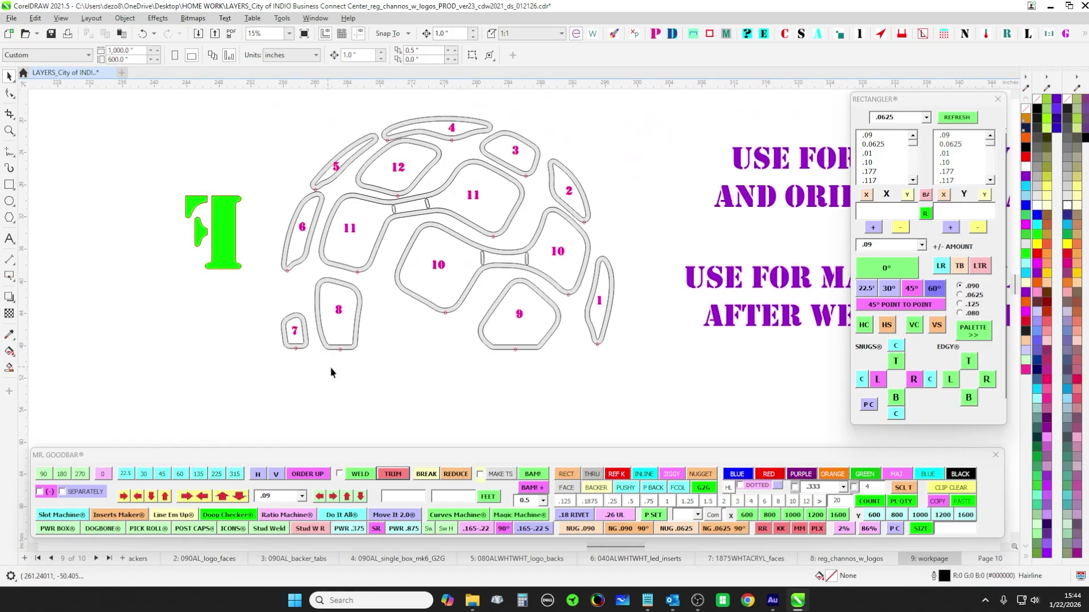
- Select the red UL hole scribe mark under the upper piece 11 to point it out, and clear the selection
{"action": "scroll", "coordinate": [505, 196], "scroll_direction": "up", "scroll_amount": 1}
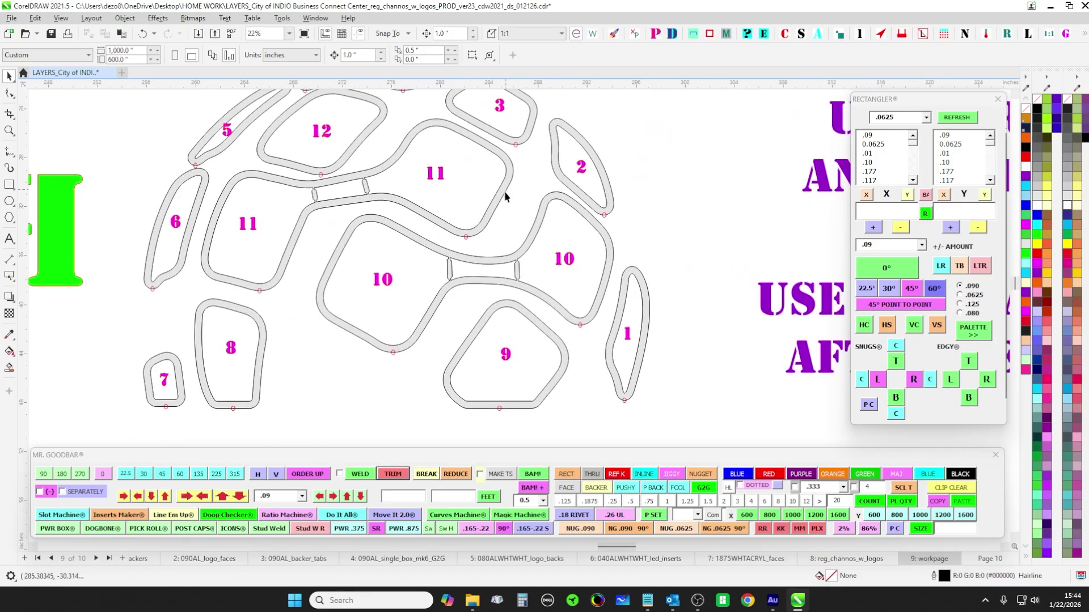
{"action": "scroll", "coordinate": [465, 234], "scroll_direction": "up", "scroll_amount": 3}
{"action": "left_click", "coordinate": [466, 238]}
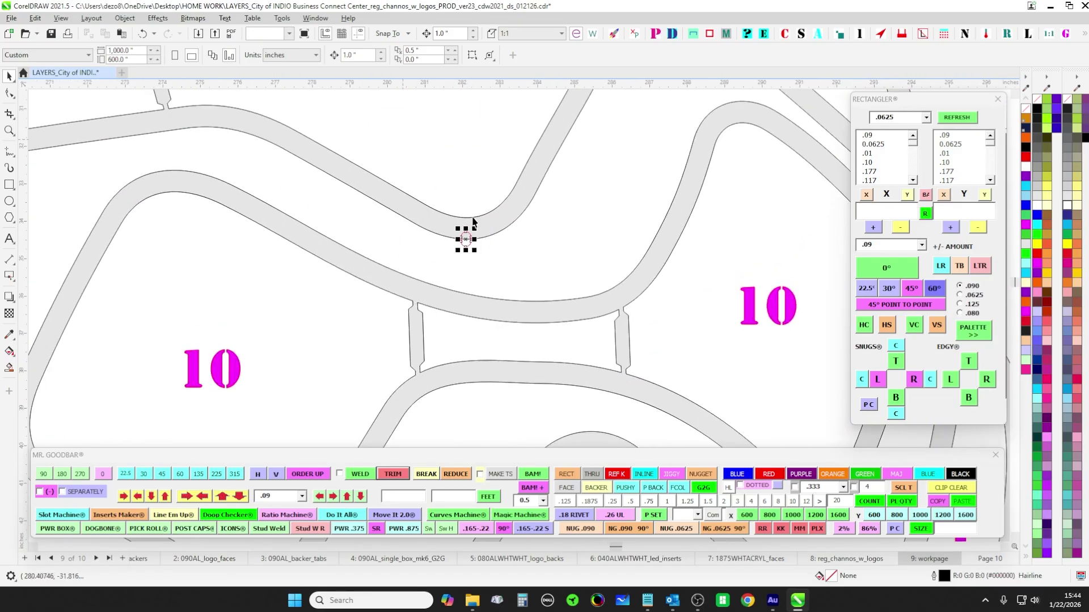
{"action": "scroll", "coordinate": [463, 235], "scroll_direction": "down", "scroll_amount": 5}
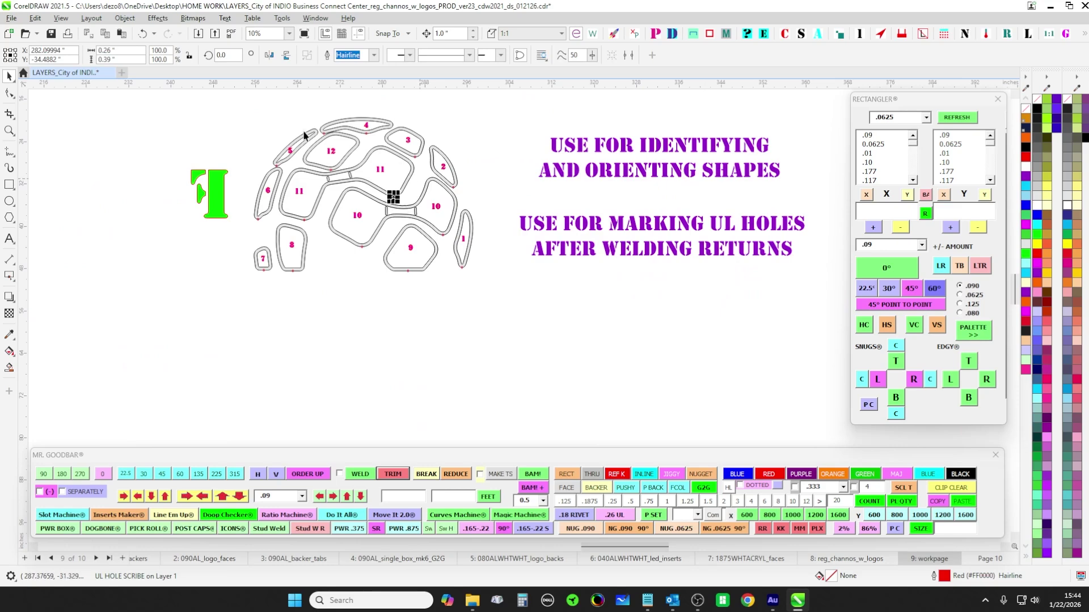
{"action": "scroll", "coordinate": [492, 168], "scroll_direction": "up", "scroll_amount": 1}
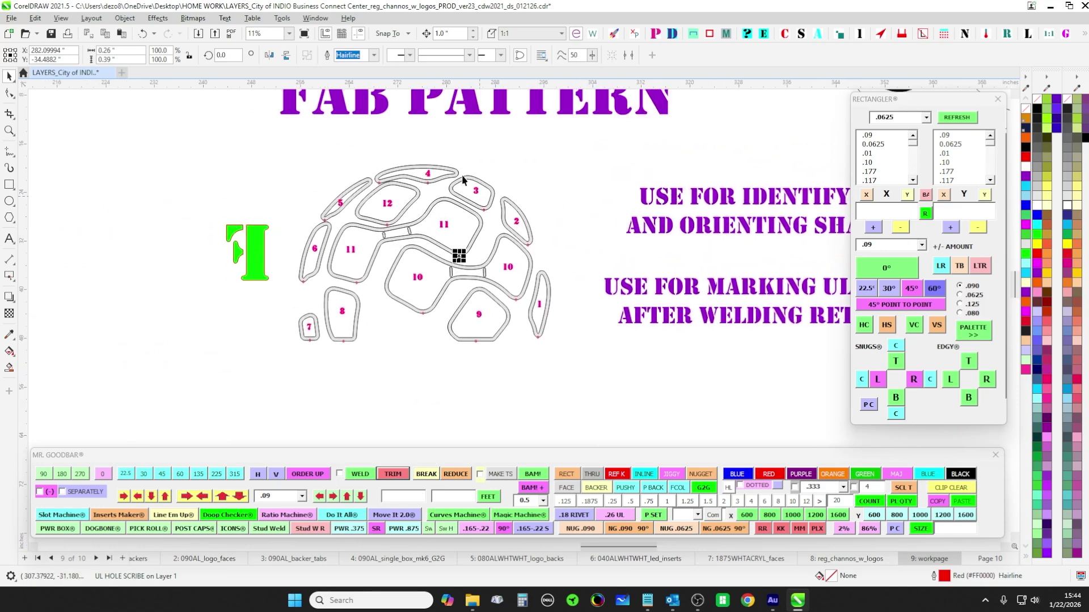
{"action": "scroll", "coordinate": [468, 244], "scroll_direction": "up", "scroll_amount": 2}
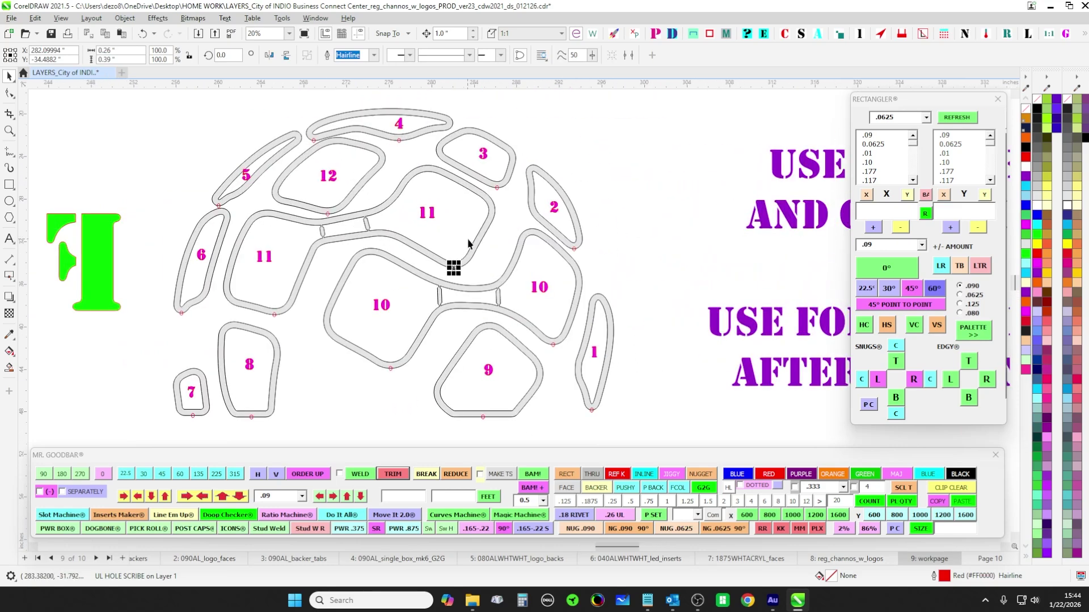
{"action": "key", "text": "Escape"}
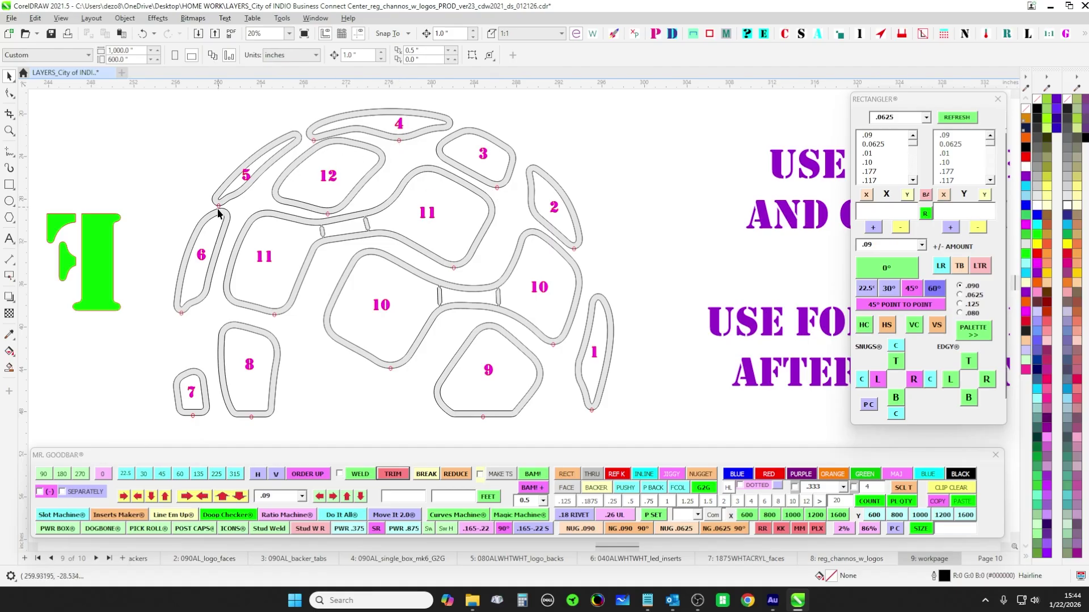
- Examine the piece numbers and UL hole scribe marks across the whole FAB PATTERN globe
{"action": "scroll", "coordinate": [231, 379], "scroll_direction": "up", "scroll_amount": 2}
{"action": "scroll", "coordinate": [363, 378], "scroll_direction": "down", "scroll_amount": 2}
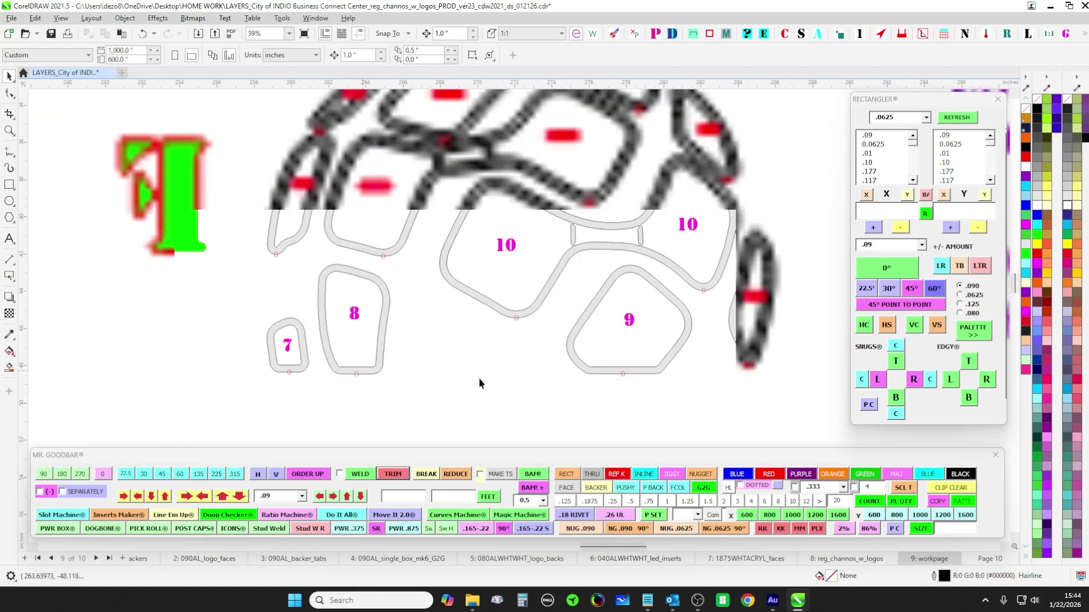
{"action": "scroll", "coordinate": [610, 334], "scroll_direction": "down", "scroll_amount": 2}
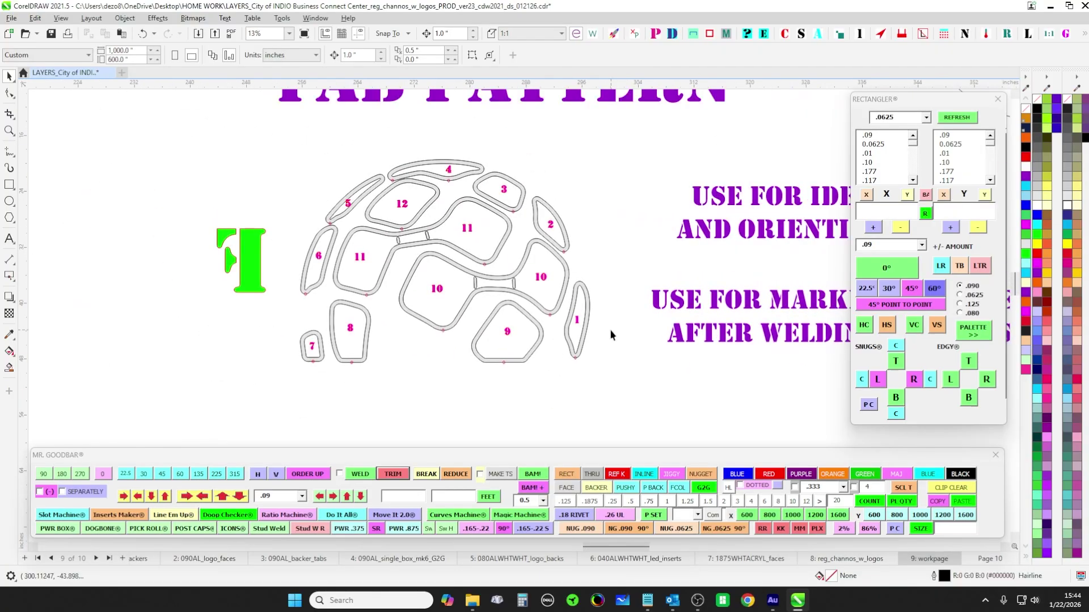
{"action": "left_click_drag", "start_coordinate": [610, 333], "coordinate": [629, 352]}
{"action": "scroll", "coordinate": [579, 207], "scroll_direction": "up", "scroll_amount": 2}
{"action": "left_click_drag", "start_coordinate": [583, 224], "coordinate": [687, 210]}
{"action": "scroll", "coordinate": [687, 214], "scroll_direction": "down", "scroll_amount": 1}
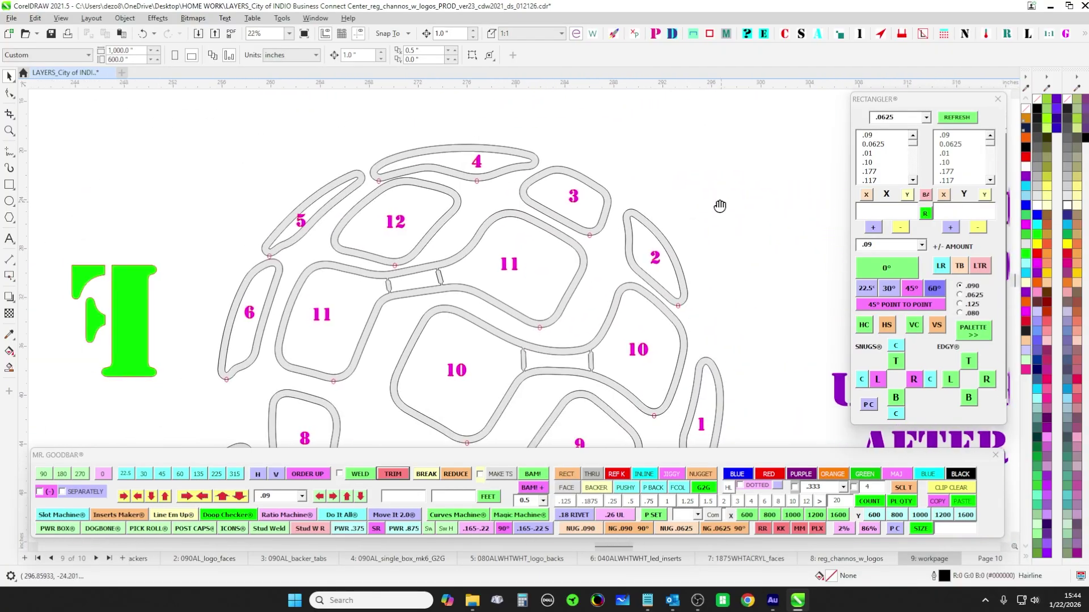
{"action": "scroll", "coordinate": [665, 146], "scroll_direction": "down", "scroll_amount": 4}
{"action": "scroll", "coordinate": [619, 176], "scroll_direction": "up", "scroll_amount": 6}
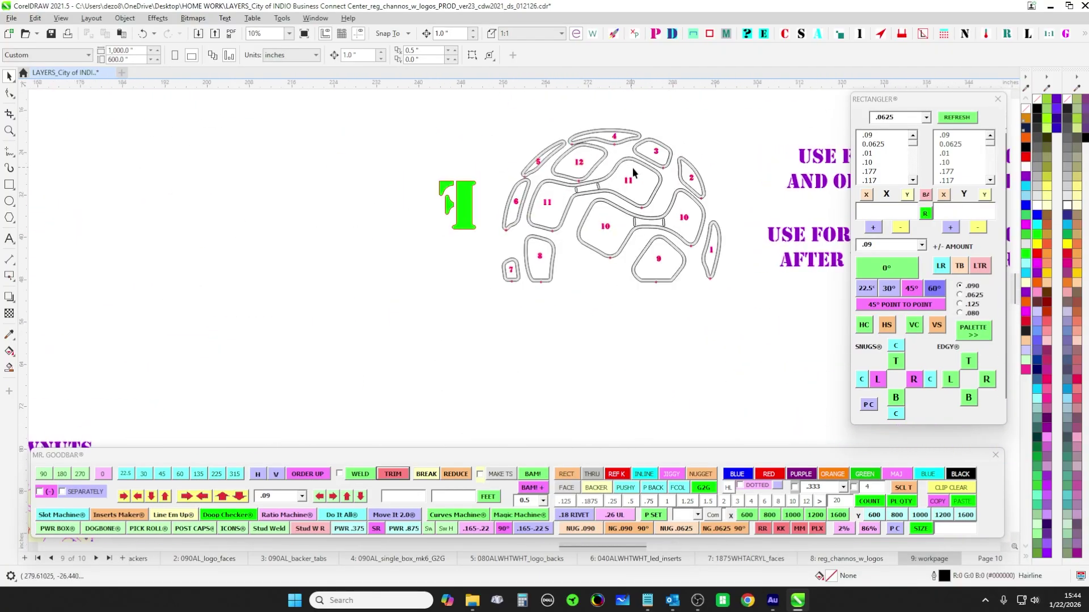
- Select the number label inside the upper piece 11 to point it out, and review the surrounding numbered FAB PATTERN pieces
{"action": "scroll", "coordinate": [546, 247], "scroll_direction": "up", "scroll_amount": 2}
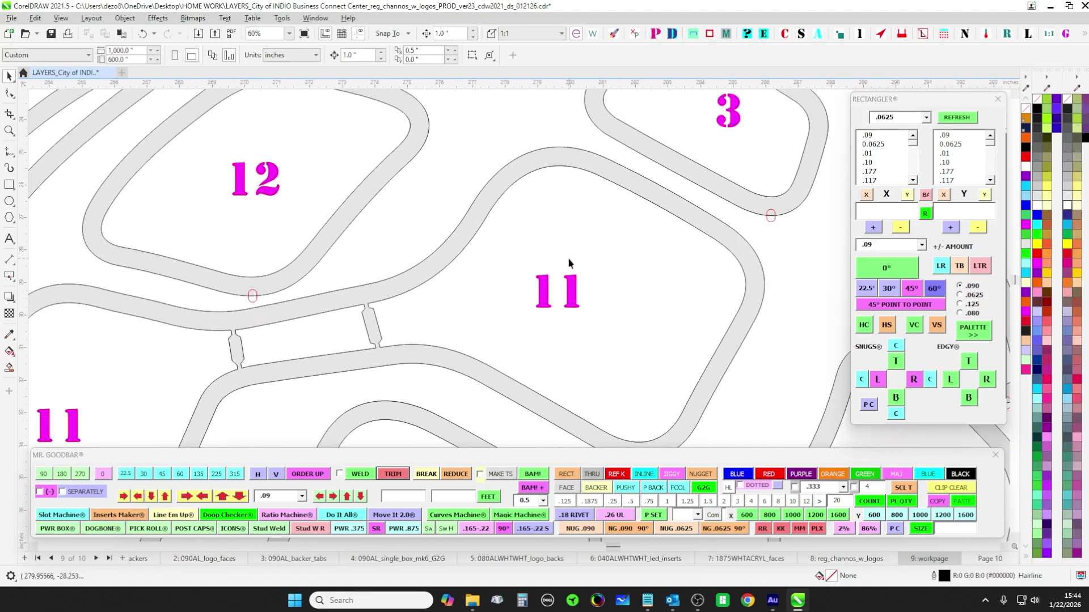
{"action": "left_click", "coordinate": [615, 339]}
{"action": "scroll", "coordinate": [617, 335], "scroll_direction": "down", "scroll_amount": 3}
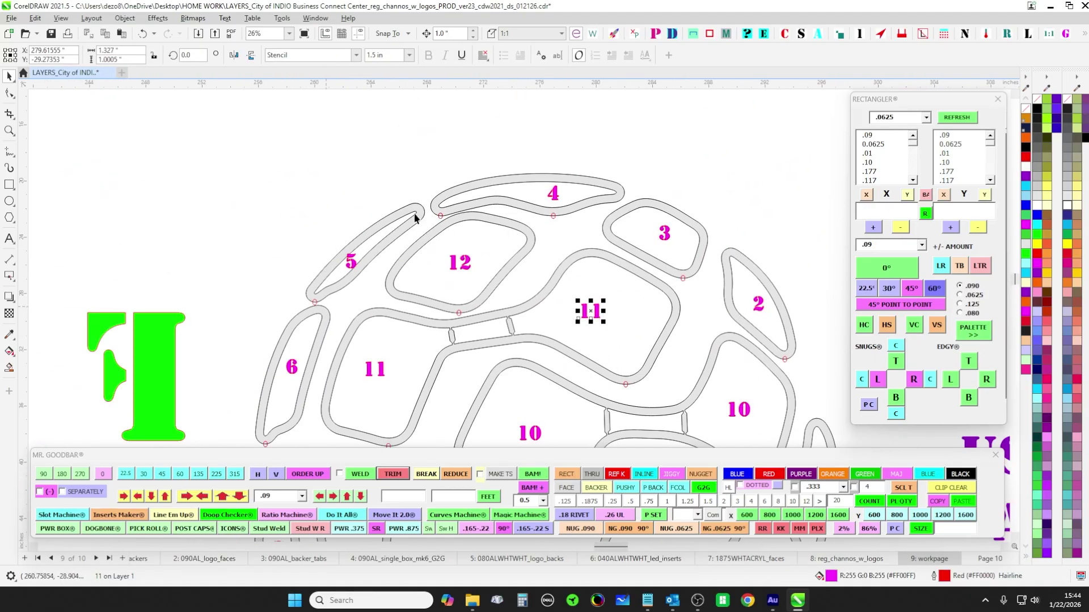
{"action": "scroll", "coordinate": [368, 195], "scroll_direction": "down", "scroll_amount": 3}
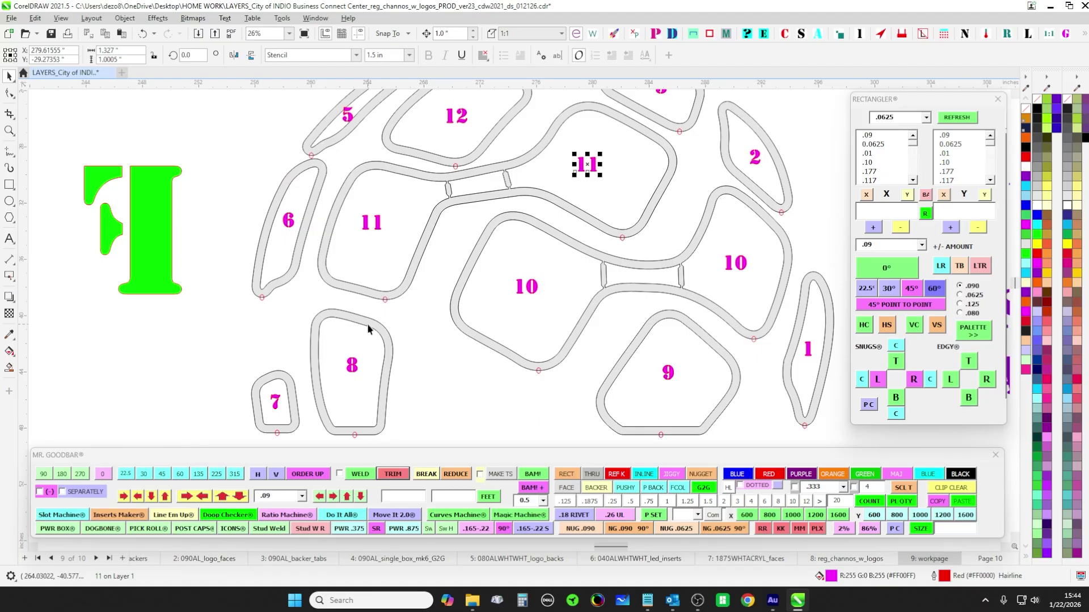
{"action": "scroll", "coordinate": [580, 338], "scroll_direction": "down", "scroll_amount": 3}
{"action": "scroll", "coordinate": [512, 310], "scroll_direction": "down", "scroll_amount": 2}
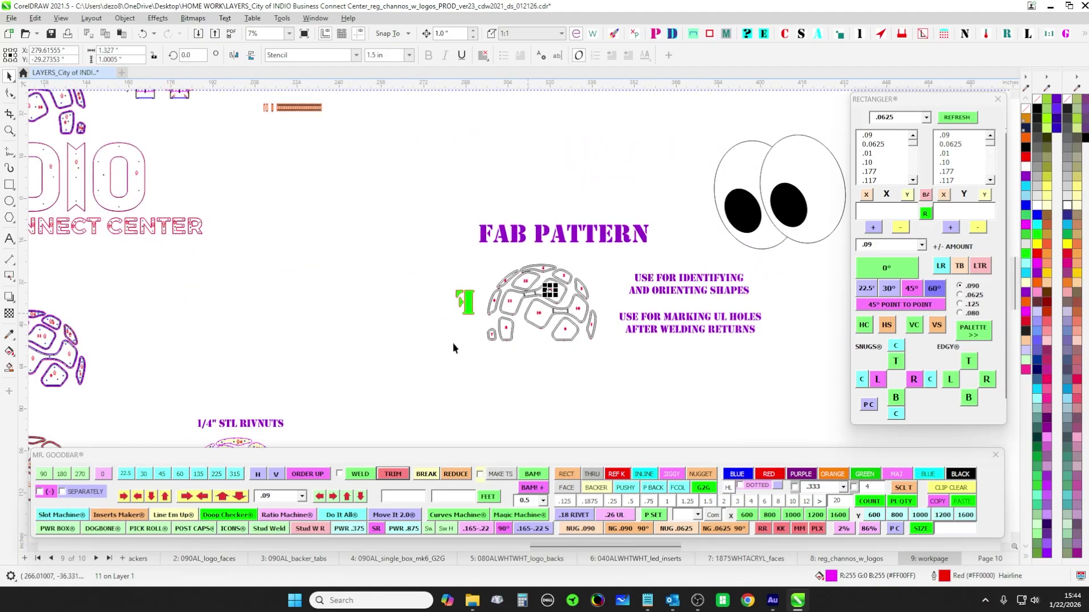
- Examine the numbered backer pieces of the lower 1/4" STL RIVNUTS globe and select the piece 10 backer to point it out
{"action": "left_click_drag", "start_coordinate": [247, 340], "coordinate": [644, 246]}
{"action": "left_click_drag", "start_coordinate": [639, 371], "coordinate": [537, 248]}
{"action": "scroll", "coordinate": [540, 245], "scroll_direction": "up", "scroll_amount": 4}
{"action": "scroll", "coordinate": [357, 188], "scroll_direction": "up", "scroll_amount": 1}
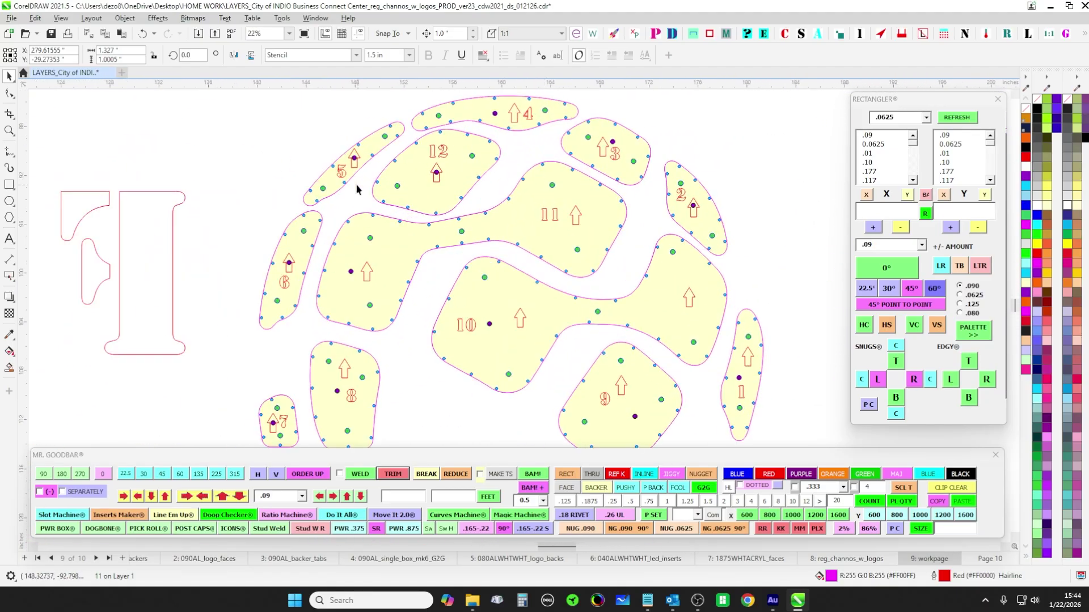
{"action": "scroll", "coordinate": [397, 404], "scroll_direction": "down", "scroll_amount": 2}
{"action": "scroll", "coordinate": [357, 322], "scroll_direction": "up", "scroll_amount": 2}
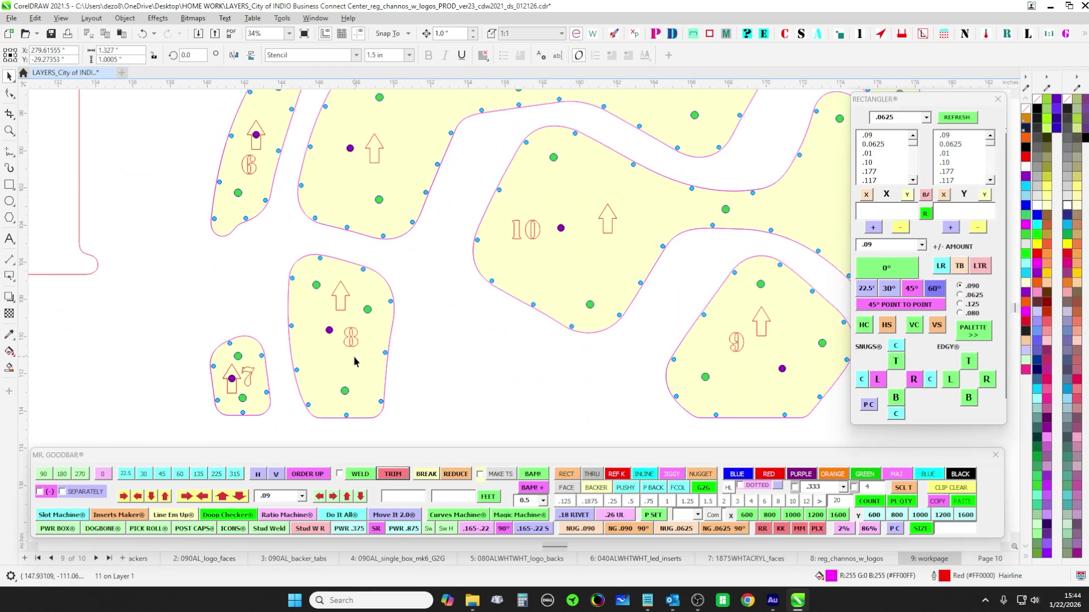
{"action": "scroll", "coordinate": [486, 309], "scroll_direction": "down", "scroll_amount": 3}
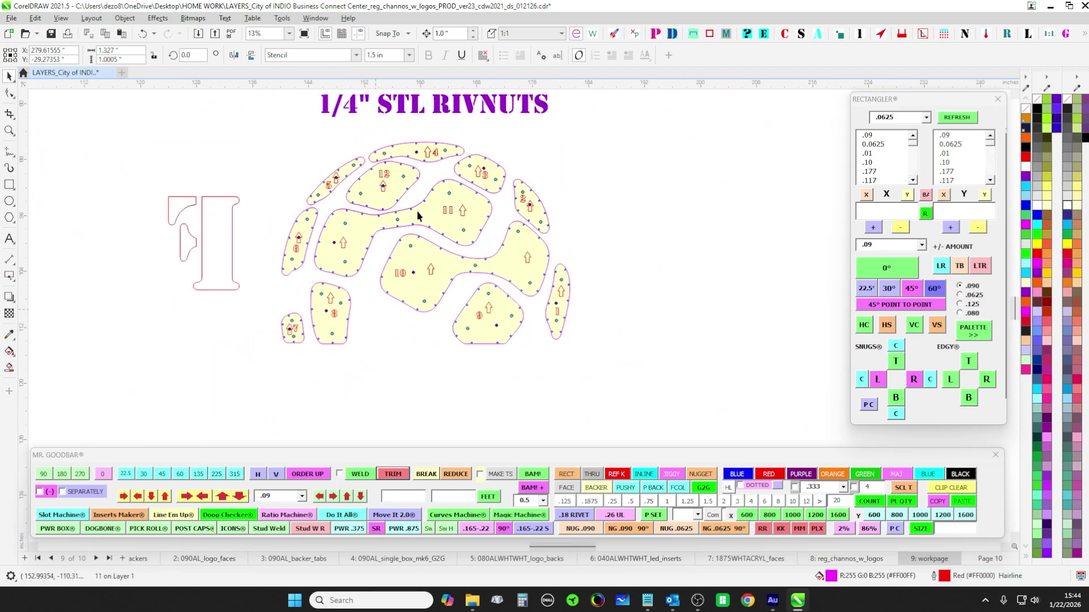
{"action": "scroll", "coordinate": [420, 214], "scroll_direction": "up", "scroll_amount": 1}
{"action": "scroll", "coordinate": [501, 199], "scroll_direction": "down", "scroll_amount": 2}
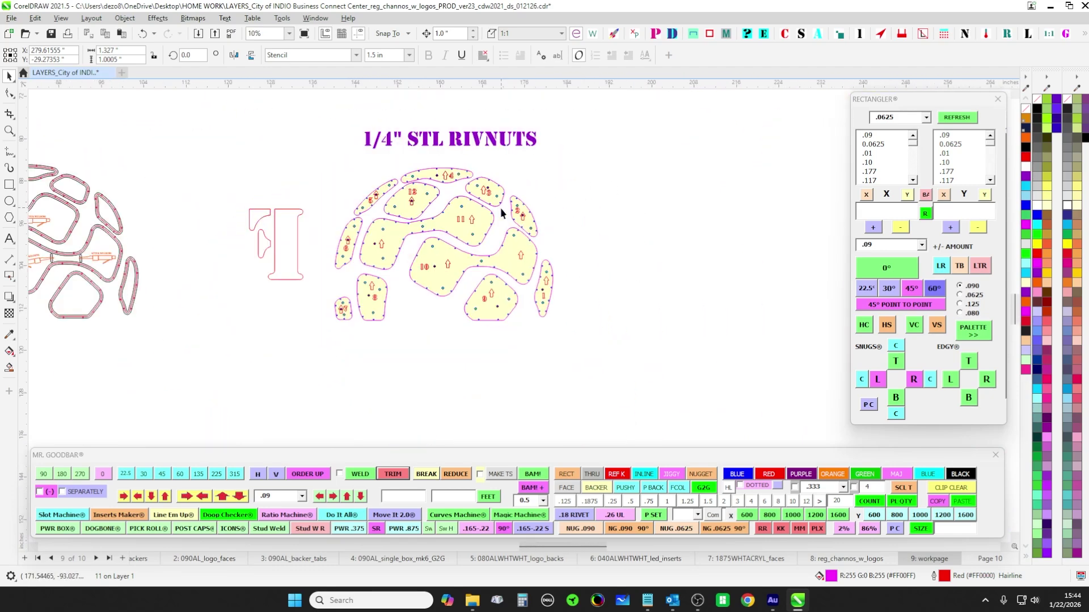
{"action": "scroll", "coordinate": [500, 208], "scroll_direction": "up", "scroll_amount": 2}
{"action": "left_click", "coordinate": [520, 286]}
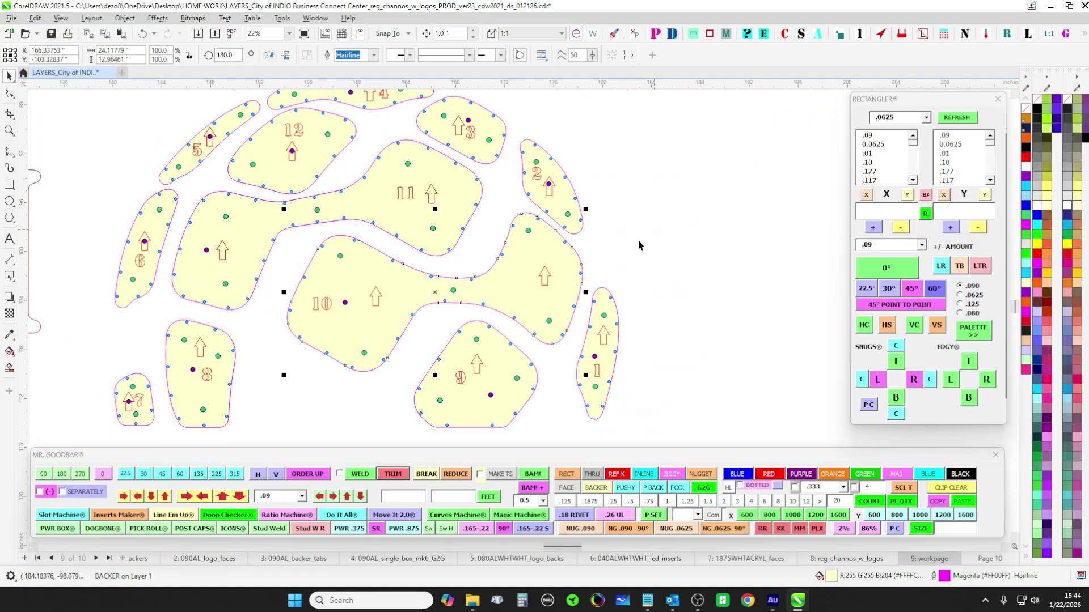
- Compare the backers with the FAB PATTERN globe and select the UL hole scribe mark under piece 4 to point it out
{"action": "scroll", "coordinate": [325, 276], "scroll_direction": "down", "scroll_amount": 2}
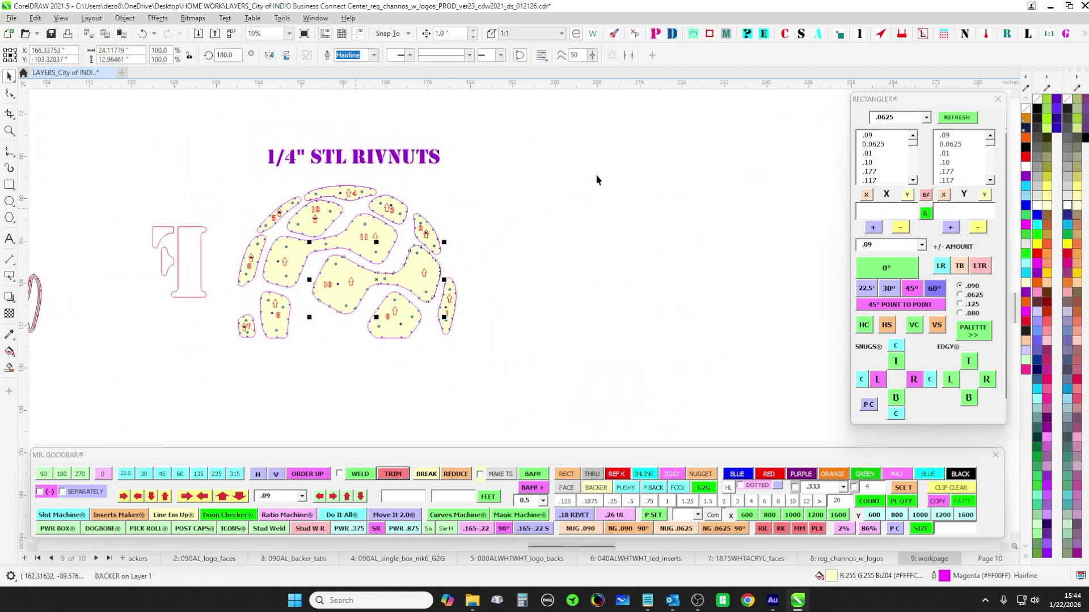
{"action": "scroll", "coordinate": [681, 126], "scroll_direction": "down", "scroll_amount": 1}
{"action": "left_click_drag", "start_coordinate": [680, 126], "coordinate": [347, 349]}
{"action": "scroll", "coordinate": [582, 156], "scroll_direction": "up", "scroll_amount": 2}
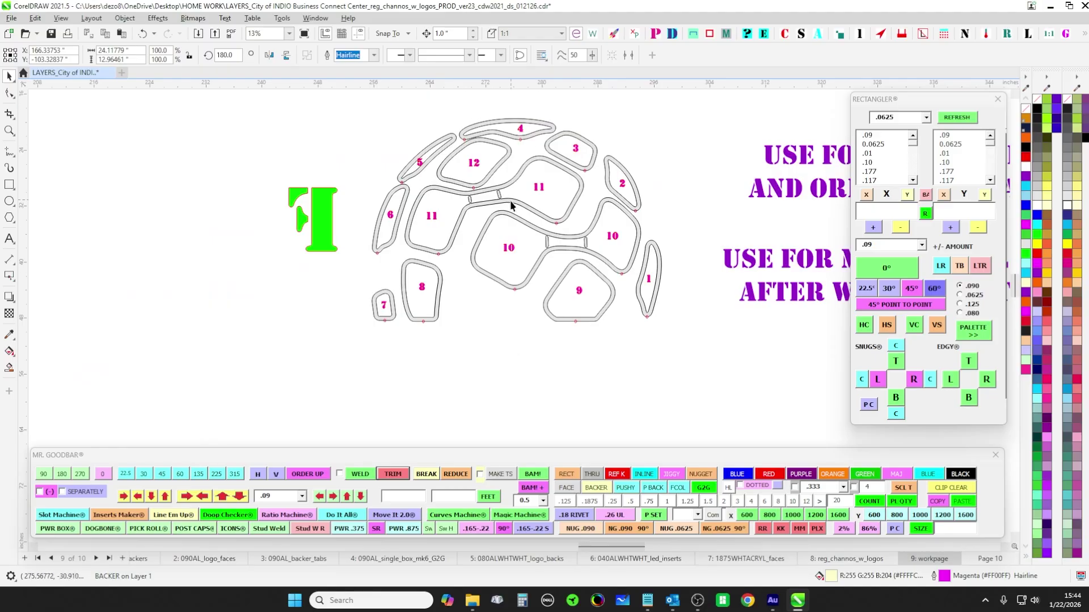
{"action": "scroll", "coordinate": [512, 210], "scroll_direction": "down", "scroll_amount": 1}
{"action": "scroll", "coordinate": [481, 180], "scroll_direction": "up", "scroll_amount": 4}
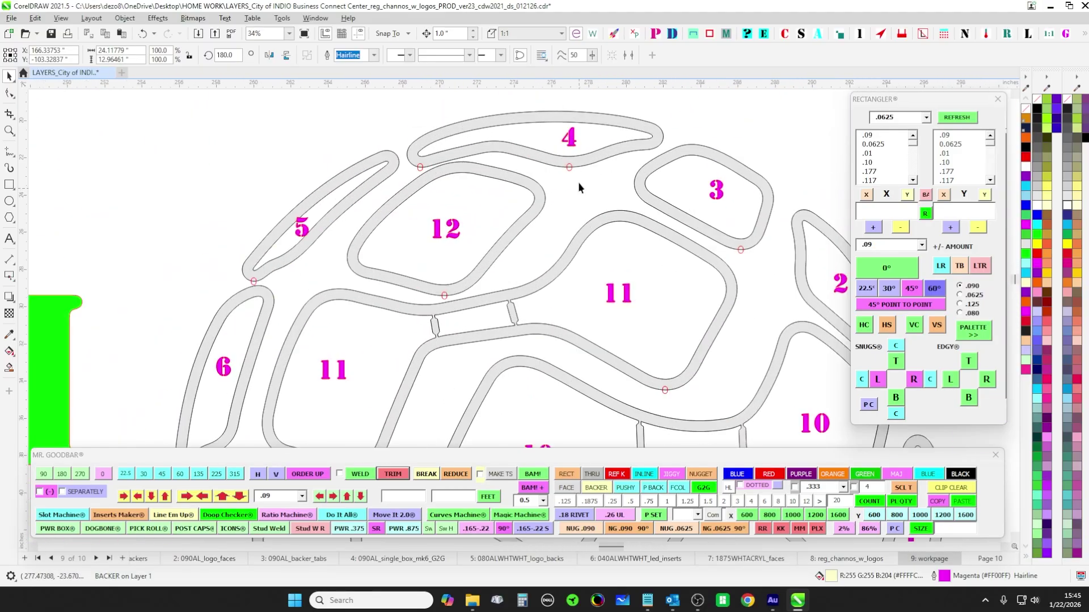
{"action": "scroll", "coordinate": [570, 198], "scroll_direction": "down", "scroll_amount": 3}
{"action": "scroll", "coordinate": [544, 215], "scroll_direction": "up", "scroll_amount": 2}
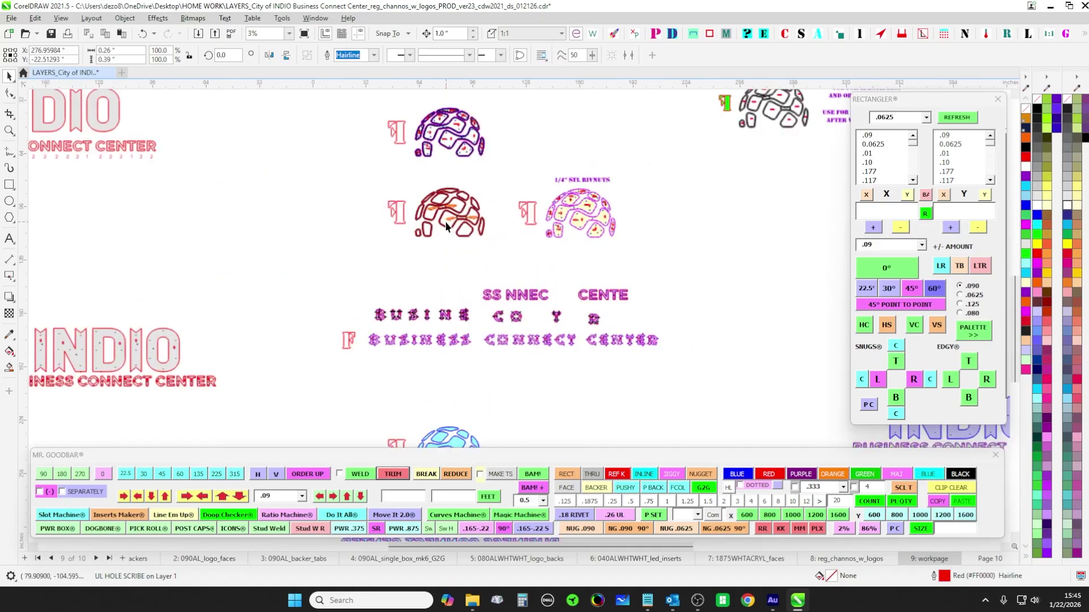
- Select a red slot on the flat bottom edge of a lower AFTER WELDING globe piece to point it out, and clear the selection
{"action": "scroll", "coordinate": [445, 226], "scroll_direction": "up", "scroll_amount": 12}
{"action": "left_click", "coordinate": [497, 226]}
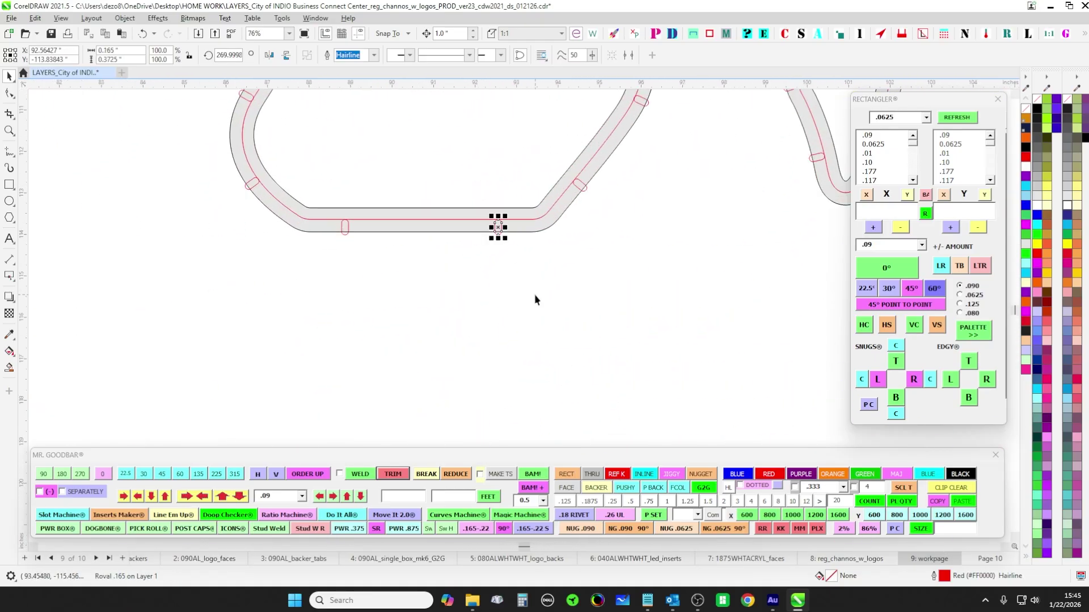
{"action": "scroll", "coordinate": [437, 236], "scroll_direction": "up", "scroll_amount": 2}
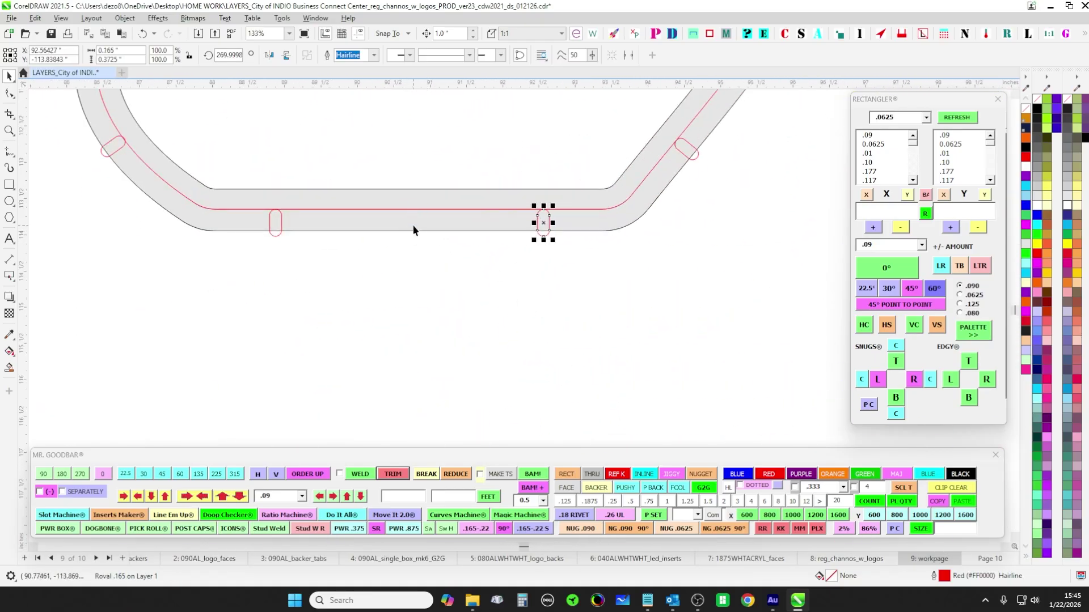
{"action": "scroll", "coordinate": [413, 229], "scroll_direction": "down", "scroll_amount": 1}
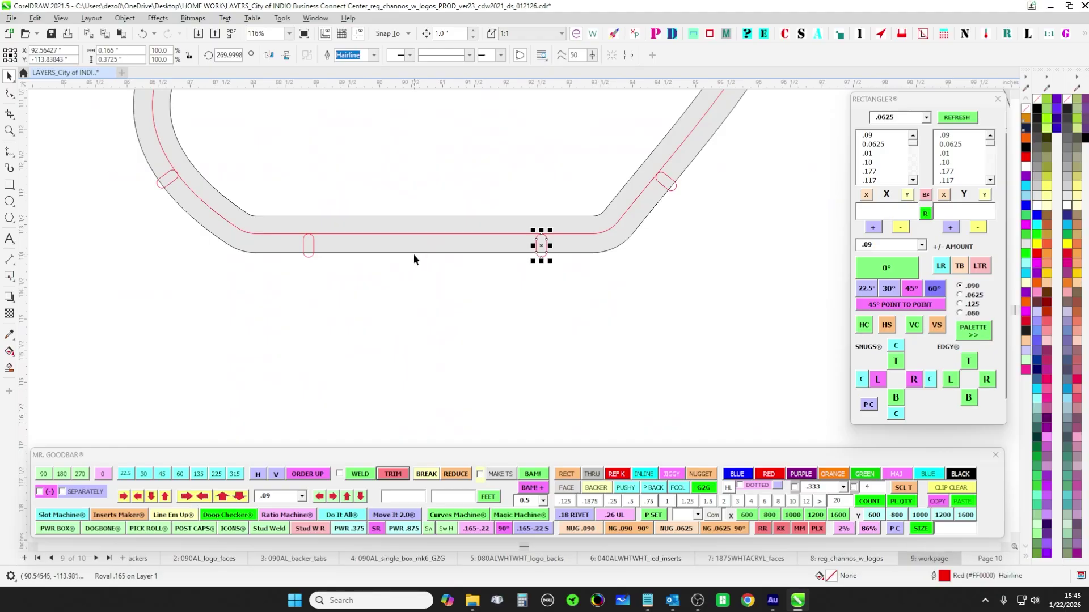
{"action": "scroll", "coordinate": [486, 335], "scroll_direction": "down", "scroll_amount": 6}
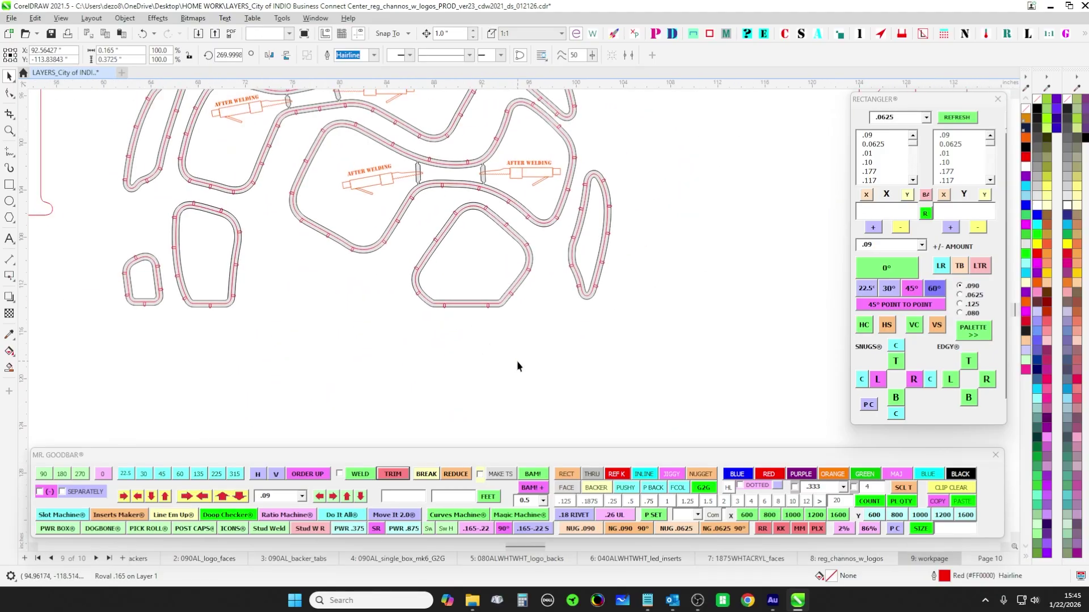
{"action": "left_click", "coordinate": [281, 353]}
- Select the UL hole scribe mark at the right bottom point of the second I in the gray INDIO backers to point it out
{"action": "left_click_drag", "start_coordinate": [281, 334], "coordinate": [493, 274]}
{"action": "scroll", "coordinate": [493, 274], "scroll_direction": "down", "scroll_amount": 4}
{"action": "left_click_drag", "start_coordinate": [374, 327], "coordinate": [567, 238]}
{"action": "left_click_drag", "start_coordinate": [374, 323], "coordinate": [520, 238]}
{"action": "left_click_drag", "start_coordinate": [219, 385], "coordinate": [402, 248]}
{"action": "scroll", "coordinate": [402, 248], "scroll_direction": "up", "scroll_amount": 3}
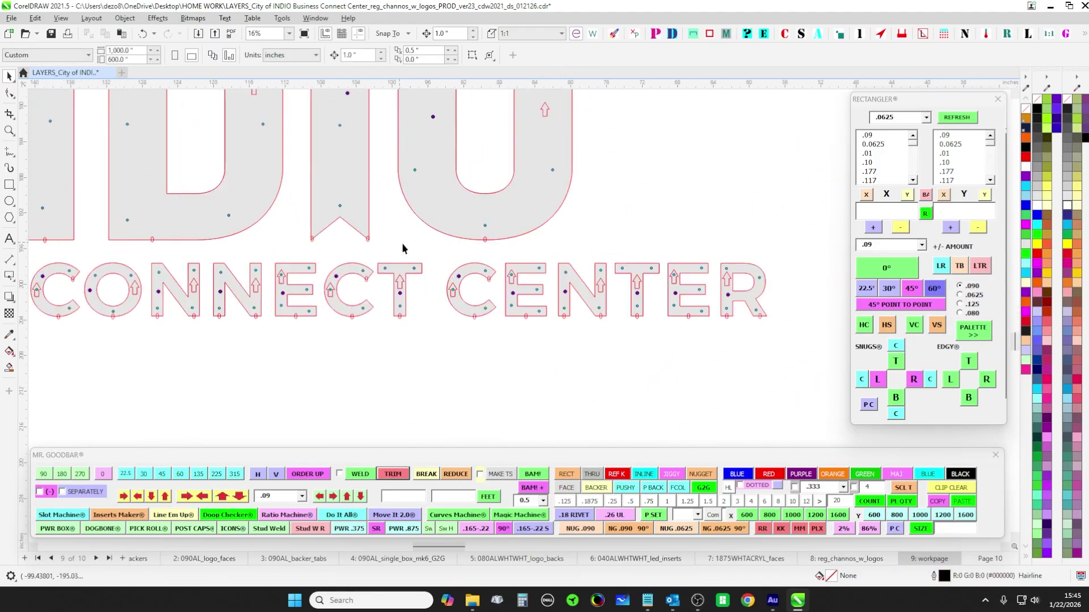
{"action": "scroll", "coordinate": [547, 253], "scroll_direction": "up", "scroll_amount": 4}
{"action": "scroll", "coordinate": [369, 232], "scroll_direction": "up", "scroll_amount": 2}
{"action": "left_click", "coordinate": [367, 181]}
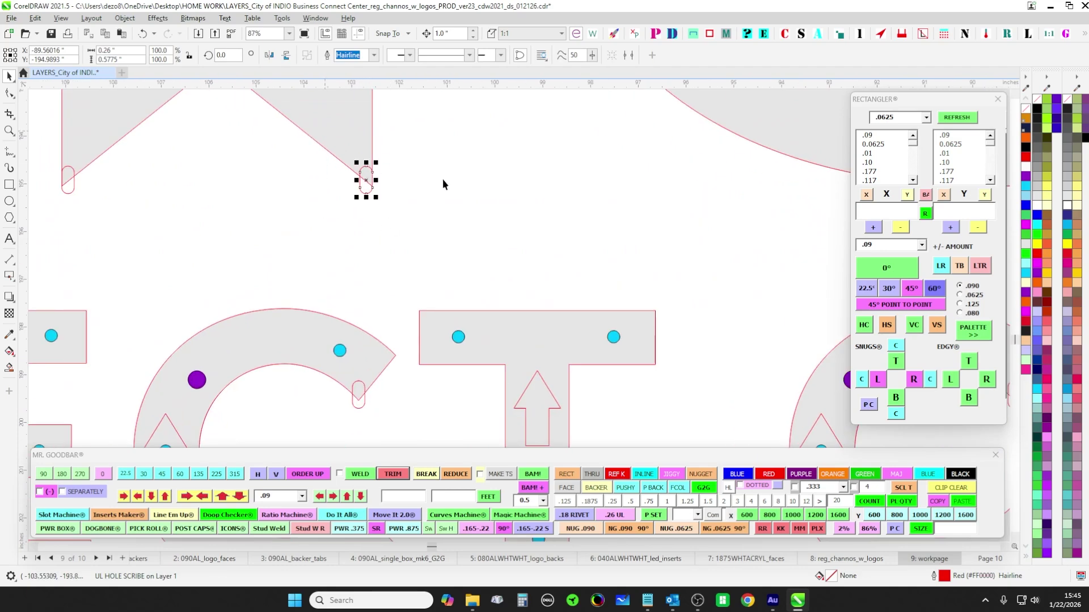
- Select the backer of the second C in CONNECT to point it out, and clear the selection
{"action": "scroll", "coordinate": [443, 179], "scroll_direction": "down", "scroll_amount": 1}
{"action": "scroll", "coordinate": [456, 220], "scroll_direction": "up", "scroll_amount": 2}
{"action": "left_click", "coordinate": [411, 165]}
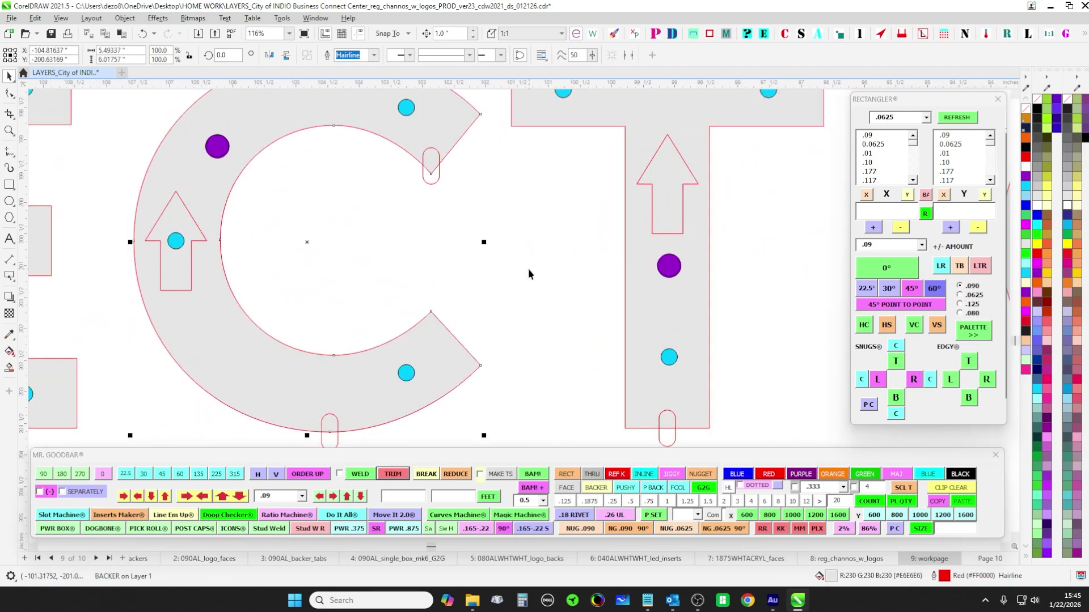
{"action": "left_click", "coordinate": [351, 292]}
- Examine the FAB PATTERN globe's numbered pieces and their UL hole scribe marks
{"action": "scroll", "coordinate": [391, 288], "scroll_direction": "down", "scroll_amount": 9}
{"action": "left_click_drag", "start_coordinate": [816, 150], "coordinate": [389, 359]}
{"action": "scroll", "coordinate": [418, 257], "scroll_direction": "up", "scroll_amount": 2}
{"action": "scroll", "coordinate": [615, 168], "scroll_direction": "down", "scroll_amount": 5}
{"action": "left_click_drag", "start_coordinate": [615, 167], "coordinate": [505, 267]}
{"action": "scroll", "coordinate": [525, 210], "scroll_direction": "up", "scroll_amount": 1}
{"action": "scroll", "coordinate": [525, 210], "scroll_direction": "up", "scroll_amount": 4}
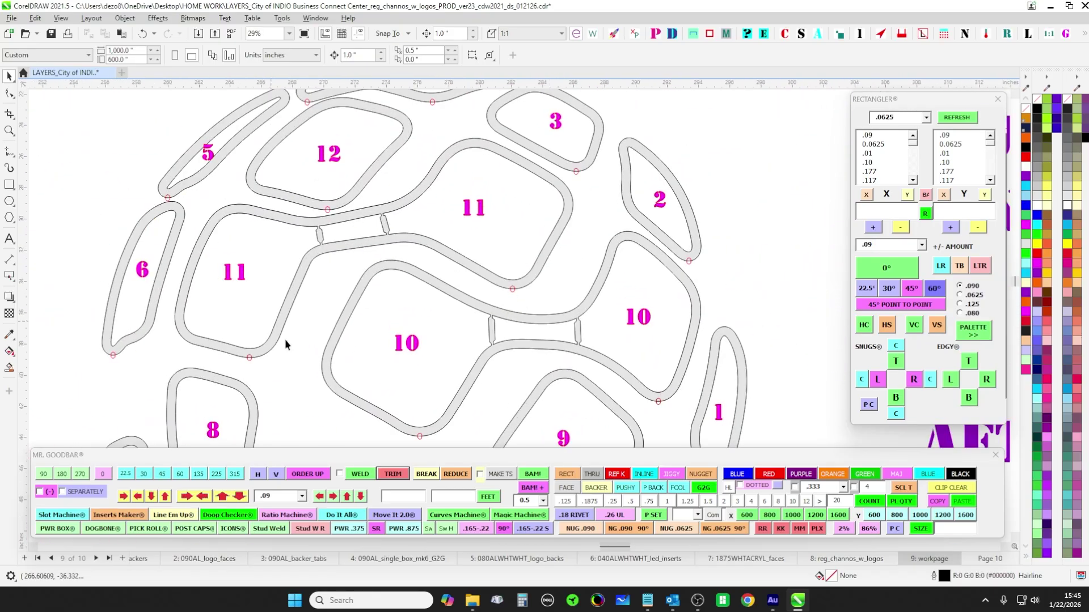
{"action": "left_click_drag", "start_coordinate": [303, 353], "coordinate": [307, 234]}
{"action": "scroll", "coordinate": [382, 341], "scroll_direction": "down", "scroll_amount": 1}
{"action": "left_click_drag", "start_coordinate": [415, 378], "coordinate": [455, 439]}
{"action": "scroll", "coordinate": [404, 339], "scroll_direction": "up", "scroll_amount": 1}
- Examine the connecting tabs and AFTER WELDING saw symbols on the red globe, and compare it with the 1/4" STL RIVNUTS backer globe
{"action": "scroll", "coordinate": [452, 242], "scroll_direction": "down", "scroll_amount": 5}
{"action": "left_click_drag", "start_coordinate": [189, 283], "coordinate": [673, 292]}
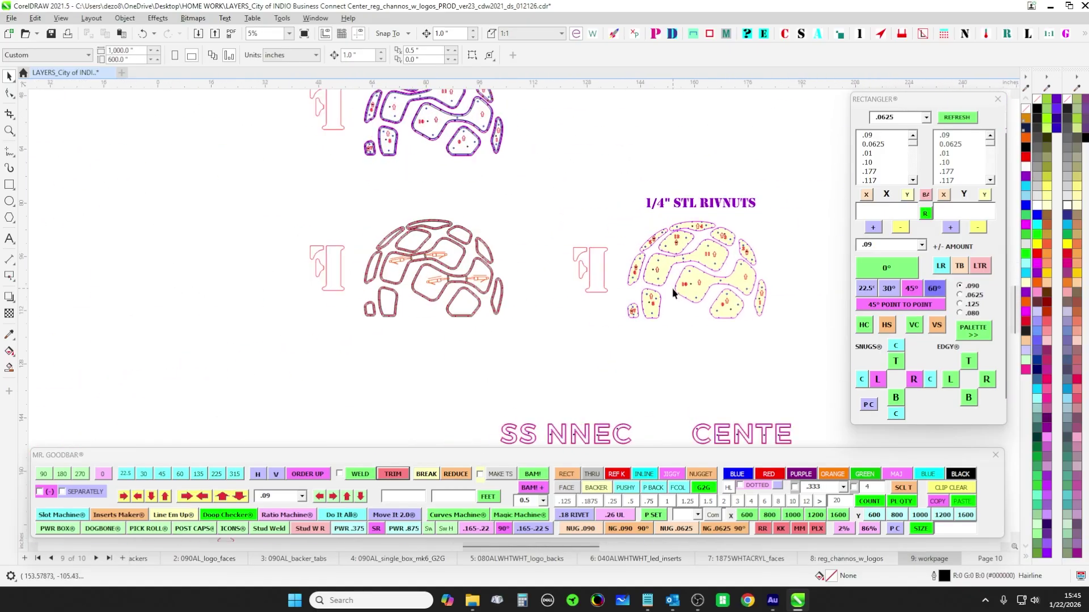
{"action": "scroll", "coordinate": [440, 273], "scroll_direction": "up", "scroll_amount": 7}
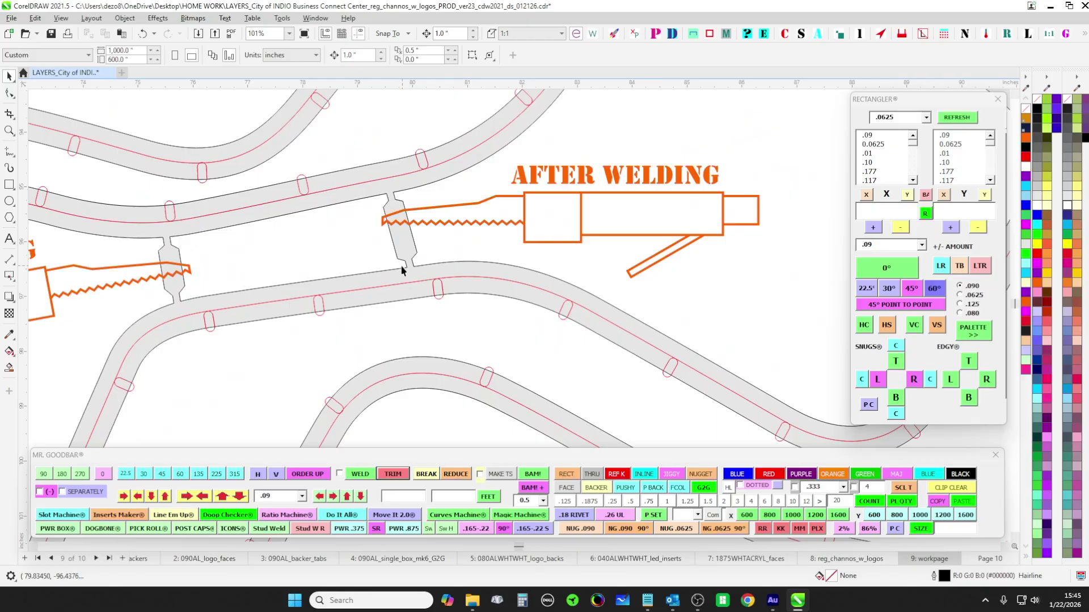
{"action": "scroll", "coordinate": [433, 256], "scroll_direction": "down", "scroll_amount": 2}
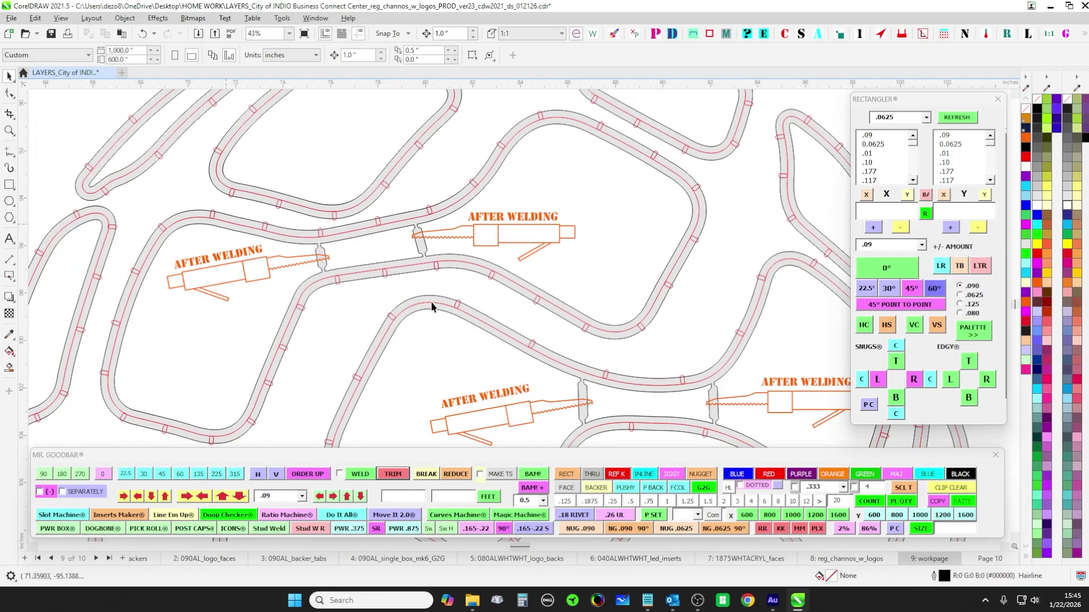
{"action": "scroll", "coordinate": [467, 290], "scroll_direction": "down", "scroll_amount": 5}
{"action": "scroll", "coordinate": [181, 241], "scroll_direction": "up", "scroll_amount": 4}
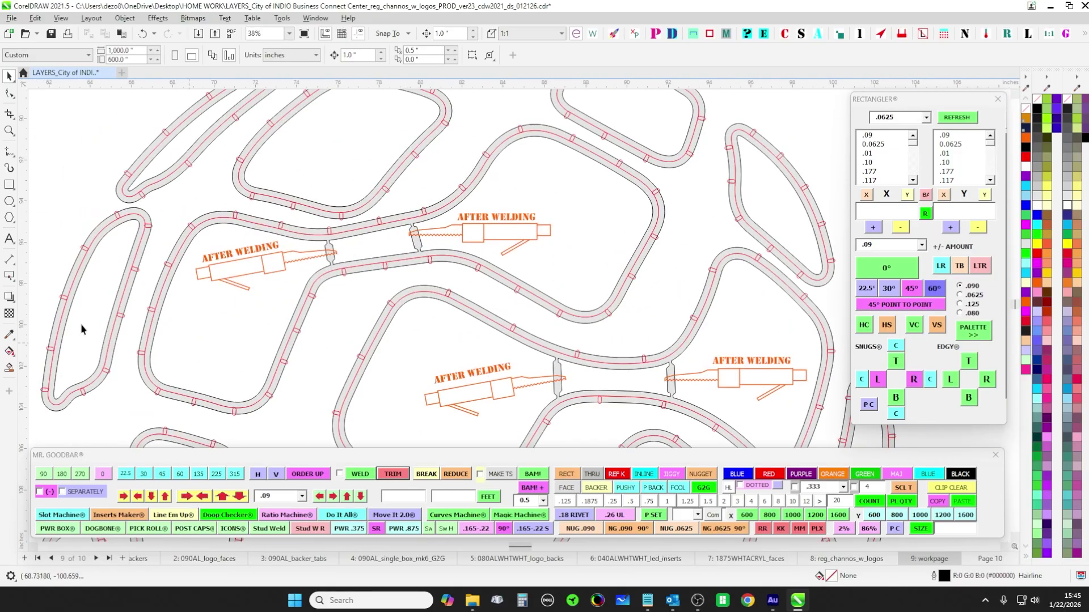
{"action": "left_click_drag", "start_coordinate": [460, 326], "coordinate": [334, 208]}
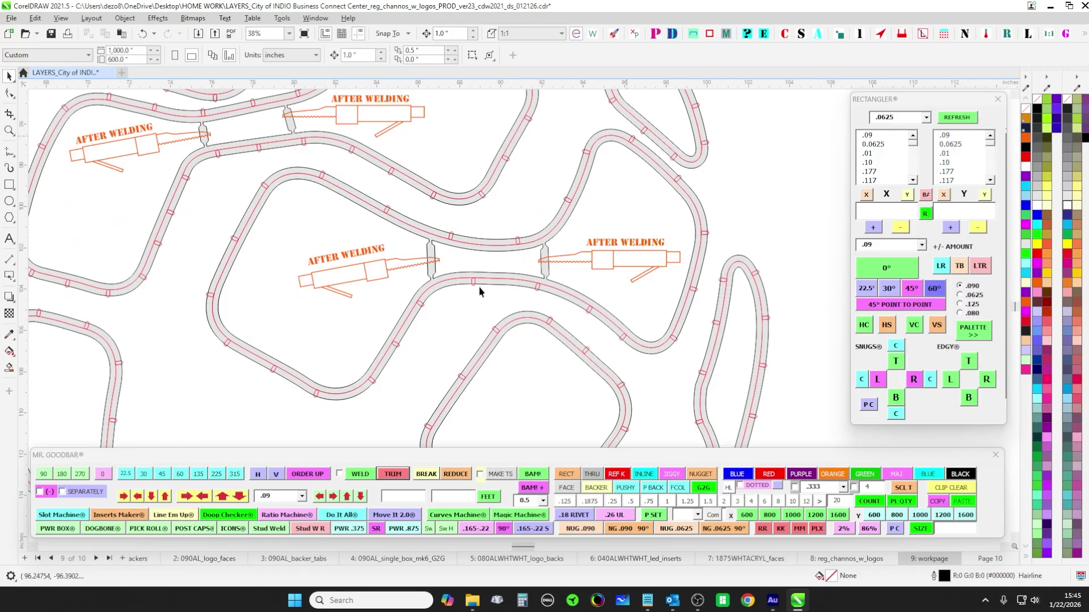
{"action": "scroll", "coordinate": [441, 221], "scroll_direction": "down", "scroll_amount": 3}
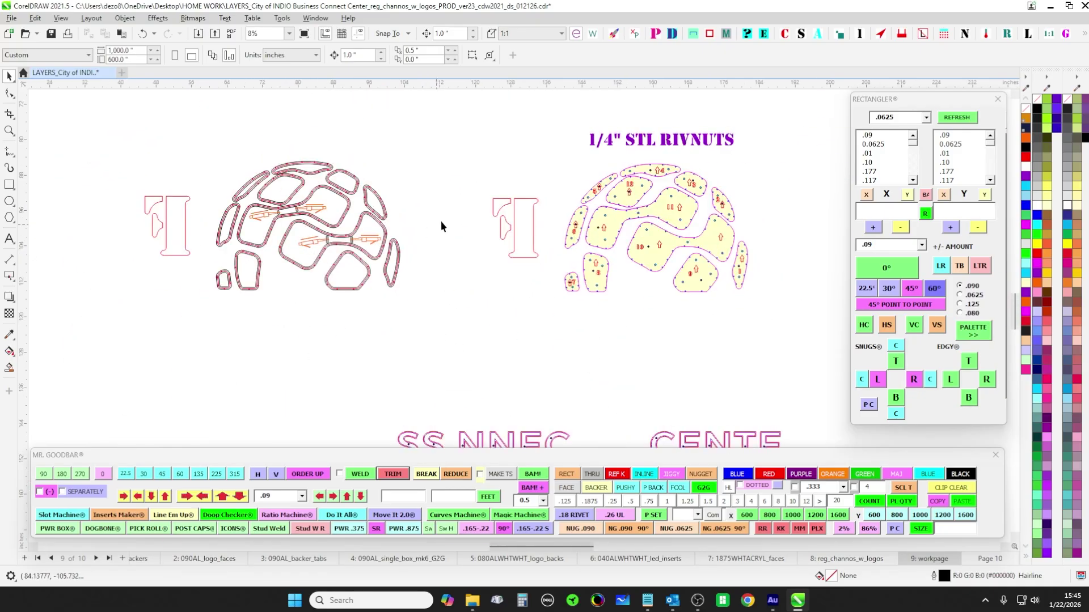
{"action": "scroll", "coordinate": [486, 206], "scroll_direction": "up", "scroll_amount": 2}
{"action": "scroll", "coordinate": [401, 211], "scroll_direction": "down", "scroll_amount": 2}
- Review the BUSINESS CONNECT CENTER letter rows and the surrounding workpage layout, and save the file
{"action": "left_click_drag", "start_coordinate": [452, 218], "coordinate": [391, 175]}
{"action": "scroll", "coordinate": [418, 213], "scroll_direction": "down", "scroll_amount": 2}
{"action": "scroll", "coordinate": [391, 176], "scroll_direction": "up", "scroll_amount": 1}
{"action": "left_click_drag", "start_coordinate": [430, 304], "coordinate": [500, 258]}
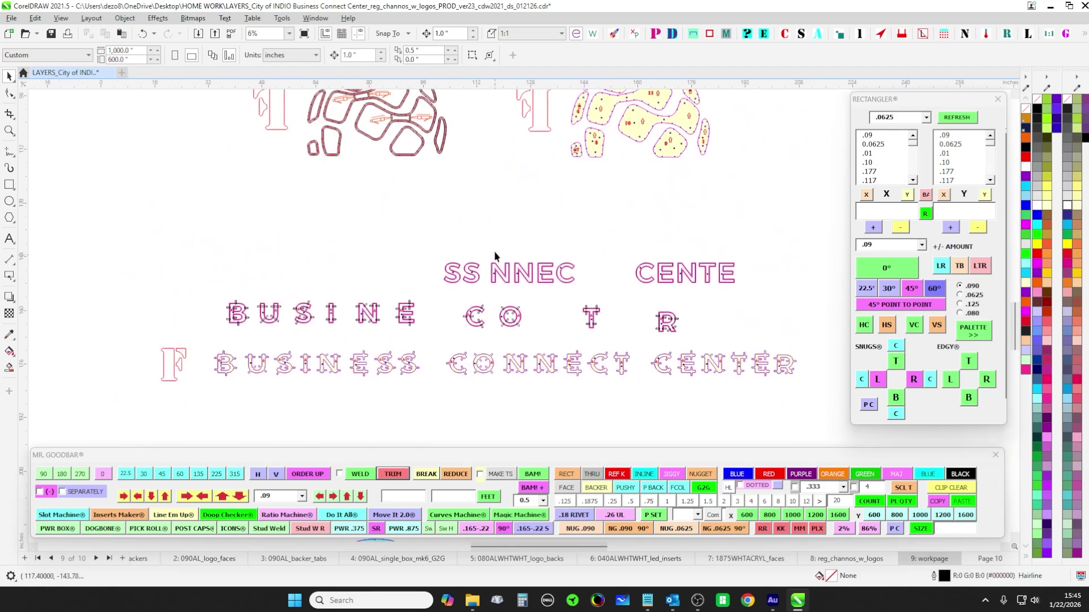
{"action": "scroll", "coordinate": [363, 261], "scroll_direction": "down", "scroll_amount": 3}
{"action": "mouse_move", "coordinate": [532, 302]}
{"action": "left_mouse_down"}
{"action": "mouse_move", "coordinate": [586, 316]}
{"action": "mouse_move", "coordinate": [554, 233]}
{"action": "mouse_move", "coordinate": [639, 321]}
{"action": "left_mouse_up"}
{"action": "left_click_drag", "start_coordinate": [189, 223], "coordinate": [325, 253]}
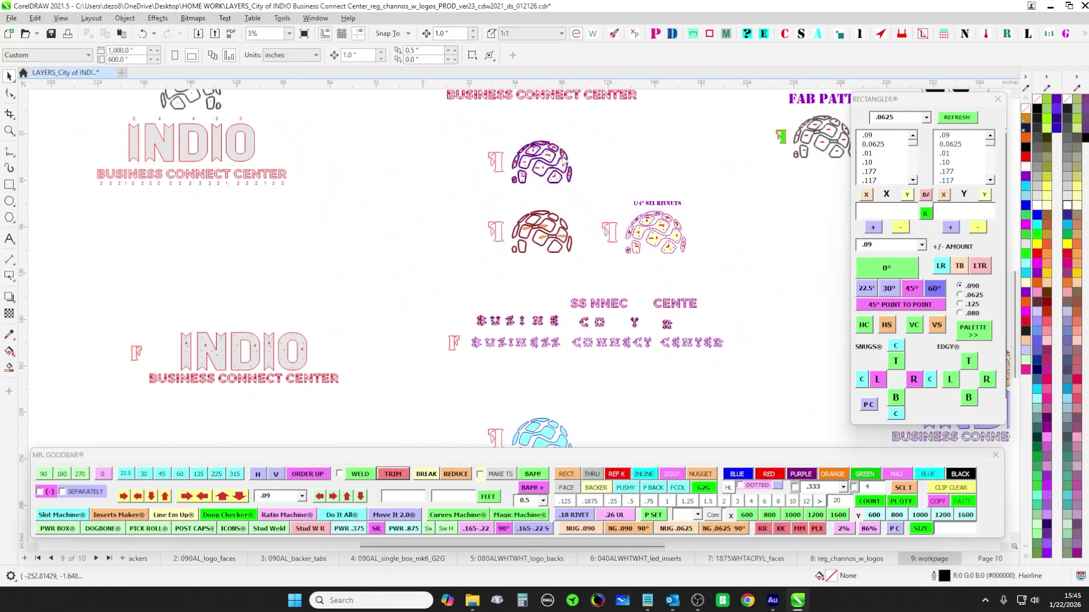
- Select individual 1/4" rivnut thru holes in piece 11 of the purple mirrored globe to point them out
{"action": "scroll", "coordinate": [526, 162], "scroll_direction": "up", "scroll_amount": 3}
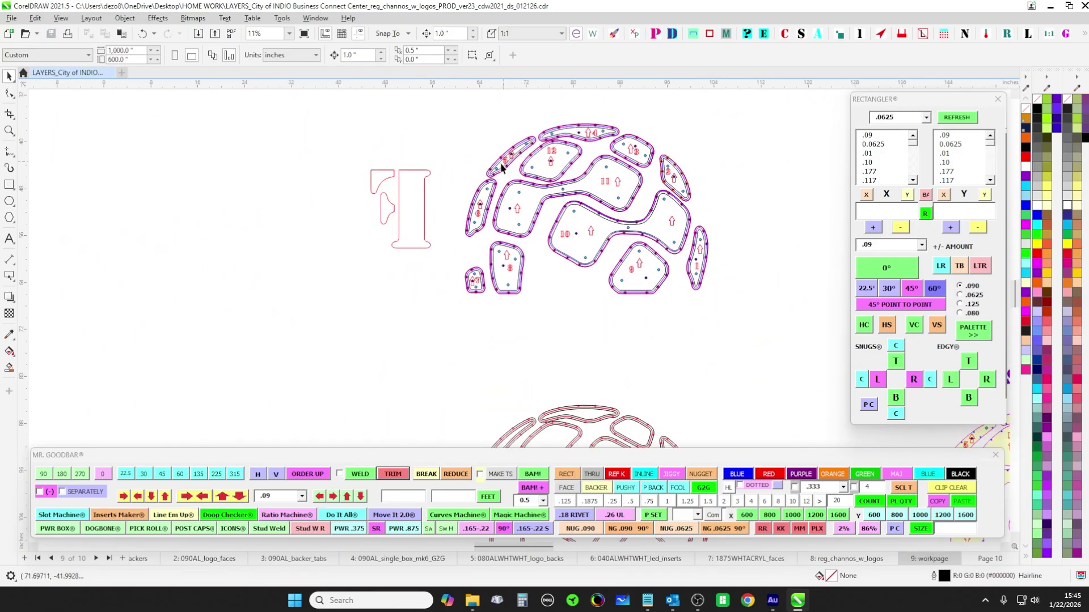
{"action": "scroll", "coordinate": [593, 183], "scroll_direction": "up", "scroll_amount": 2}
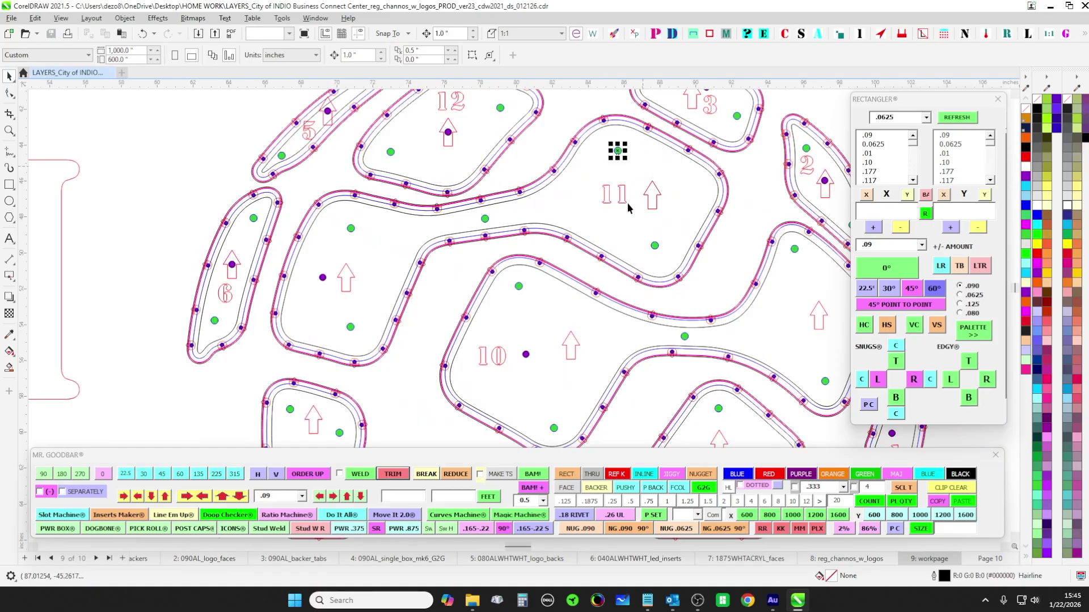
{"action": "left_click", "coordinate": [485, 220]}
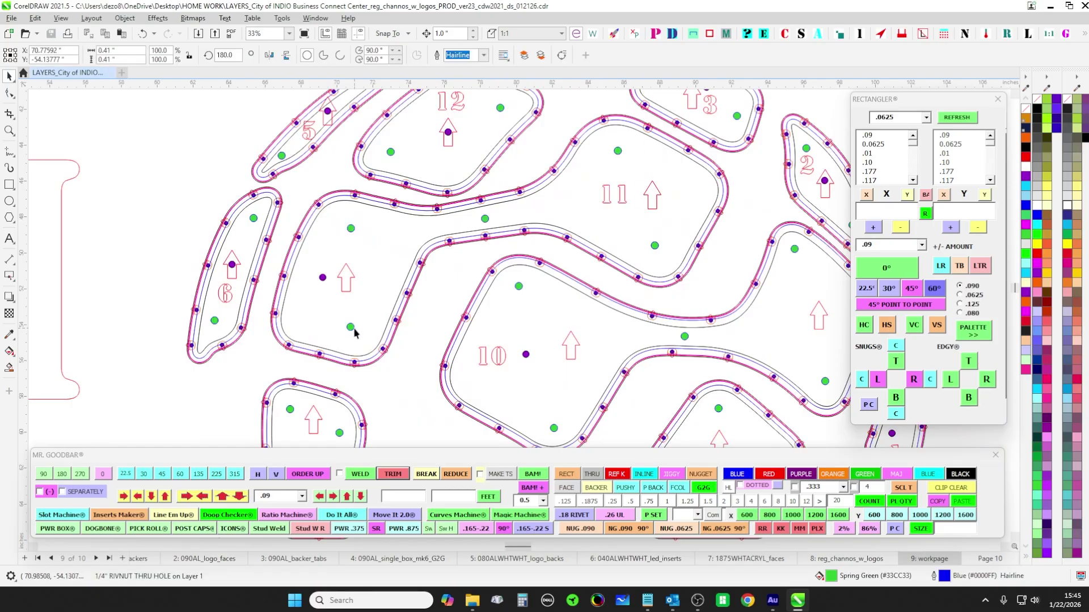
{"action": "left_click_drag", "start_coordinate": [418, 383], "coordinate": [439, 227]}
{"action": "scroll", "coordinate": [457, 347], "scroll_direction": "down", "scroll_amount": 1}
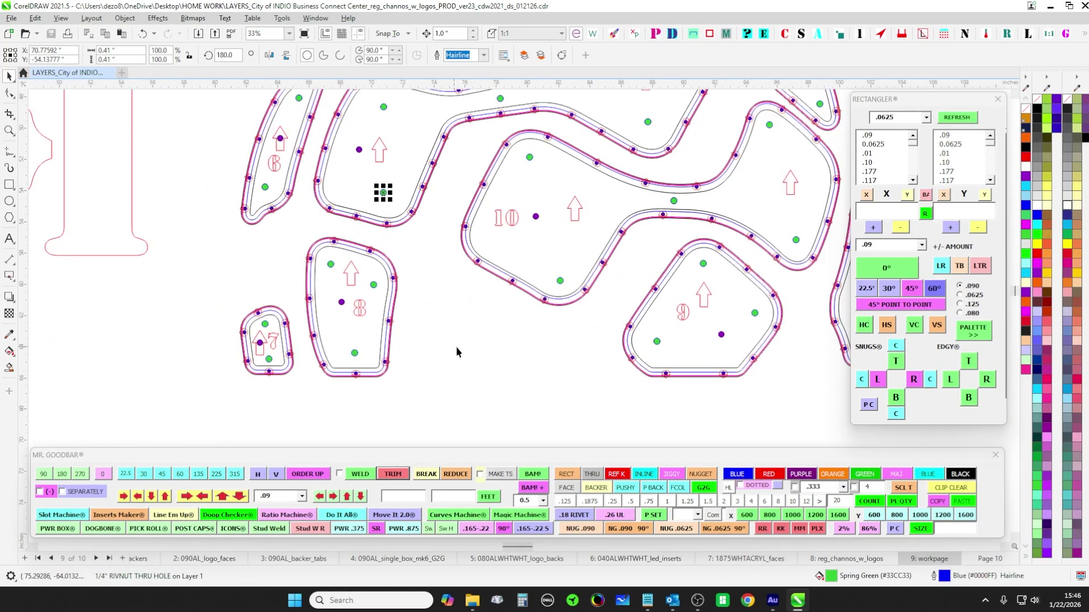
- Review the tabbed BUSINESS lettering, select the tabbed letter U in the upper row to point it out, and clear the selection
{"action": "scroll", "coordinate": [456, 351], "scroll_direction": "down", "scroll_amount": 1}
{"action": "scroll", "coordinate": [524, 363], "scroll_direction": "down", "scroll_amount": 3}
{"action": "left_click_drag", "start_coordinate": [565, 387], "coordinate": [314, 319]}
{"action": "left_click_drag", "start_coordinate": [418, 366], "coordinate": [454, 175]}
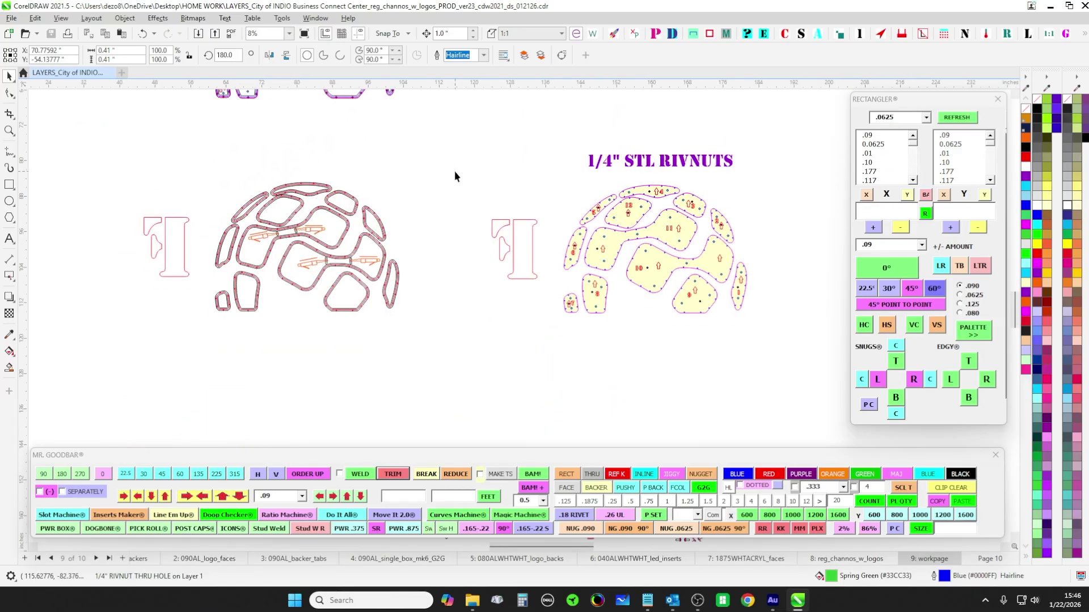
{"action": "left_click_drag", "start_coordinate": [438, 403], "coordinate": [589, 181]}
{"action": "scroll", "coordinate": [589, 182], "scroll_direction": "down", "scroll_amount": 2}
{"action": "scroll", "coordinate": [576, 219], "scroll_direction": "up", "scroll_amount": 10}
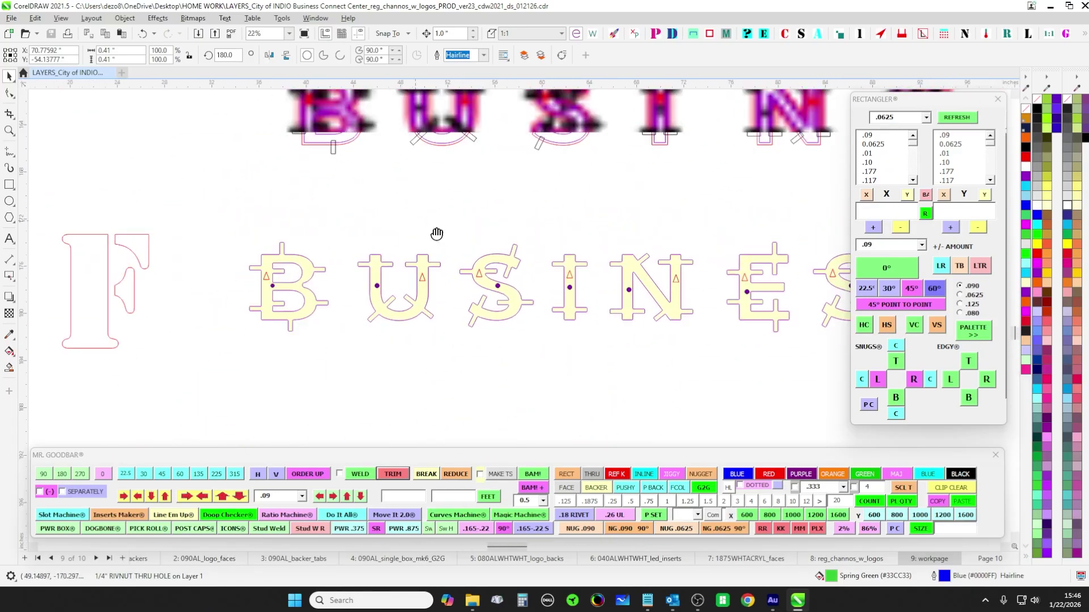
{"action": "scroll", "coordinate": [573, 320], "scroll_direction": "down", "scroll_amount": 7}
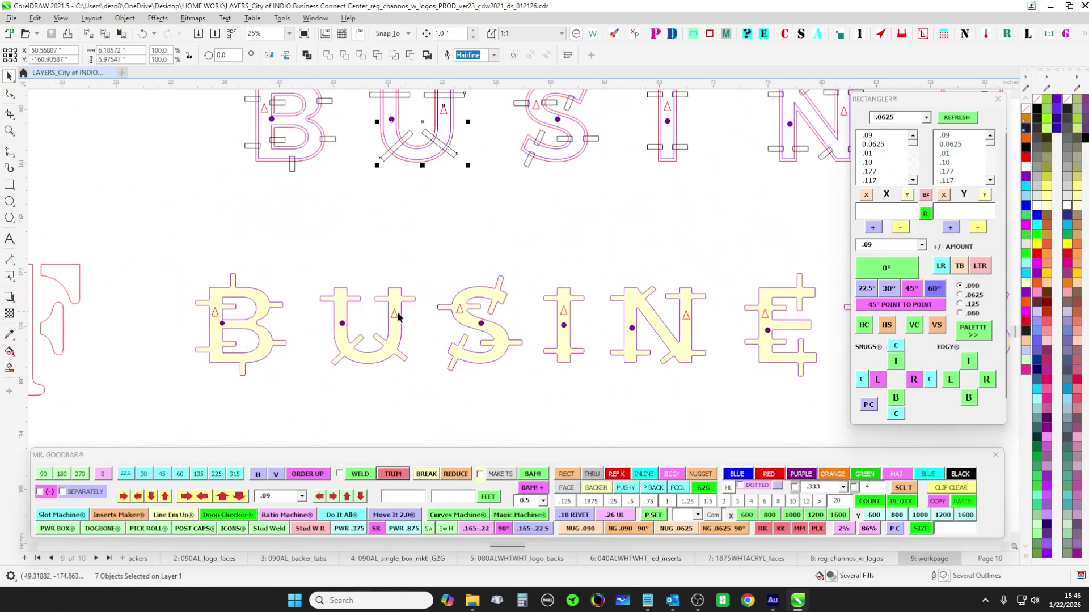
{"action": "left_click", "coordinate": [553, 386]}
{"action": "scroll", "coordinate": [401, 352], "scroll_direction": "down", "scroll_amount": 6}
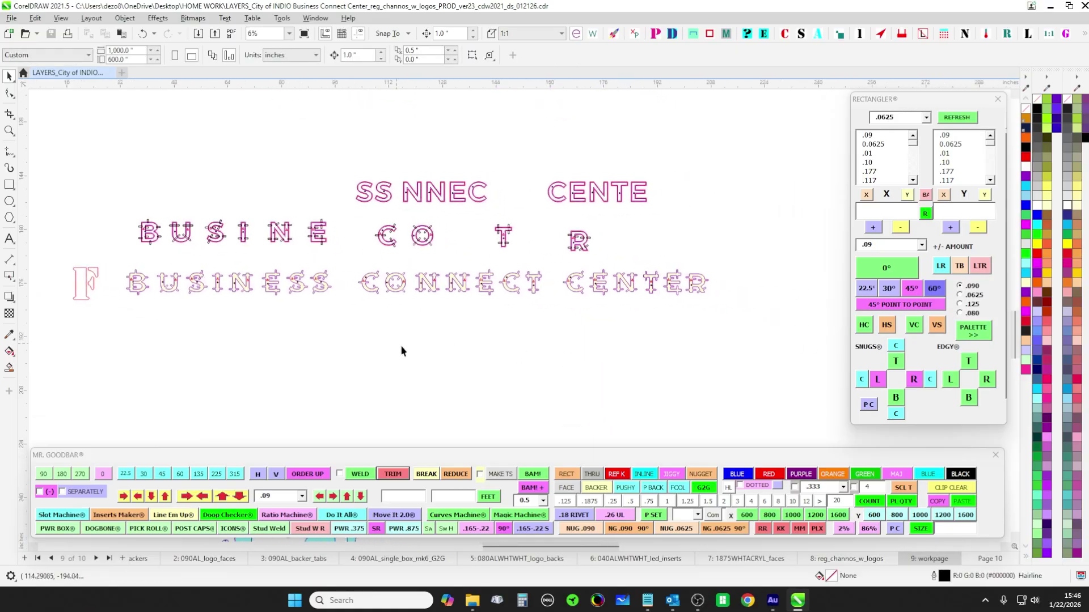
- Review the mirrored blue INDIO globe and lettering along with the FAB PATTERN area of the workpage
{"action": "scroll", "coordinate": [374, 322], "scroll_direction": "up", "scroll_amount": 3}
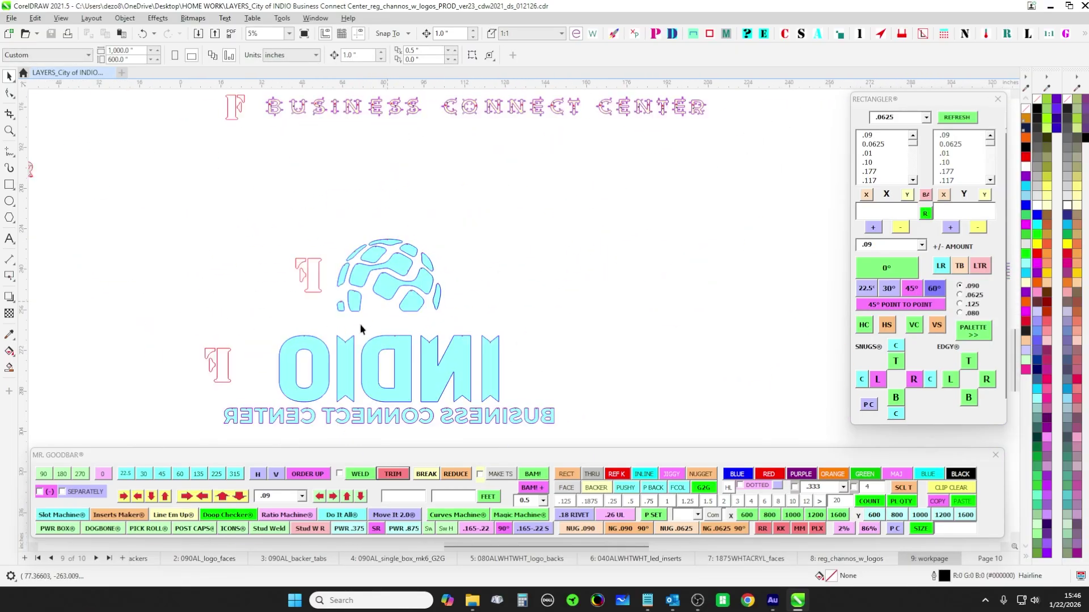
{"action": "left_click_drag", "start_coordinate": [522, 316], "coordinate": [114, 330]}
{"action": "scroll", "coordinate": [717, 252], "scroll_direction": "up", "scroll_amount": 1}
{"action": "left_click_drag", "start_coordinate": [718, 251], "coordinate": [361, 326]}
{"action": "scroll", "coordinate": [401, 340], "scroll_direction": "down", "scroll_amount": 1}
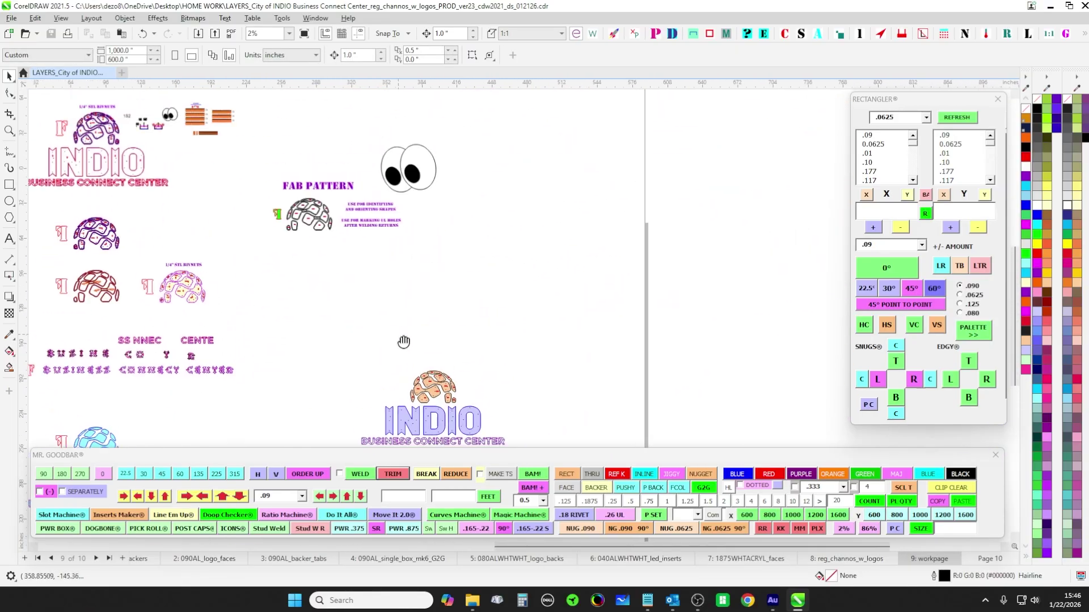
{"action": "scroll", "coordinate": [340, 329], "scroll_direction": "left", "scroll_amount": 6}
- Examine the box cross-section drawings marked LIGHT LEAKS beside the upper globe
{"action": "scroll", "coordinate": [788, 178], "scroll_direction": "up", "scroll_amount": 4}
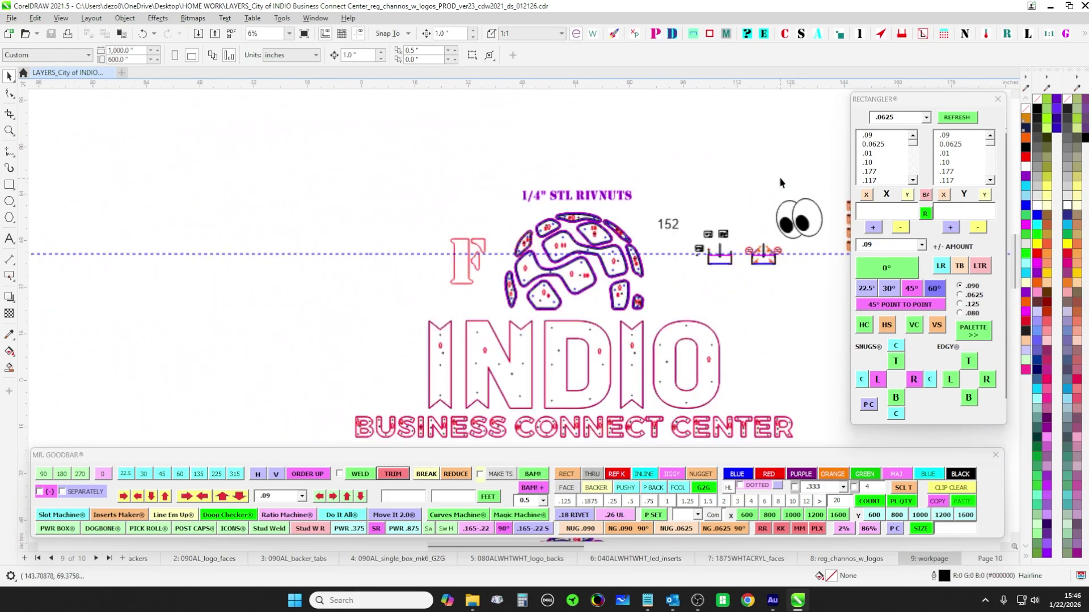
{"action": "left_click_drag", "start_coordinate": [781, 182], "coordinate": [232, 192]}
{"action": "scroll", "coordinate": [481, 244], "scroll_direction": "up", "scroll_amount": 2}
{"action": "left_click_drag", "start_coordinate": [523, 394], "coordinate": [900, 341]}
{"action": "scroll", "coordinate": [302, 352], "scroll_direction": "up", "scroll_amount": 2}
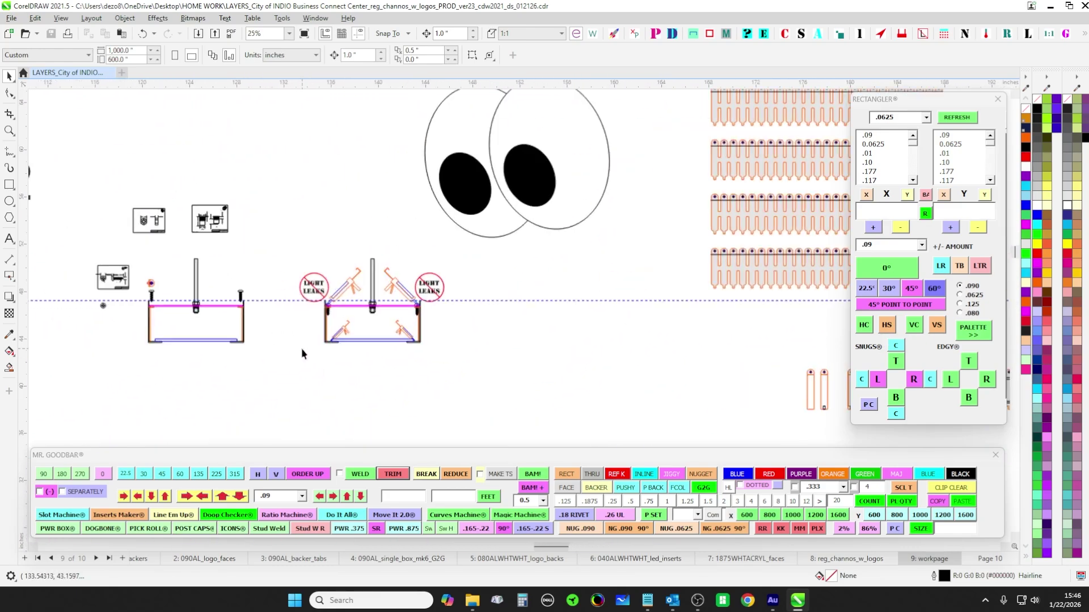
{"action": "scroll", "coordinate": [363, 323], "scroll_direction": "down", "scroll_amount": 3}
{"action": "left_click_drag", "start_coordinate": [323, 373], "coordinate": [689, 315]}
{"action": "scroll", "coordinate": [680, 319], "scroll_direction": "down", "scroll_amount": 1}
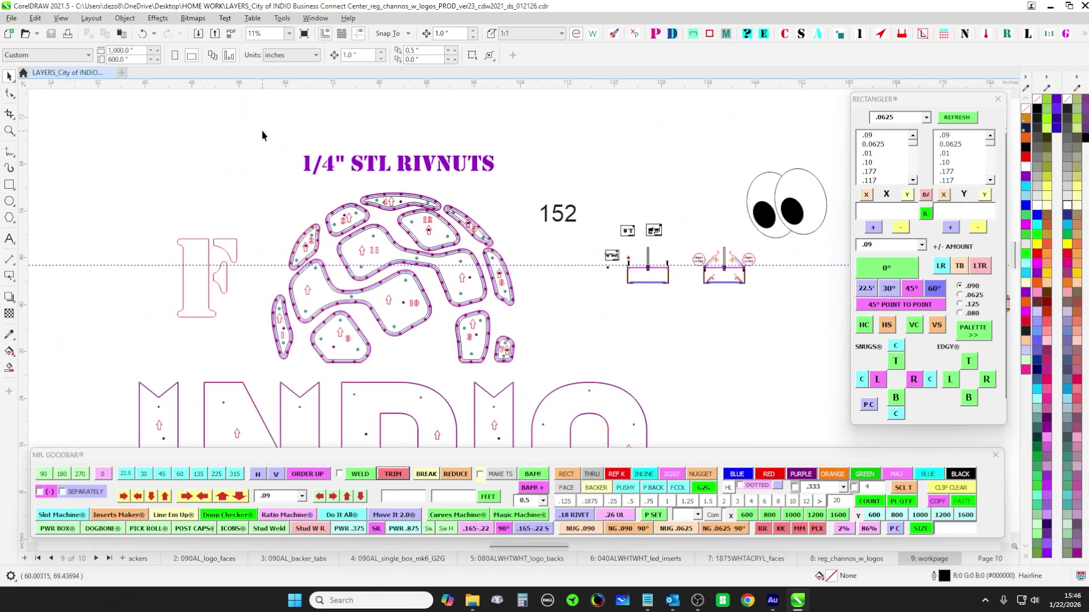
- Select the 1/4" STL RIVNUTS heading above the upper globe to point it out, and review the whole workpage layout
{"action": "scroll", "coordinate": [646, 258], "scroll_direction": "down", "scroll_amount": 2}
{"action": "left_click_drag", "start_coordinate": [277, 350], "coordinate": [648, 240]}
{"action": "left_click_drag", "start_coordinate": [634, 363], "coordinate": [659, 286]}
{"action": "scroll", "coordinate": [724, 292], "scroll_direction": "down", "scroll_amount": 2}
{"action": "scroll", "coordinate": [659, 286], "scroll_direction": "right", "scroll_amount": 6}
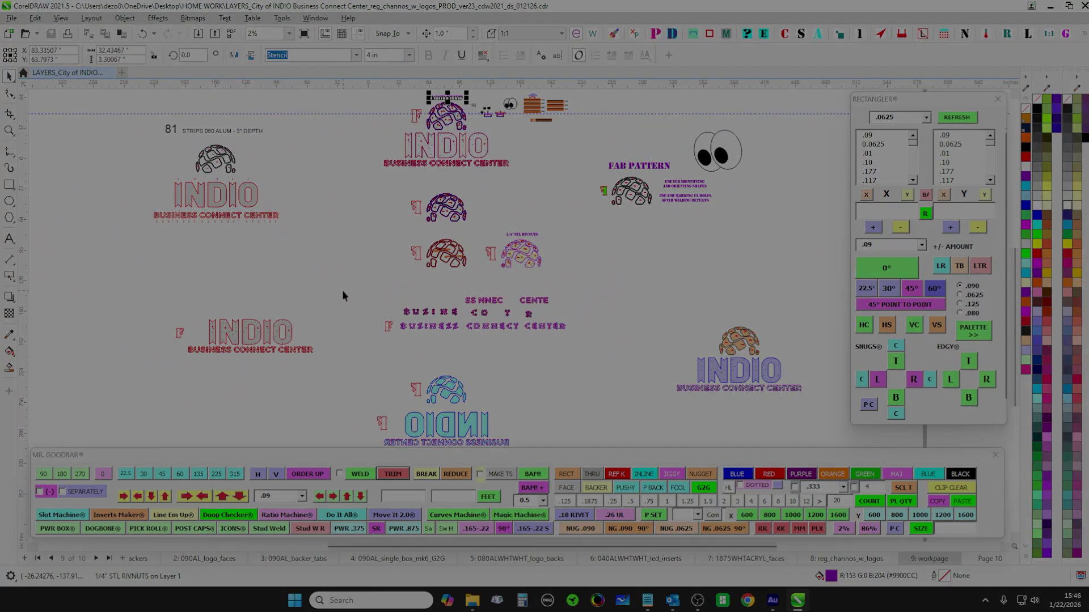